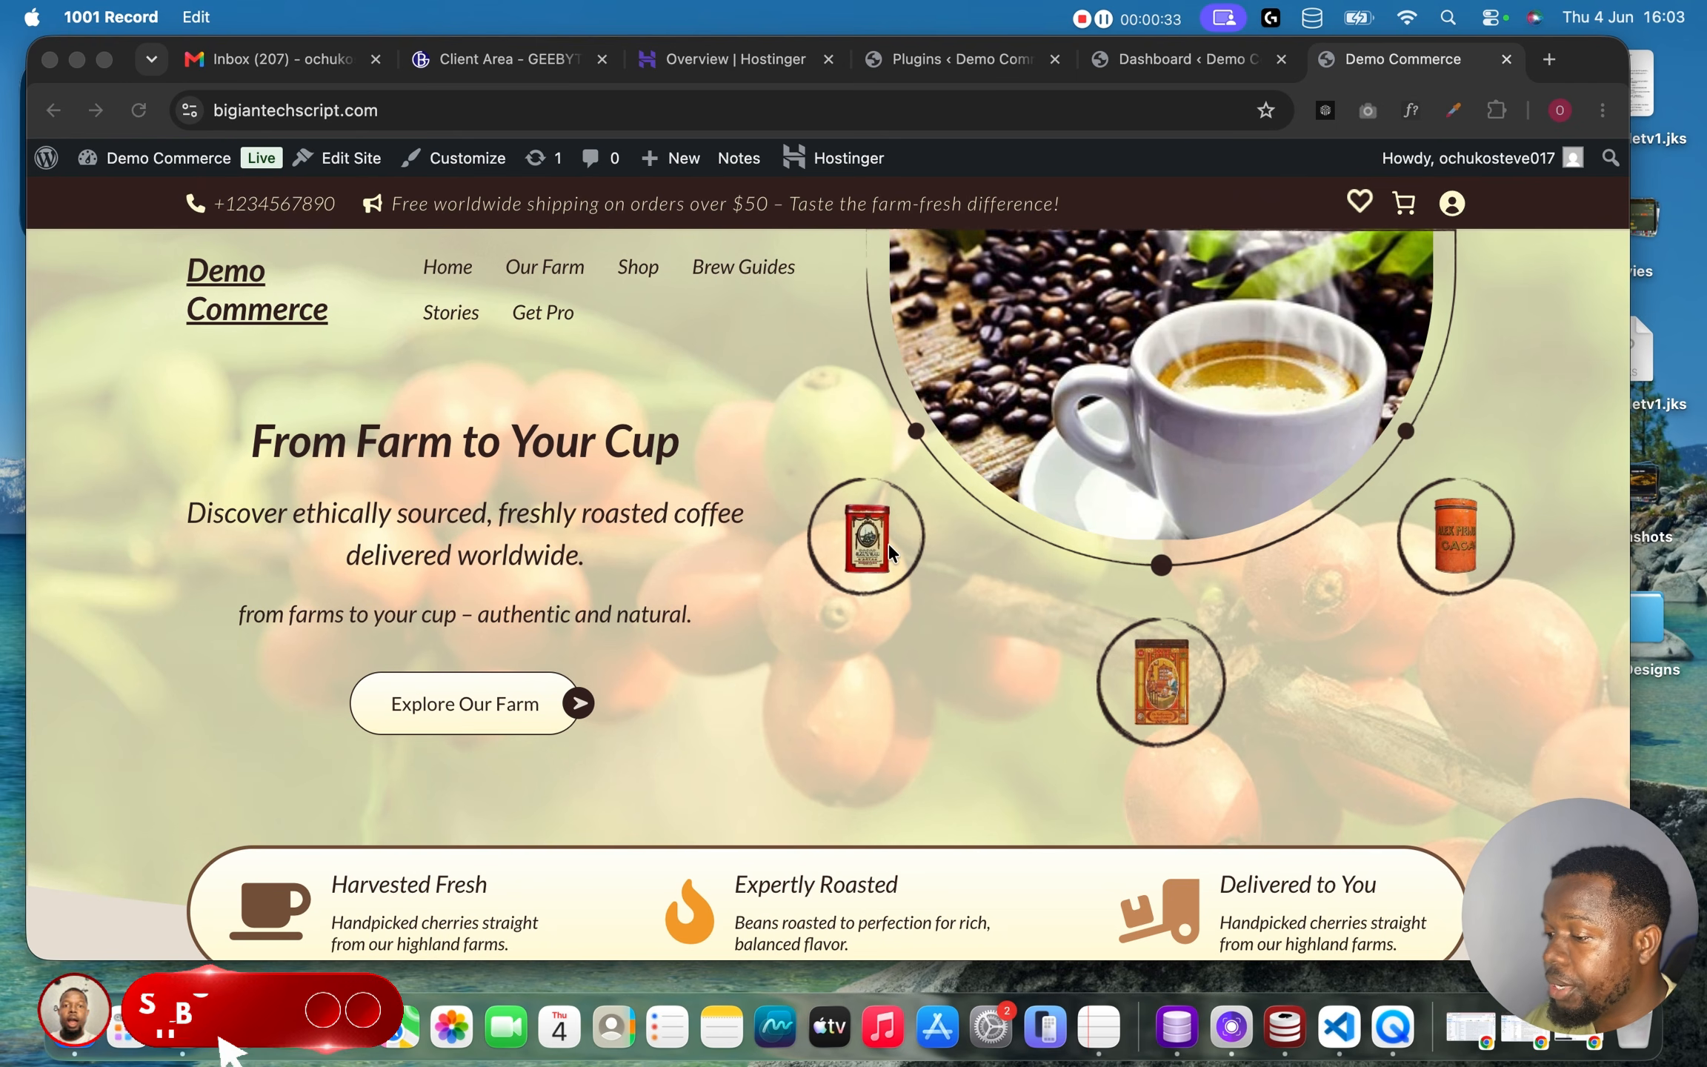
Browse the storefront homepage down to the Find Your Flavor product section.
scroll(888, 546, up, 1)
scroll(889, 544, down, 10)
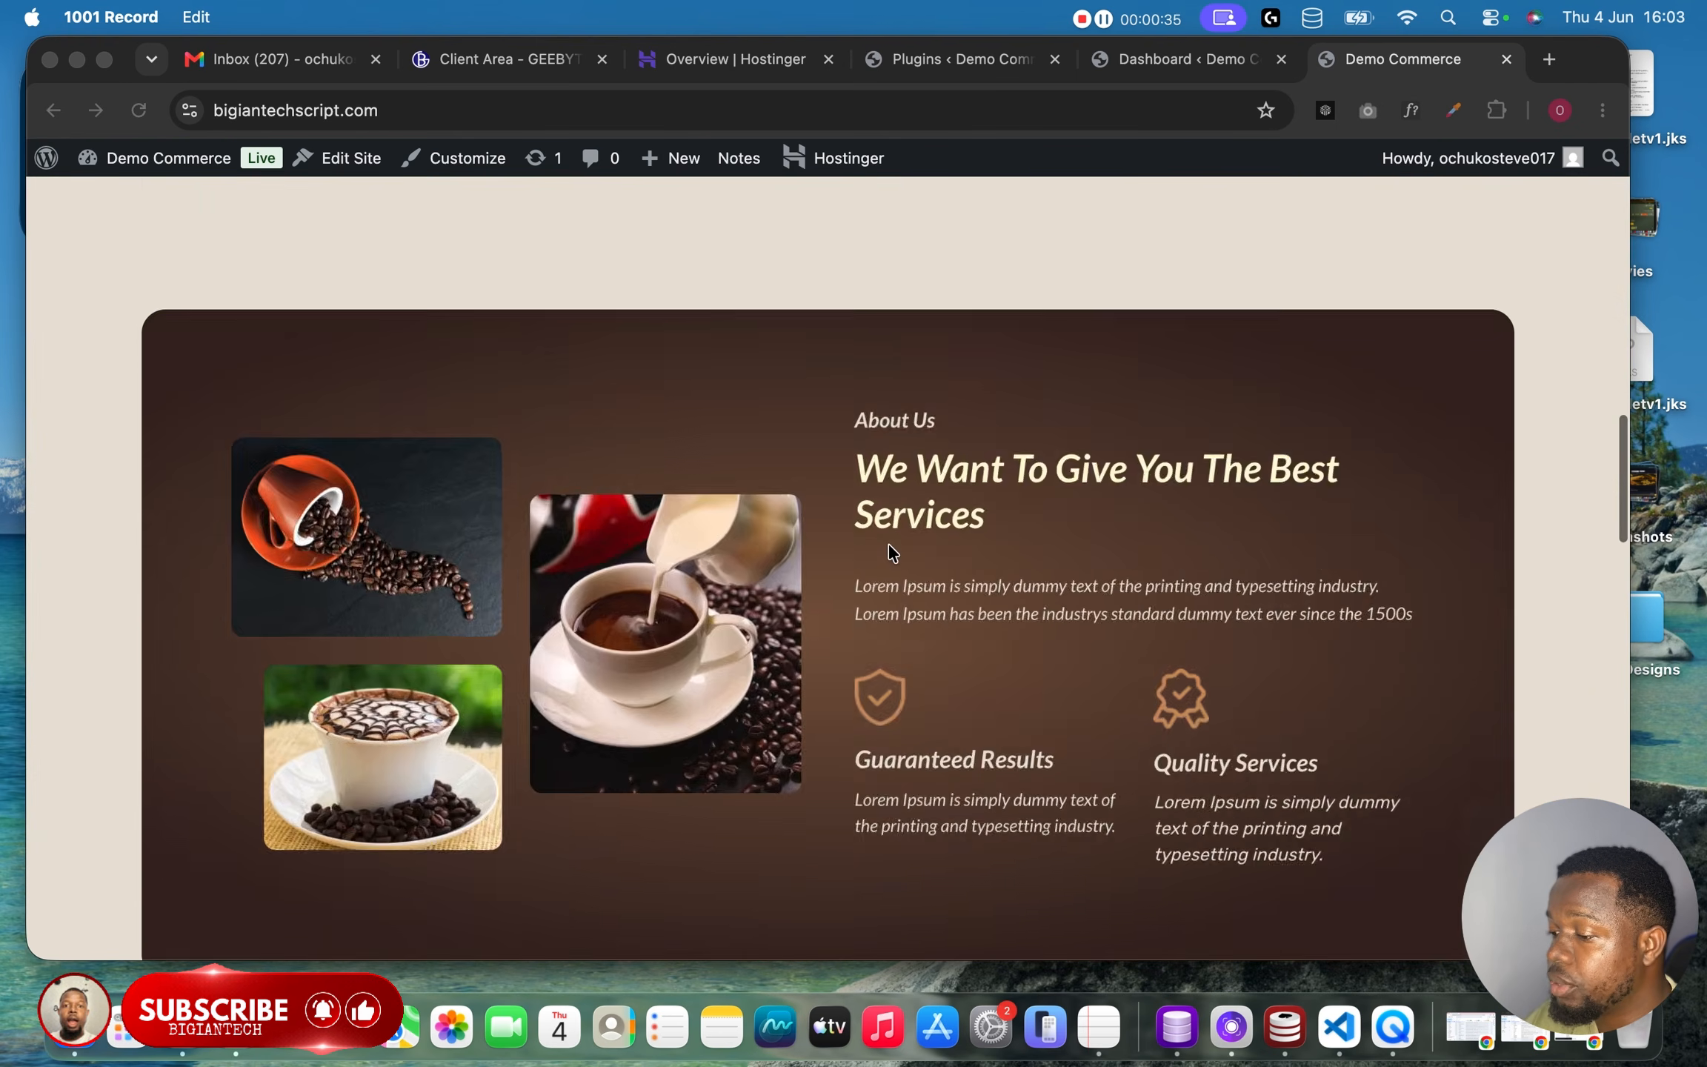
scroll(889, 542, up, 10)
scroll(889, 543, down, 11)
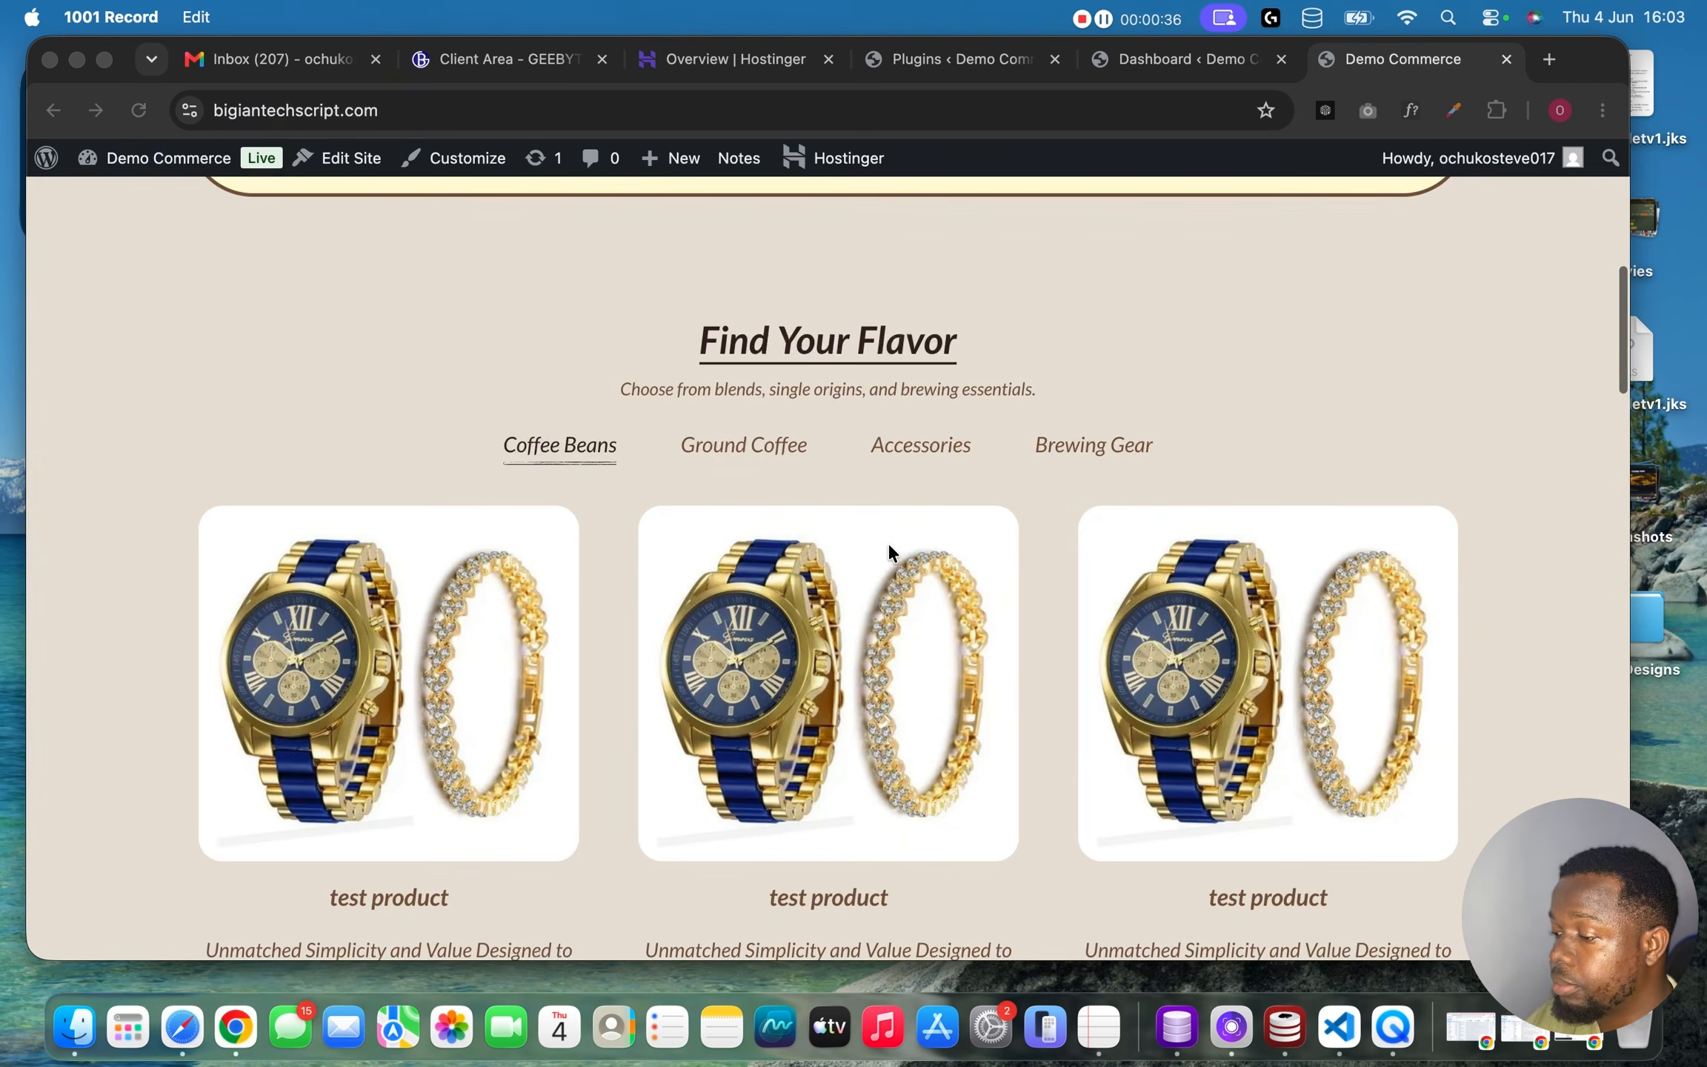
scroll(888, 544, up, 1)
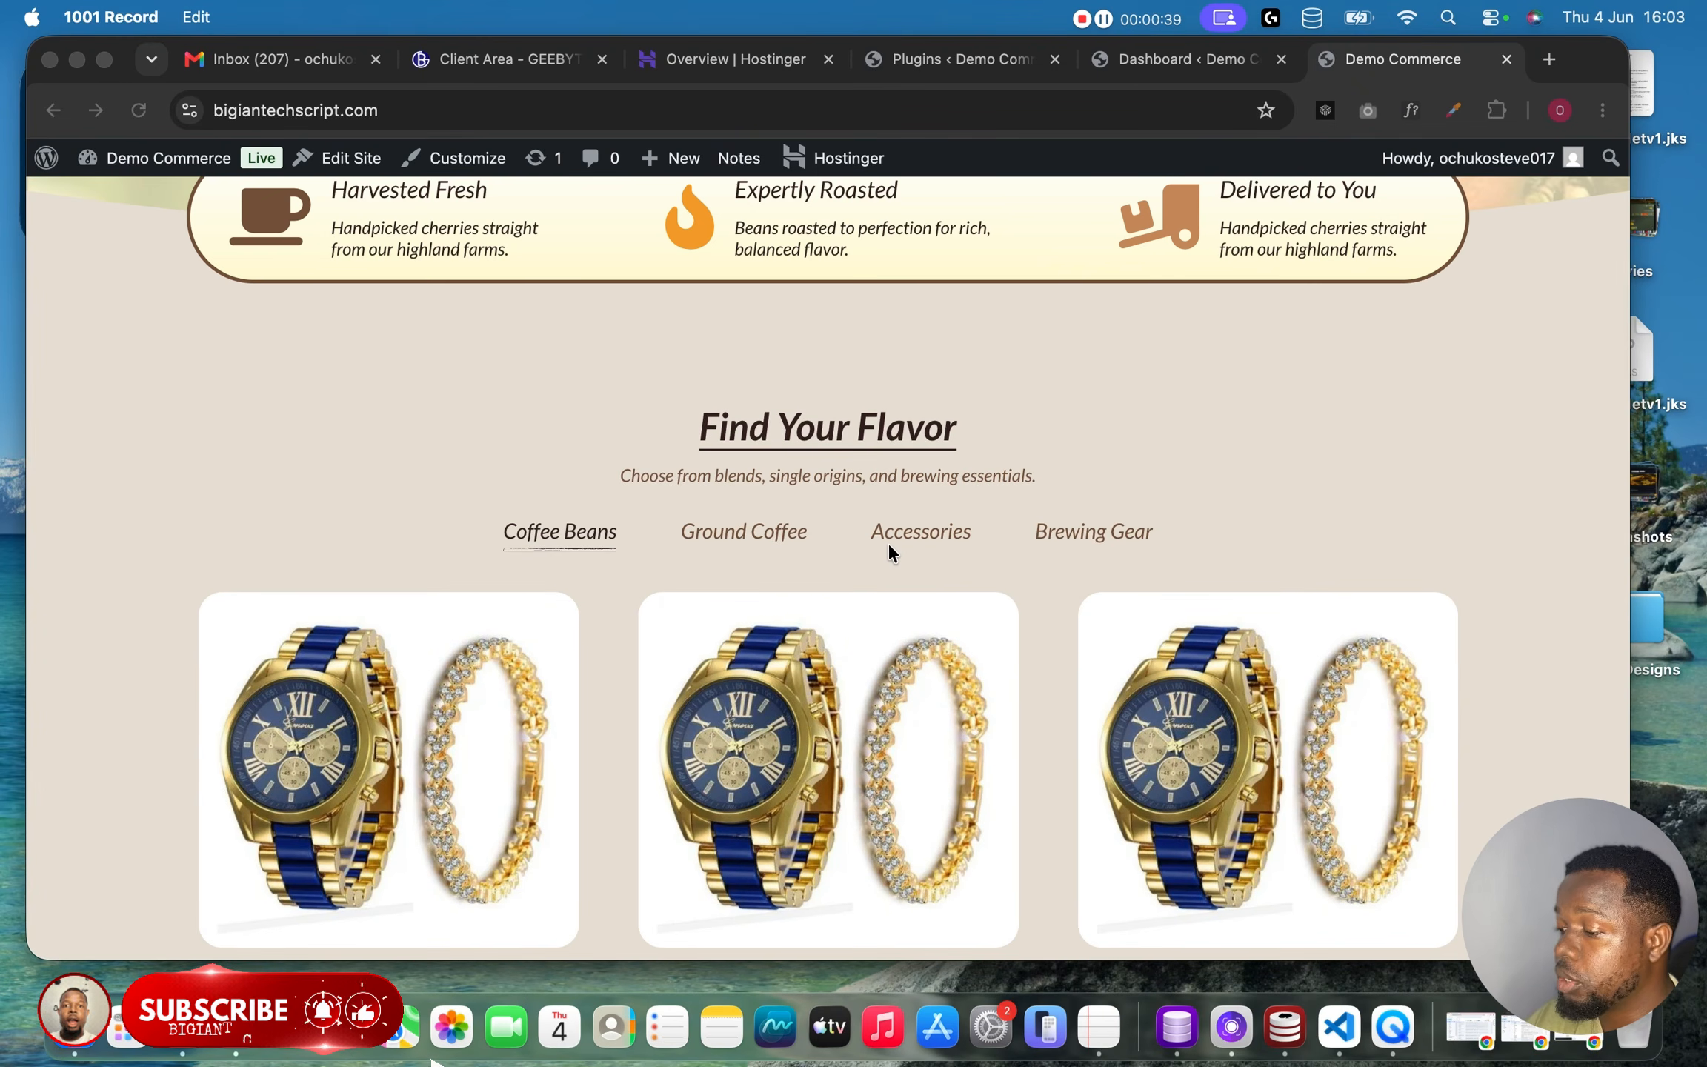
scroll(888, 544, up, 2)
scroll(888, 552, down, 5)
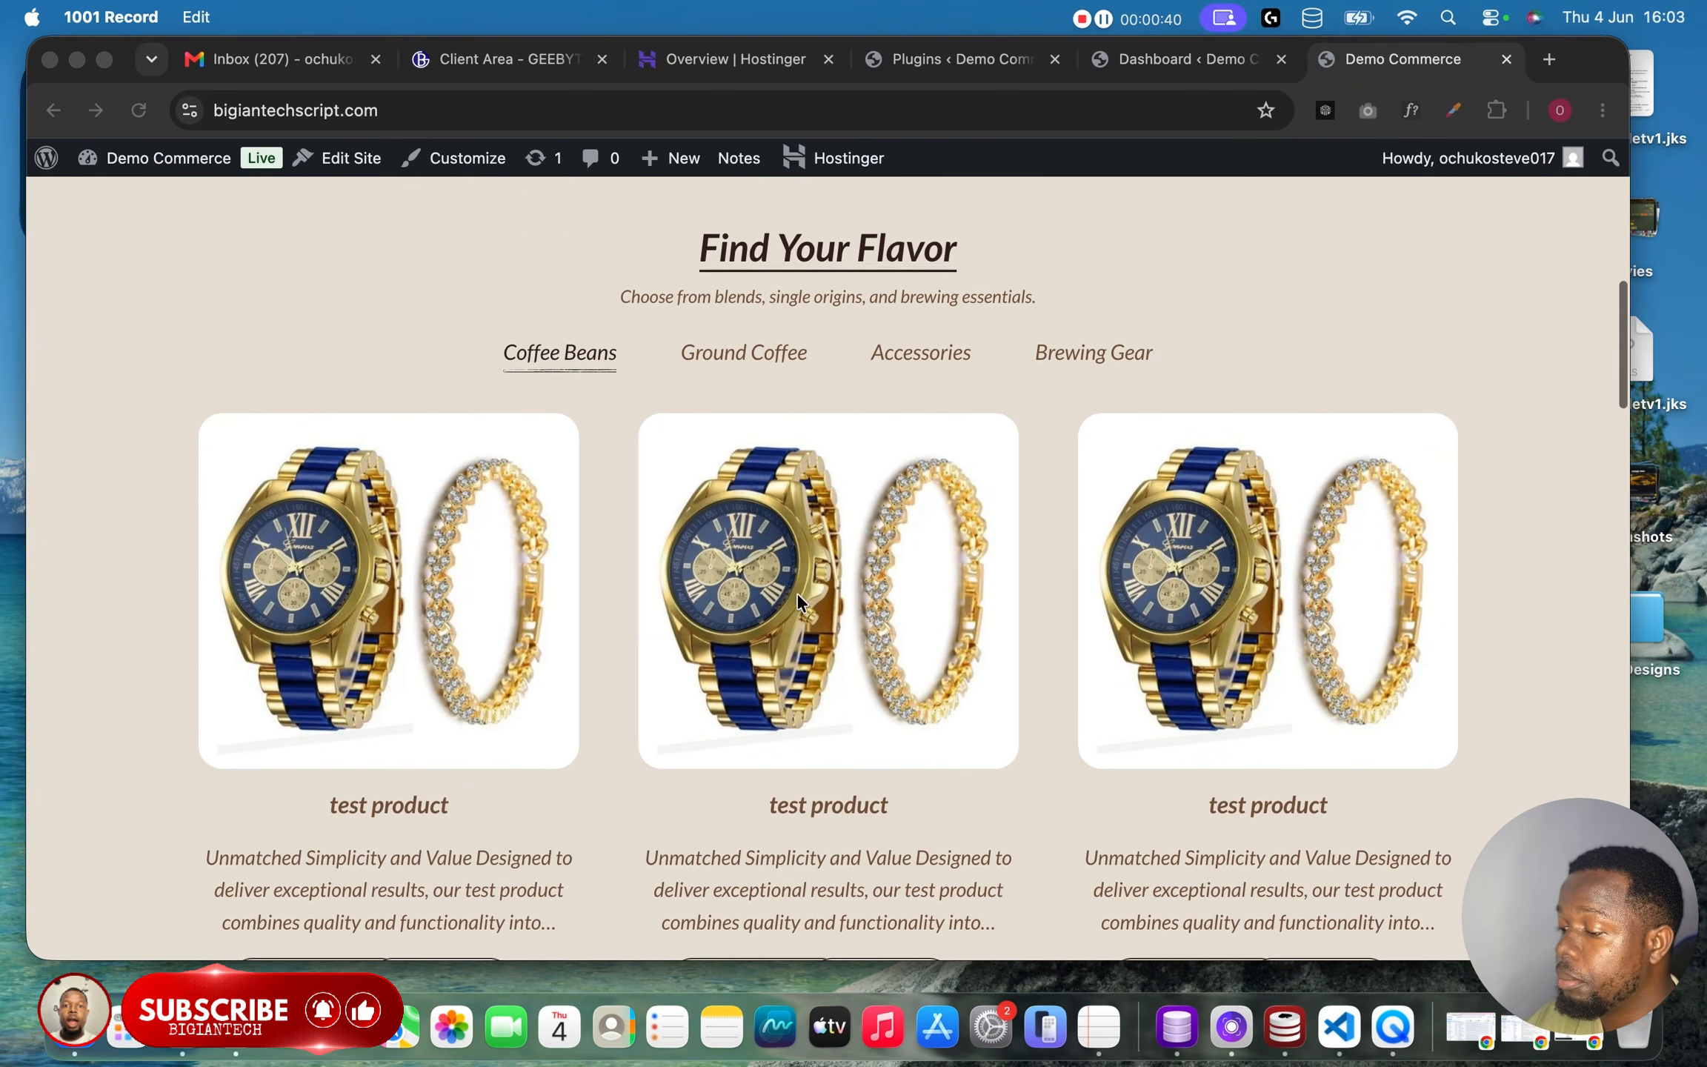
Open the test product page and review its images, price and description.
click(376, 808)
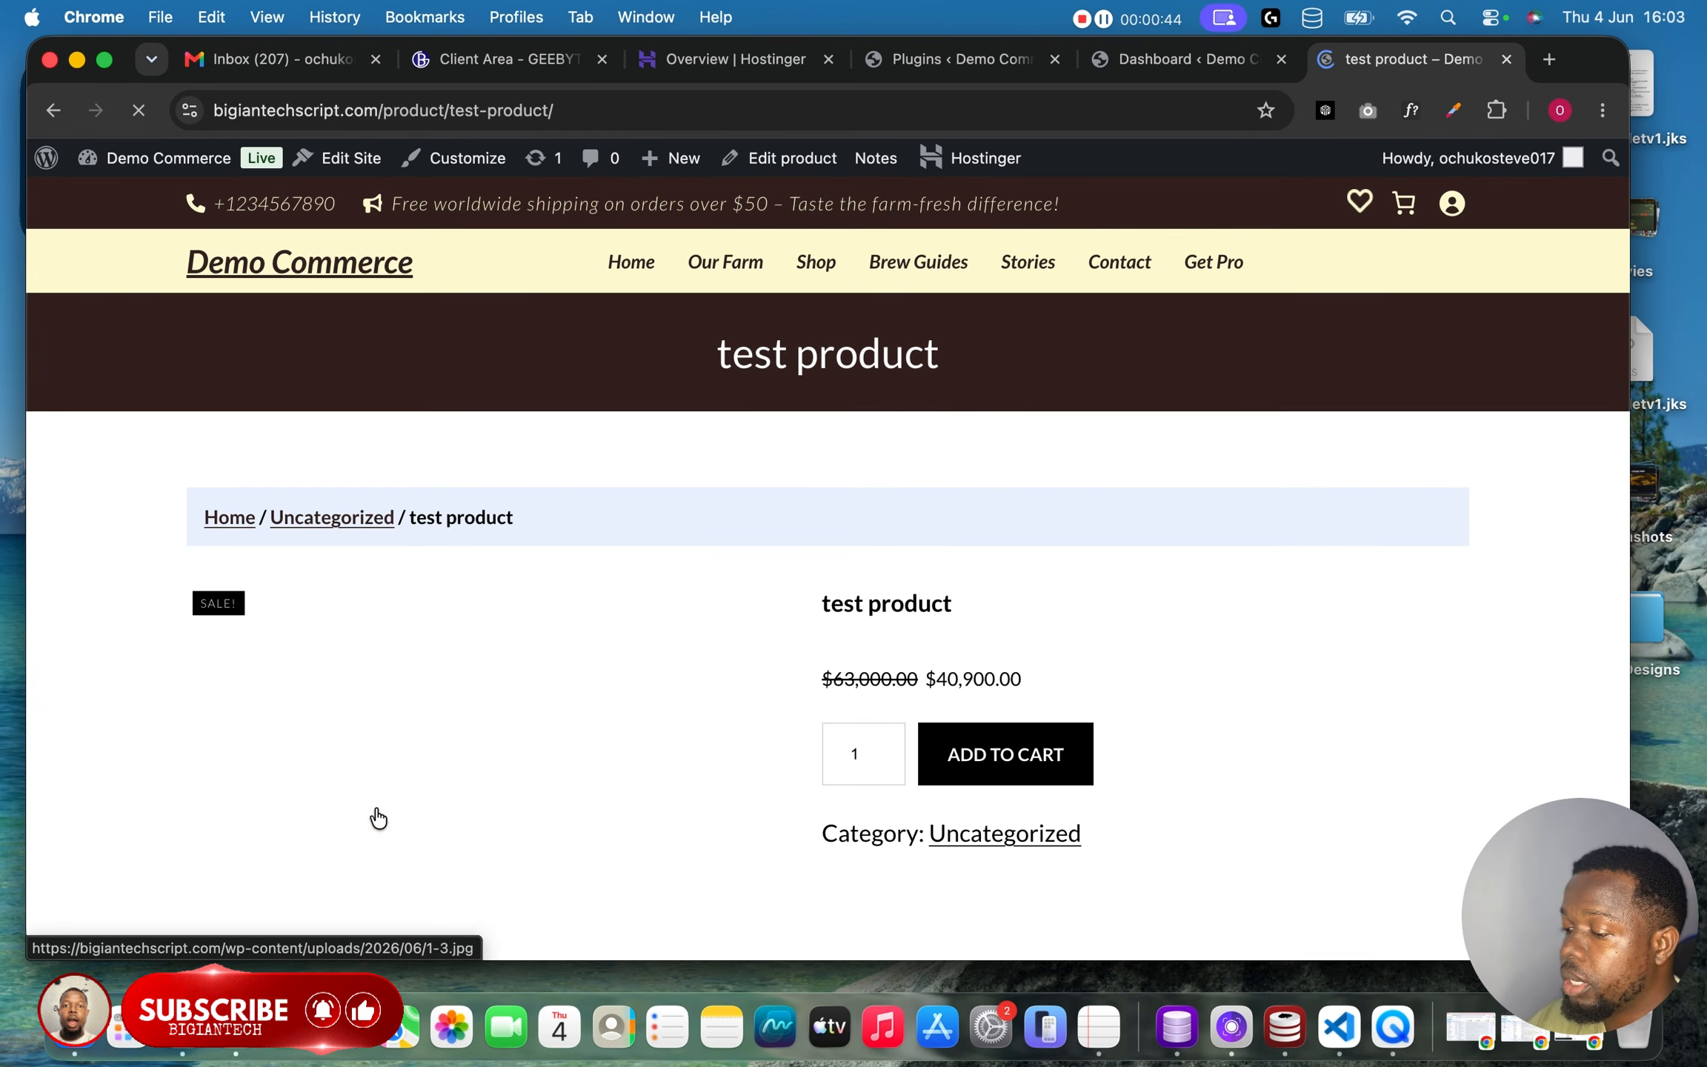
scroll(598, 732, down, 10)
scroll(597, 733, up, 6)
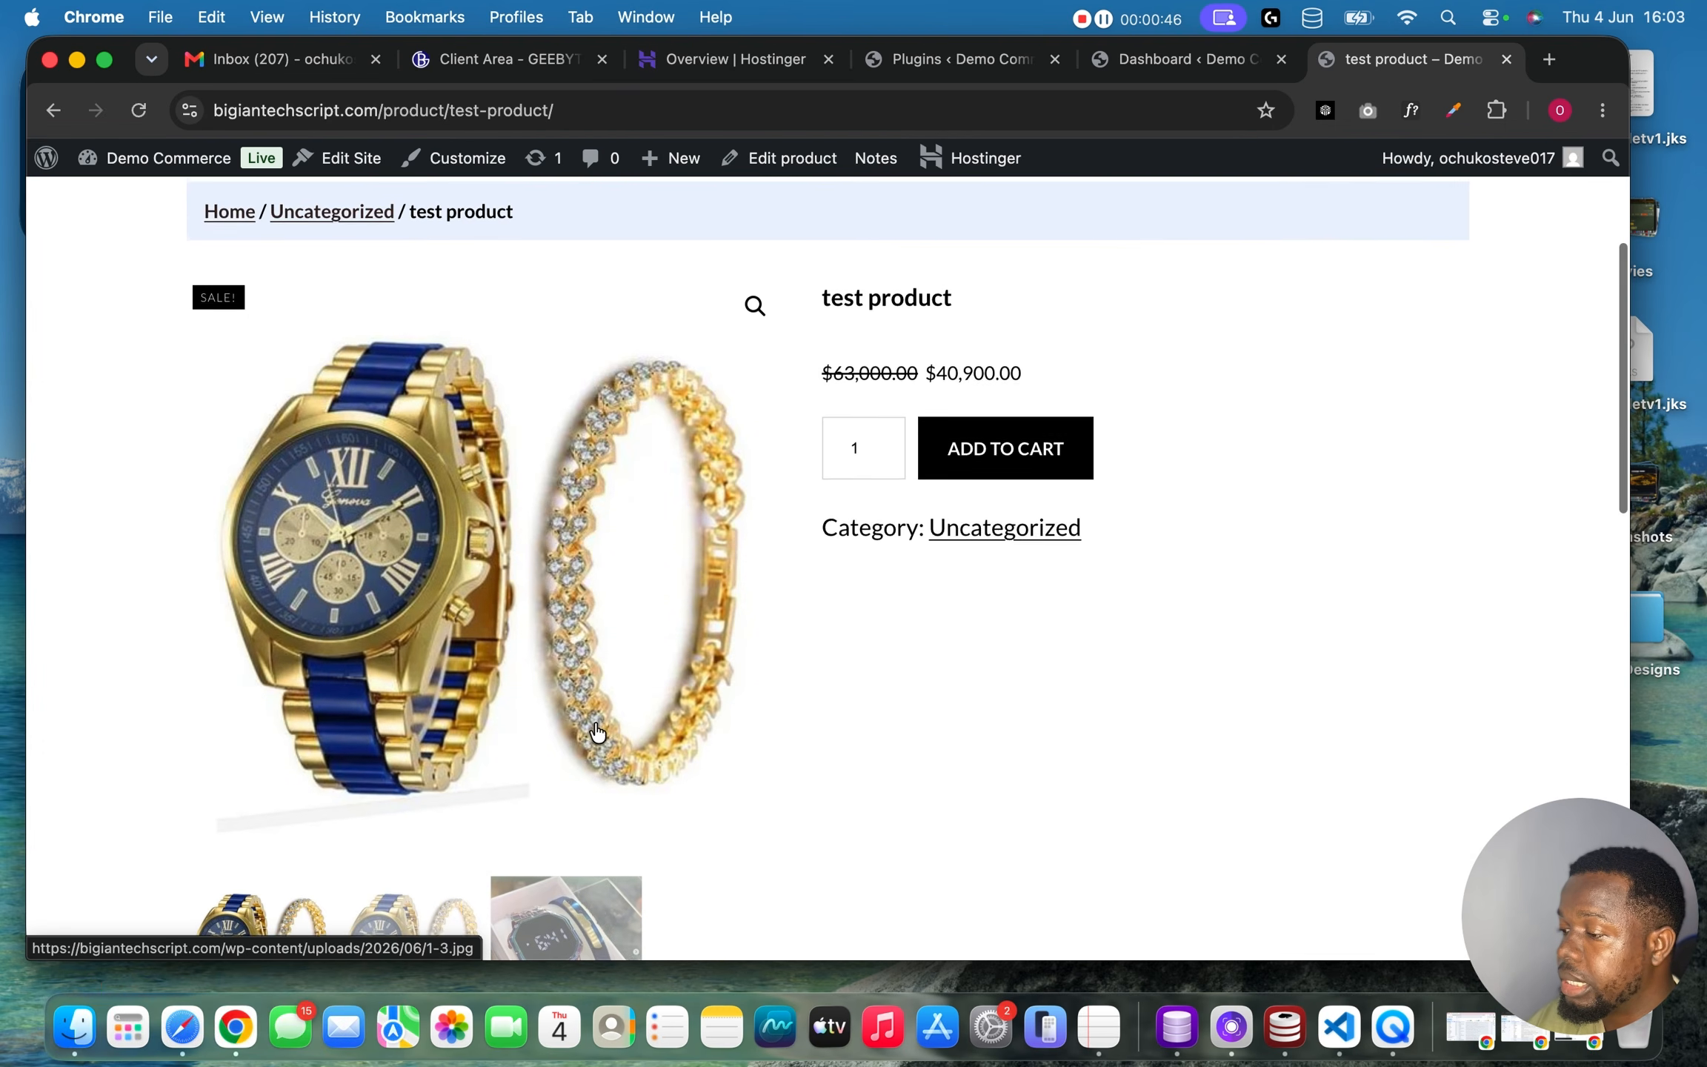
scroll(598, 733, down, 8)
scroll(597, 733, down, 10)
scroll(597, 732, up, 15)
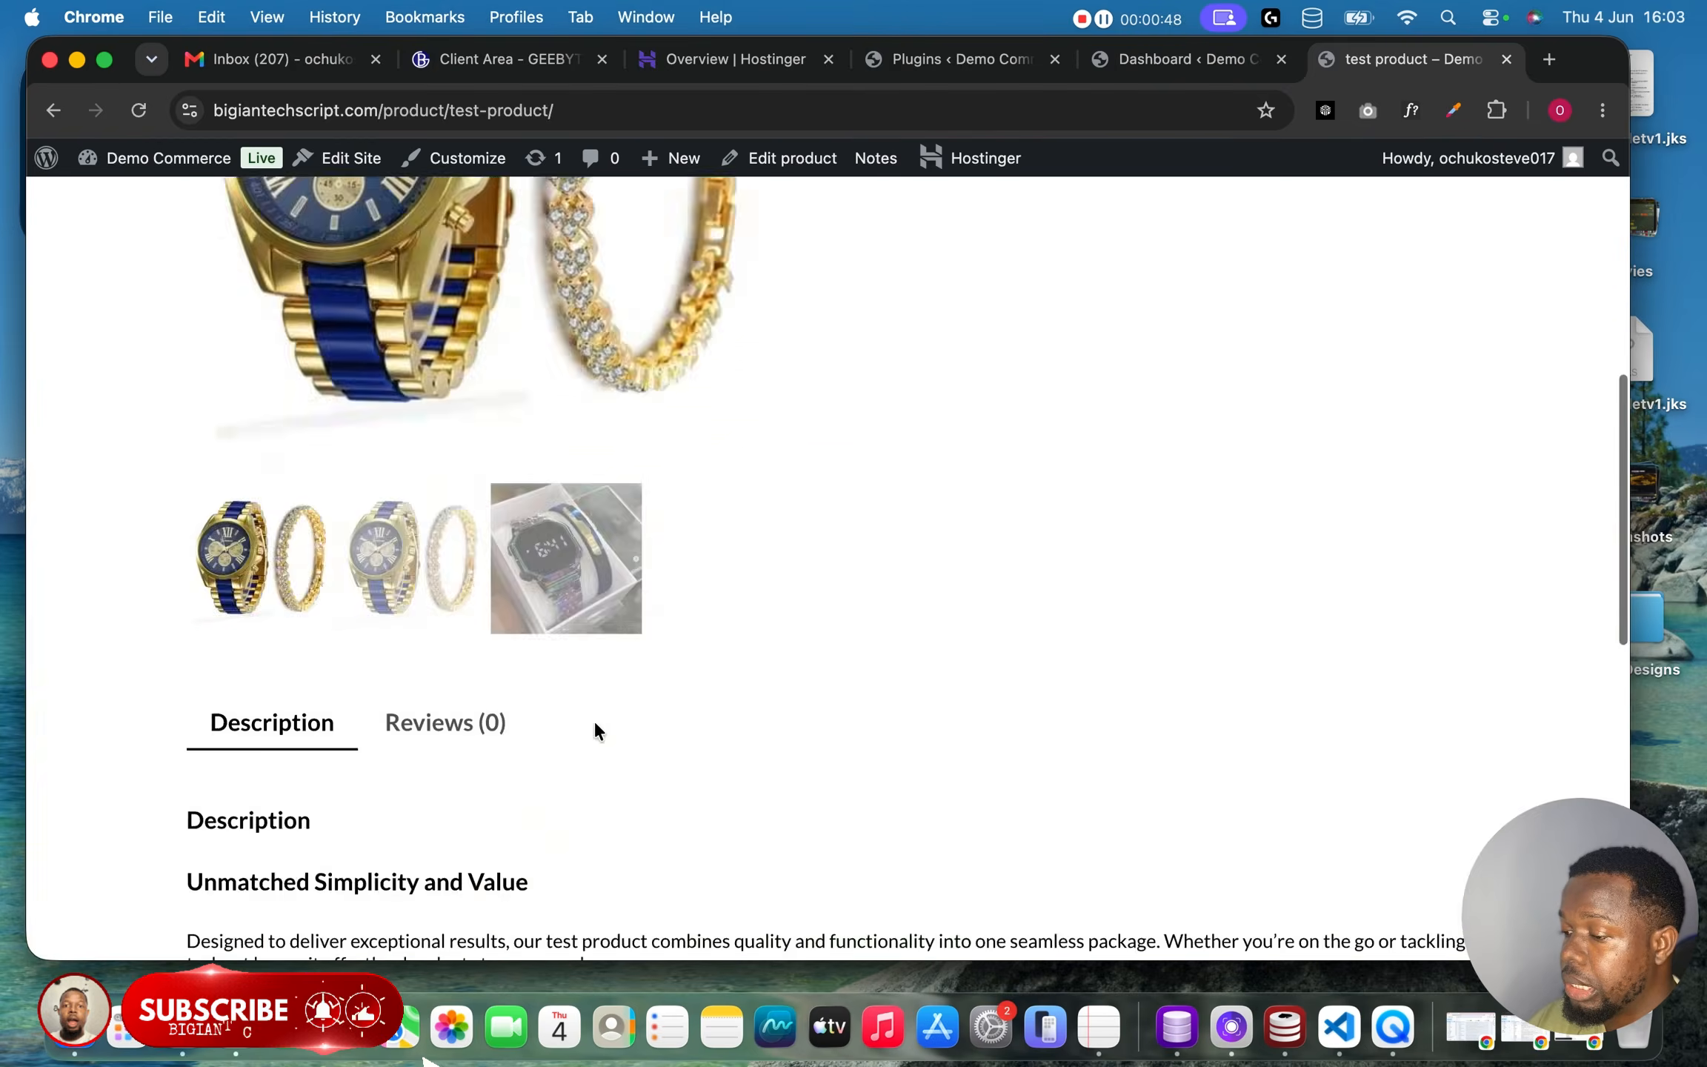
scroll(804, 716, down, 3)
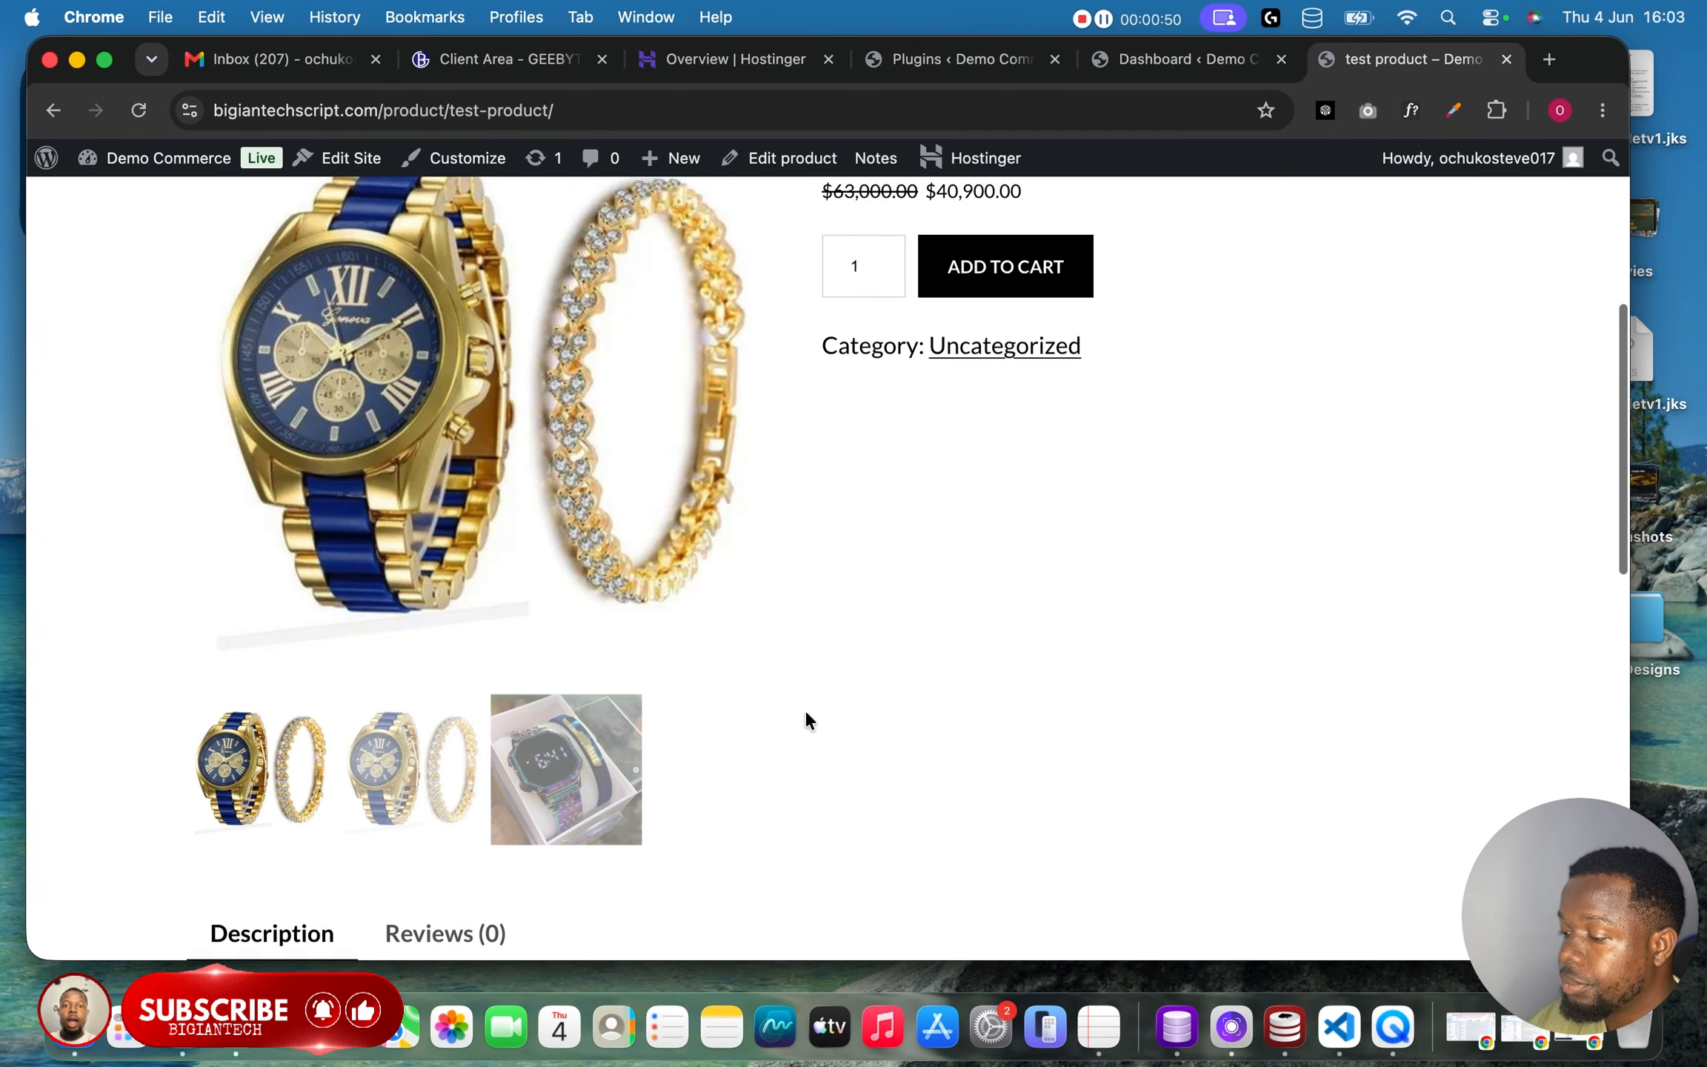
scroll(805, 716, up, 2)
Add the test product to the cart, open the cart and proceed to checkout.
click(1017, 489)
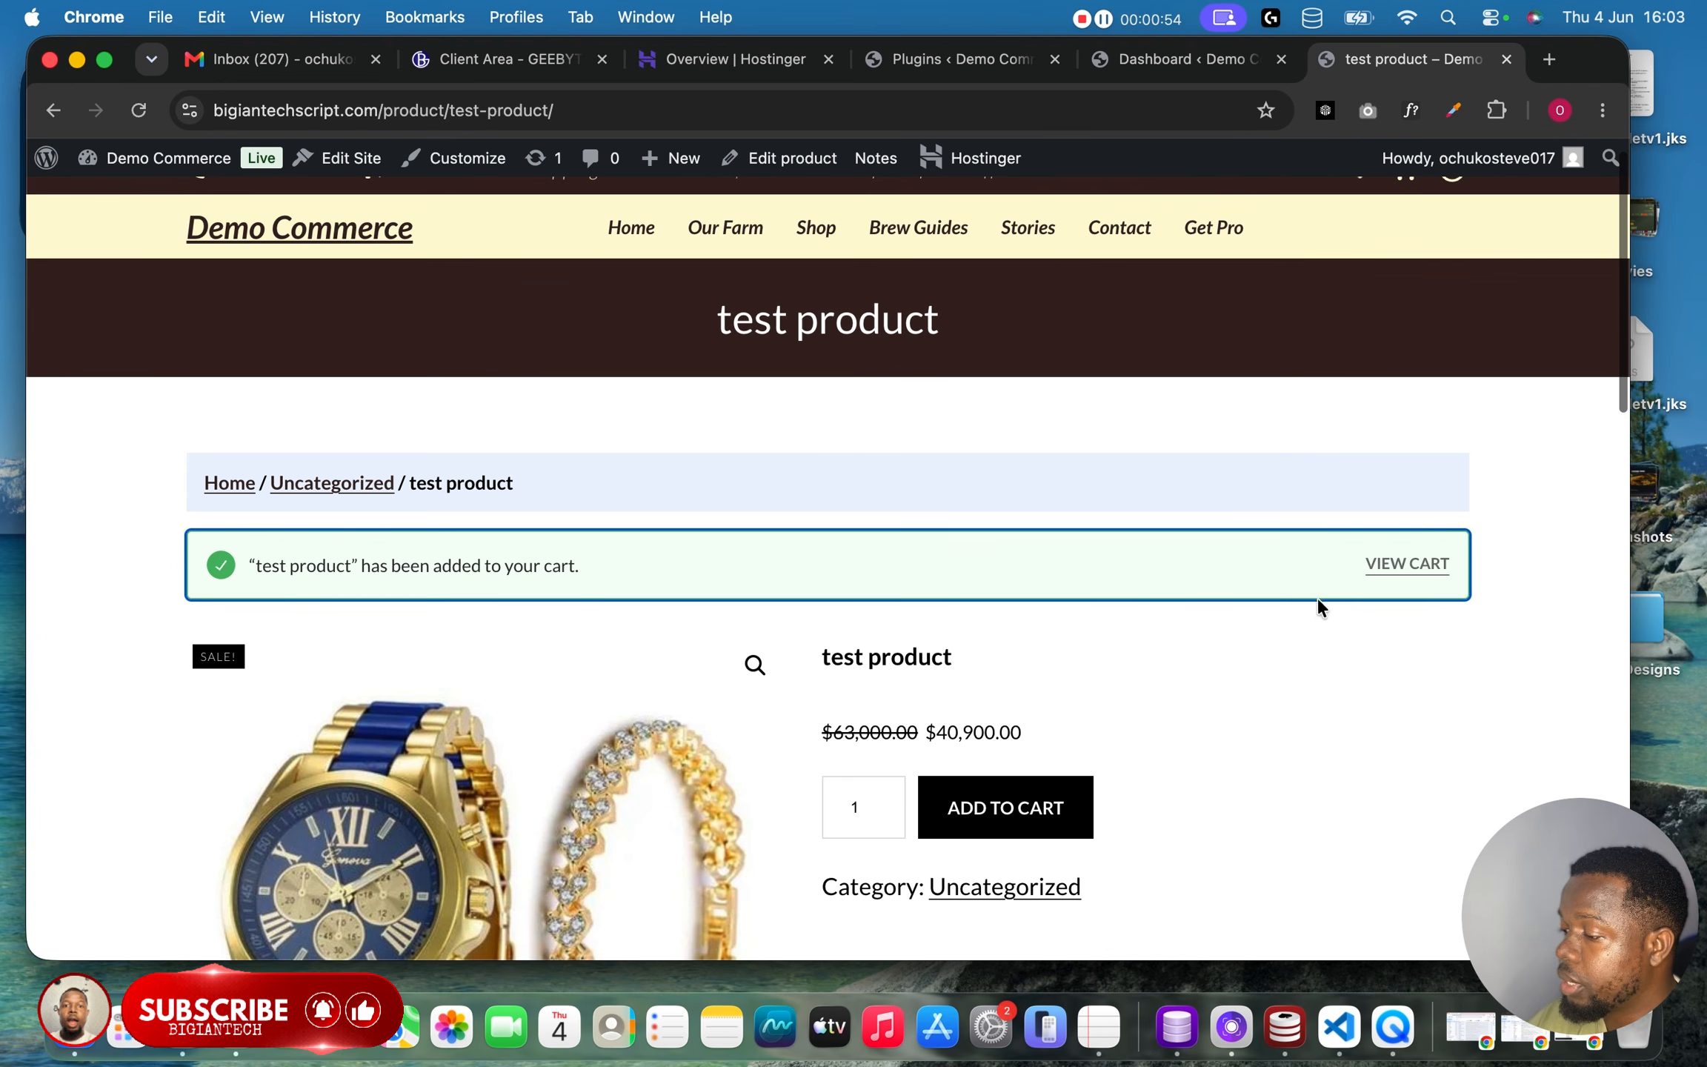
click(1421, 564)
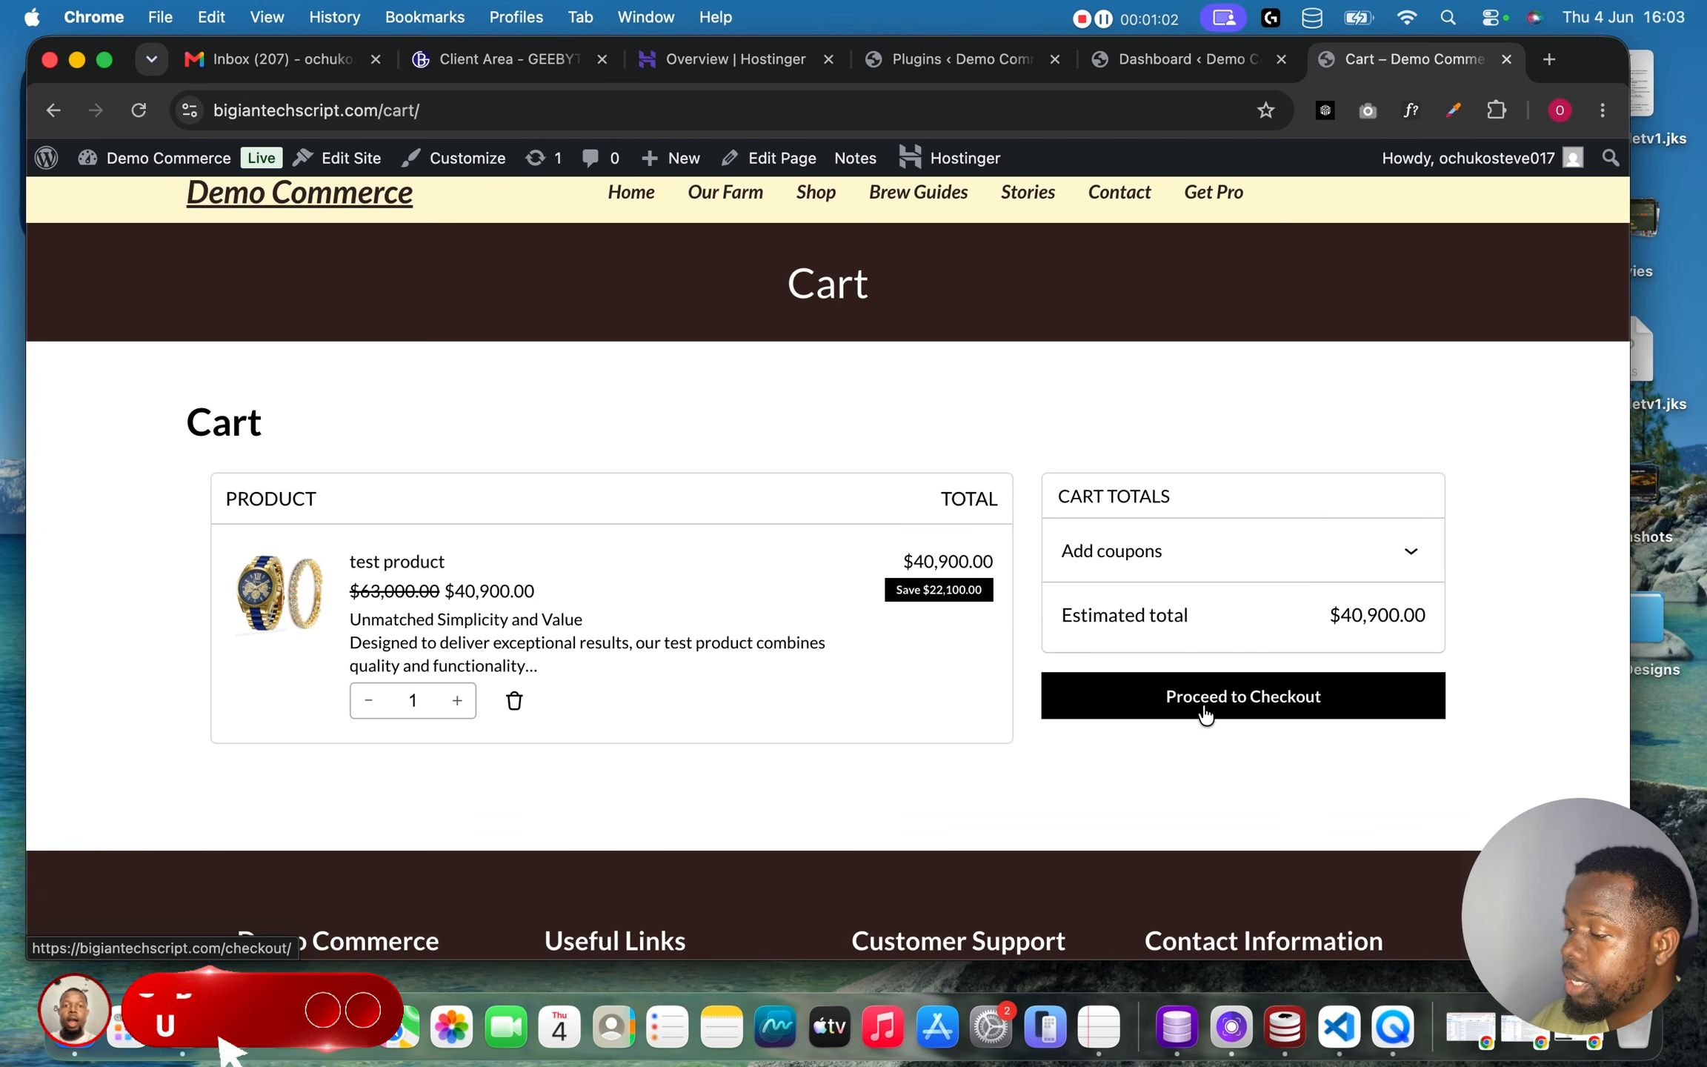
click(1203, 710)
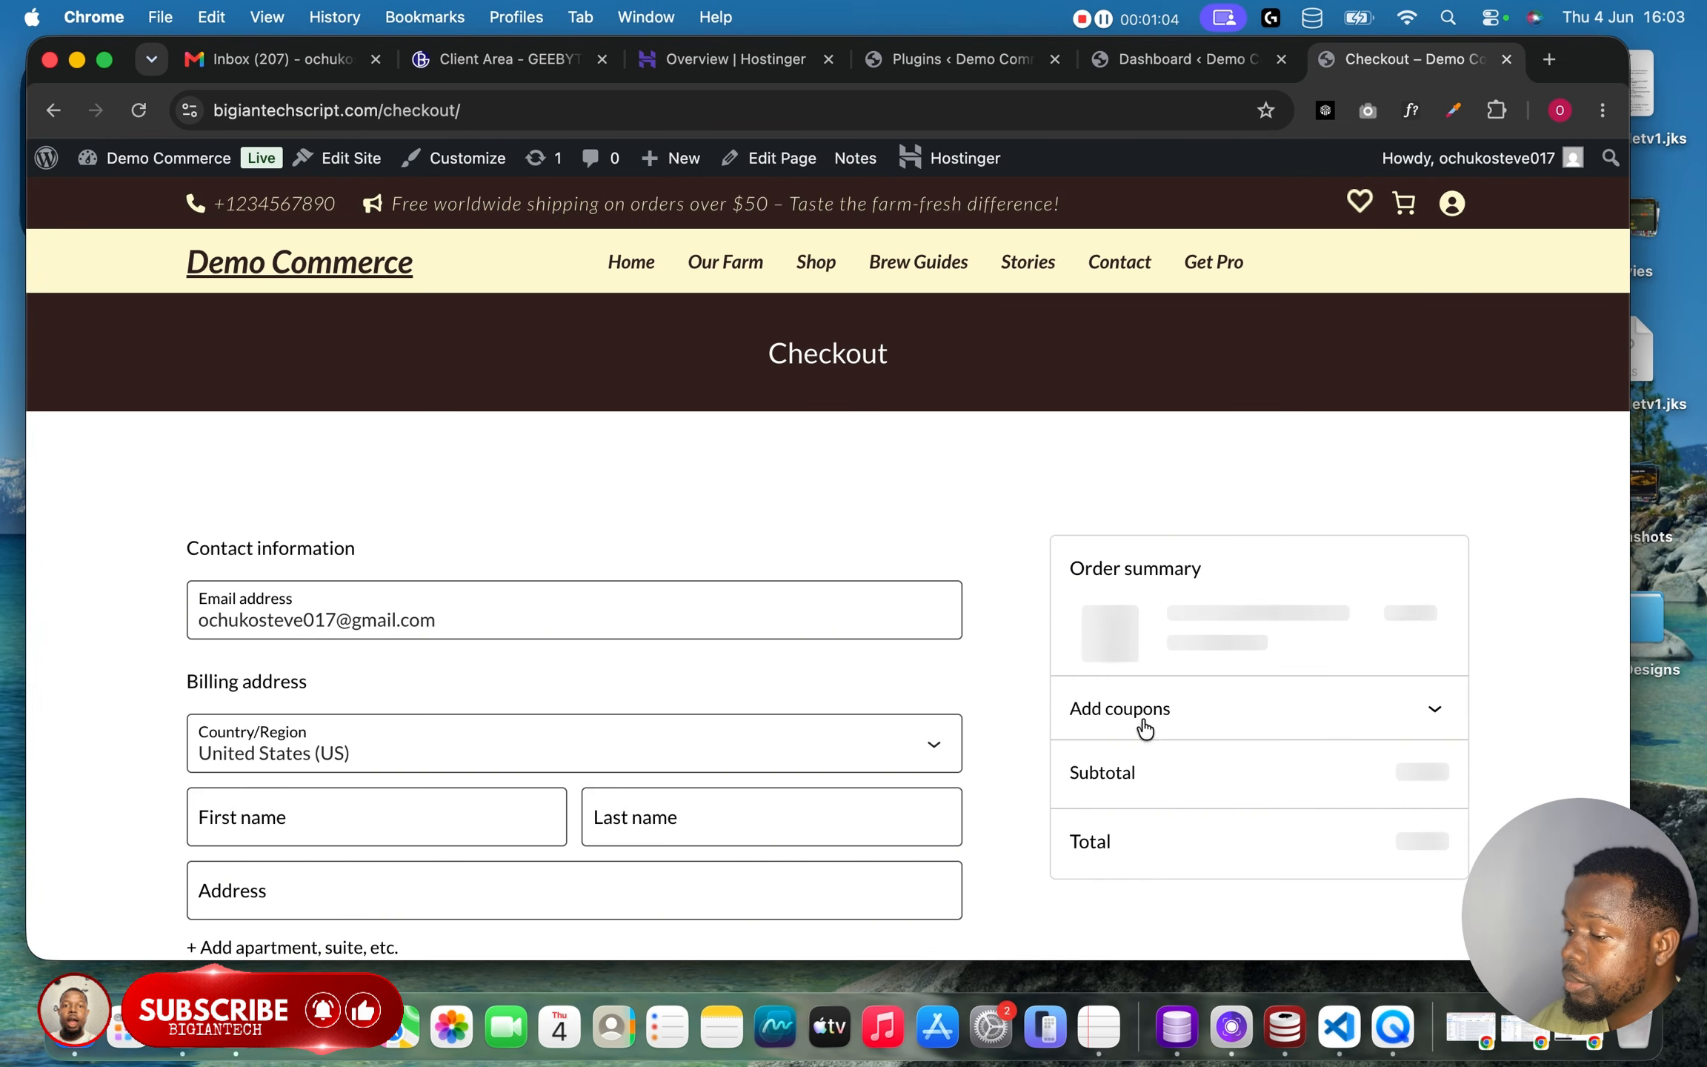
Review the checkout form, order summary and available payment options.
scroll(1010, 749, down, 5)
scroll(1010, 753, down, 6)
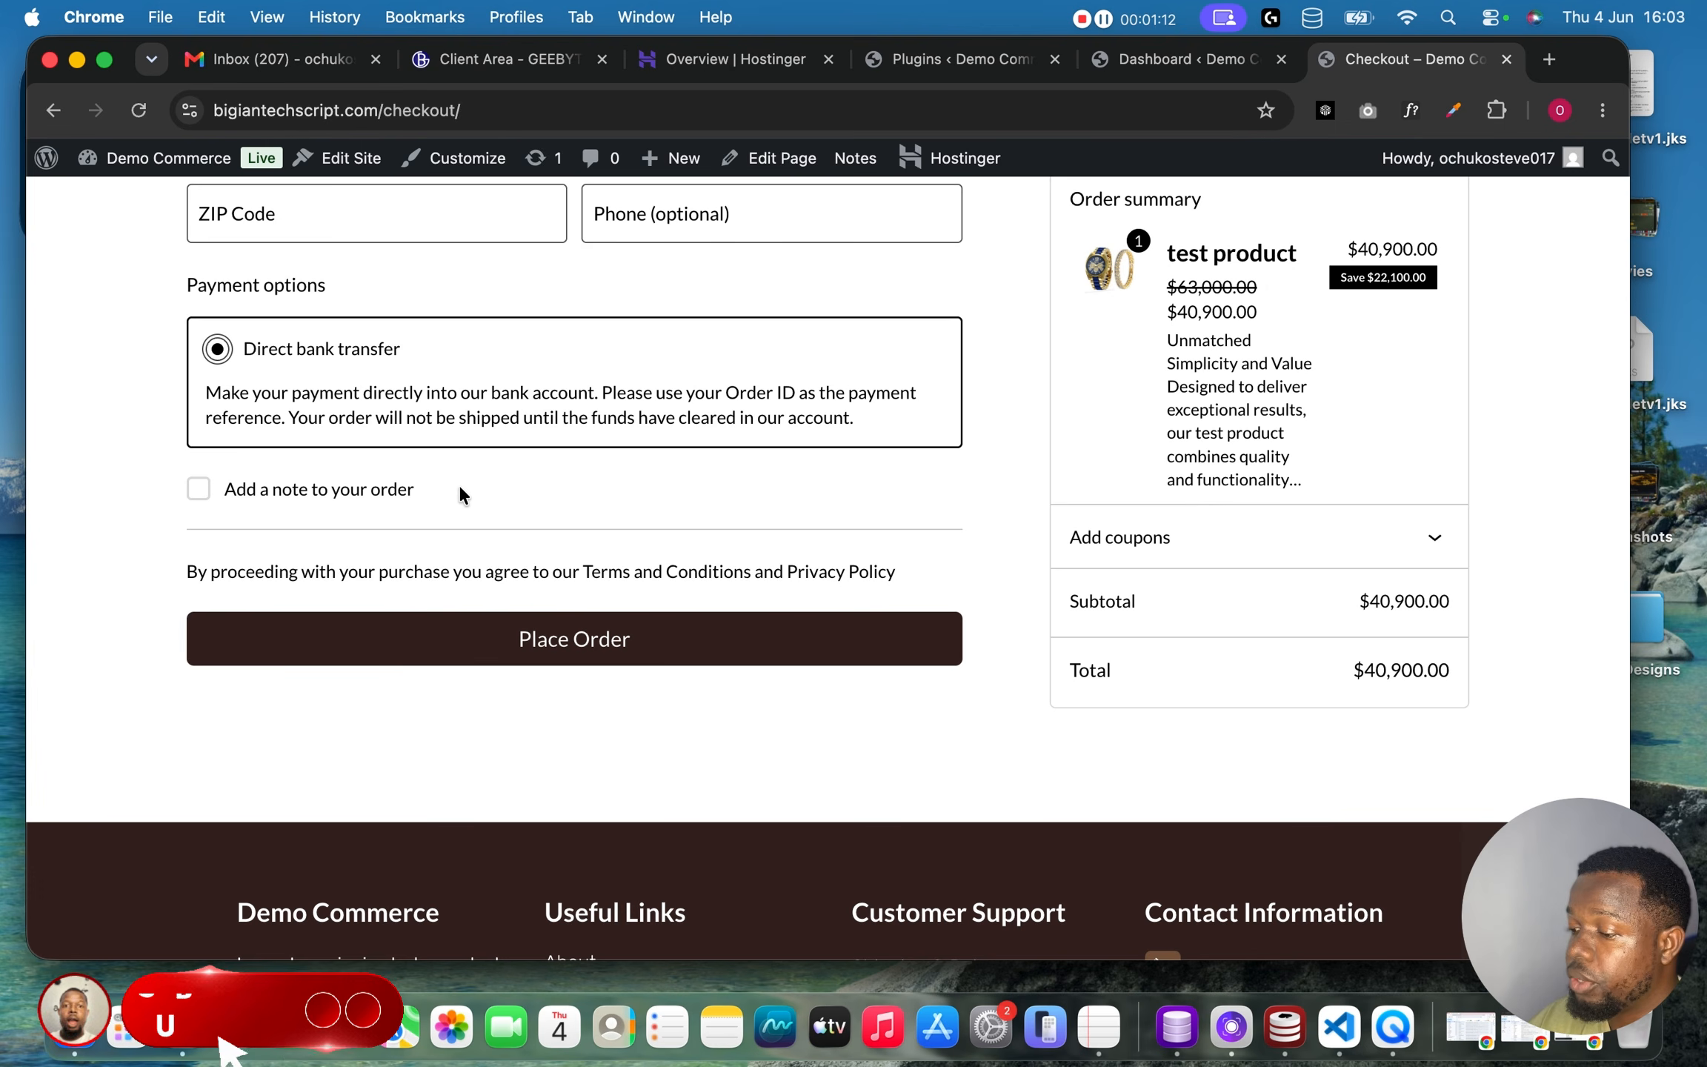
scroll(465, 502, up, 4)
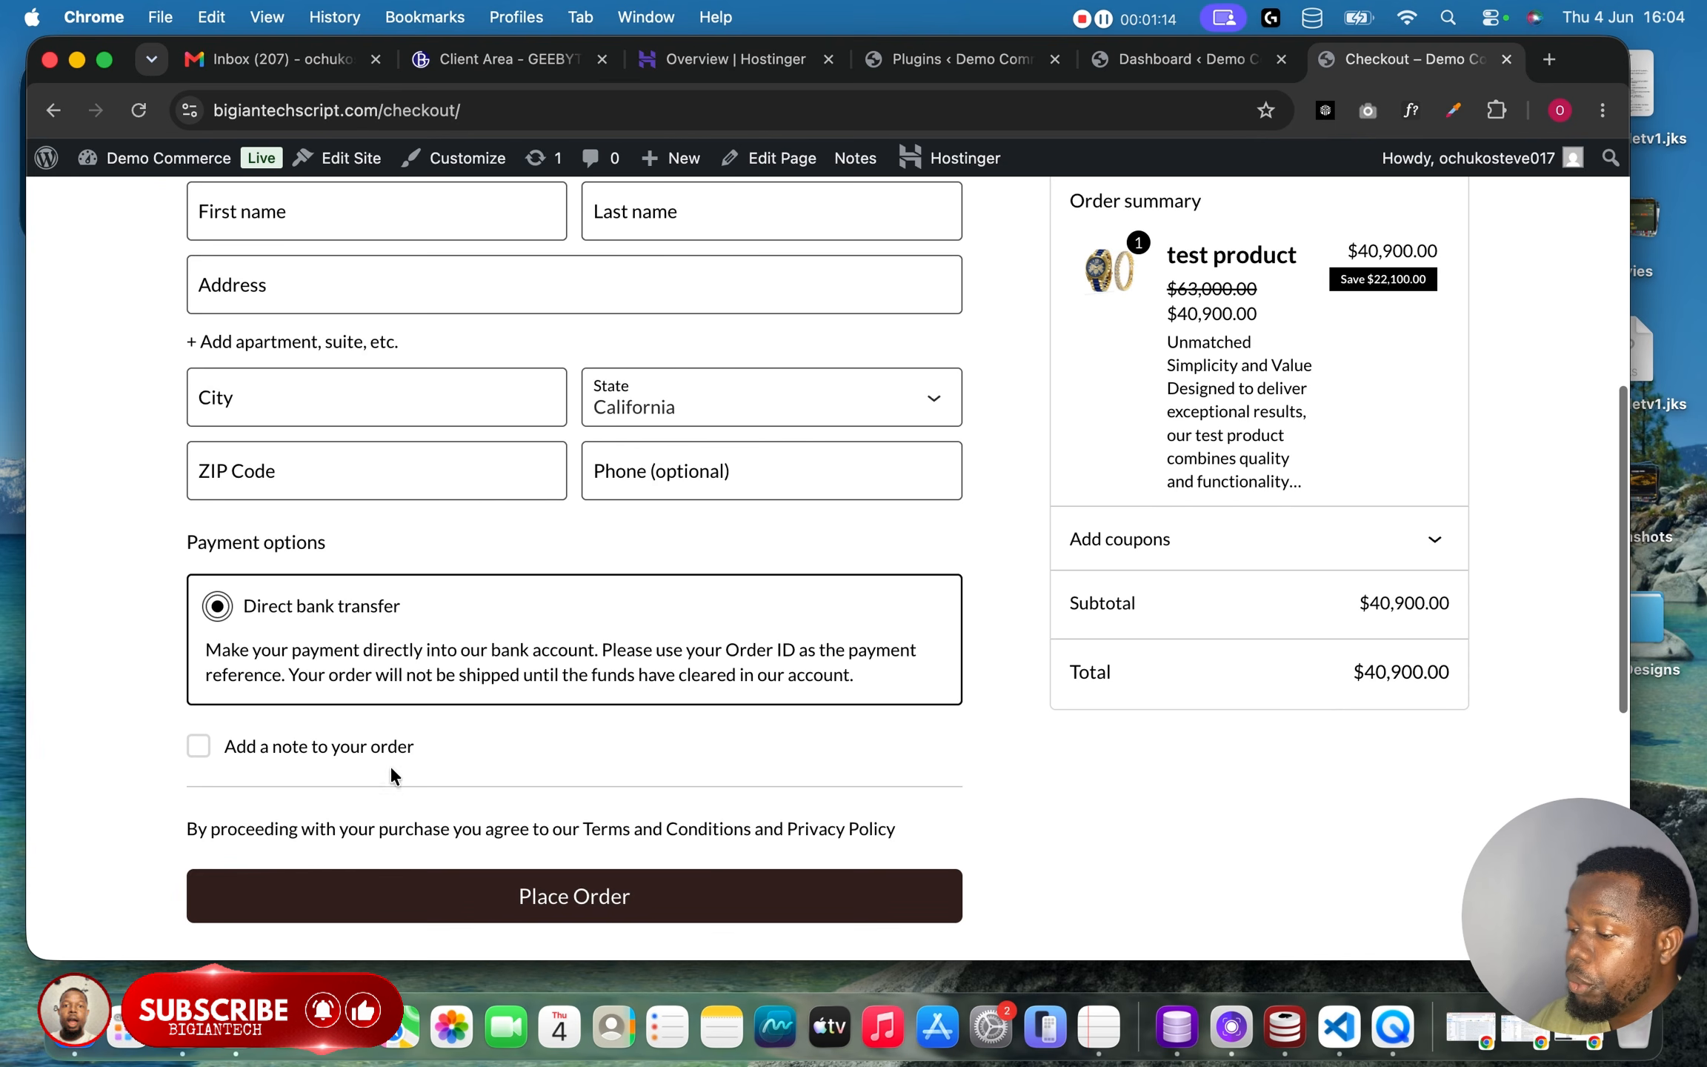
scroll(516, 727, up, 8)
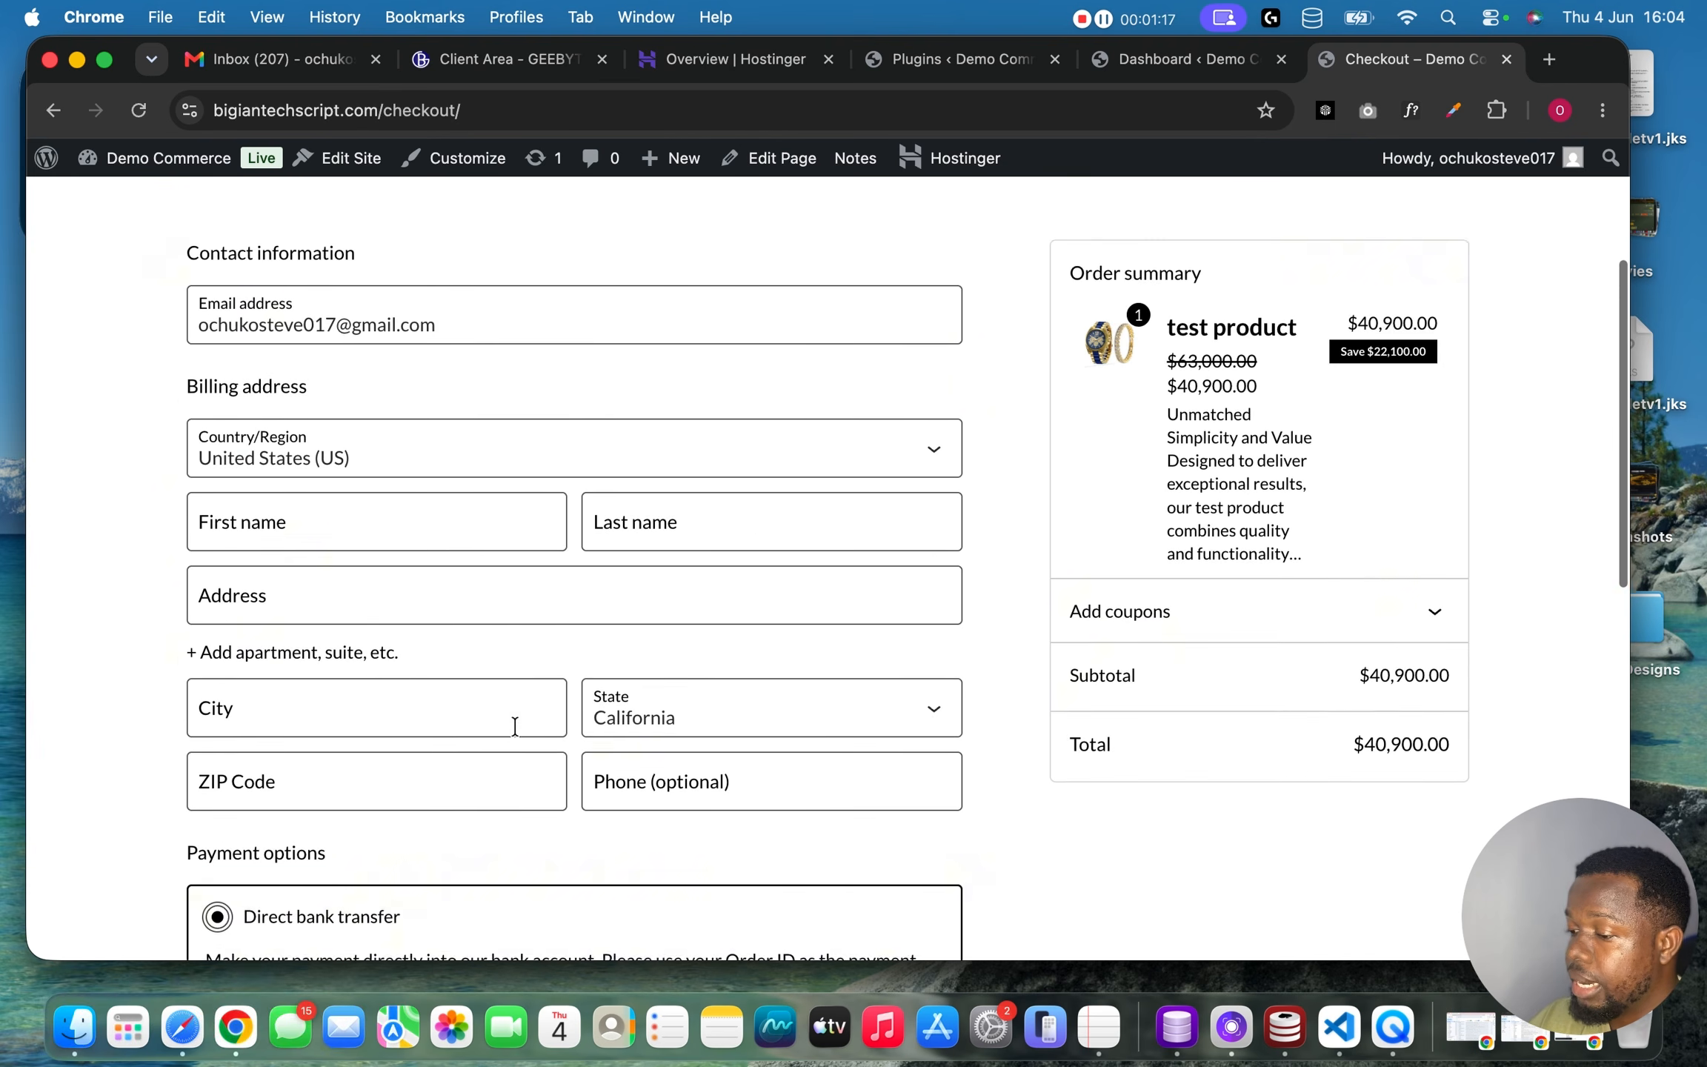
scroll(1019, 702, down, 6)
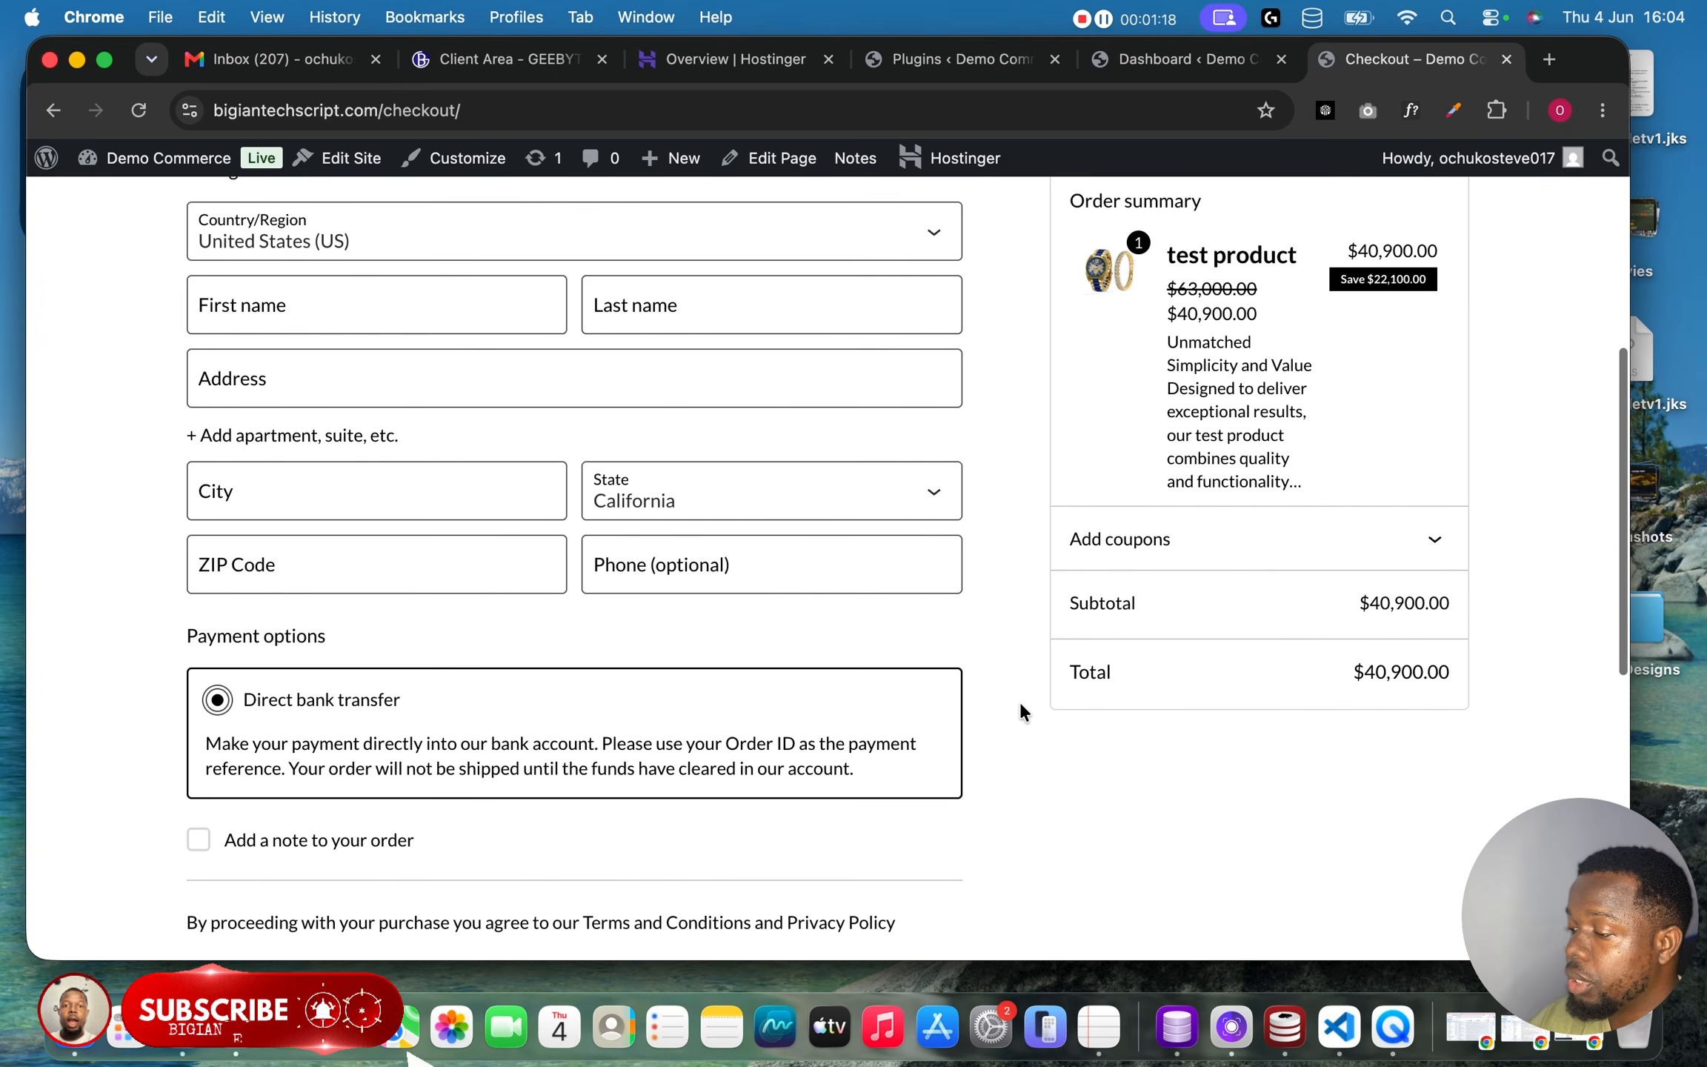
scroll(1019, 702, up, 6)
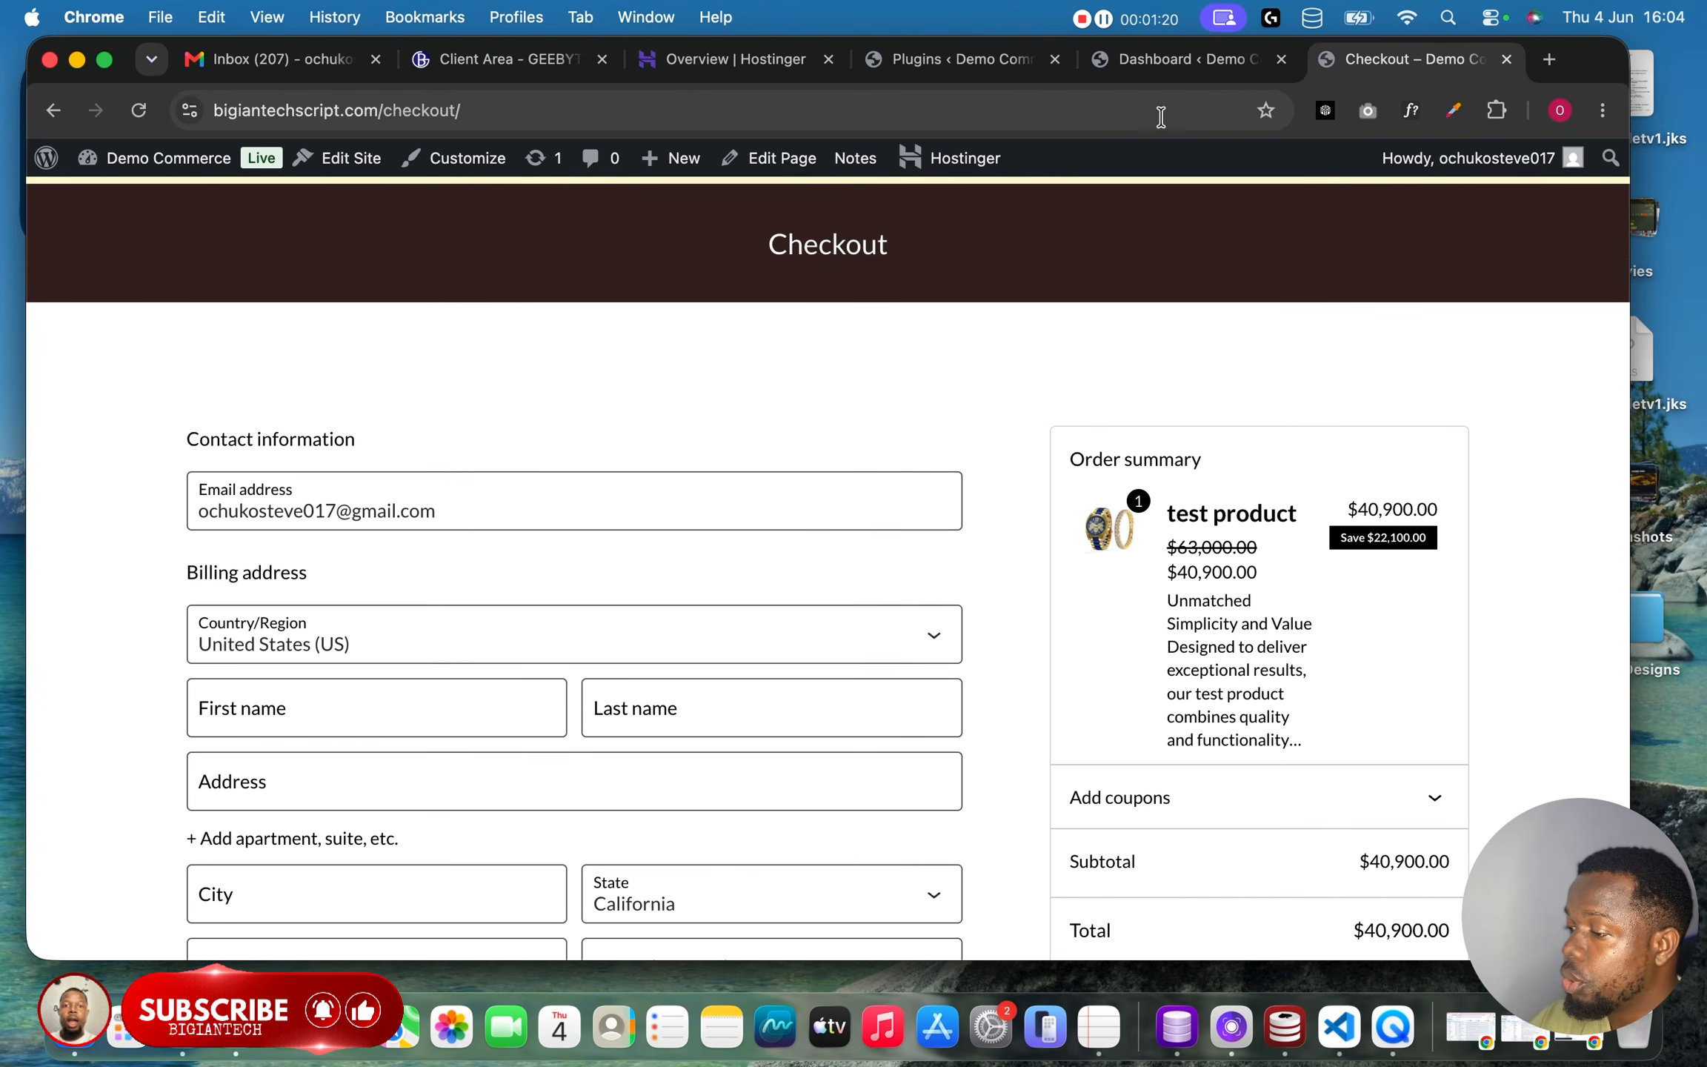
Open the WooCommerce Payments settings in the site dashboard.
click(1158, 66)
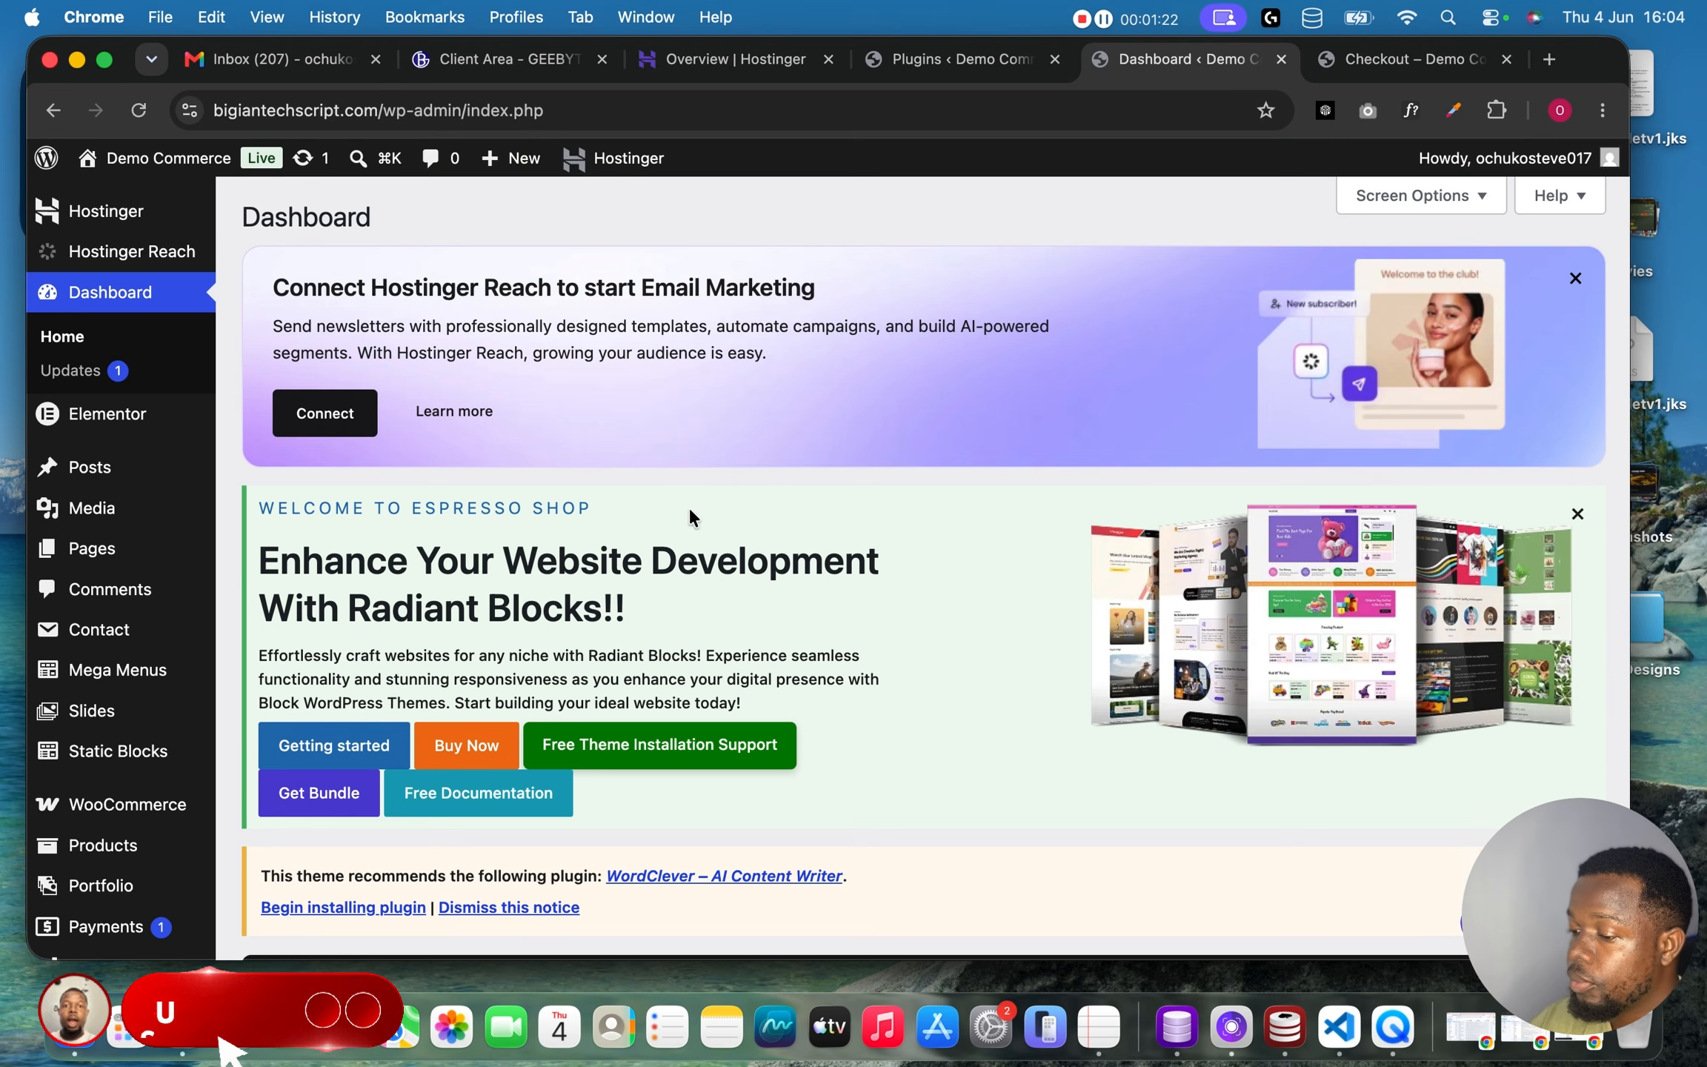
scroll(143, 806, down, 5)
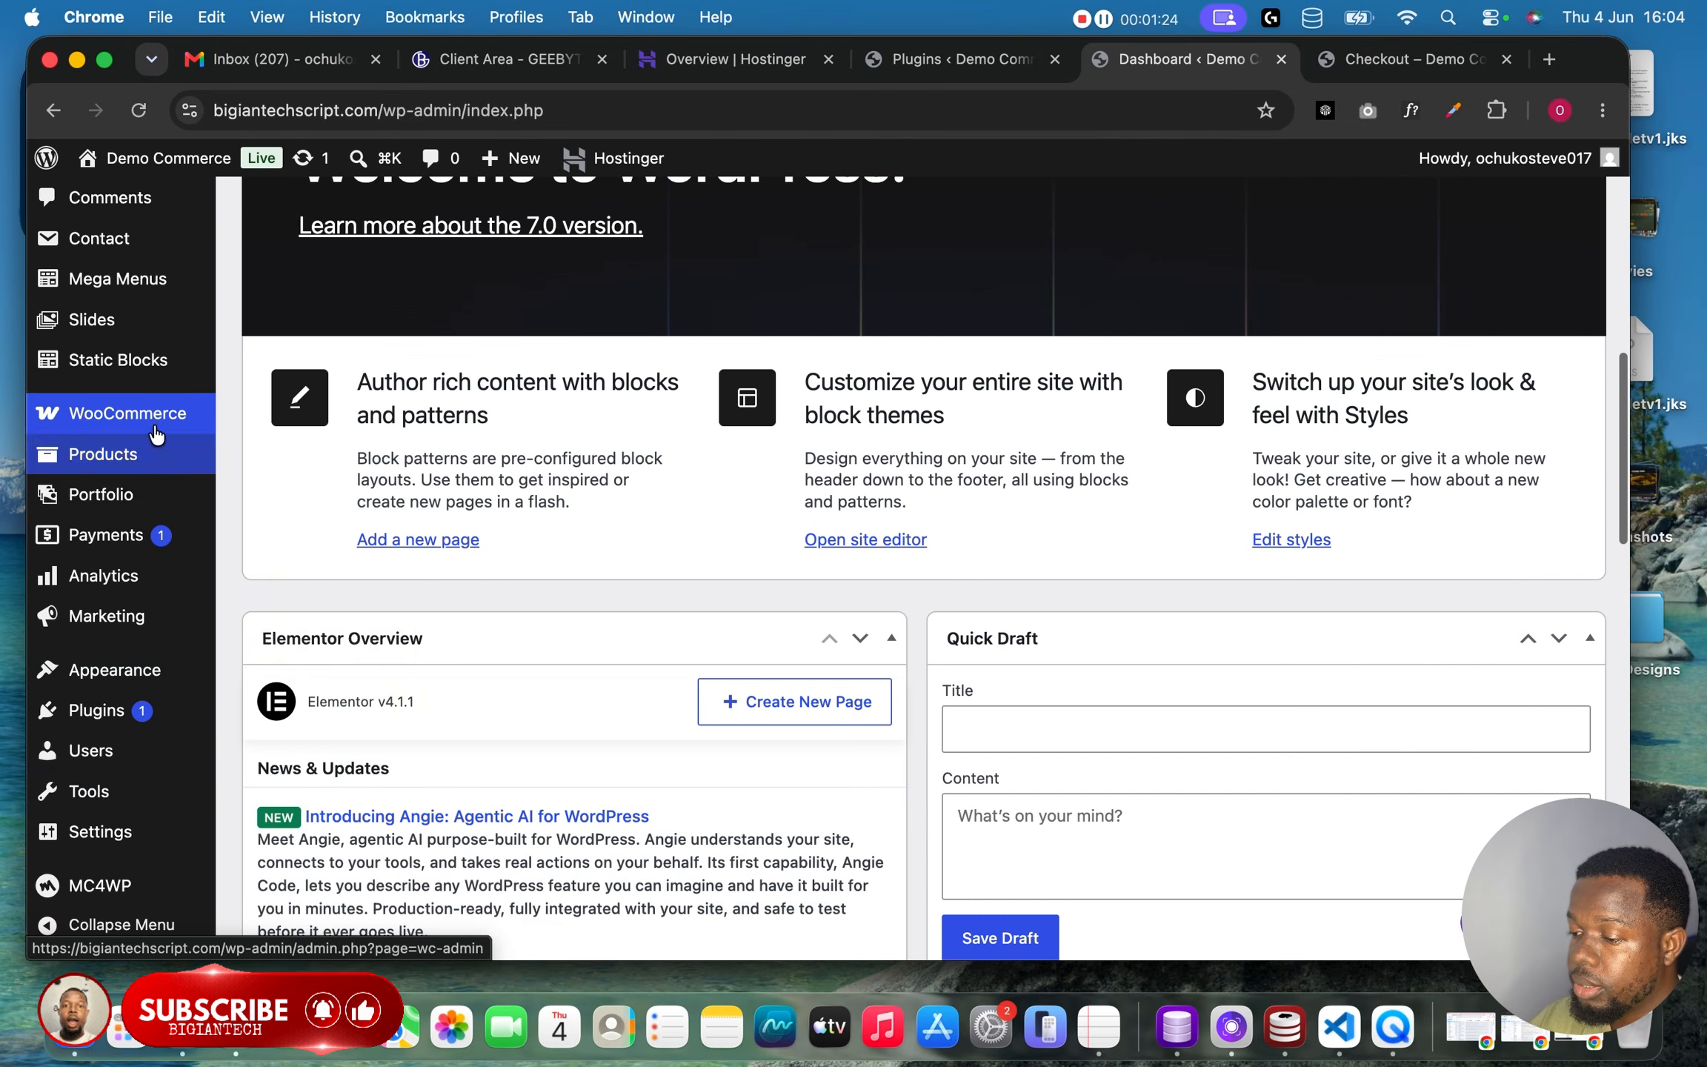
mouse_move(155, 430)
click(280, 598)
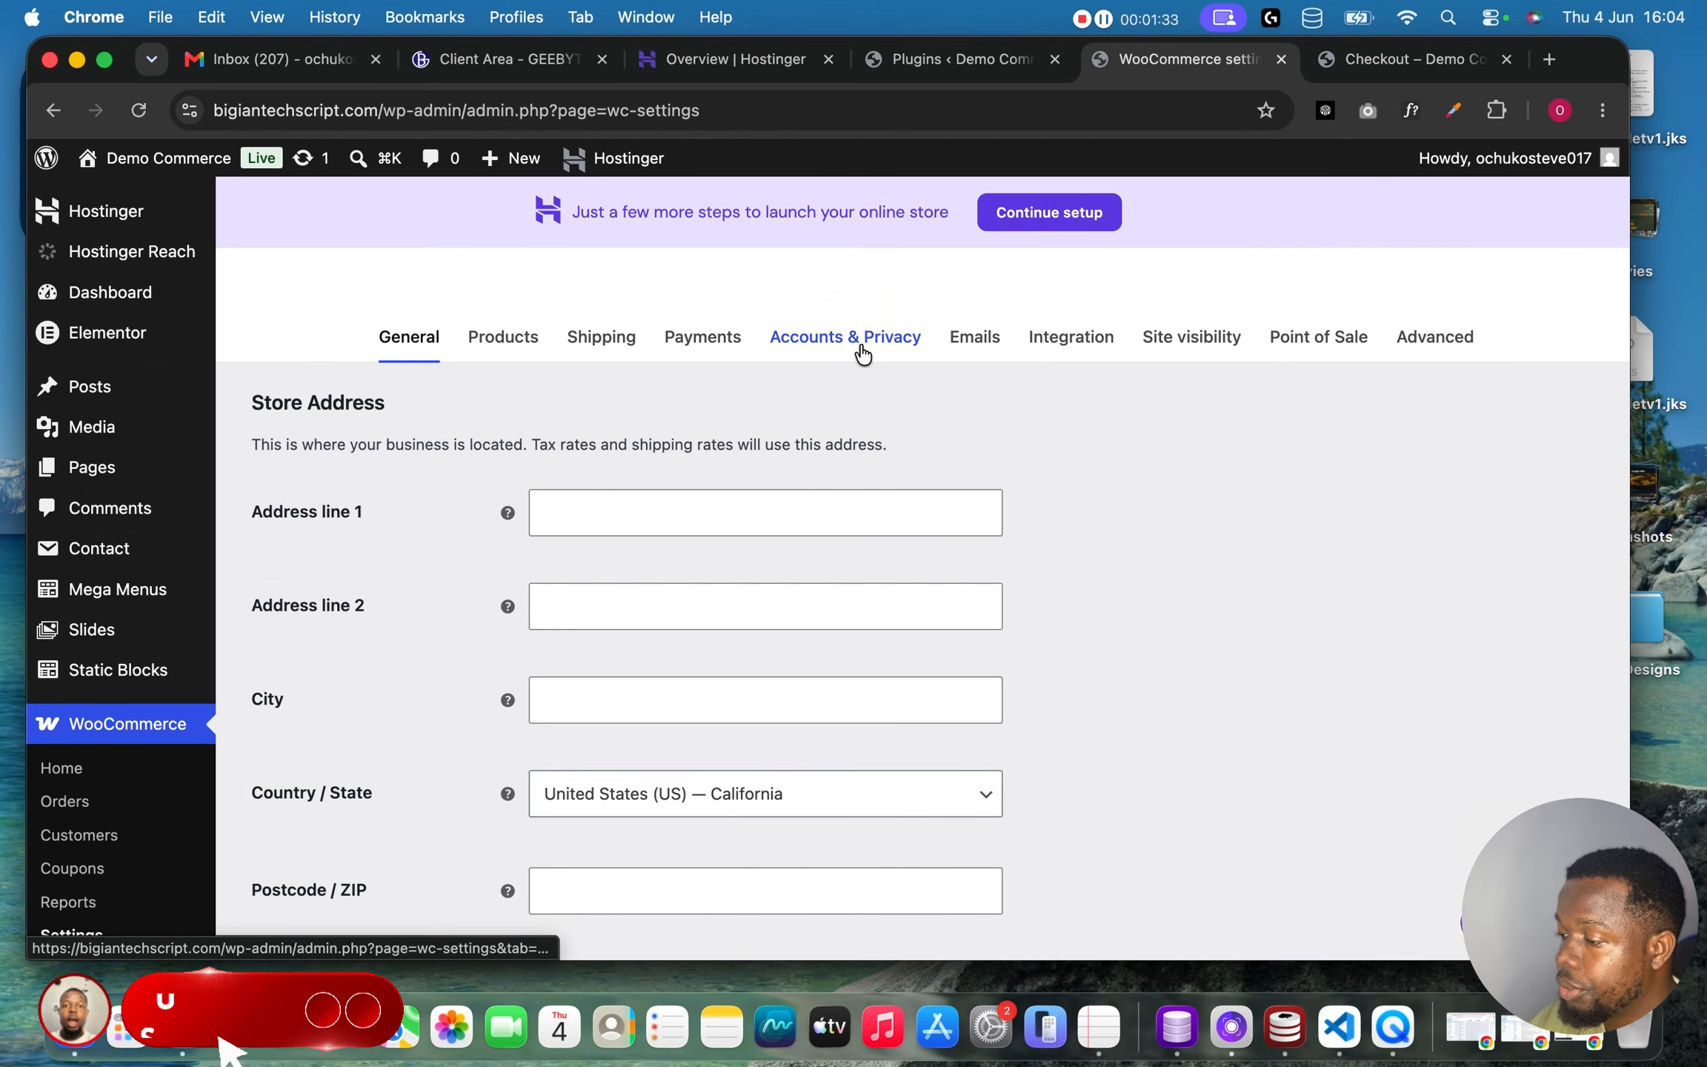
click(710, 335)
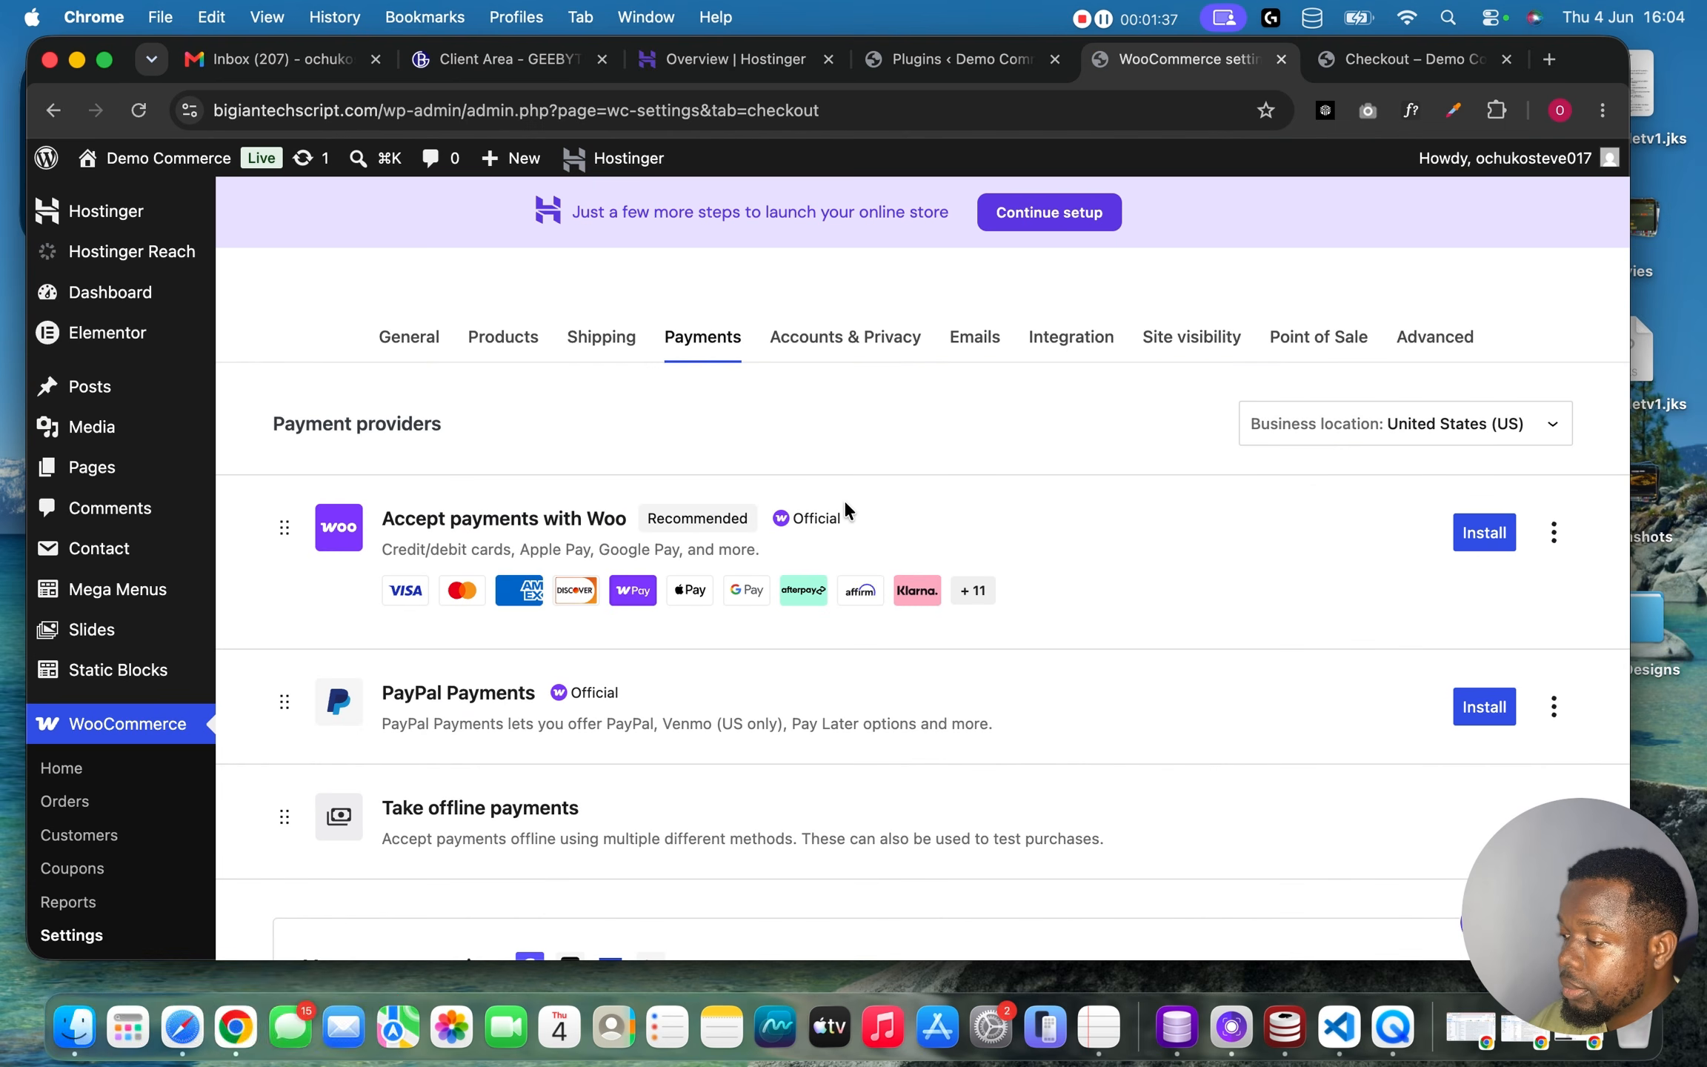
scroll(939, 604, down, 10)
scroll(1010, 524, up, 3)
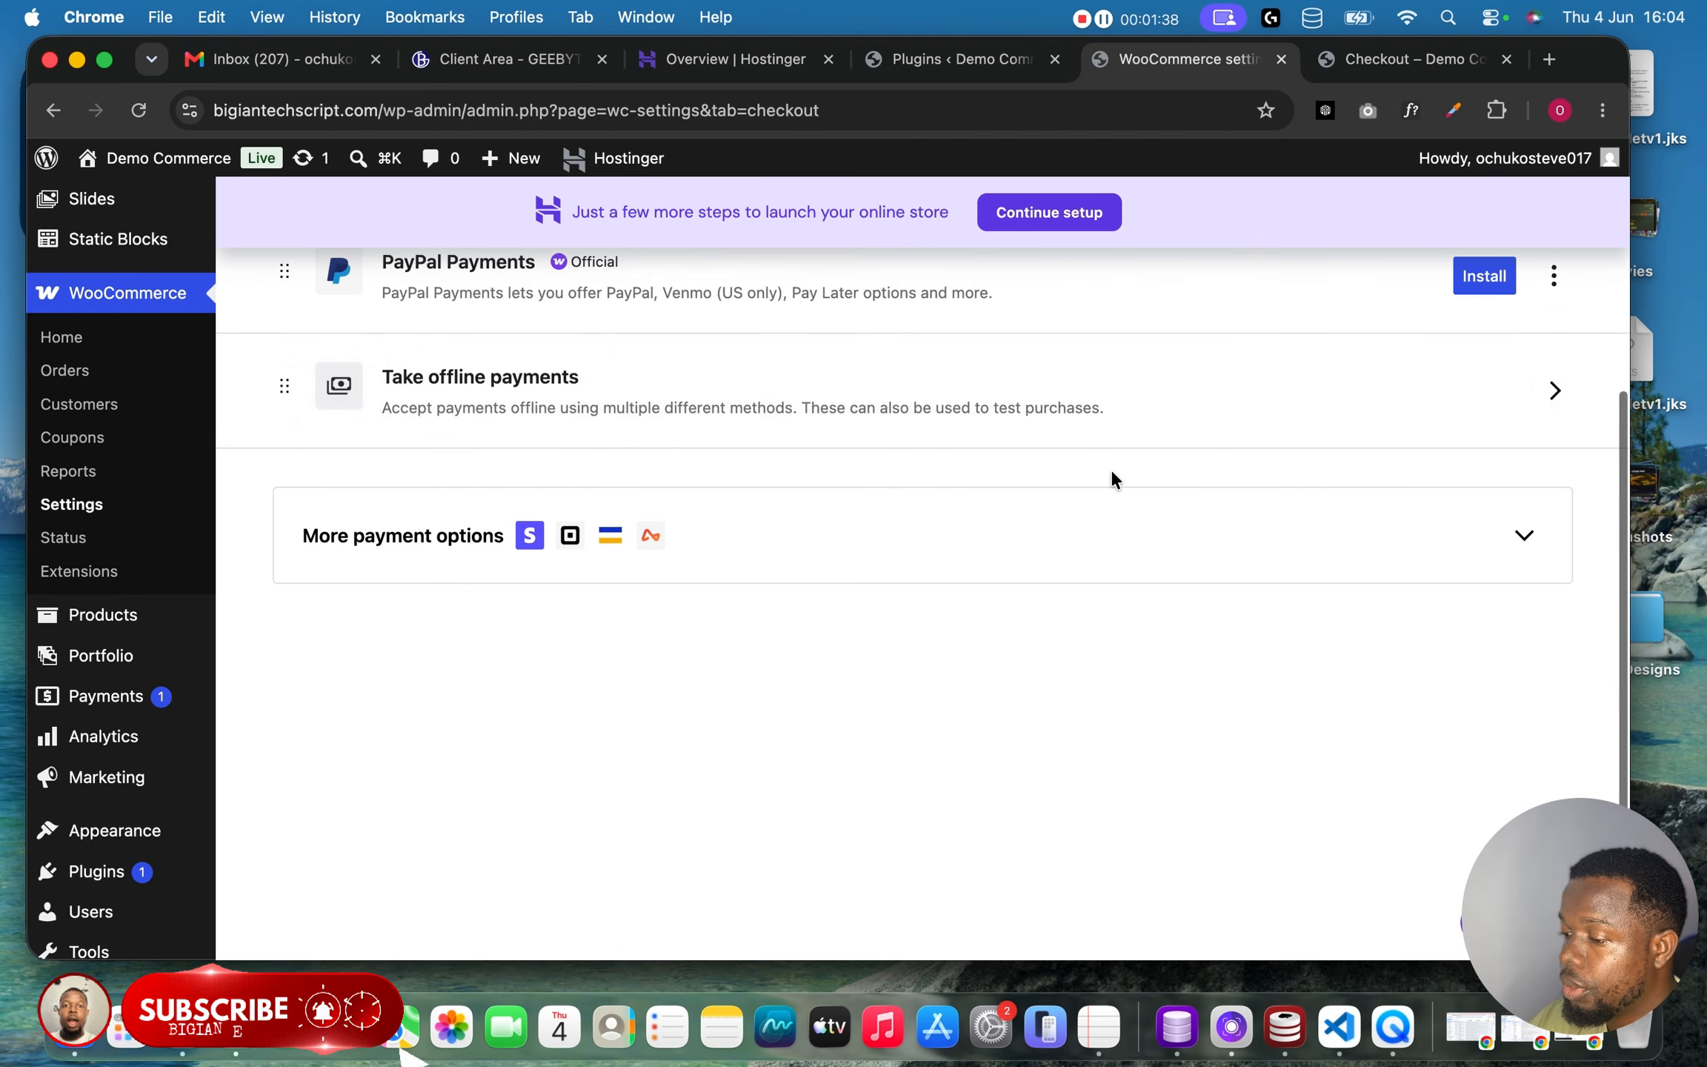
Open the Direct bank transfer settings under offline payments and start adding a bank account.
click(1425, 386)
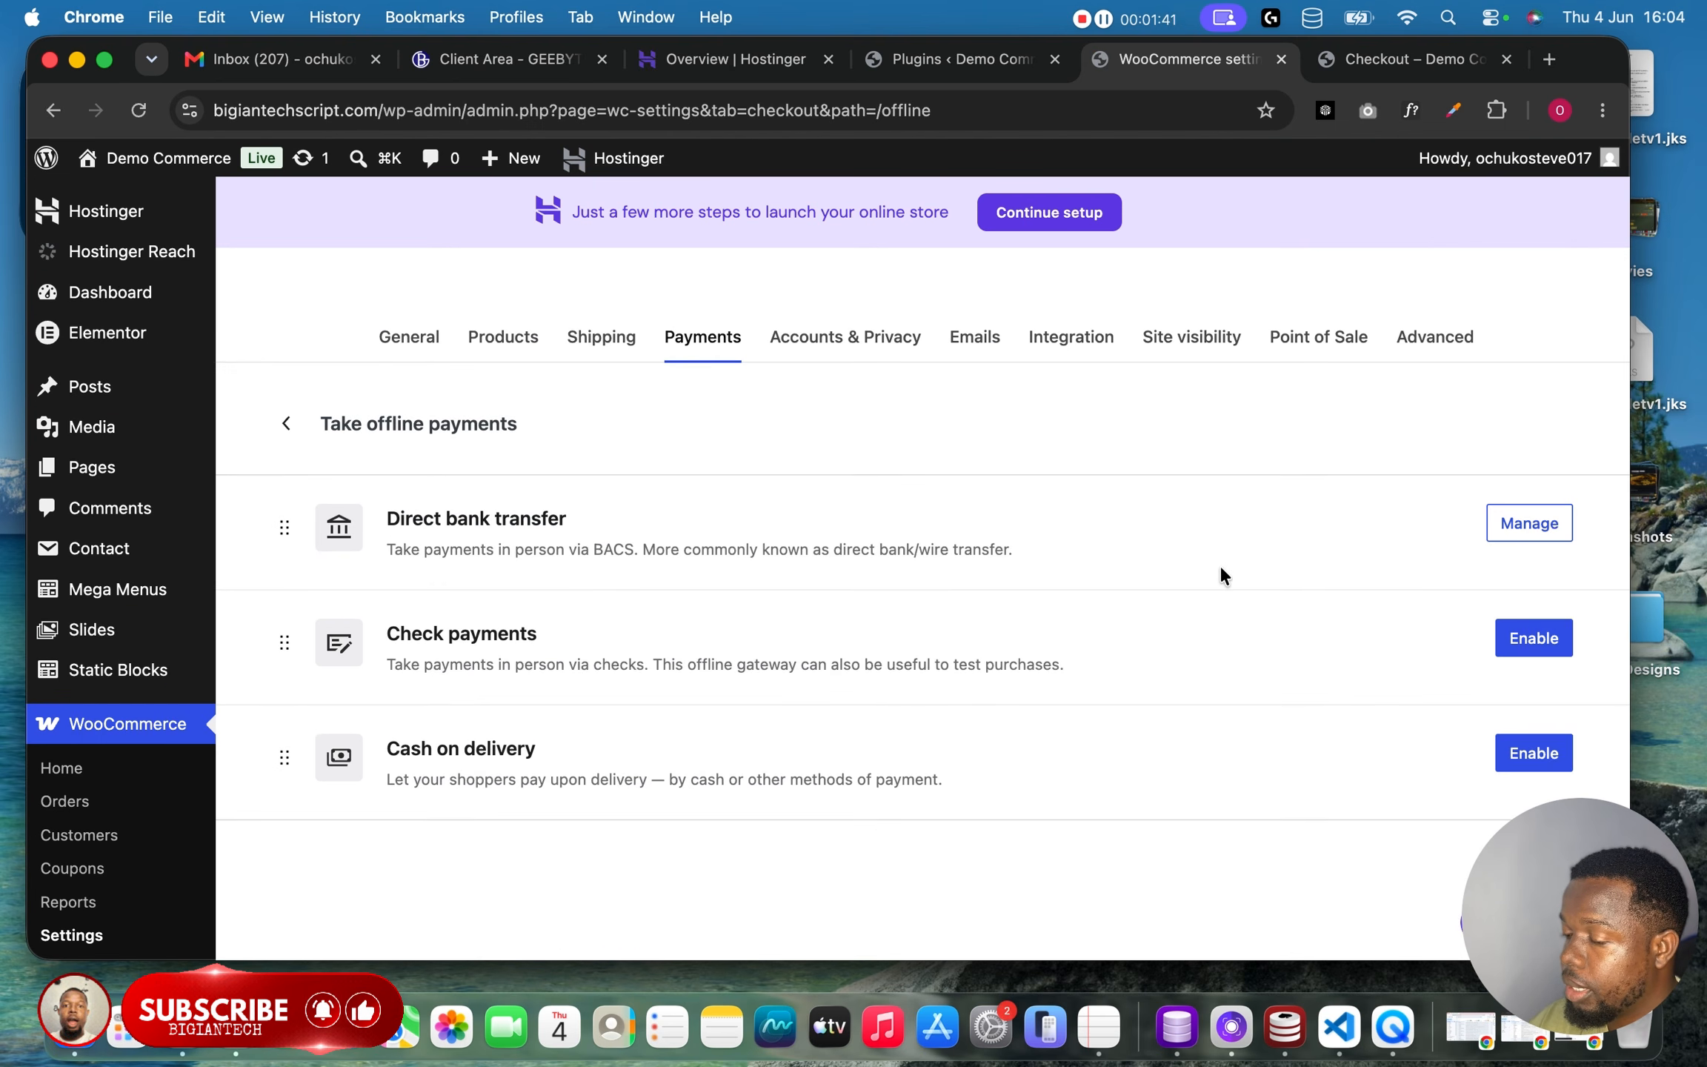
click(1534, 523)
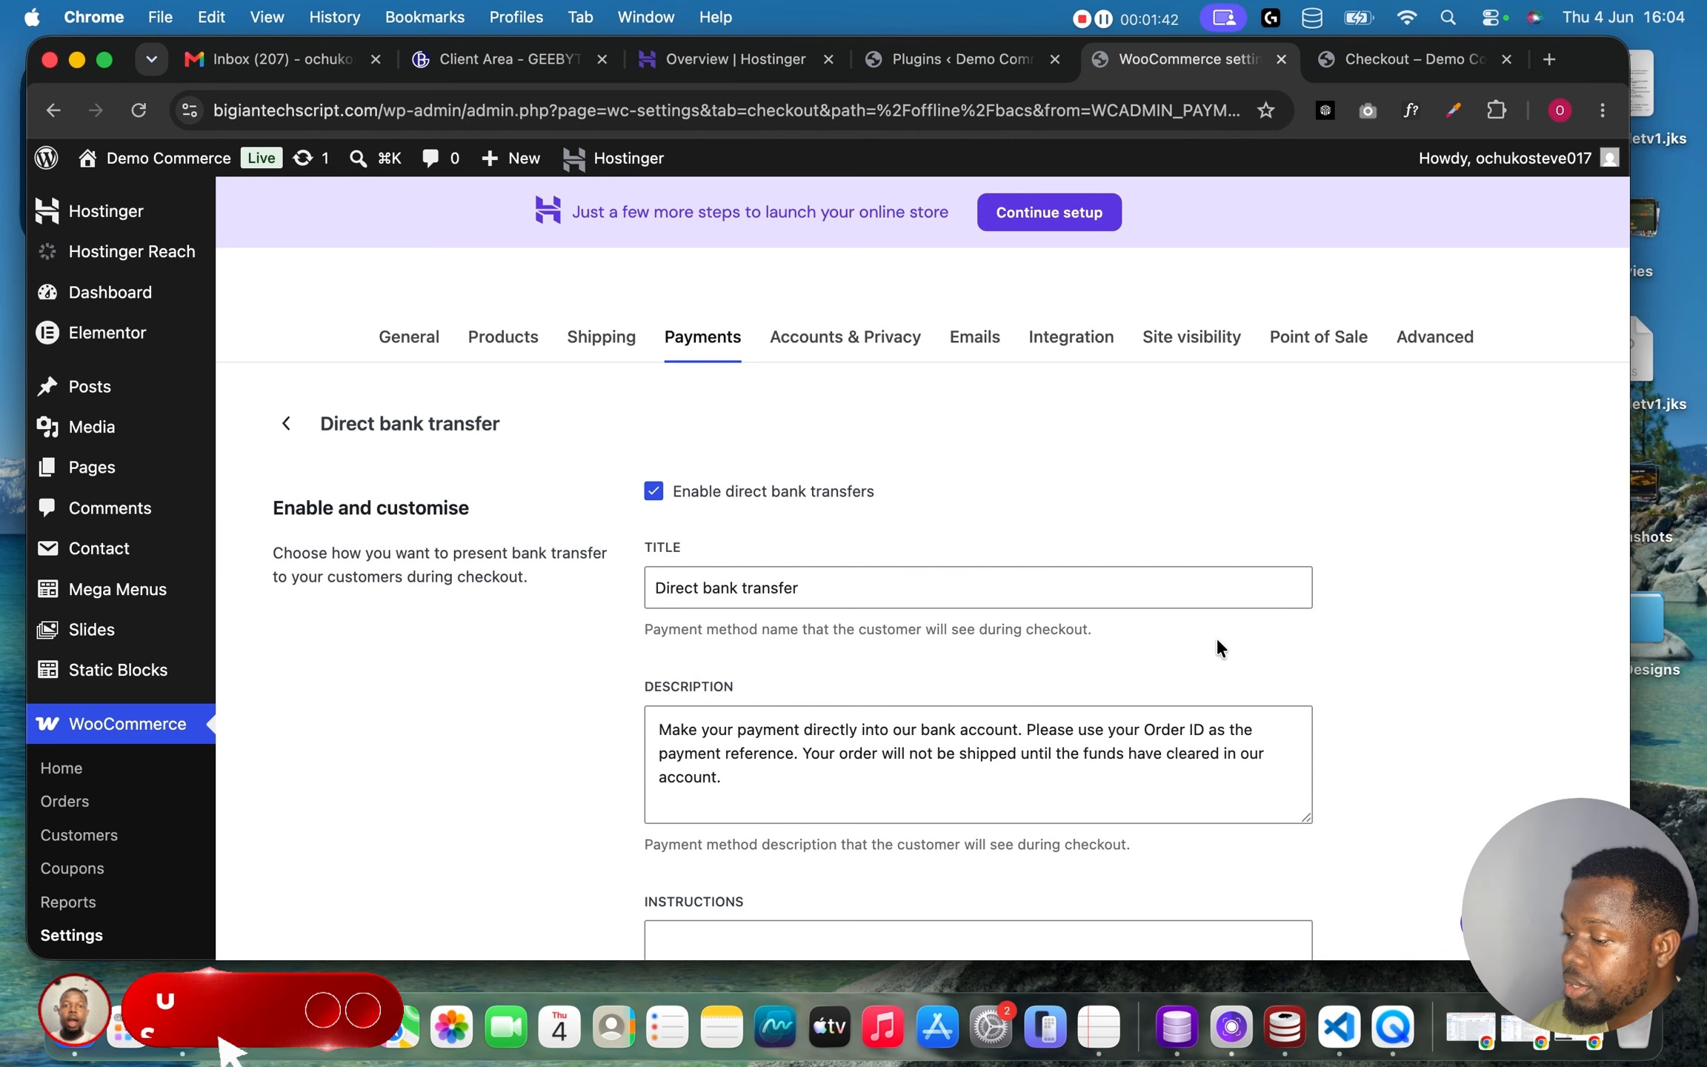
scroll(1219, 647, down, 1)
scroll(1219, 647, down, 5)
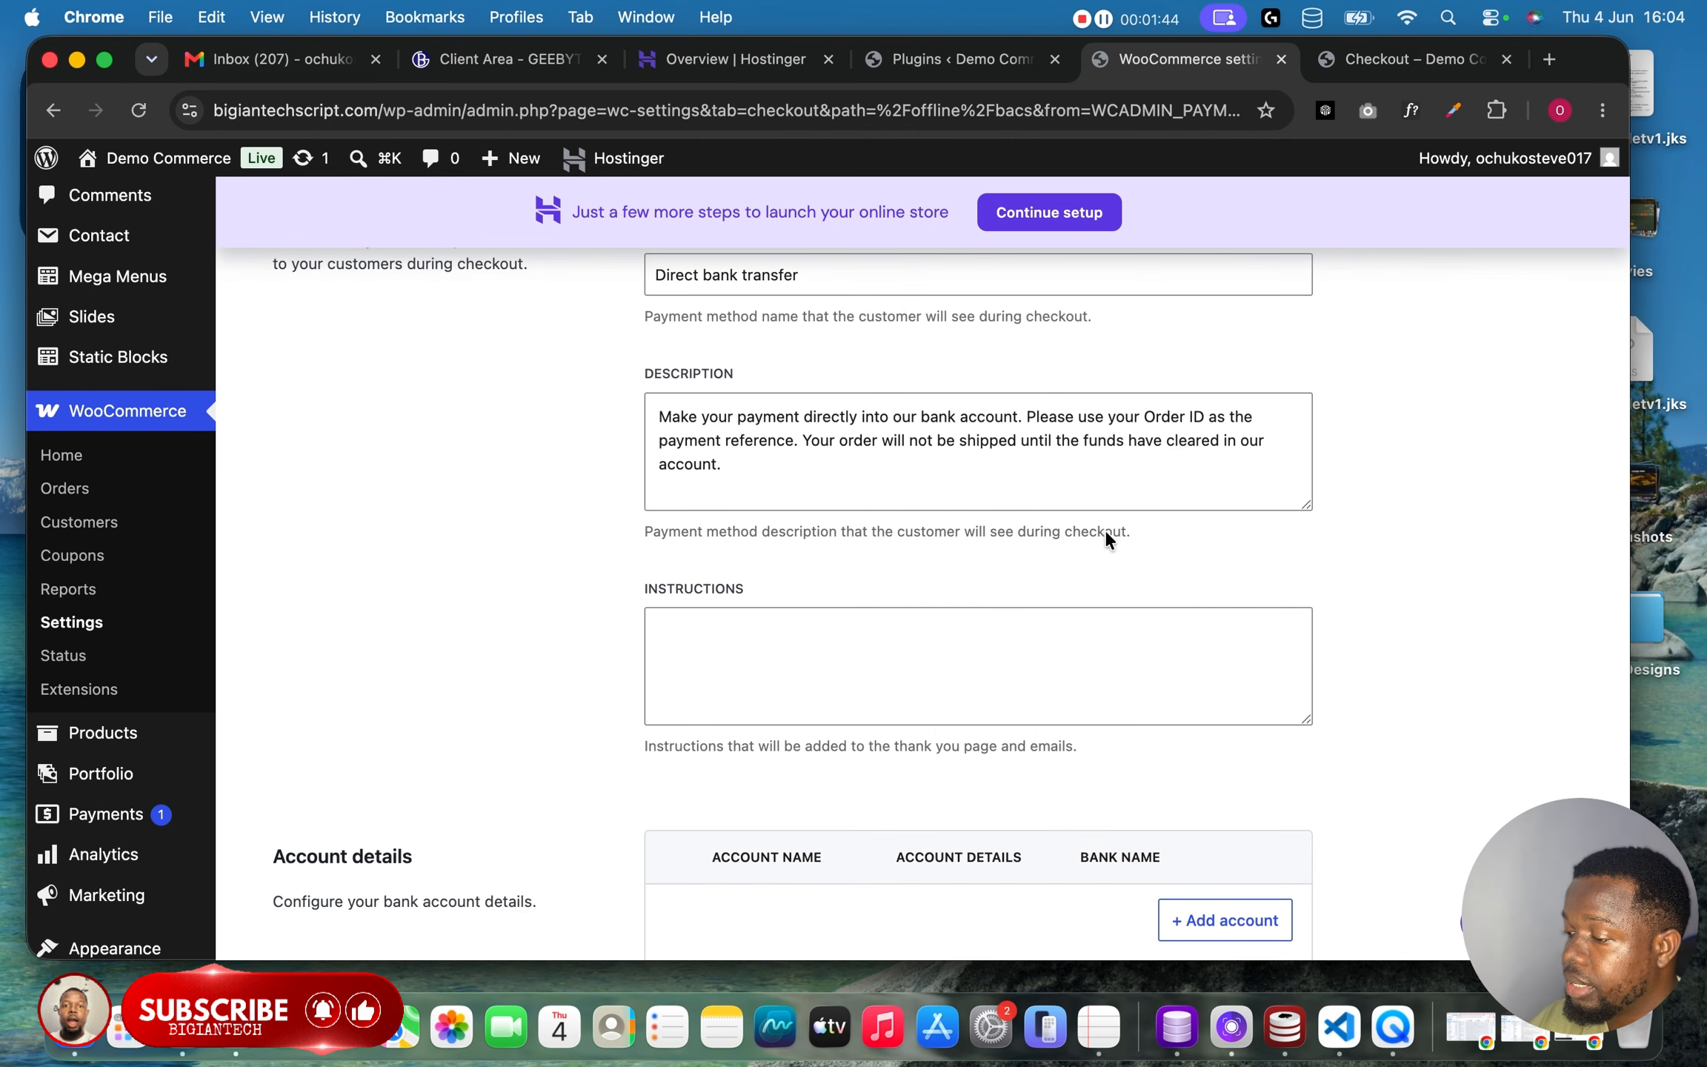
scroll(1122, 606, down, 2)
click(1210, 643)
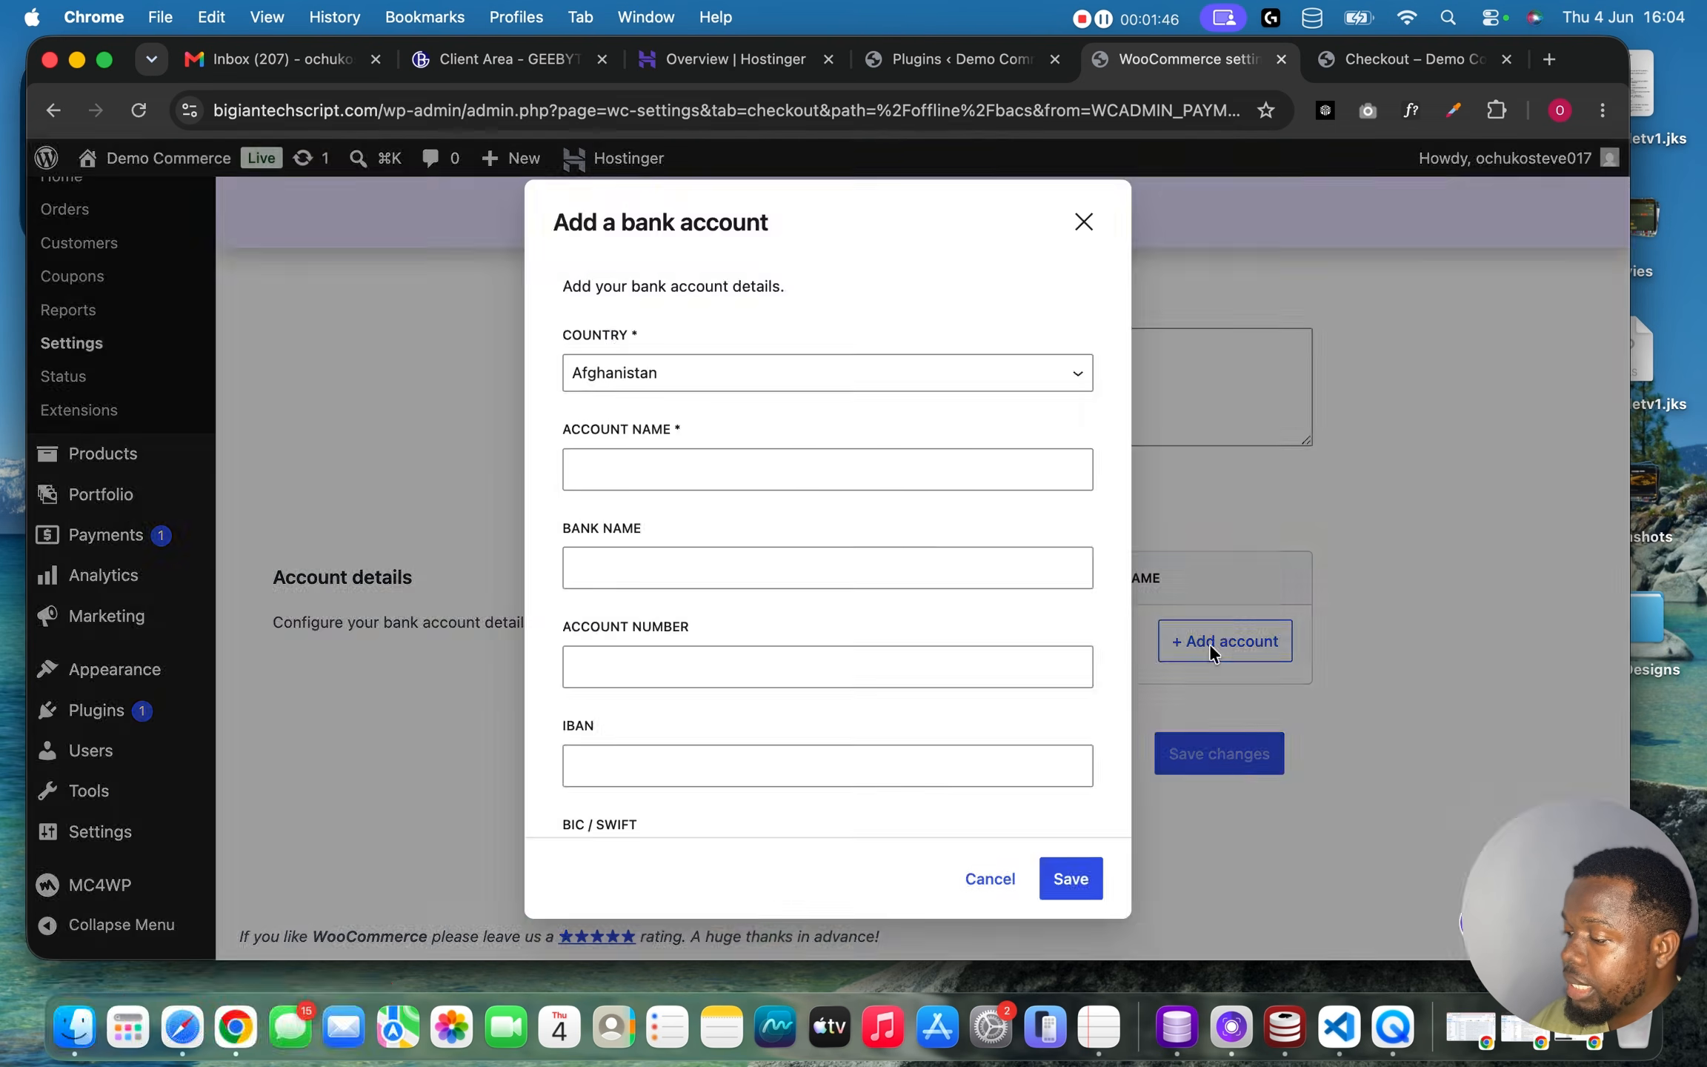
Set the bank account's country to Nigeria.
click(838, 370)
scroll(777, 766, down, 15)
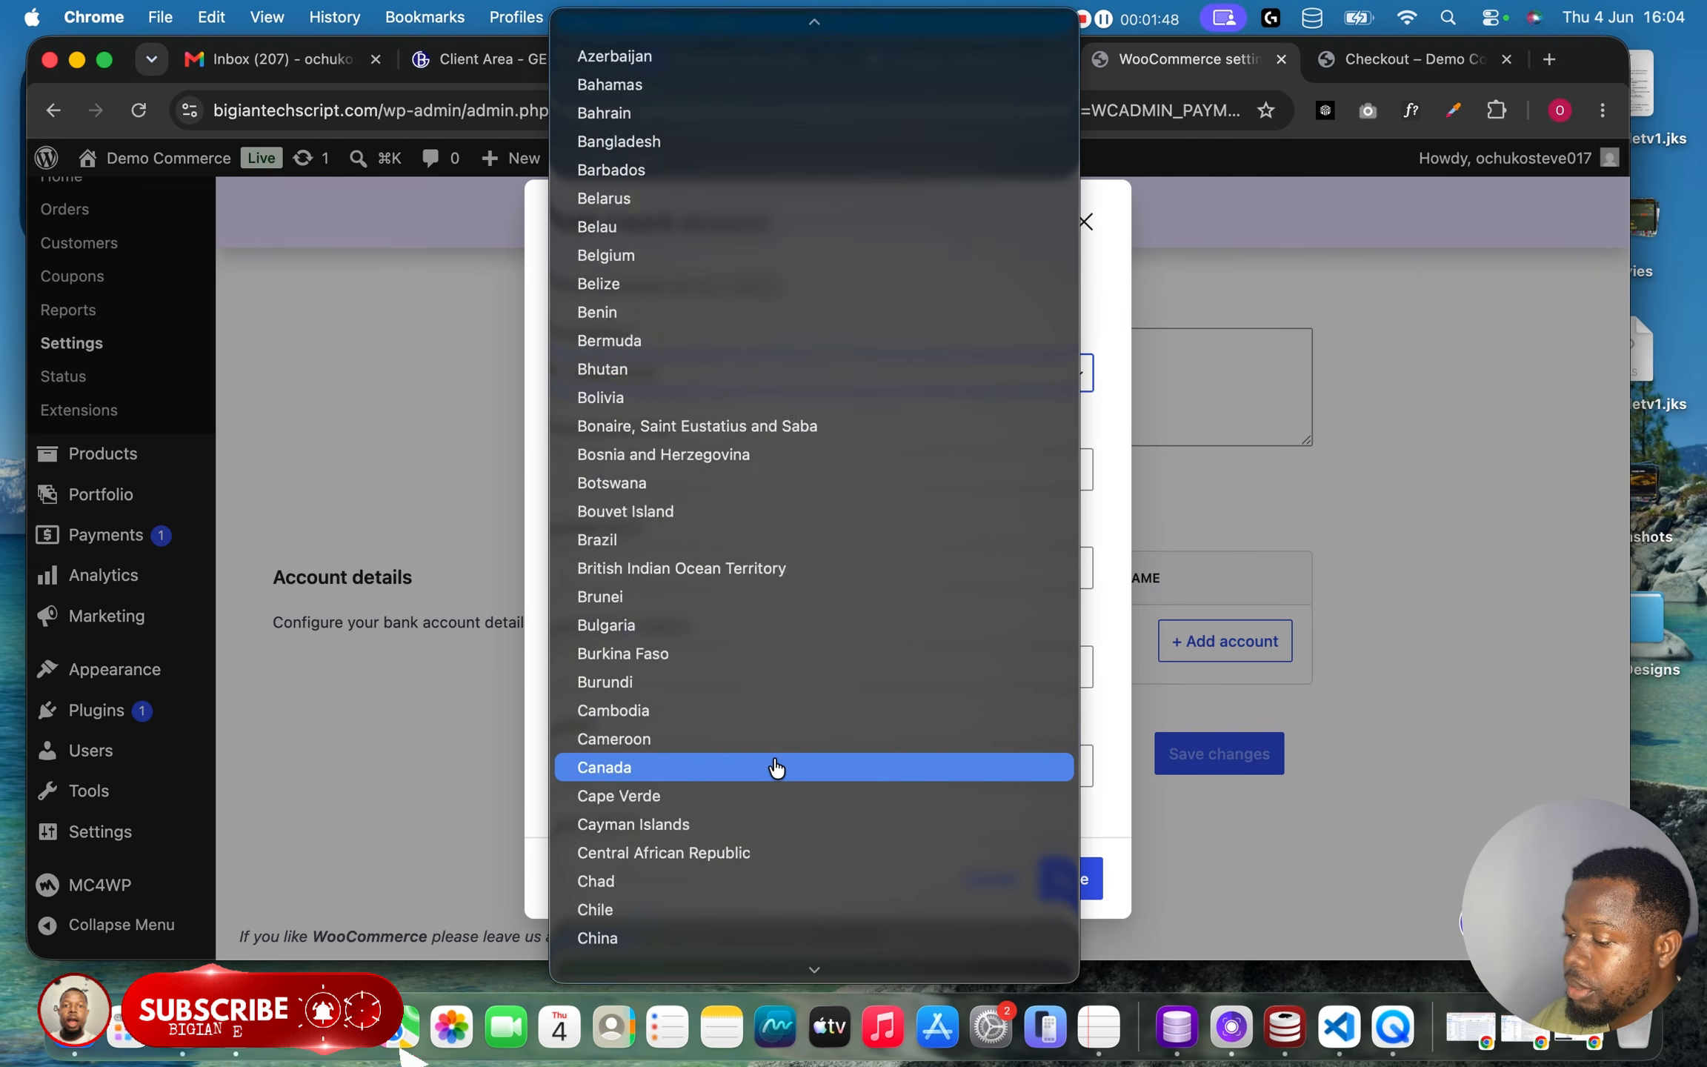
scroll(777, 769, down, 7)
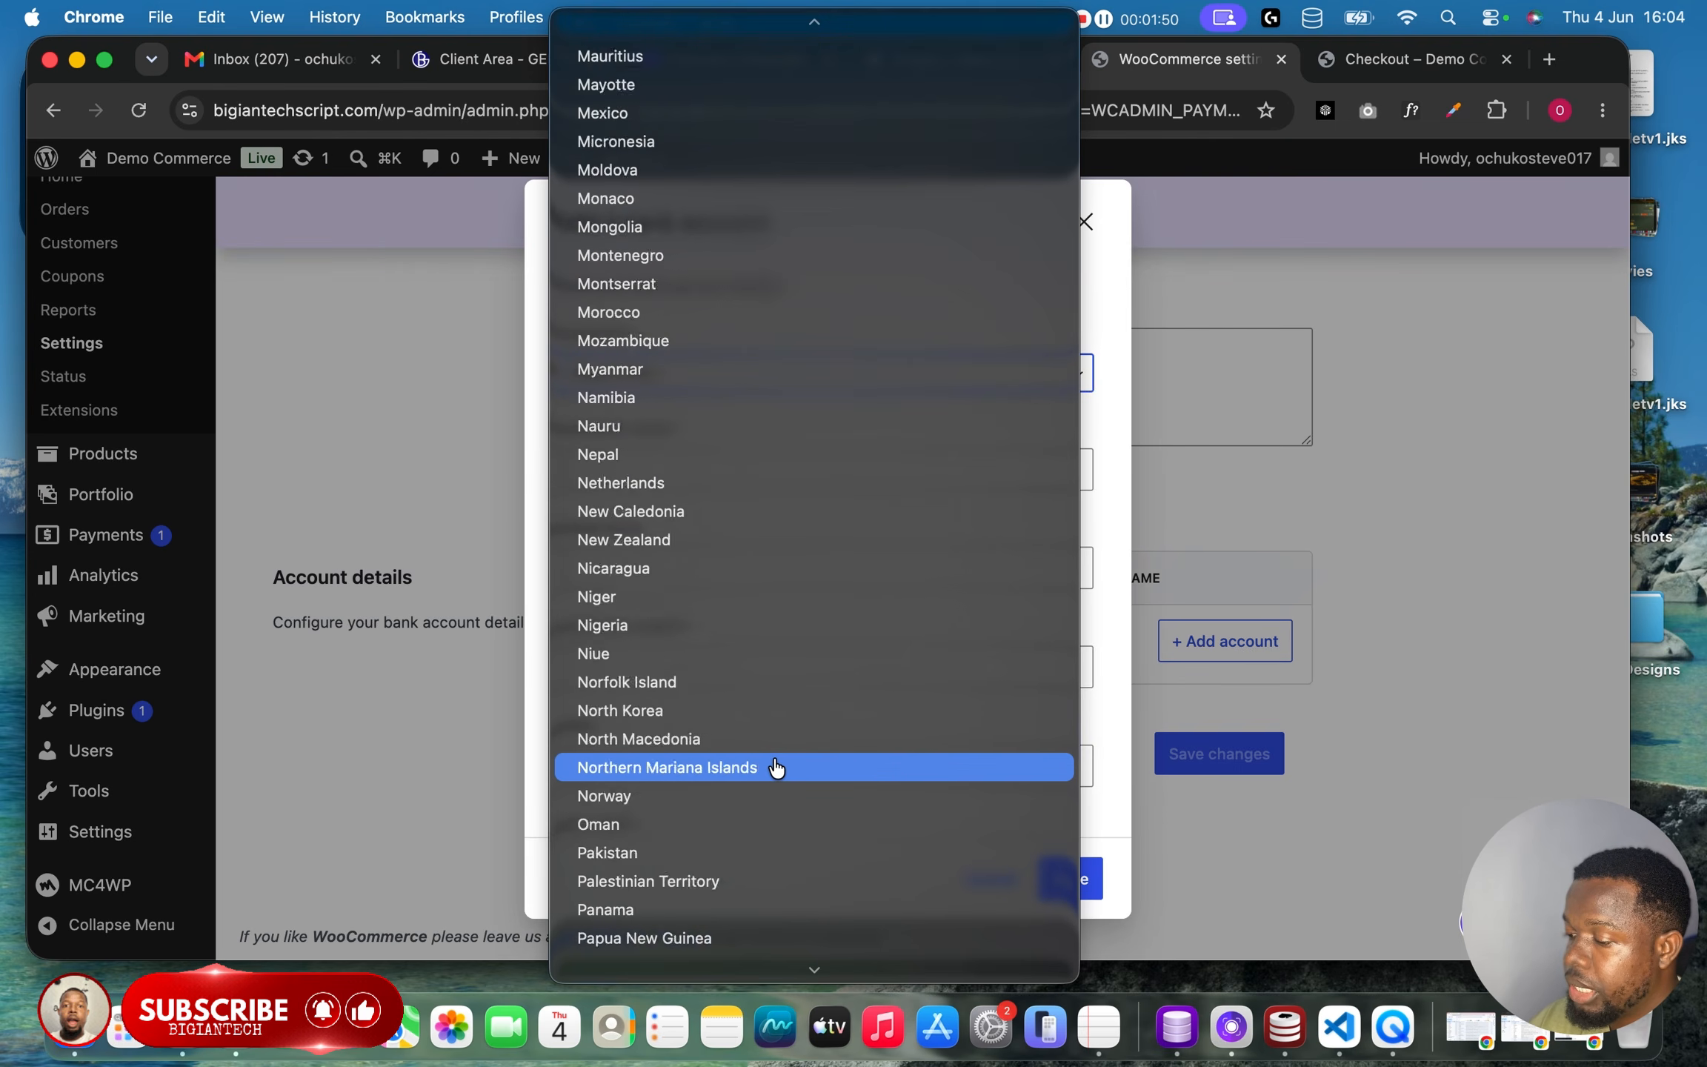
scroll(777, 769, up, 2)
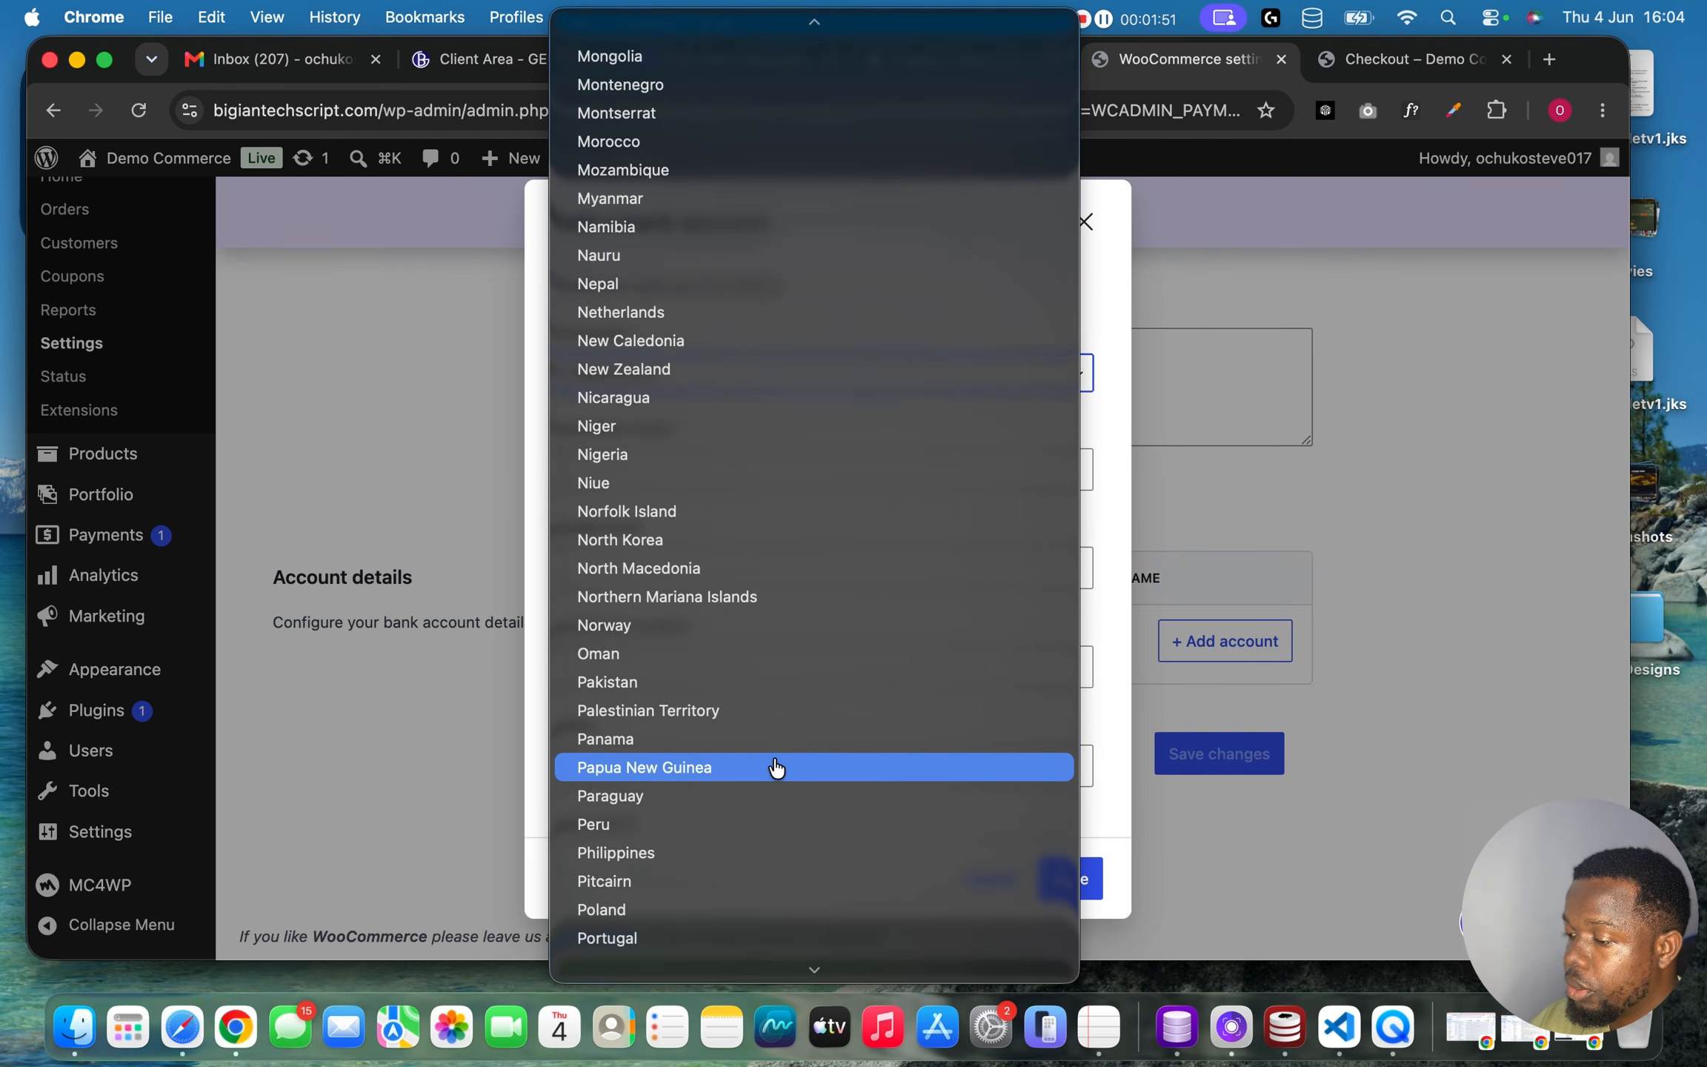
click(689, 457)
Enter Big Trend as the account name and Opay as the bank name.
click(714, 477)
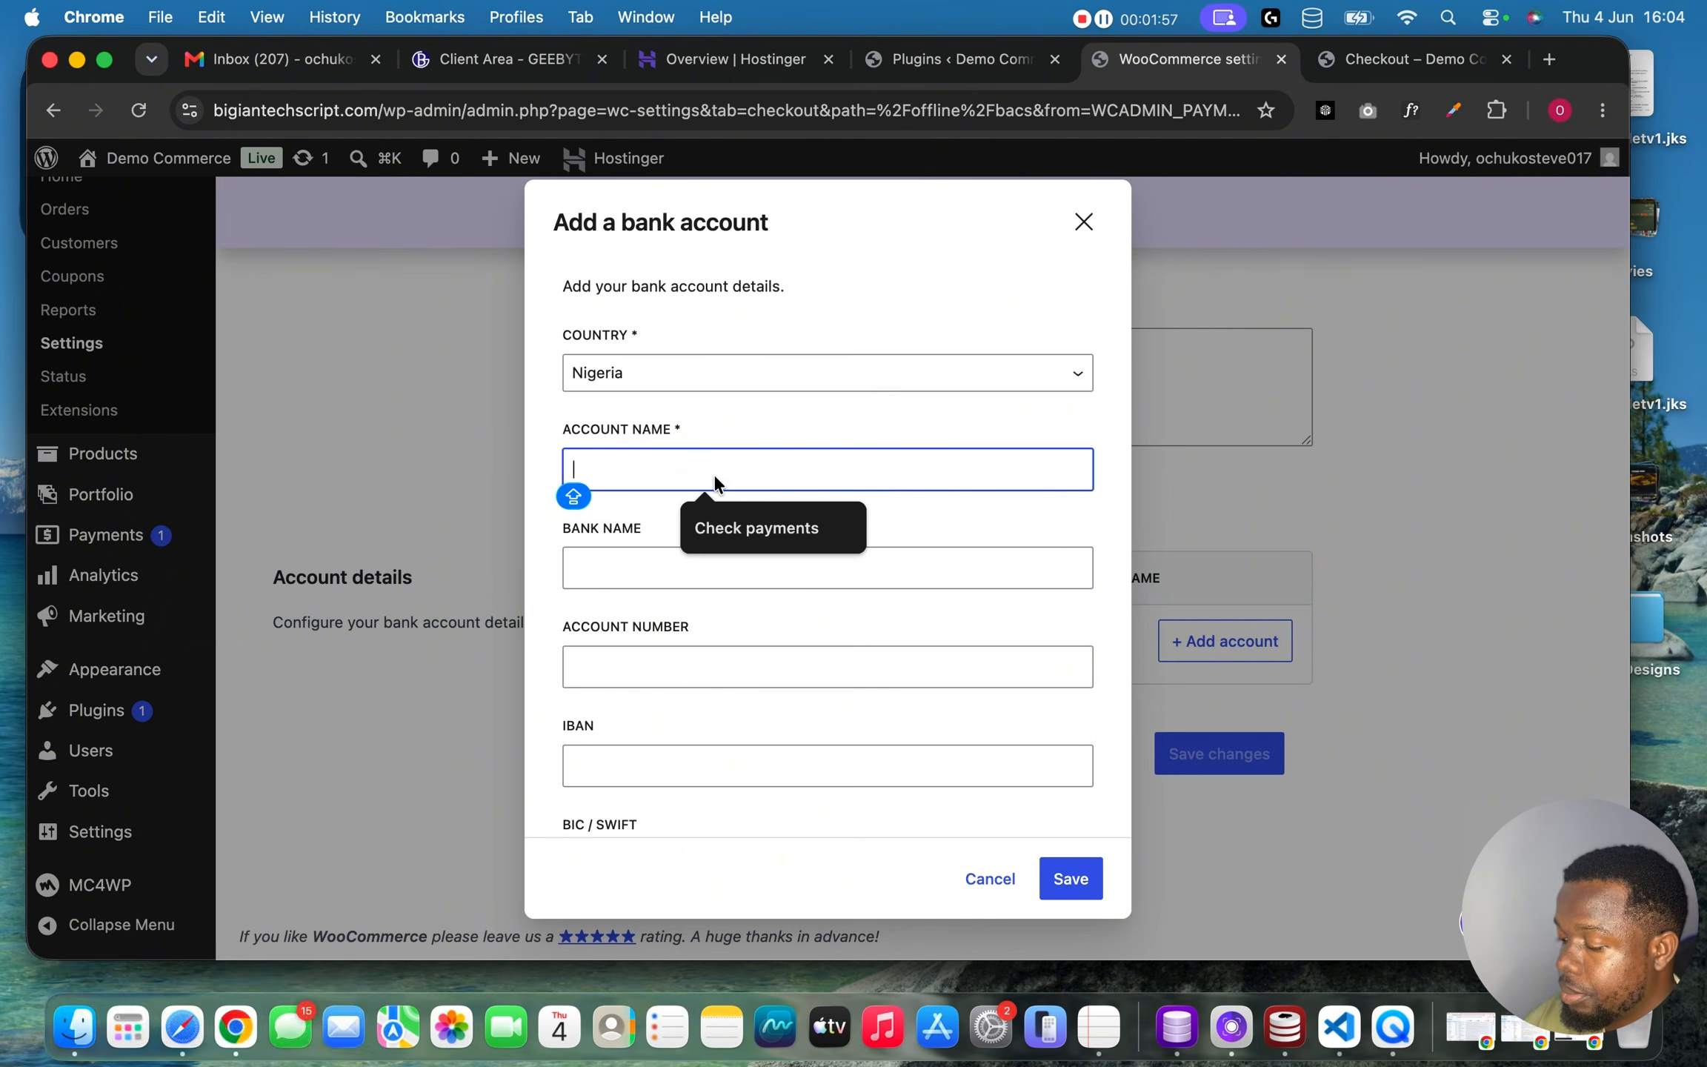
text(Big Trend)
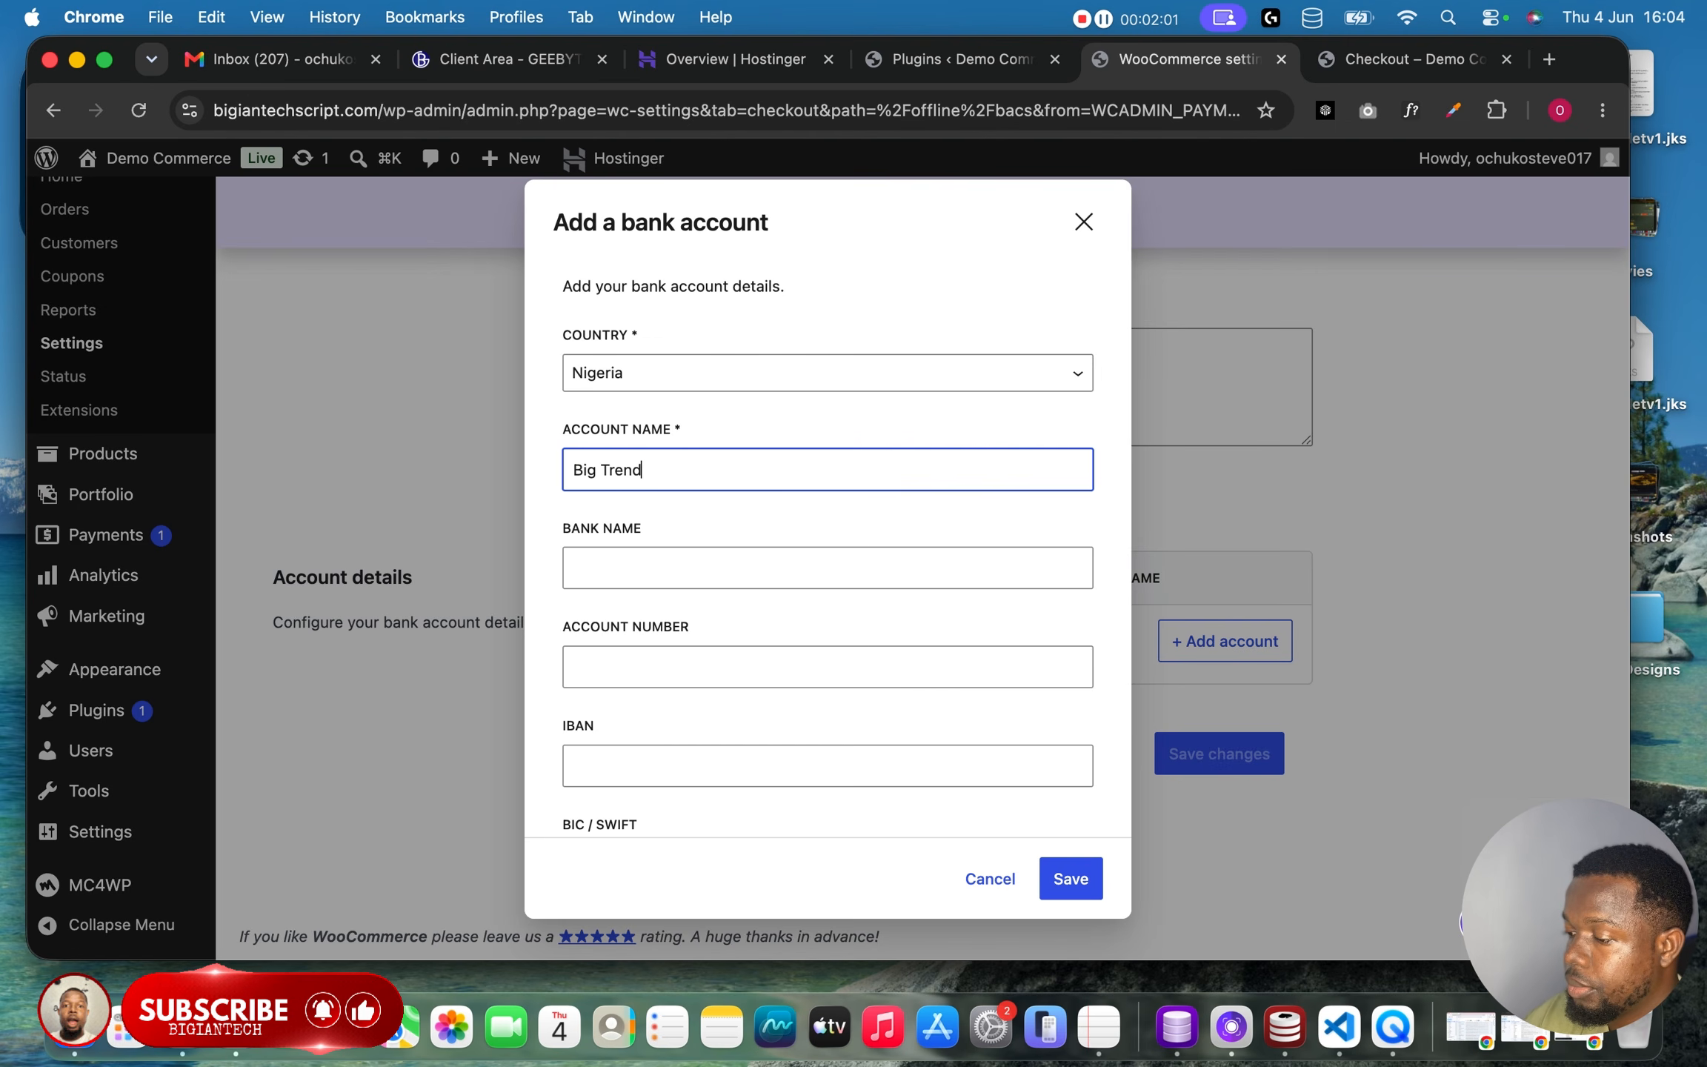
click(693, 581)
text(Op)
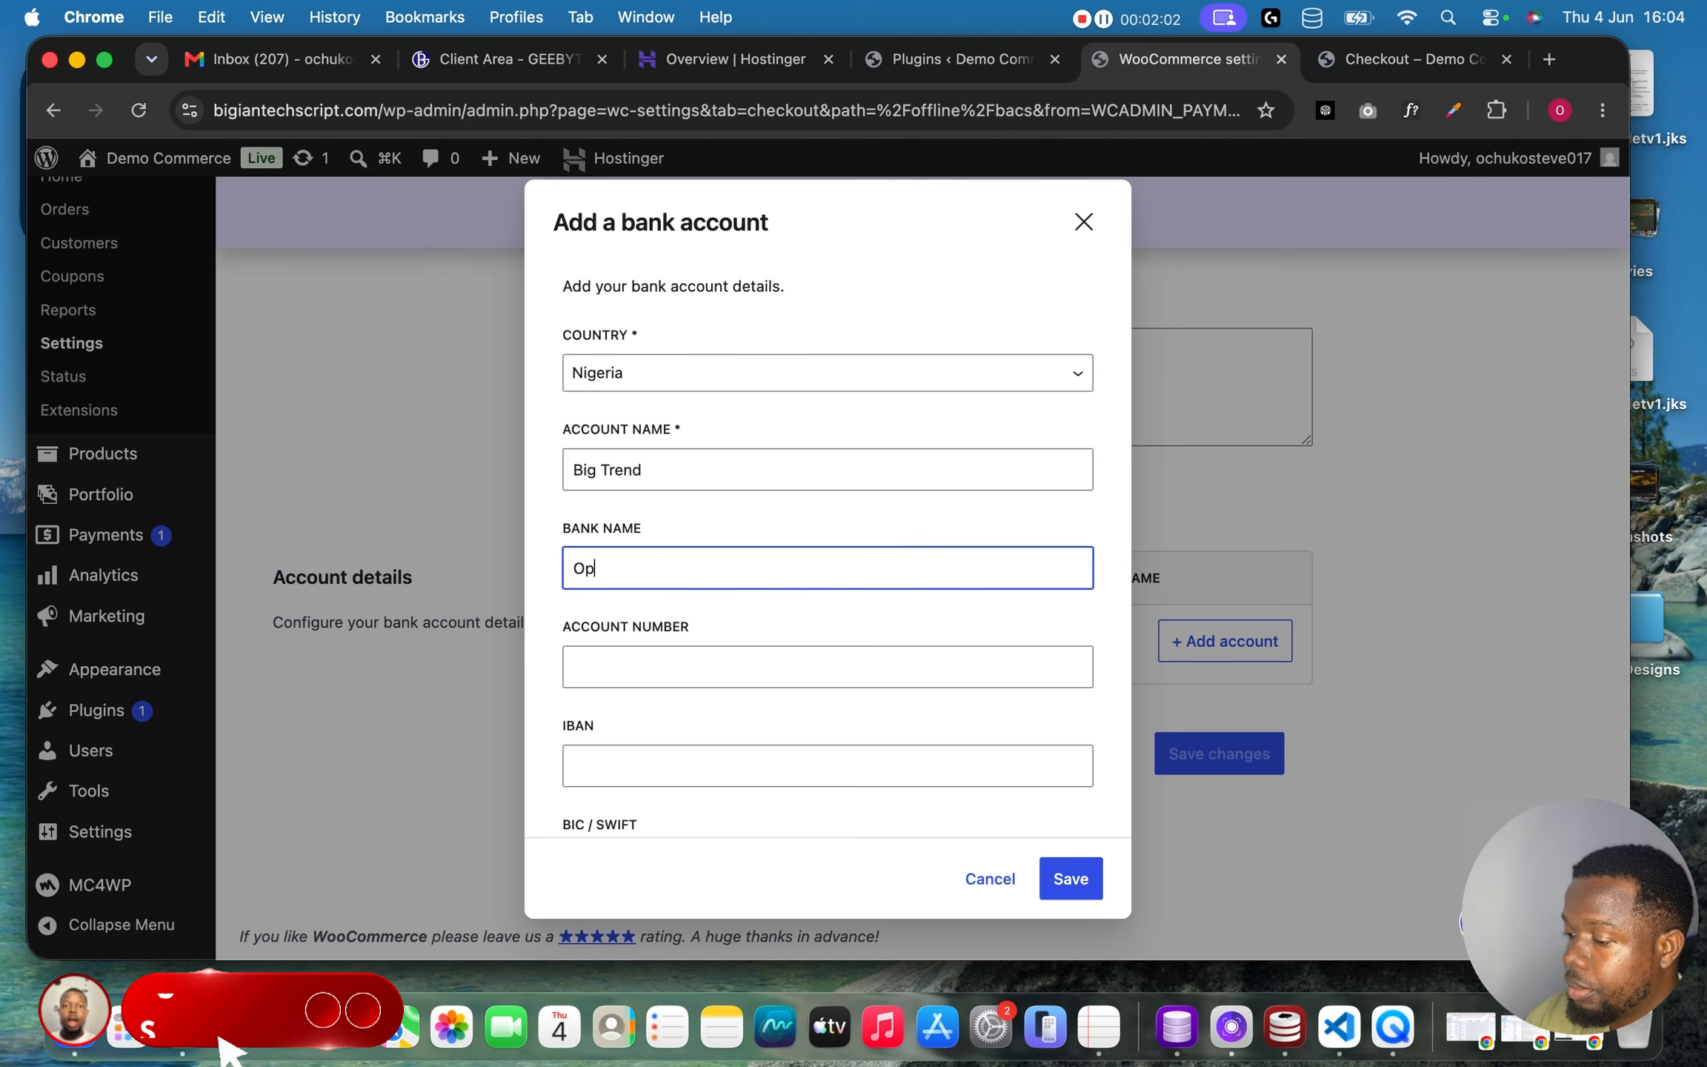
text(ay)
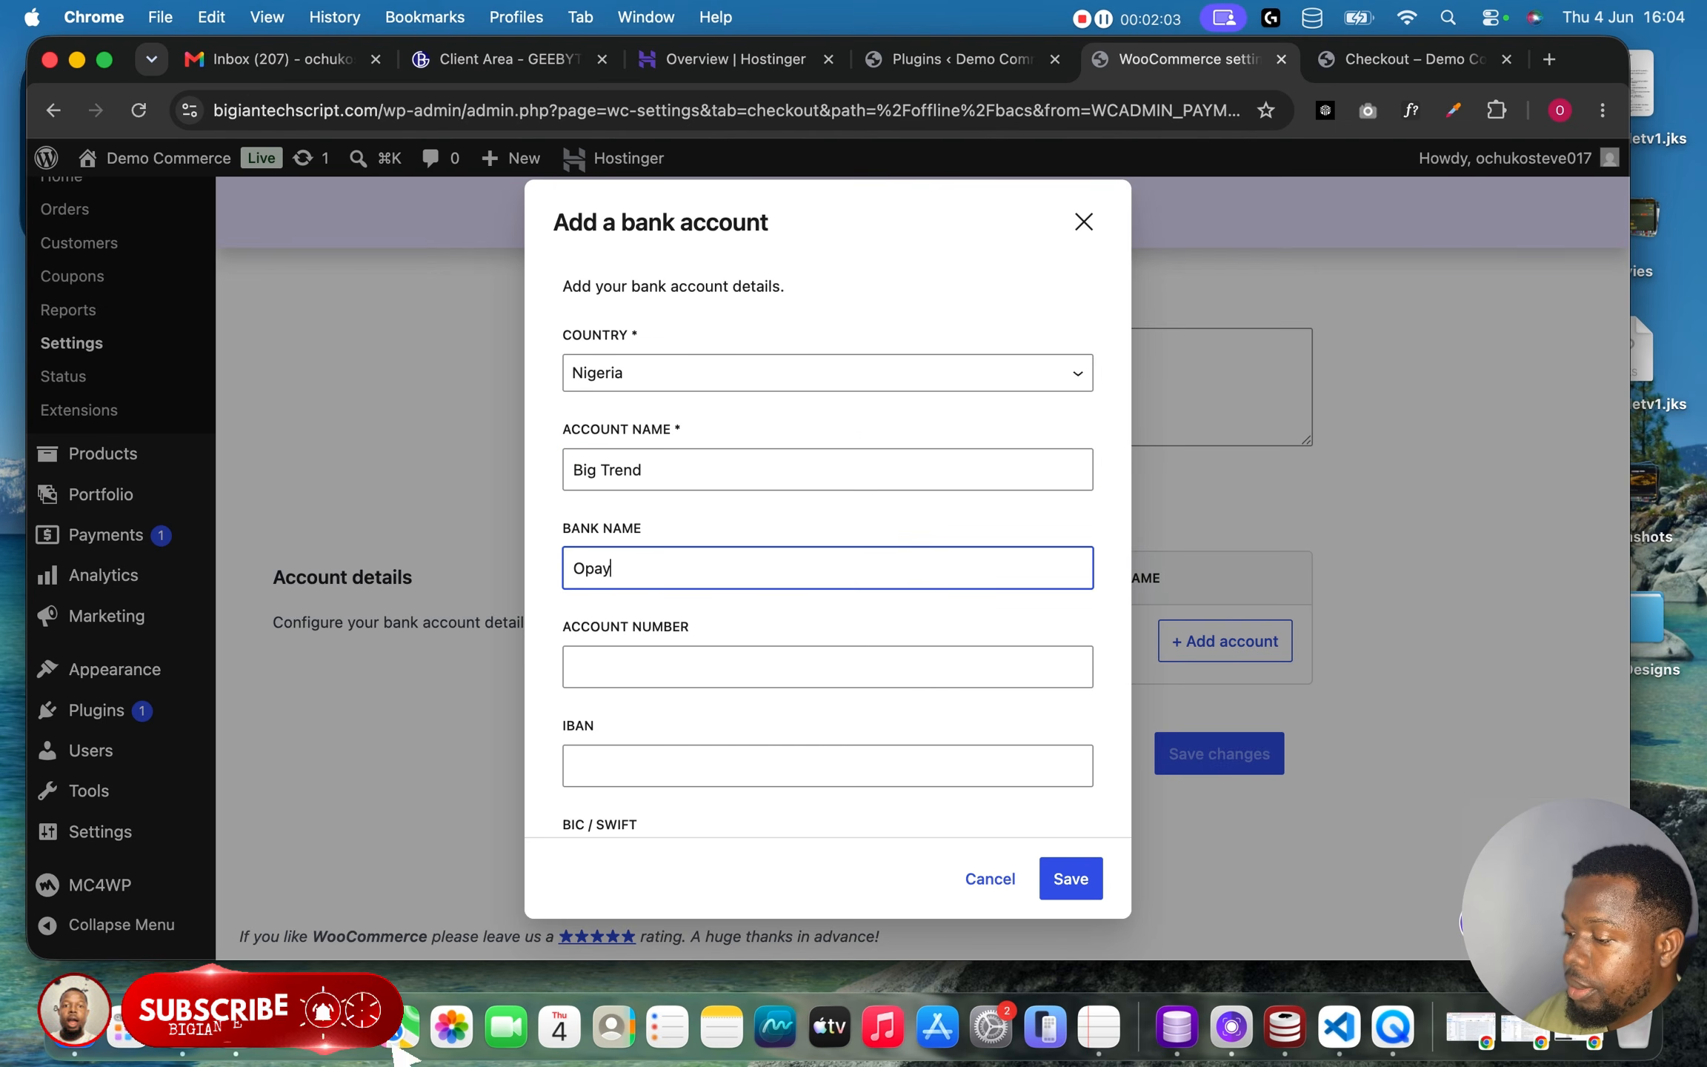
Fill in the bank account number field.
click(699, 670)
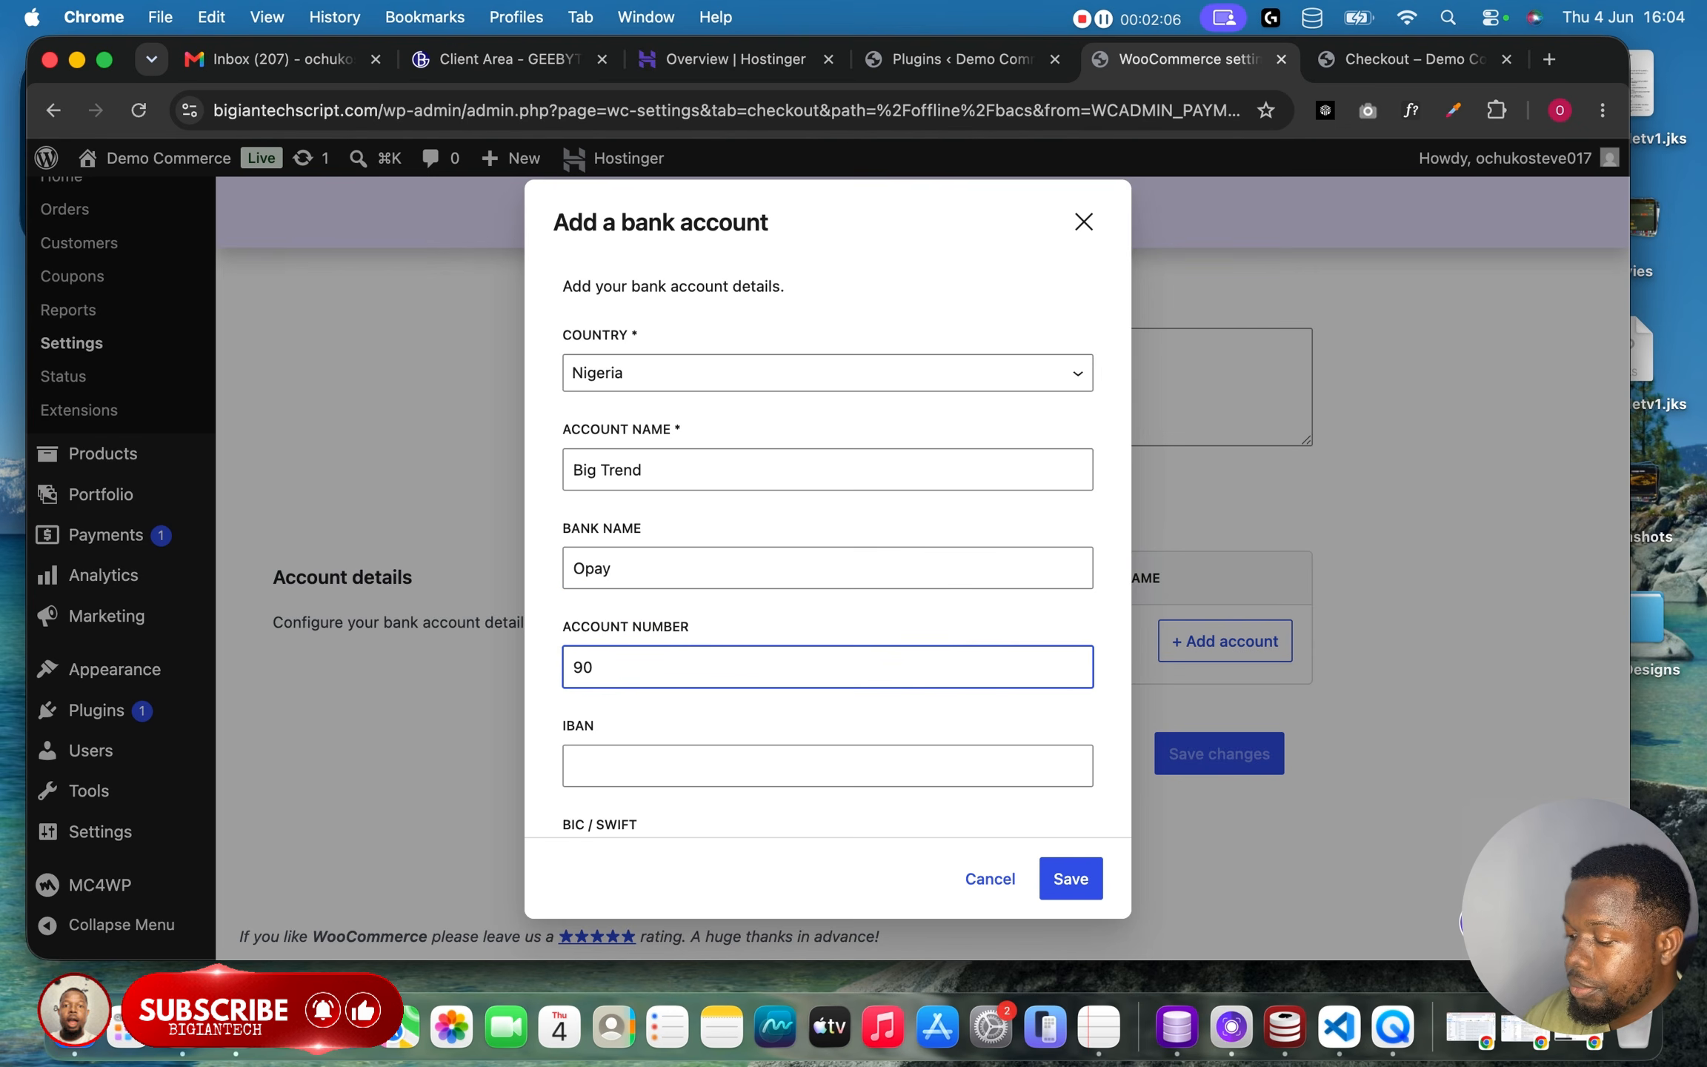
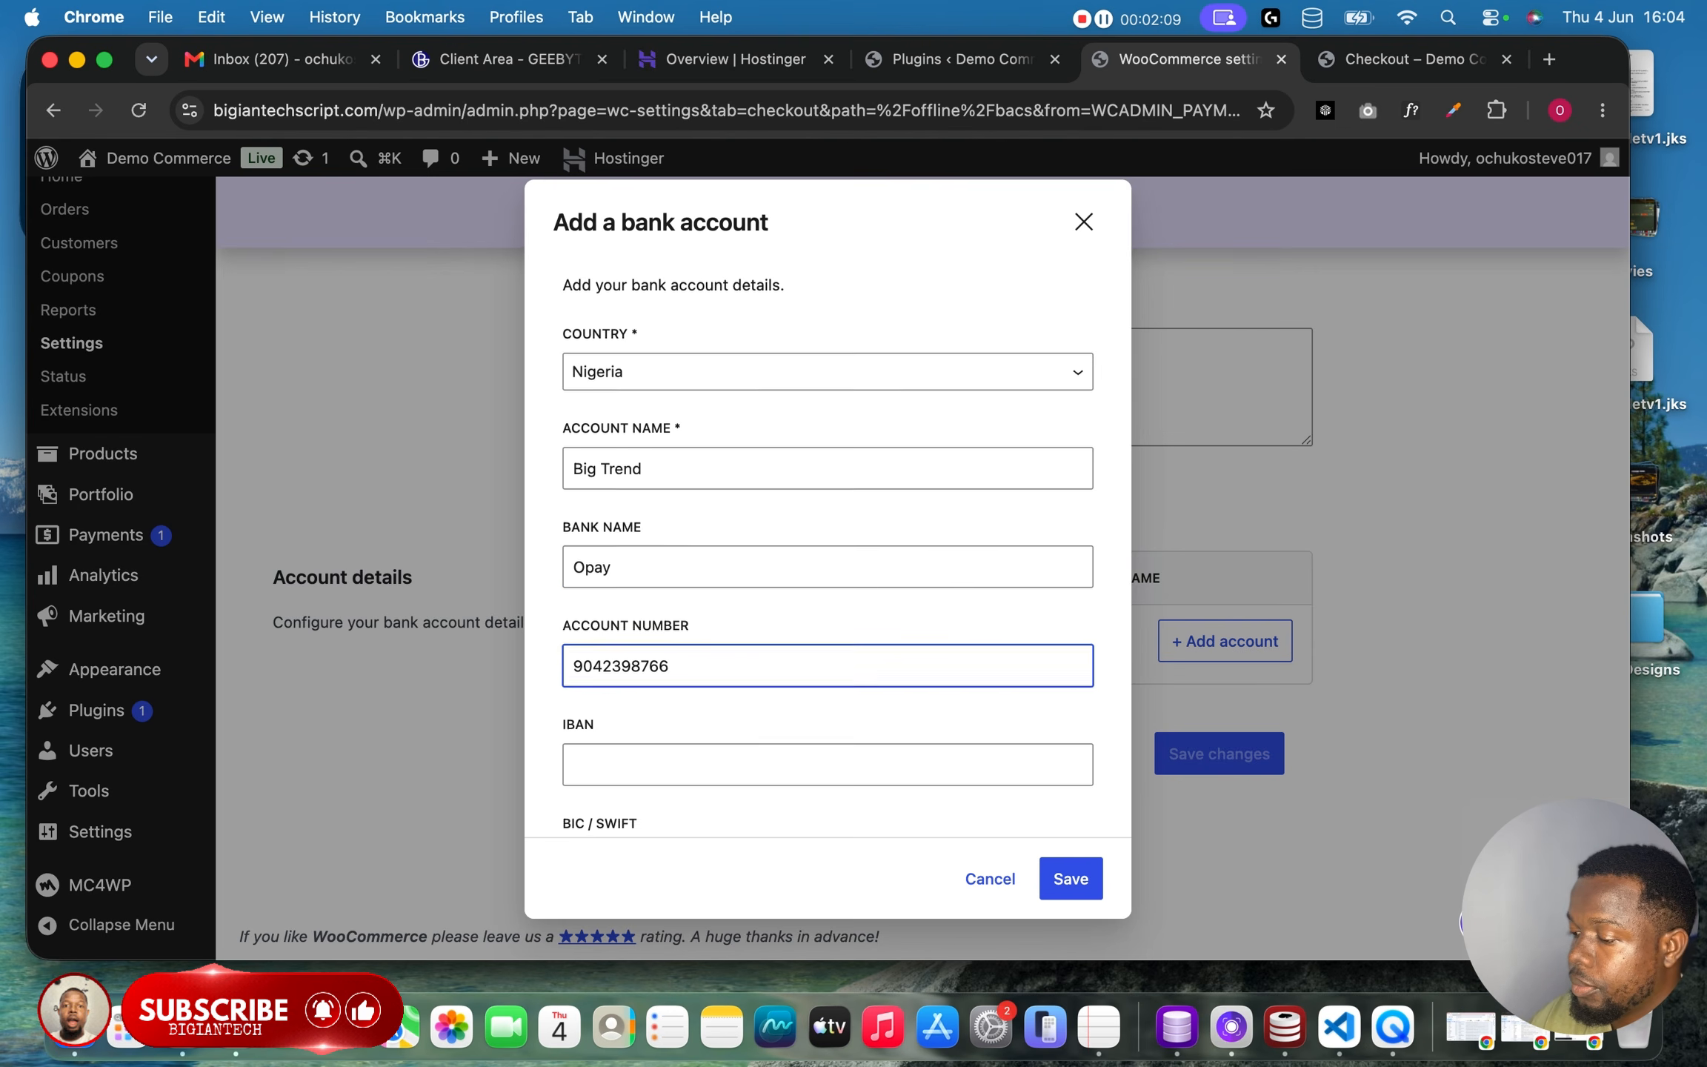
scroll(755, 632, down, 2)
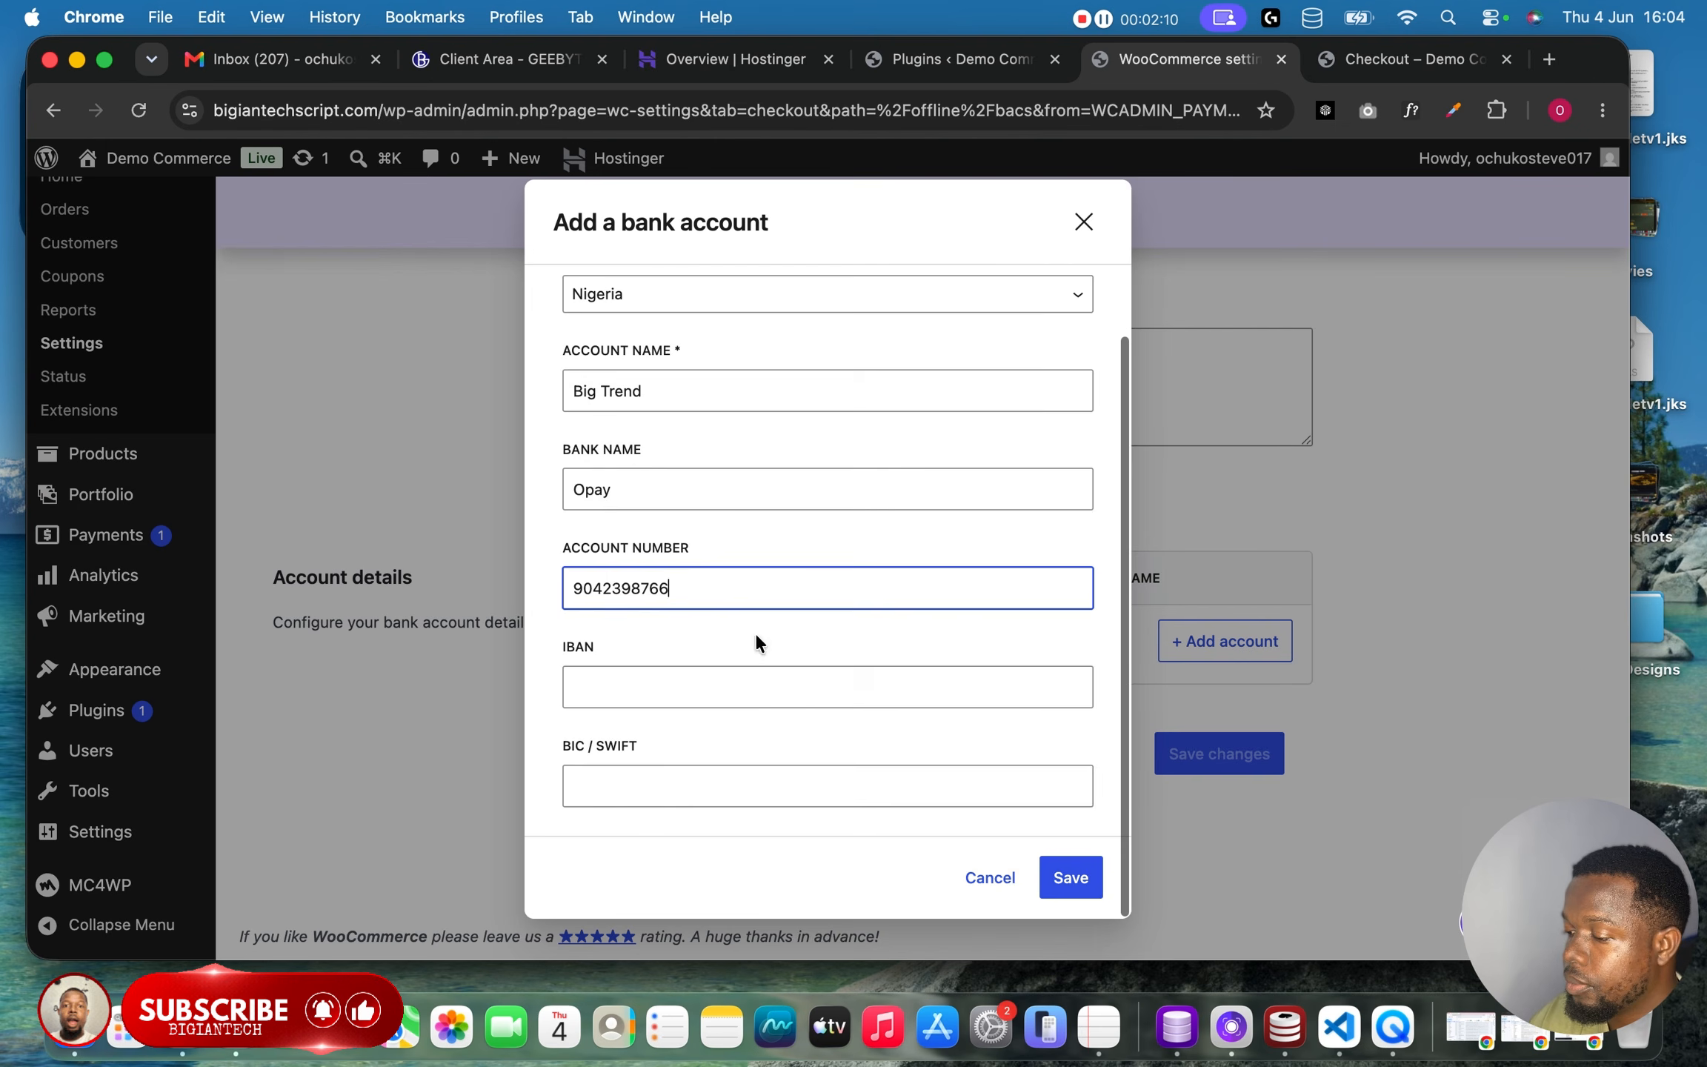
Fill in the IBAN and BIC / SWIFT fields and save the new bank account.
click(739, 684)
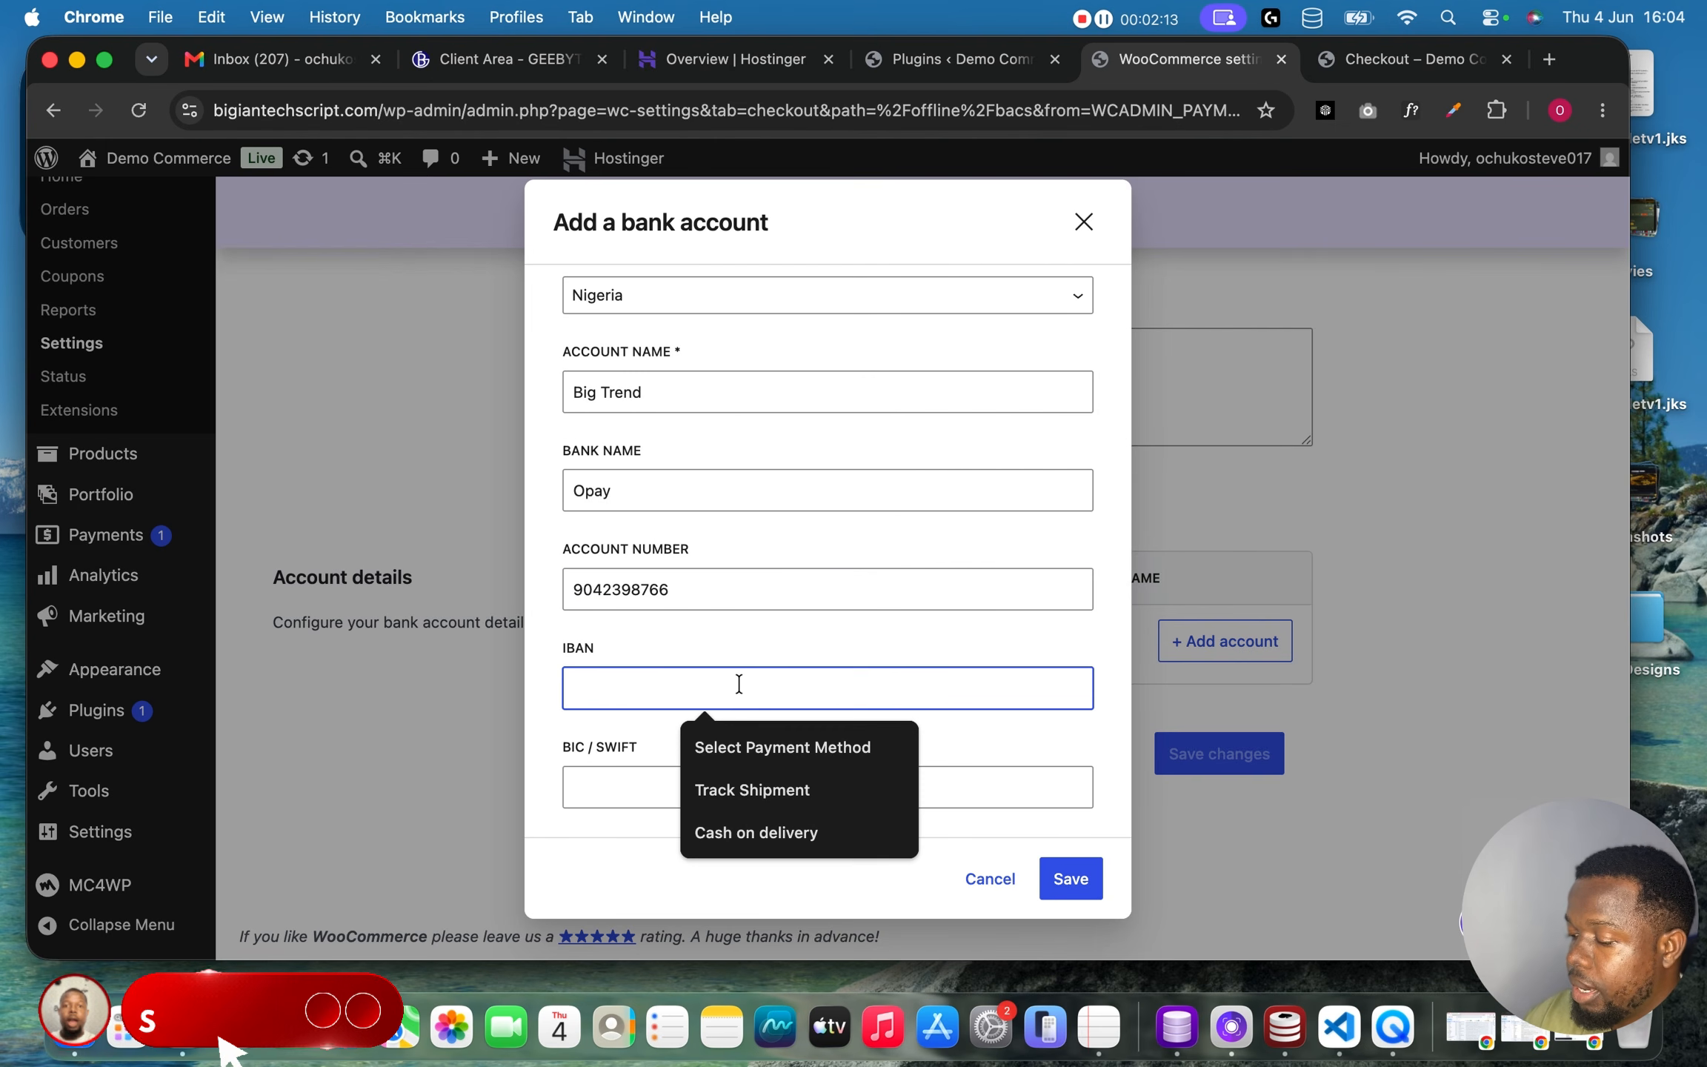
click(707, 794)
text(37383)
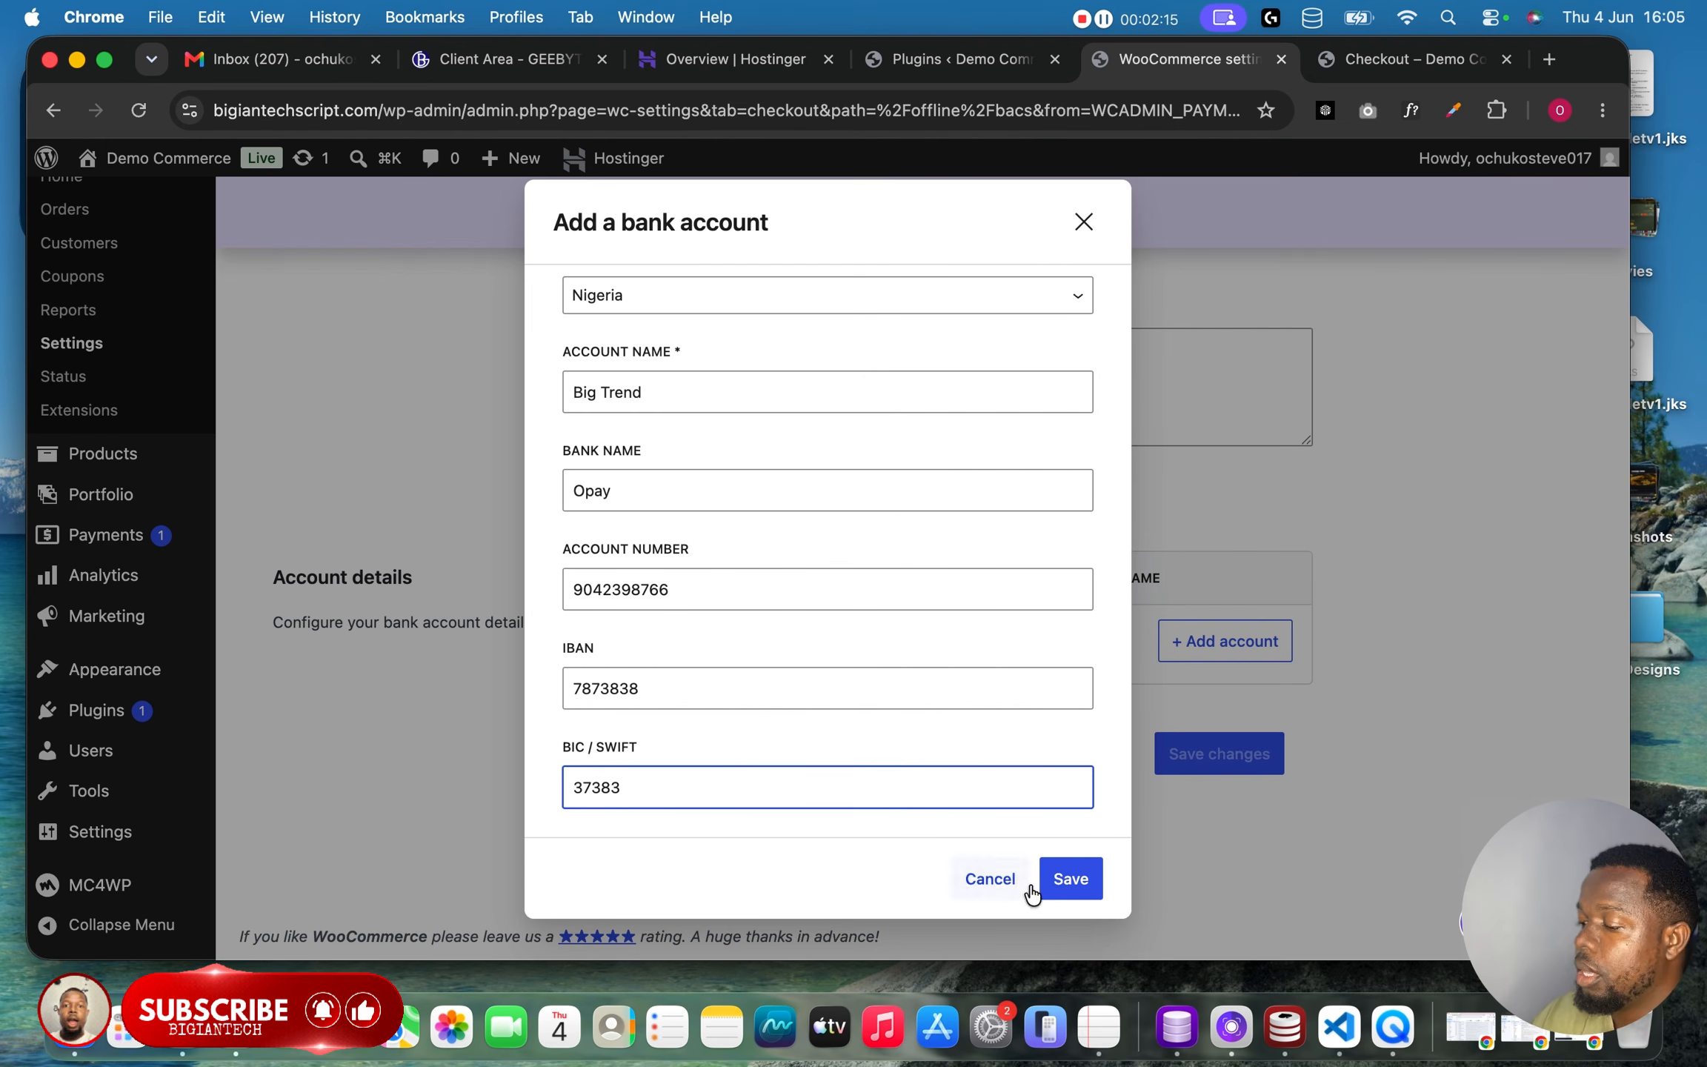
click(1085, 876)
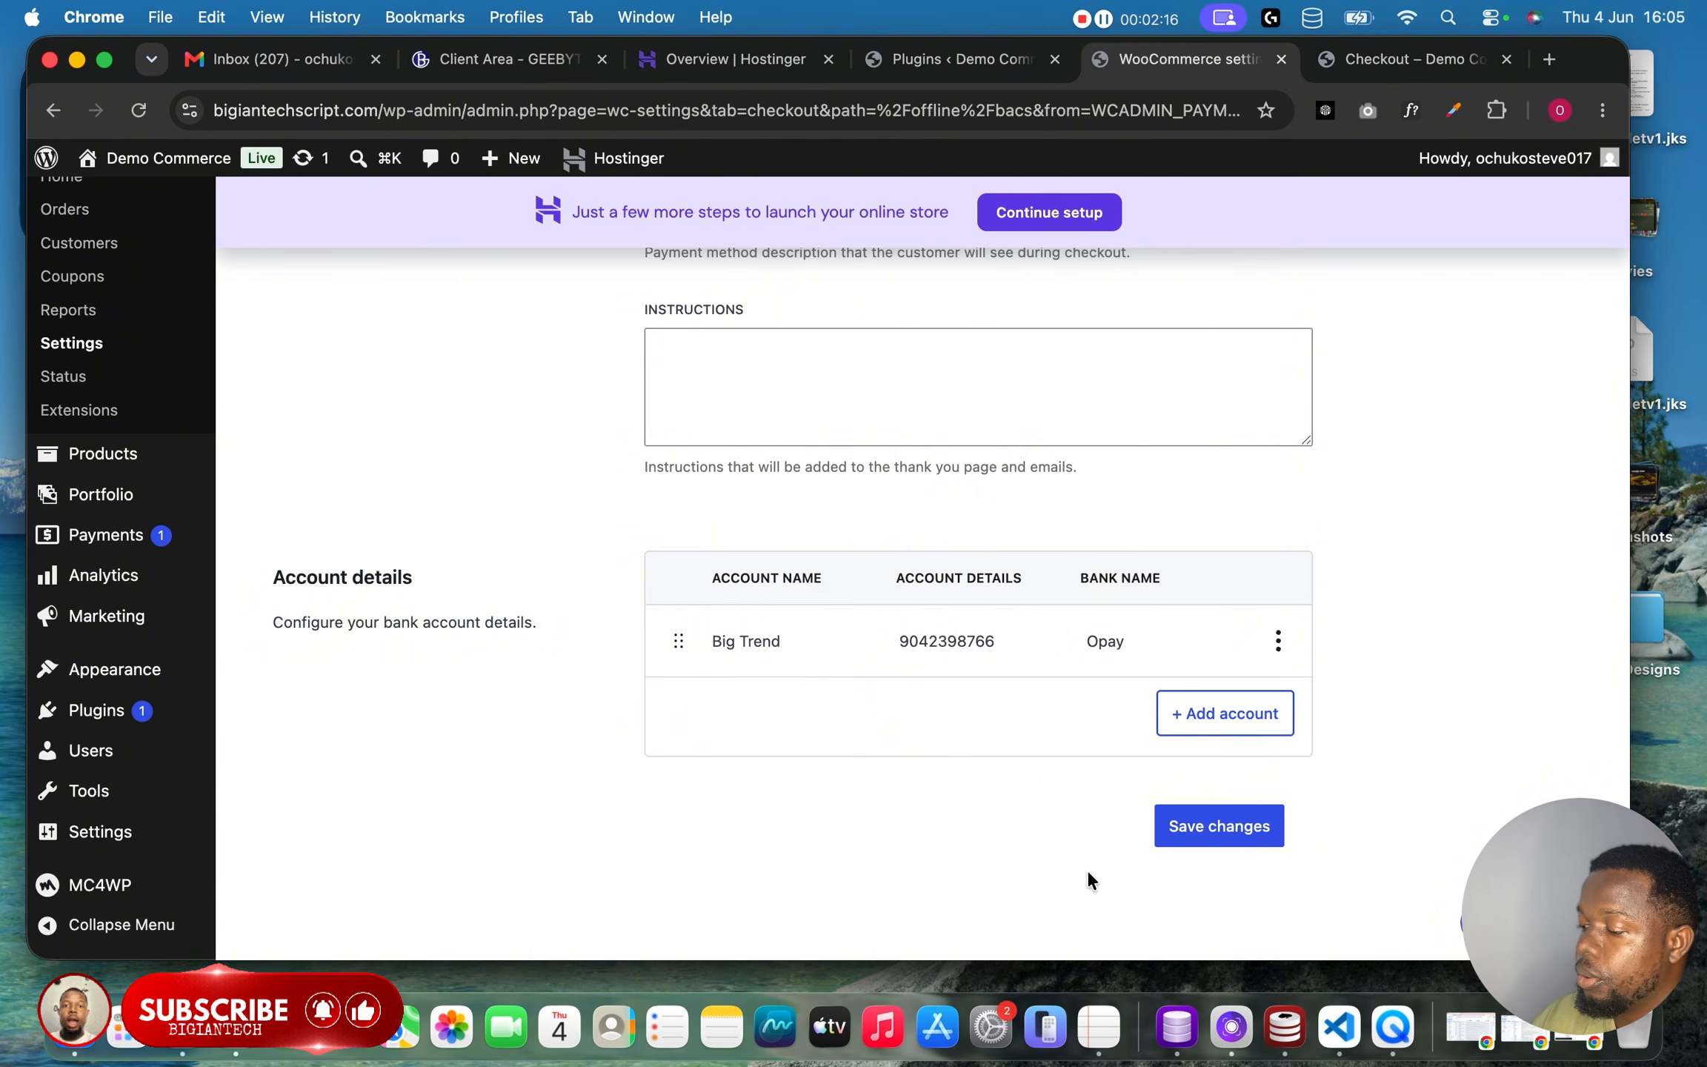
Save the payment settings and review the Direct bank transfer option on the store's checkout page.
click(1190, 833)
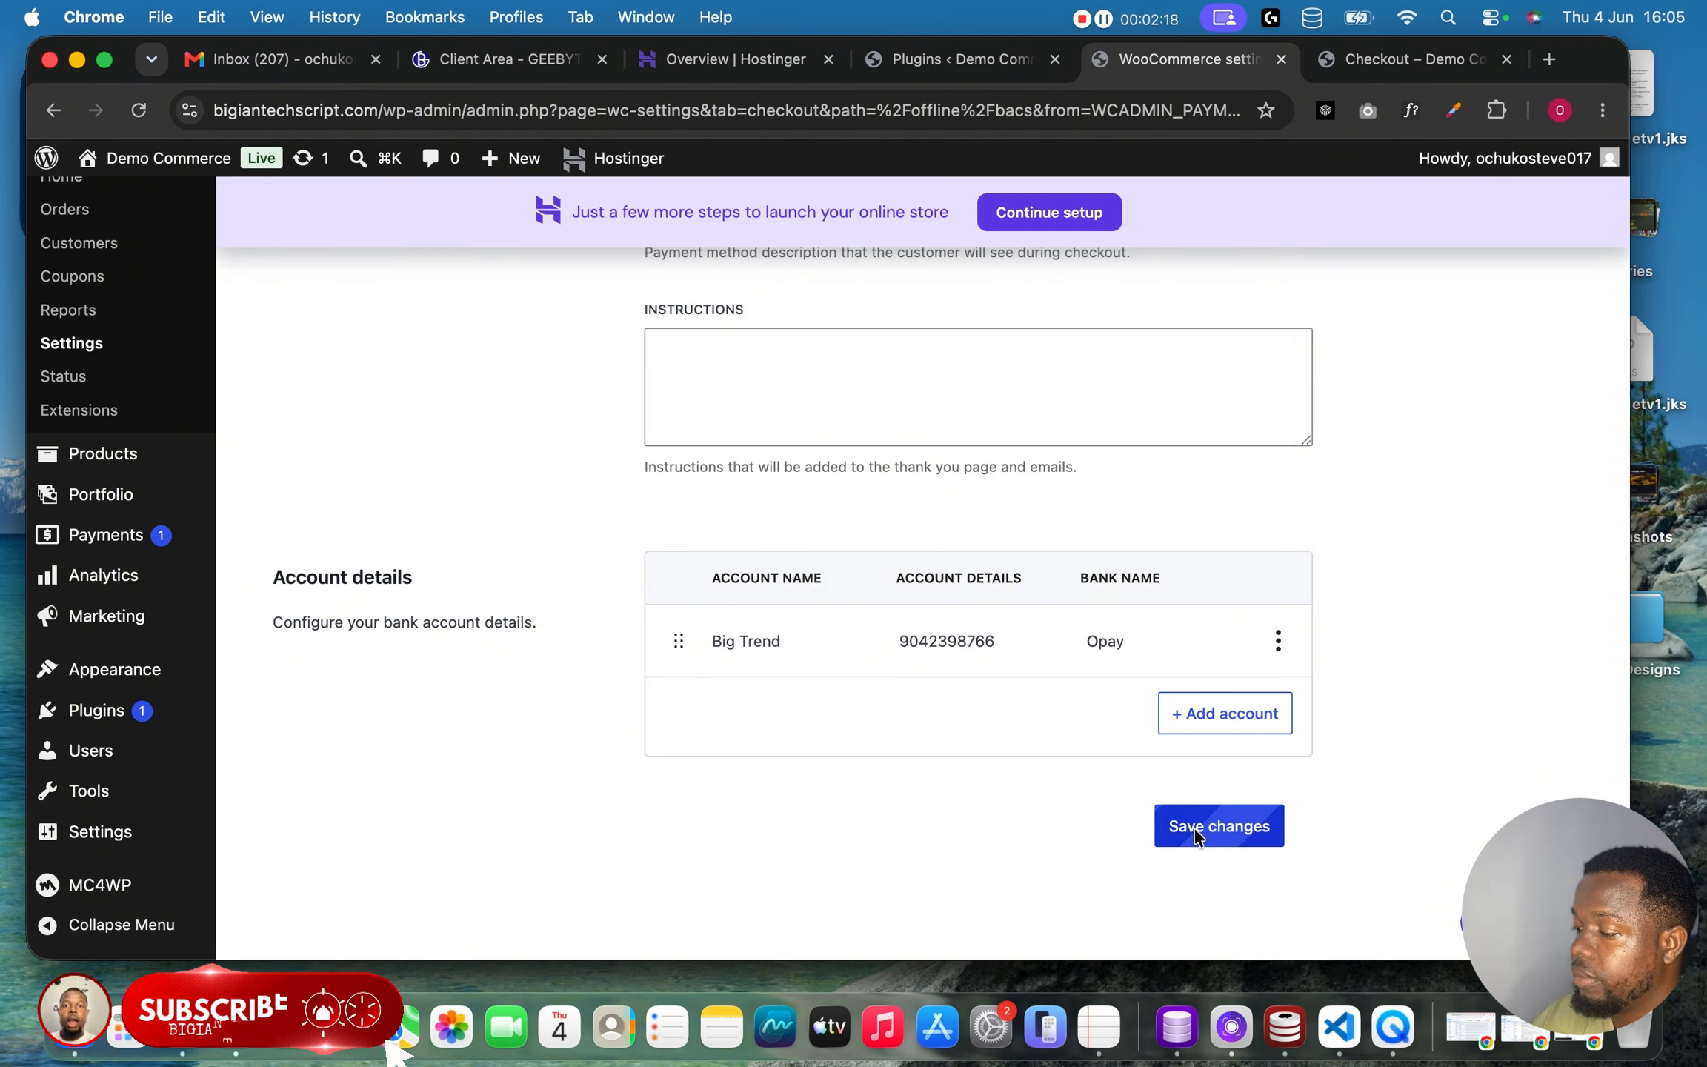
click(1372, 64)
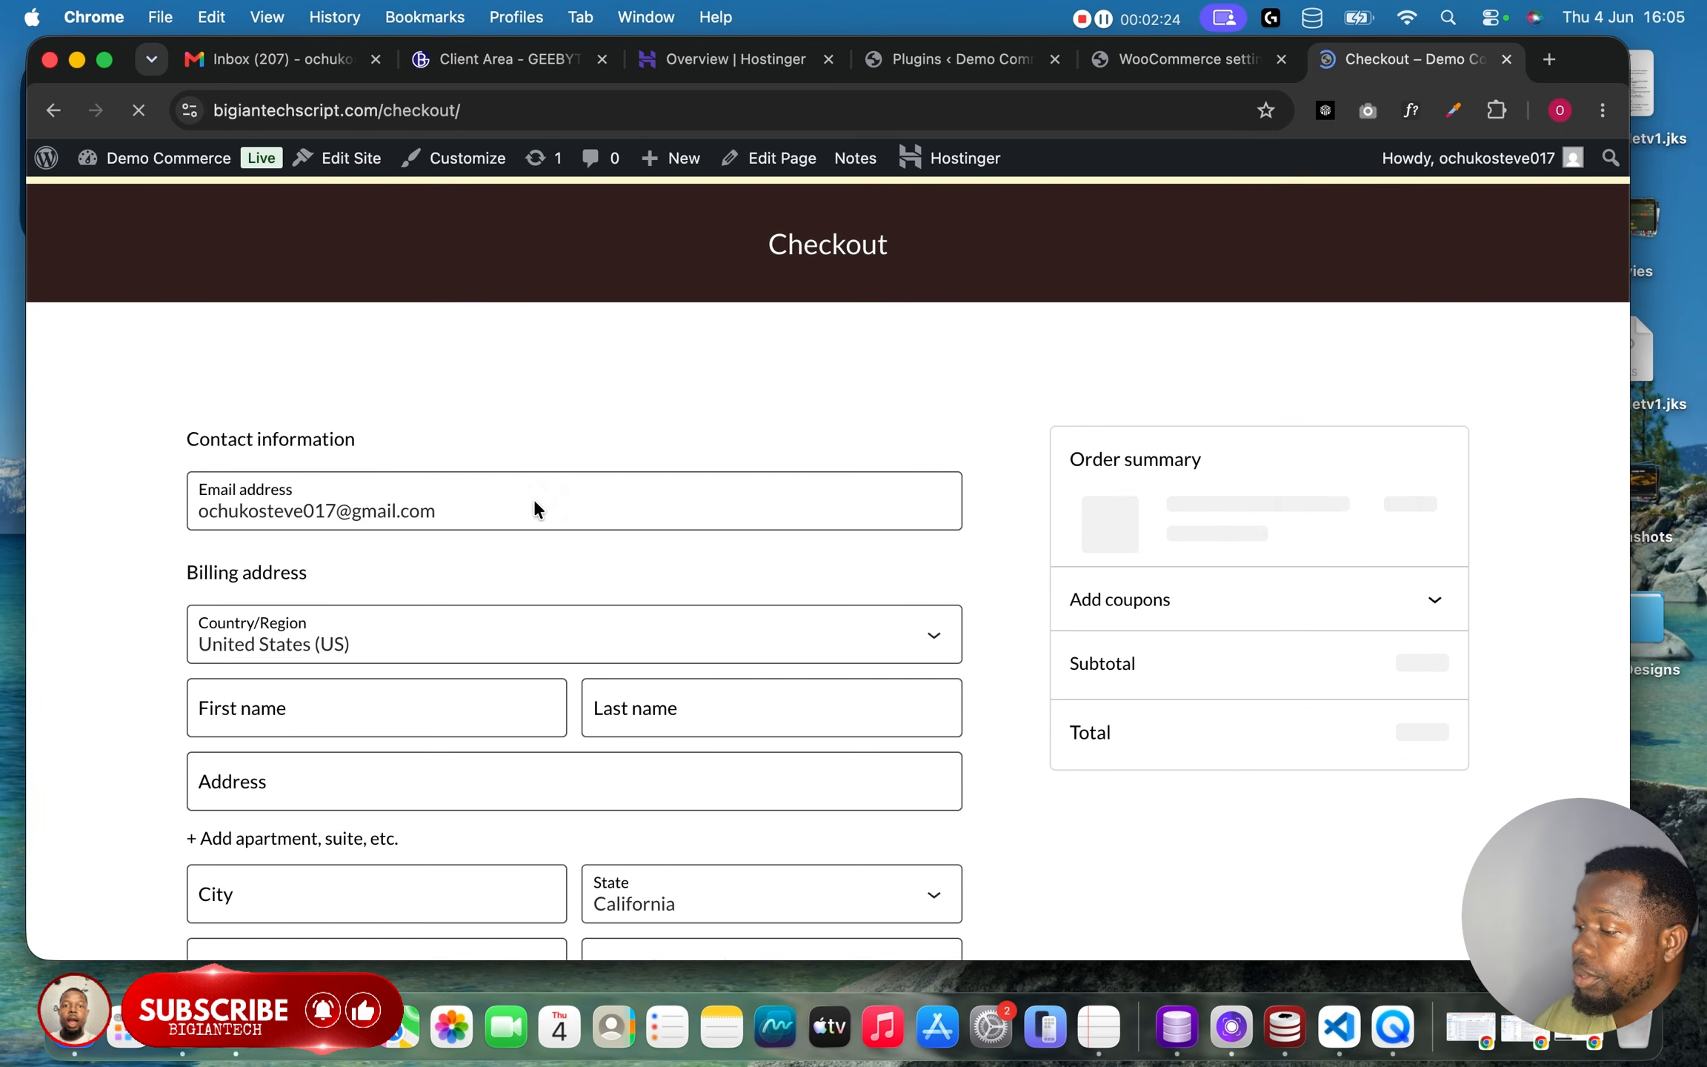
scroll(797, 701, down, 10)
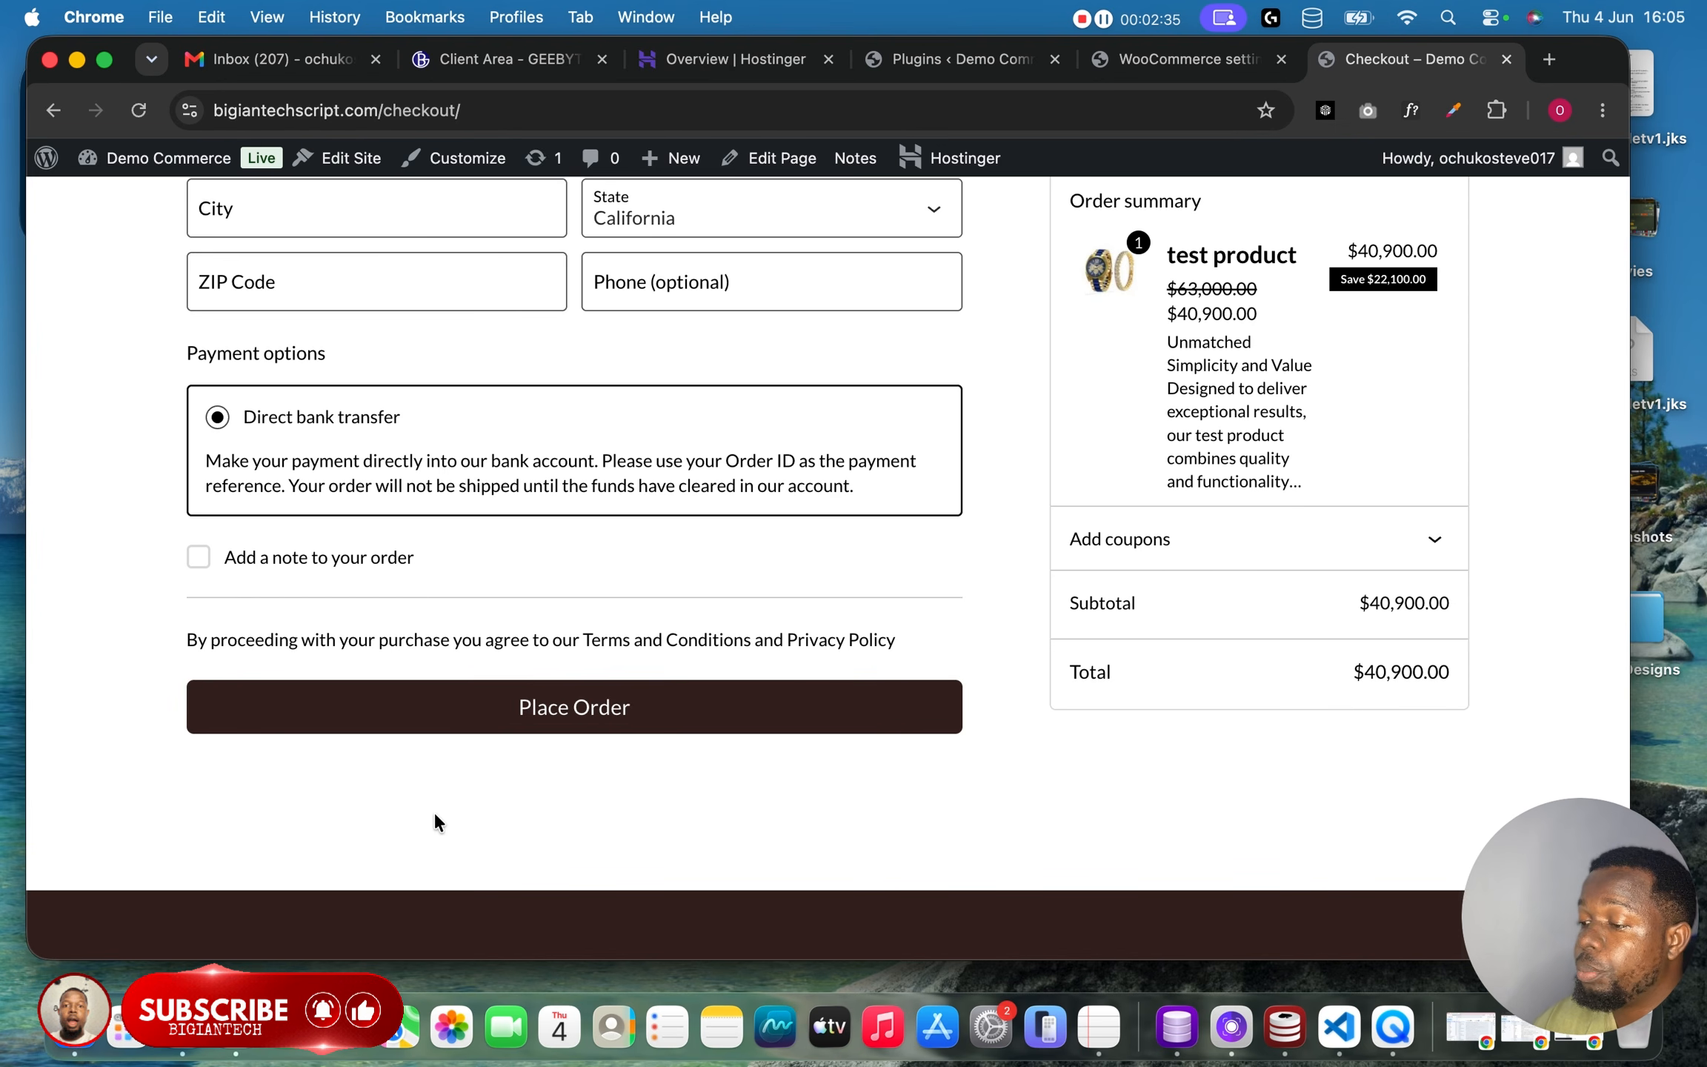
click(1200, 53)
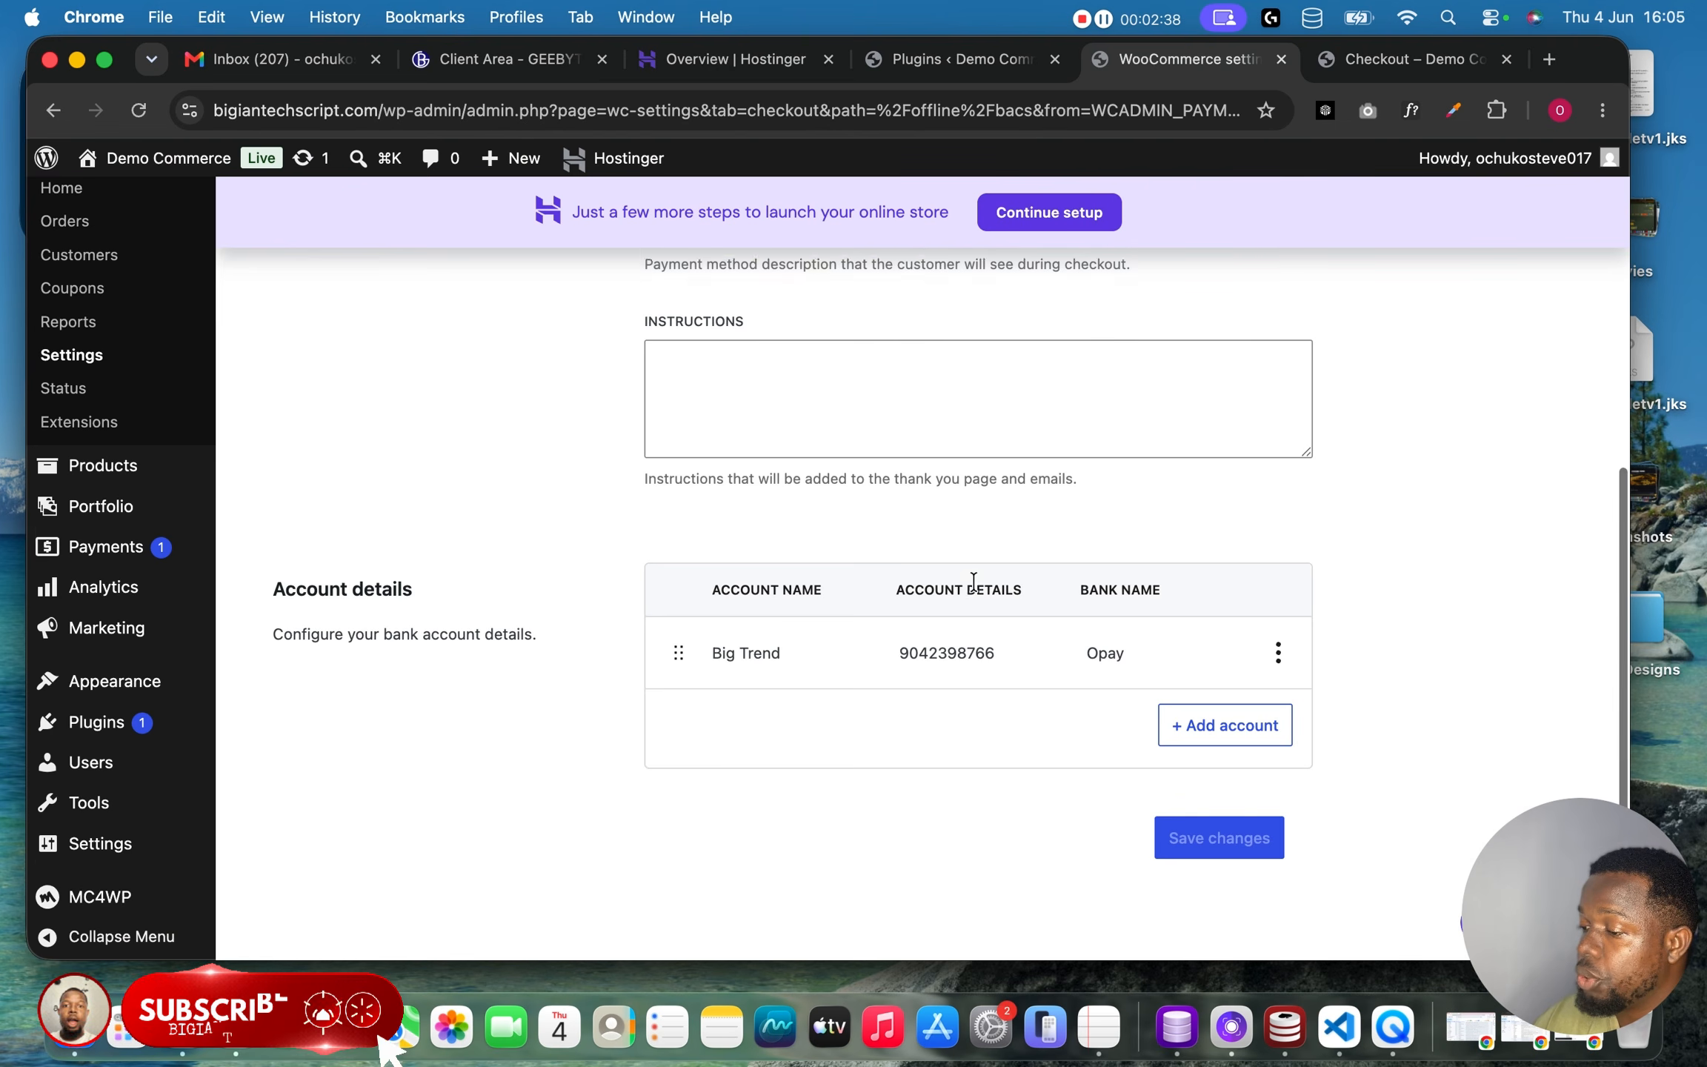
Append an ACCOUNT NO line with the bank account number below the payment method description text.
scroll(945, 565, up, 5)
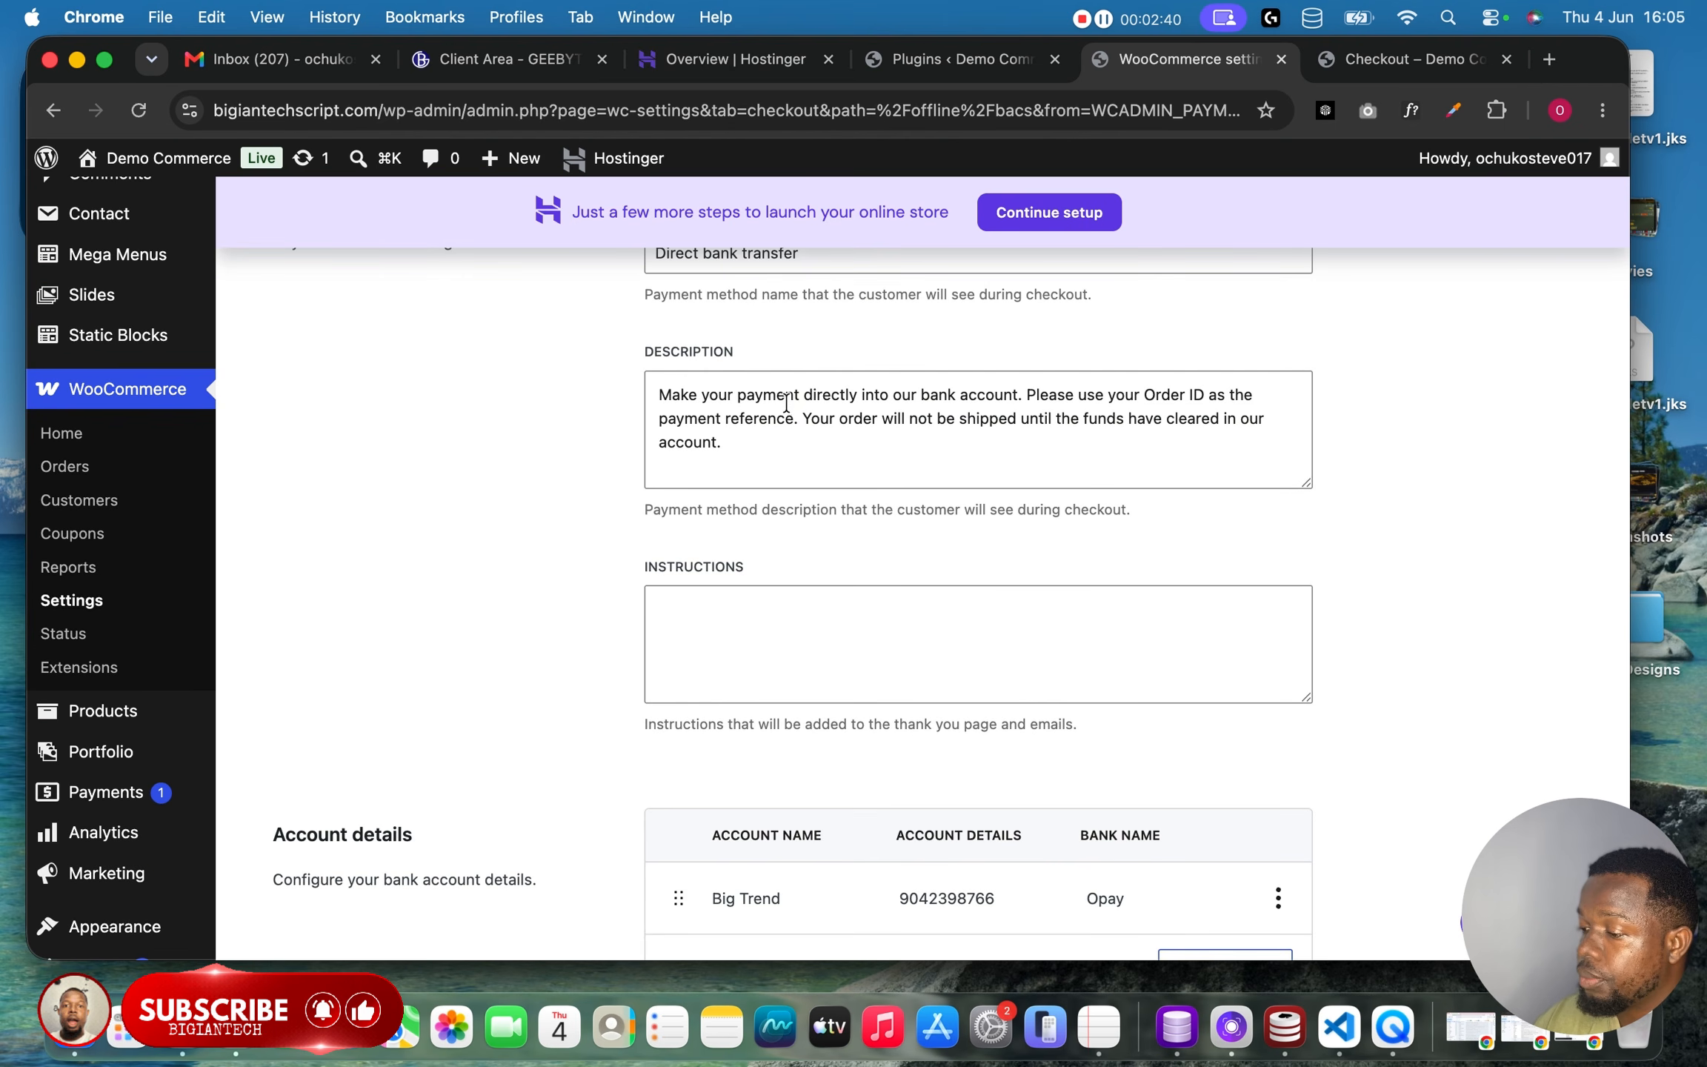
click(736, 649)
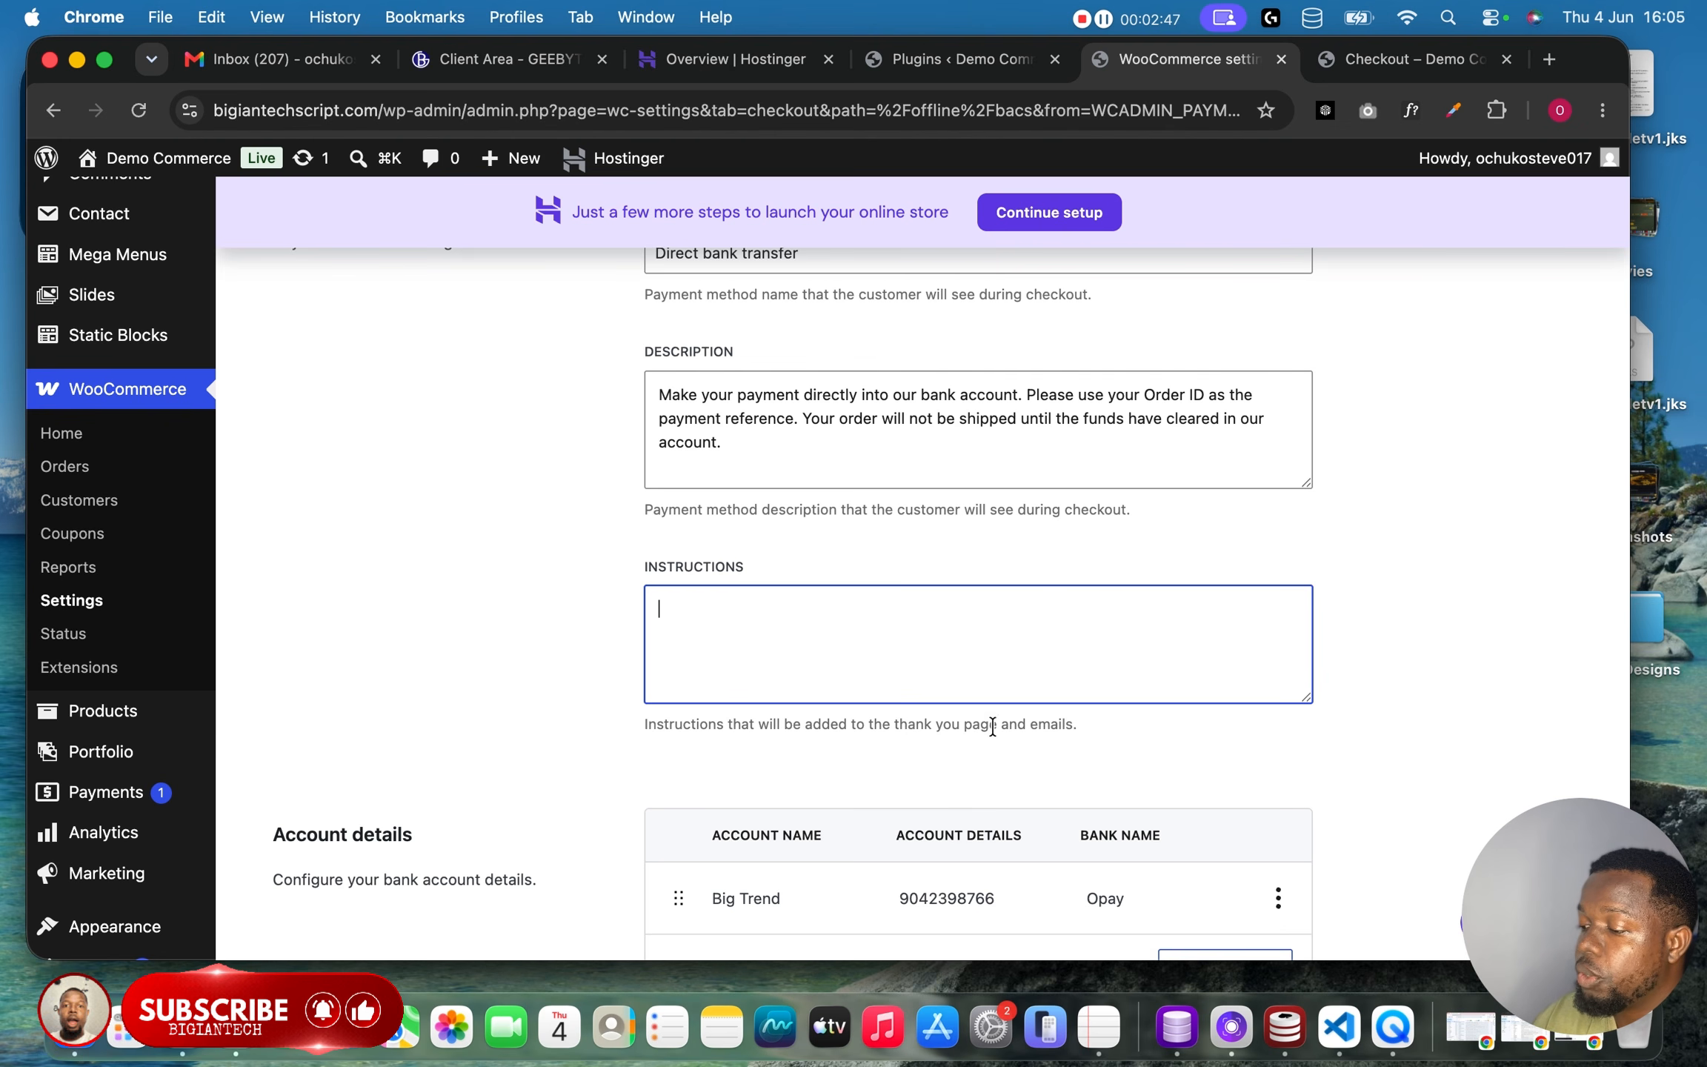
scroll(798, 432, up, 2)
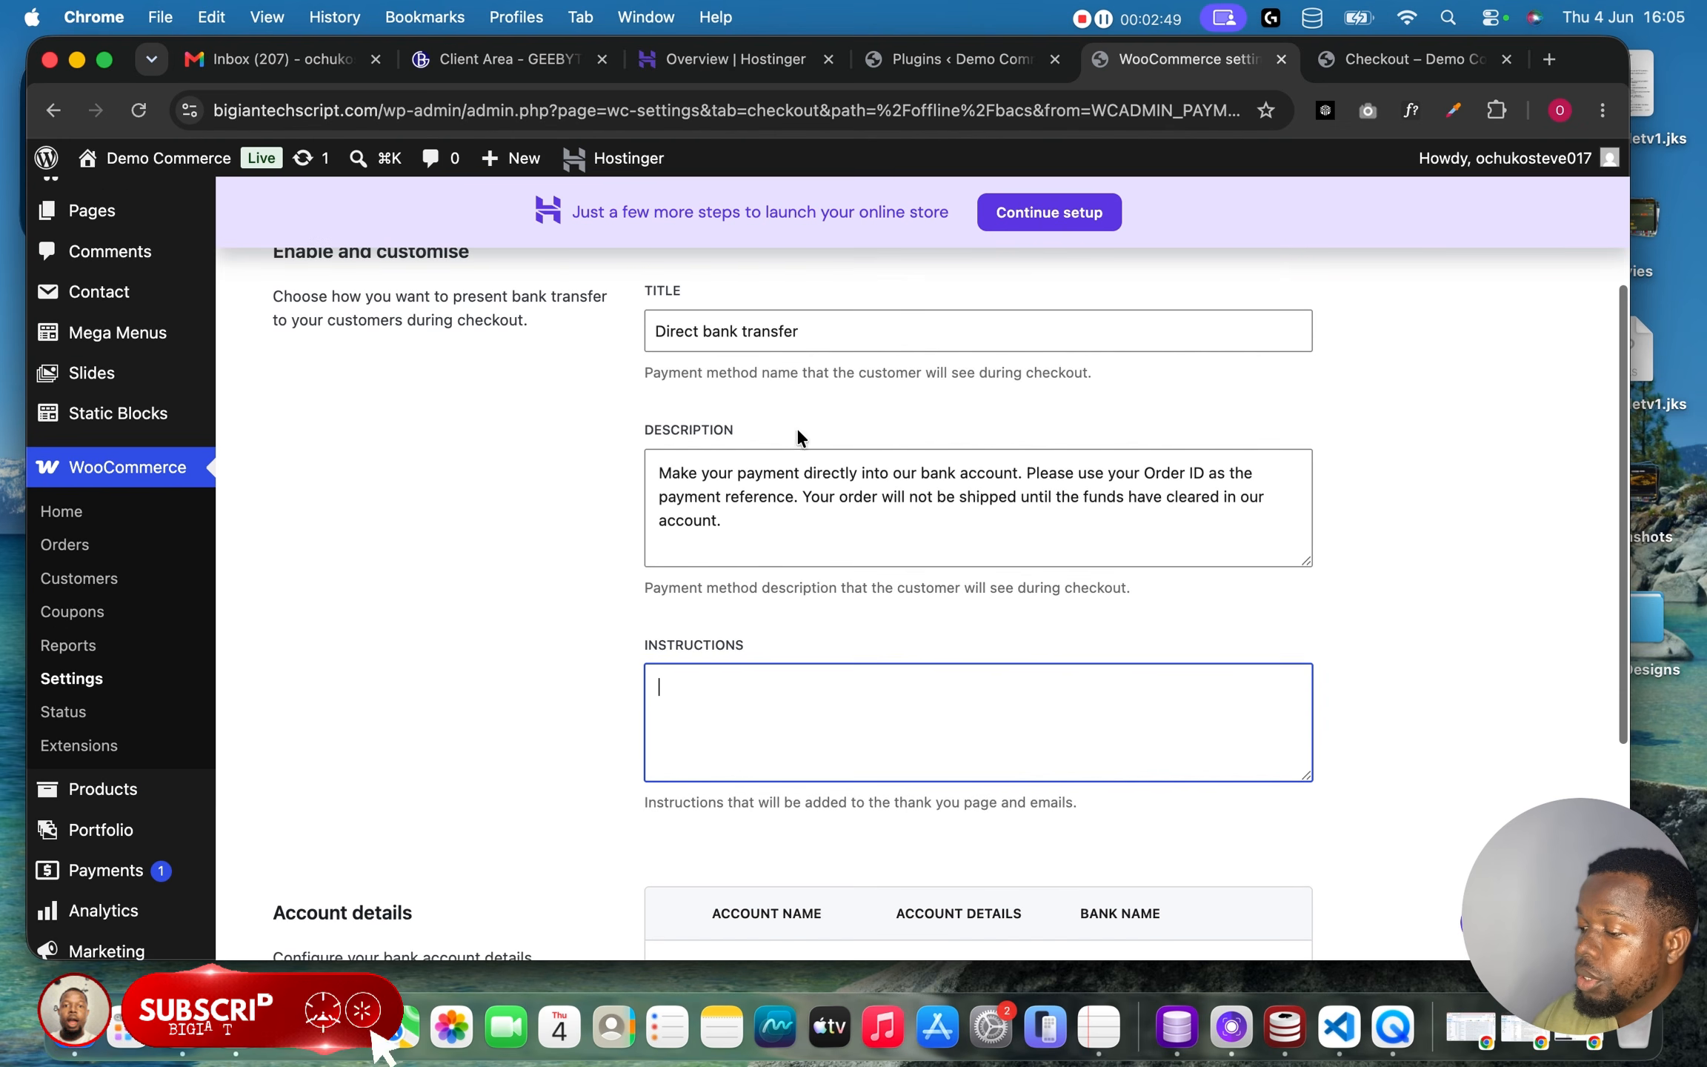
double_click(770, 474)
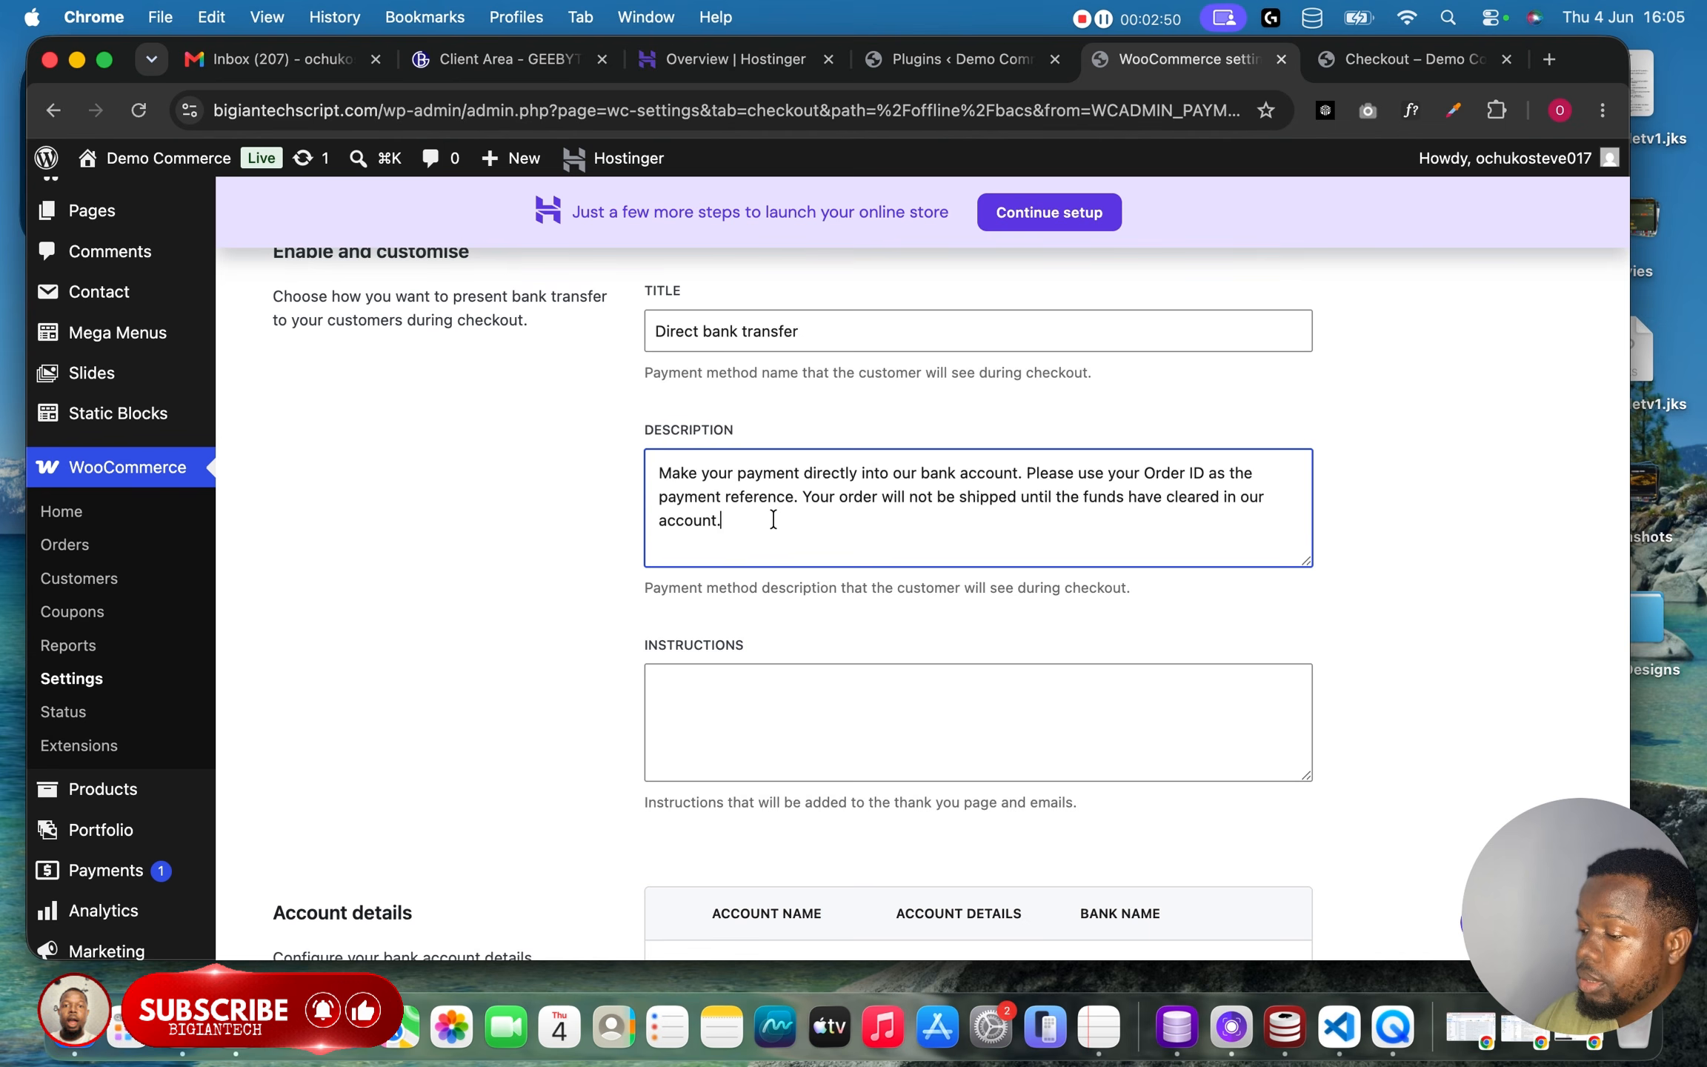
key(Return)
key(Return)
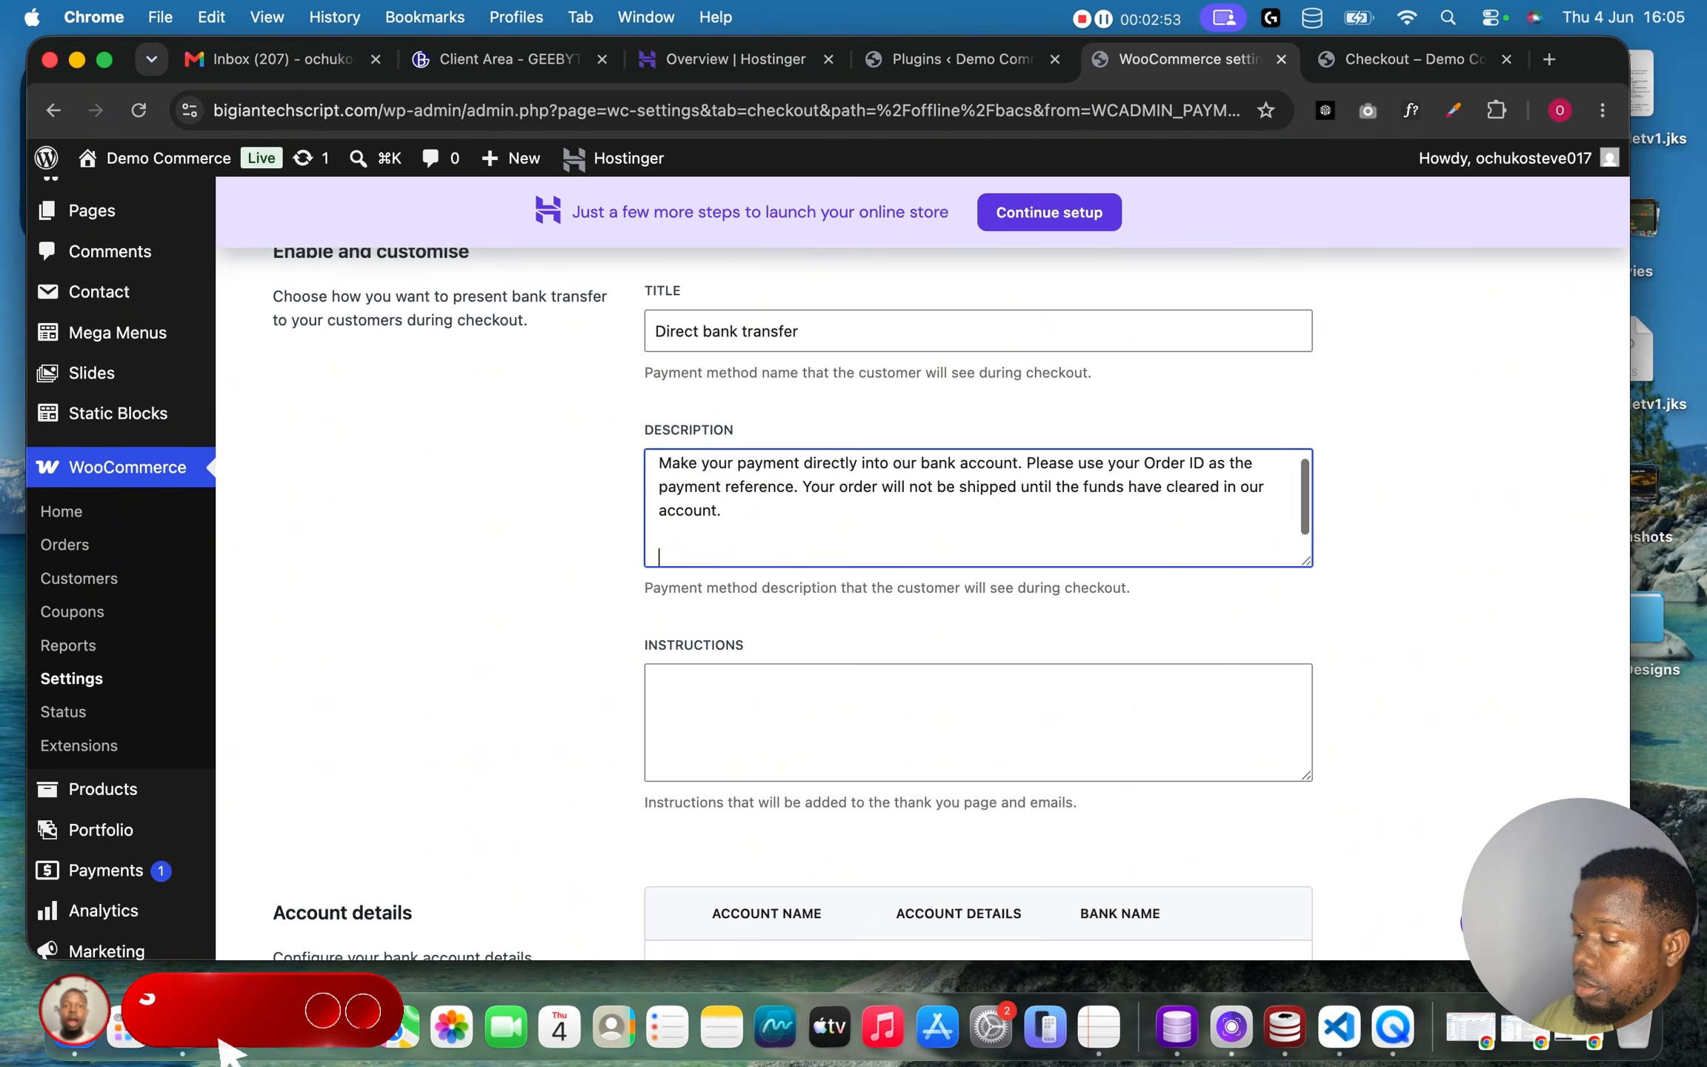
key(Caps_Lock)
text(ACC)
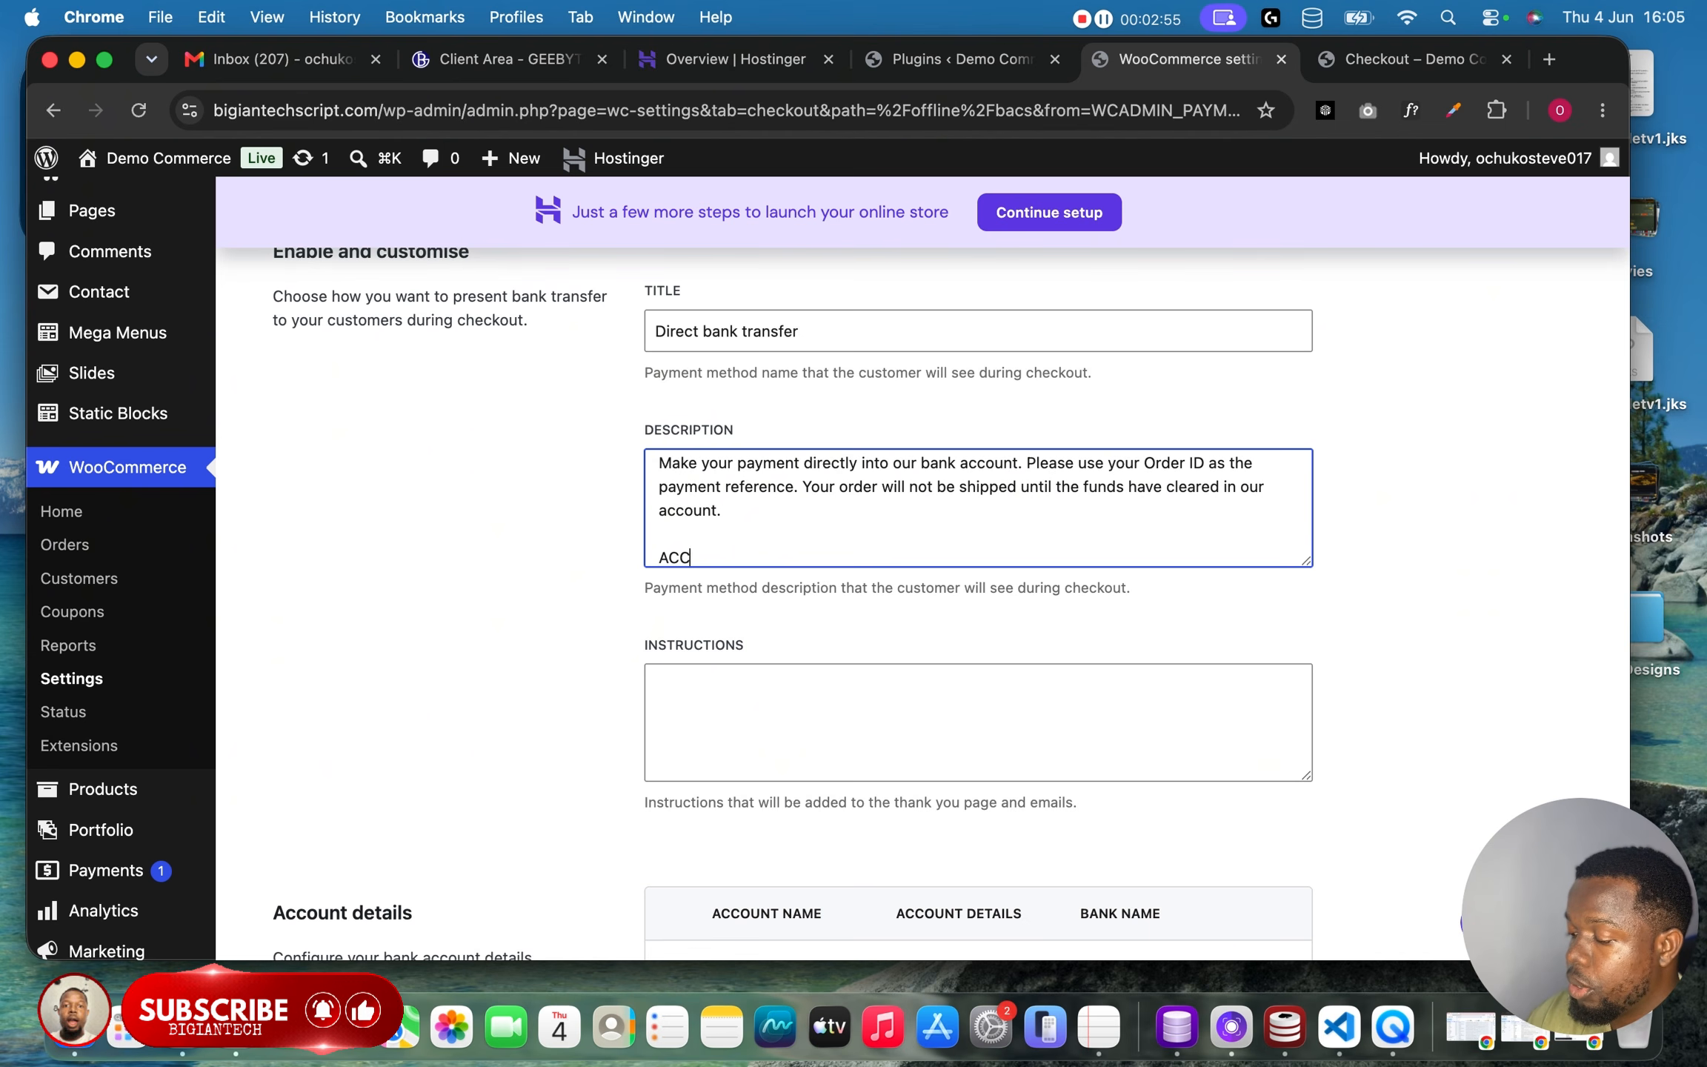
text(OUNT NUM)
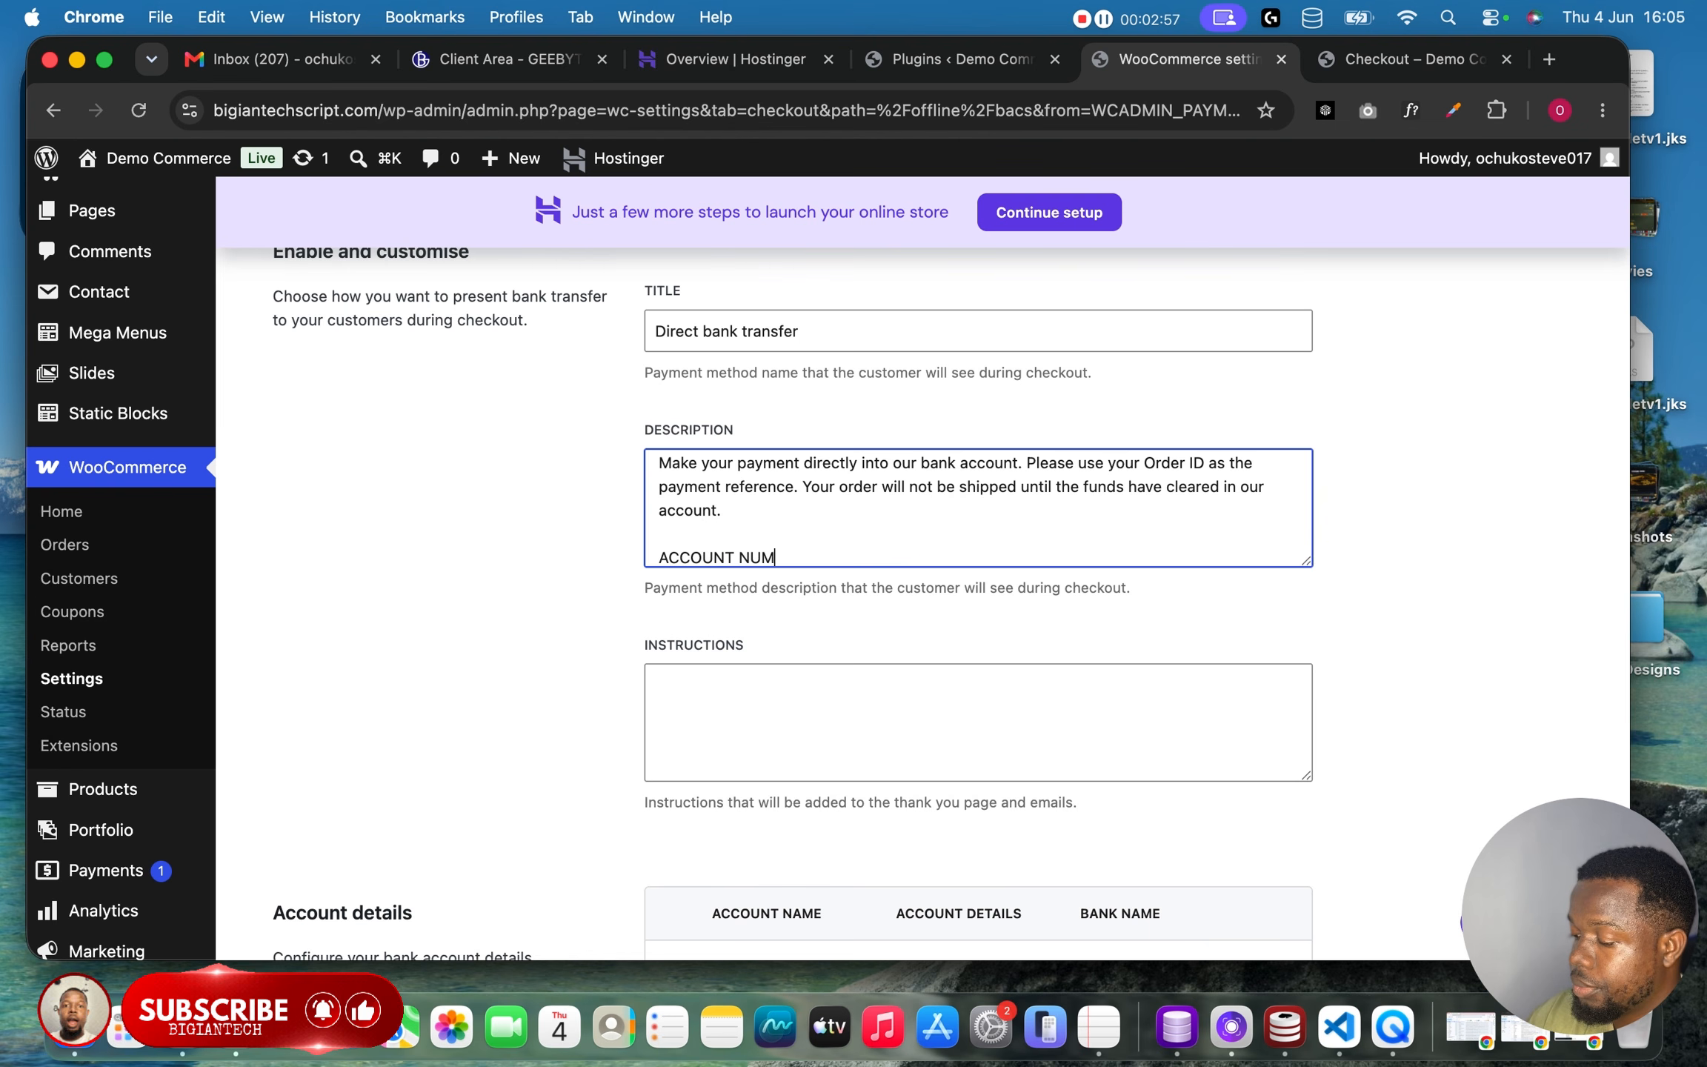
text(B)
key(BackSpace)
key(BackSpace)
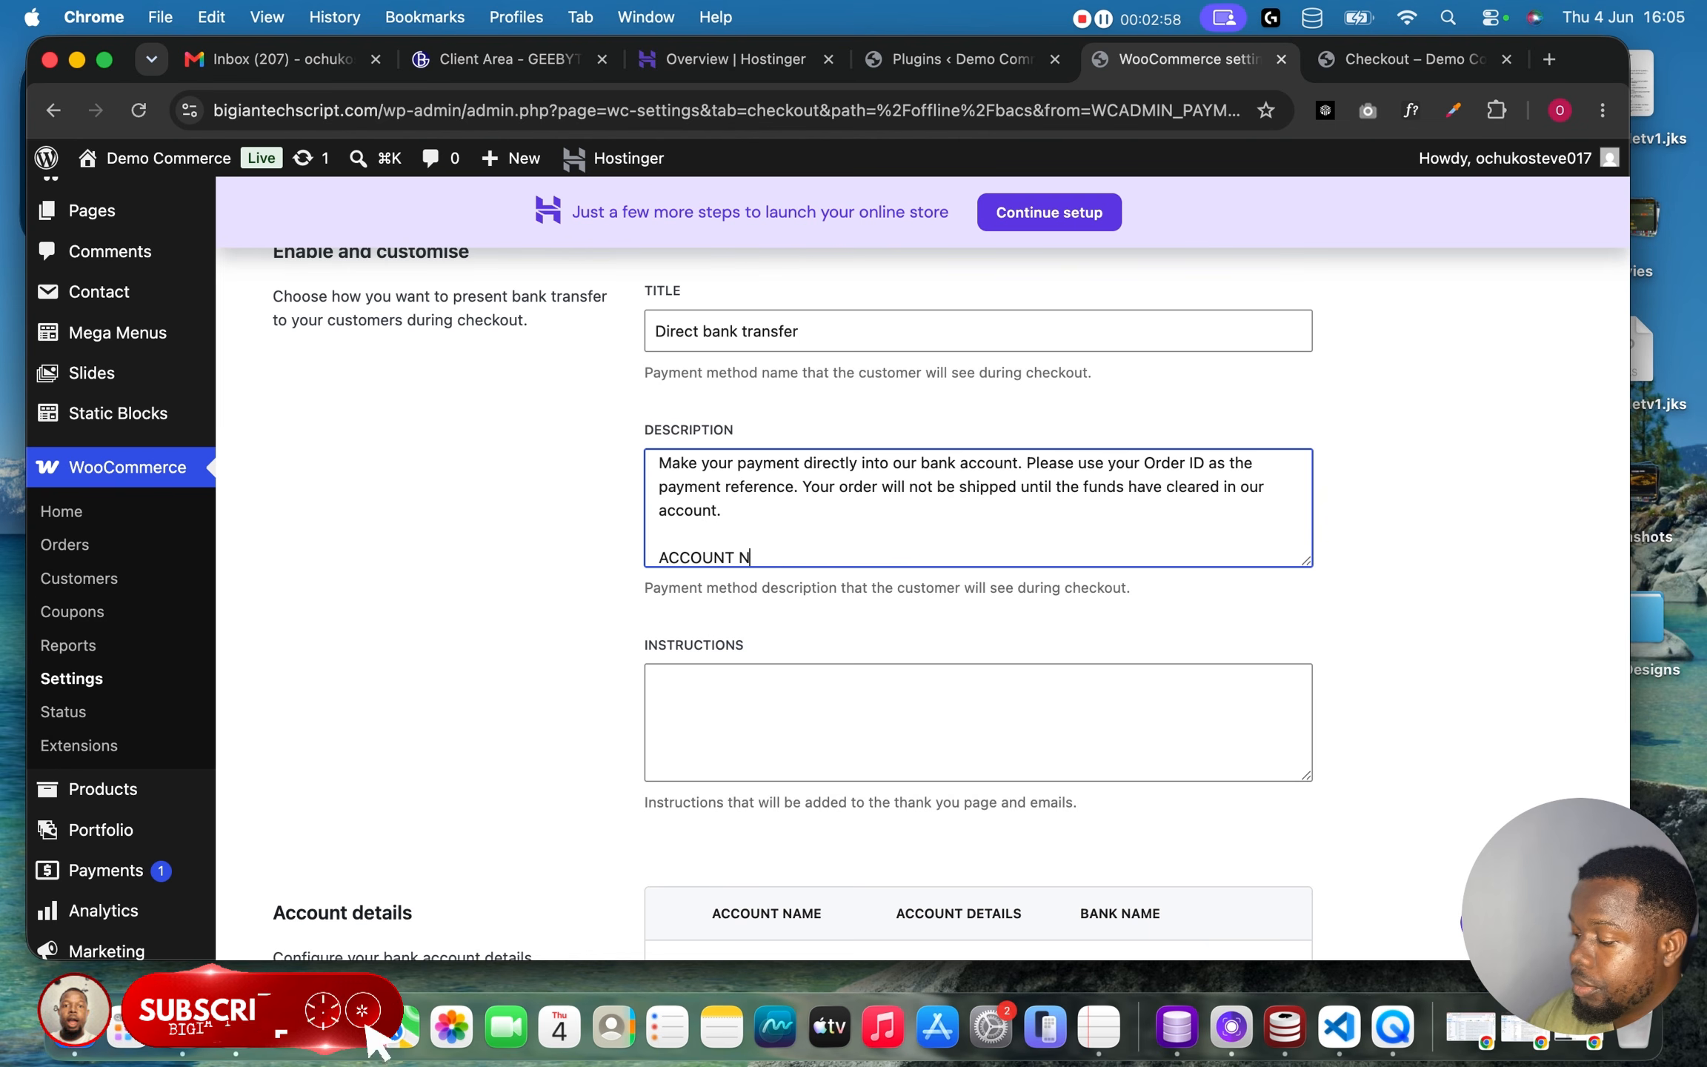
text(OUNT NO)
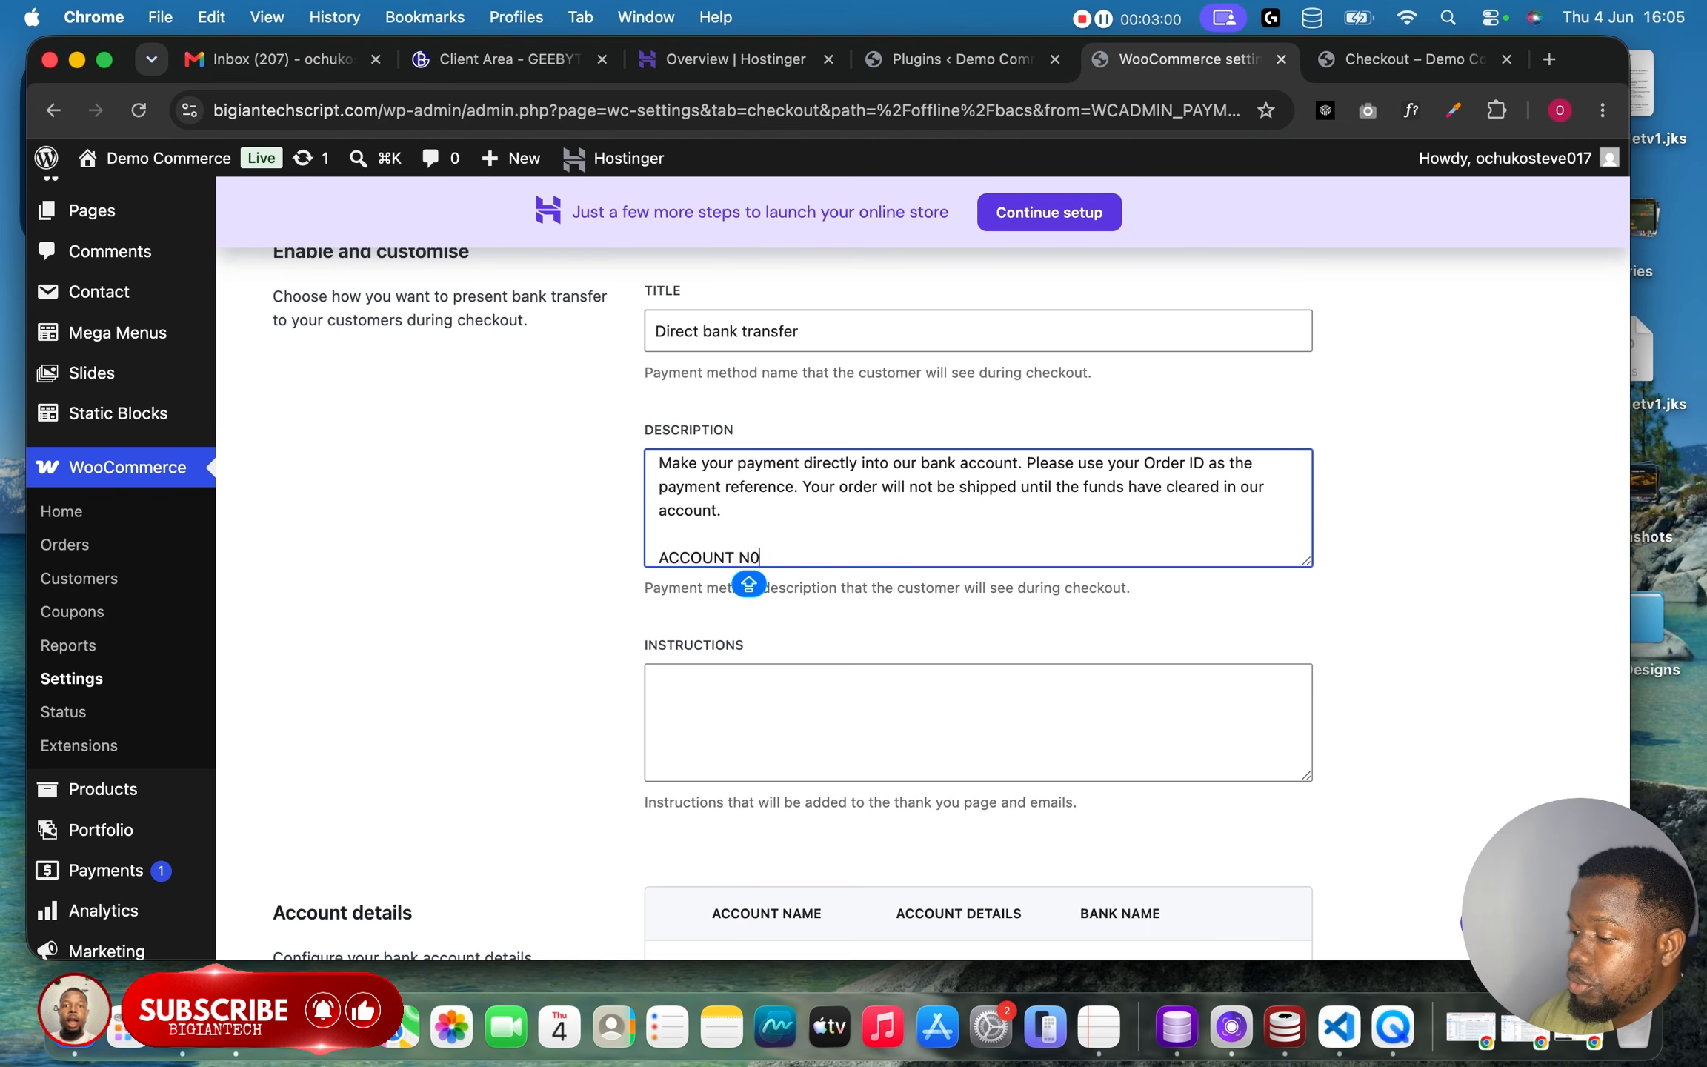
text( :)
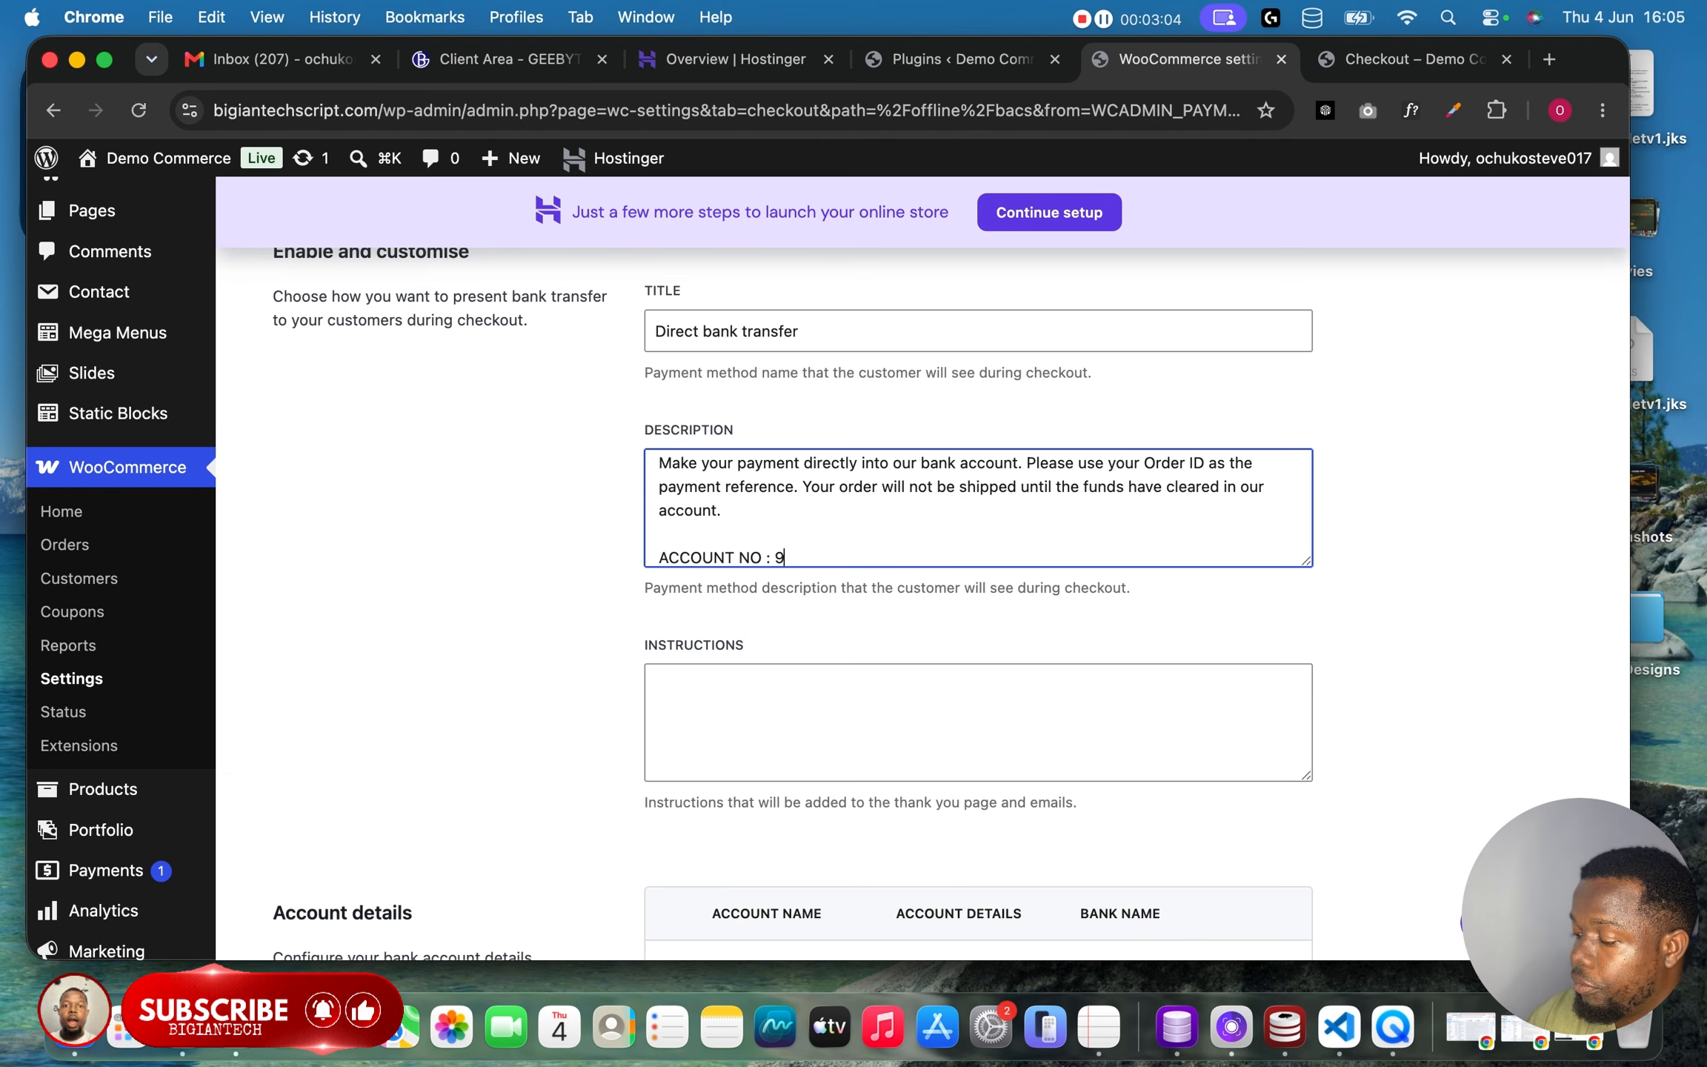
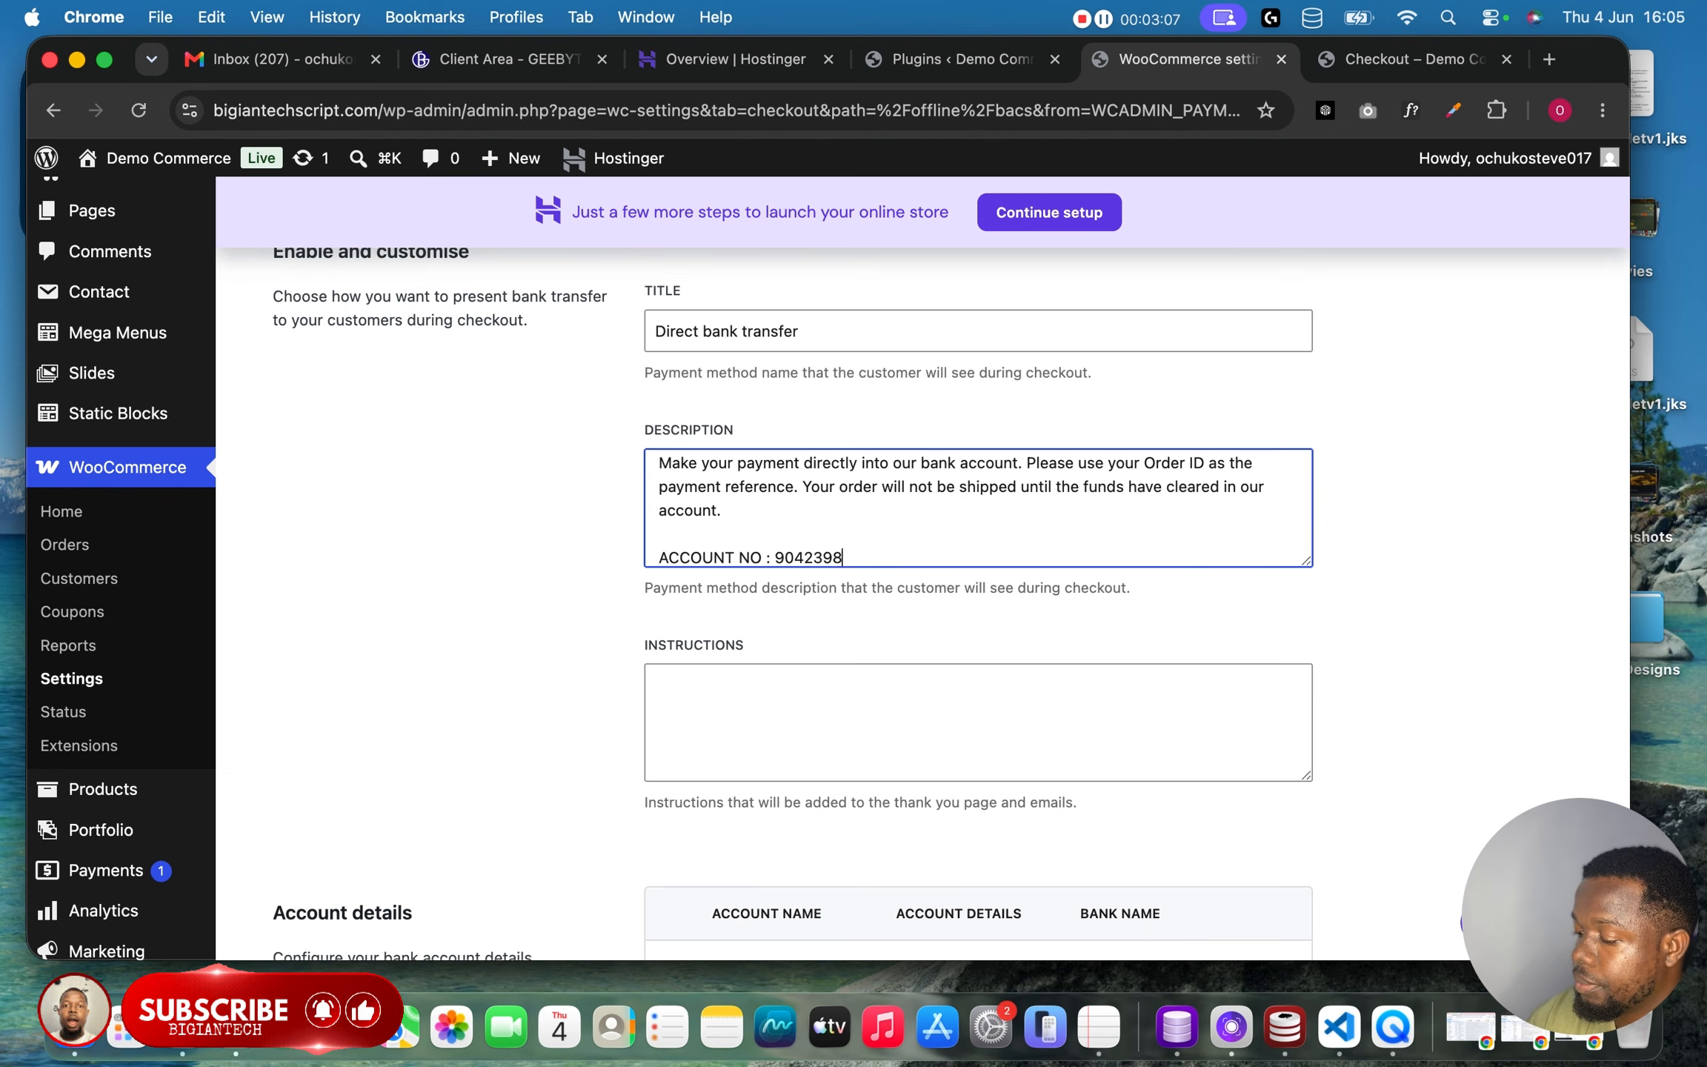
key(Return)
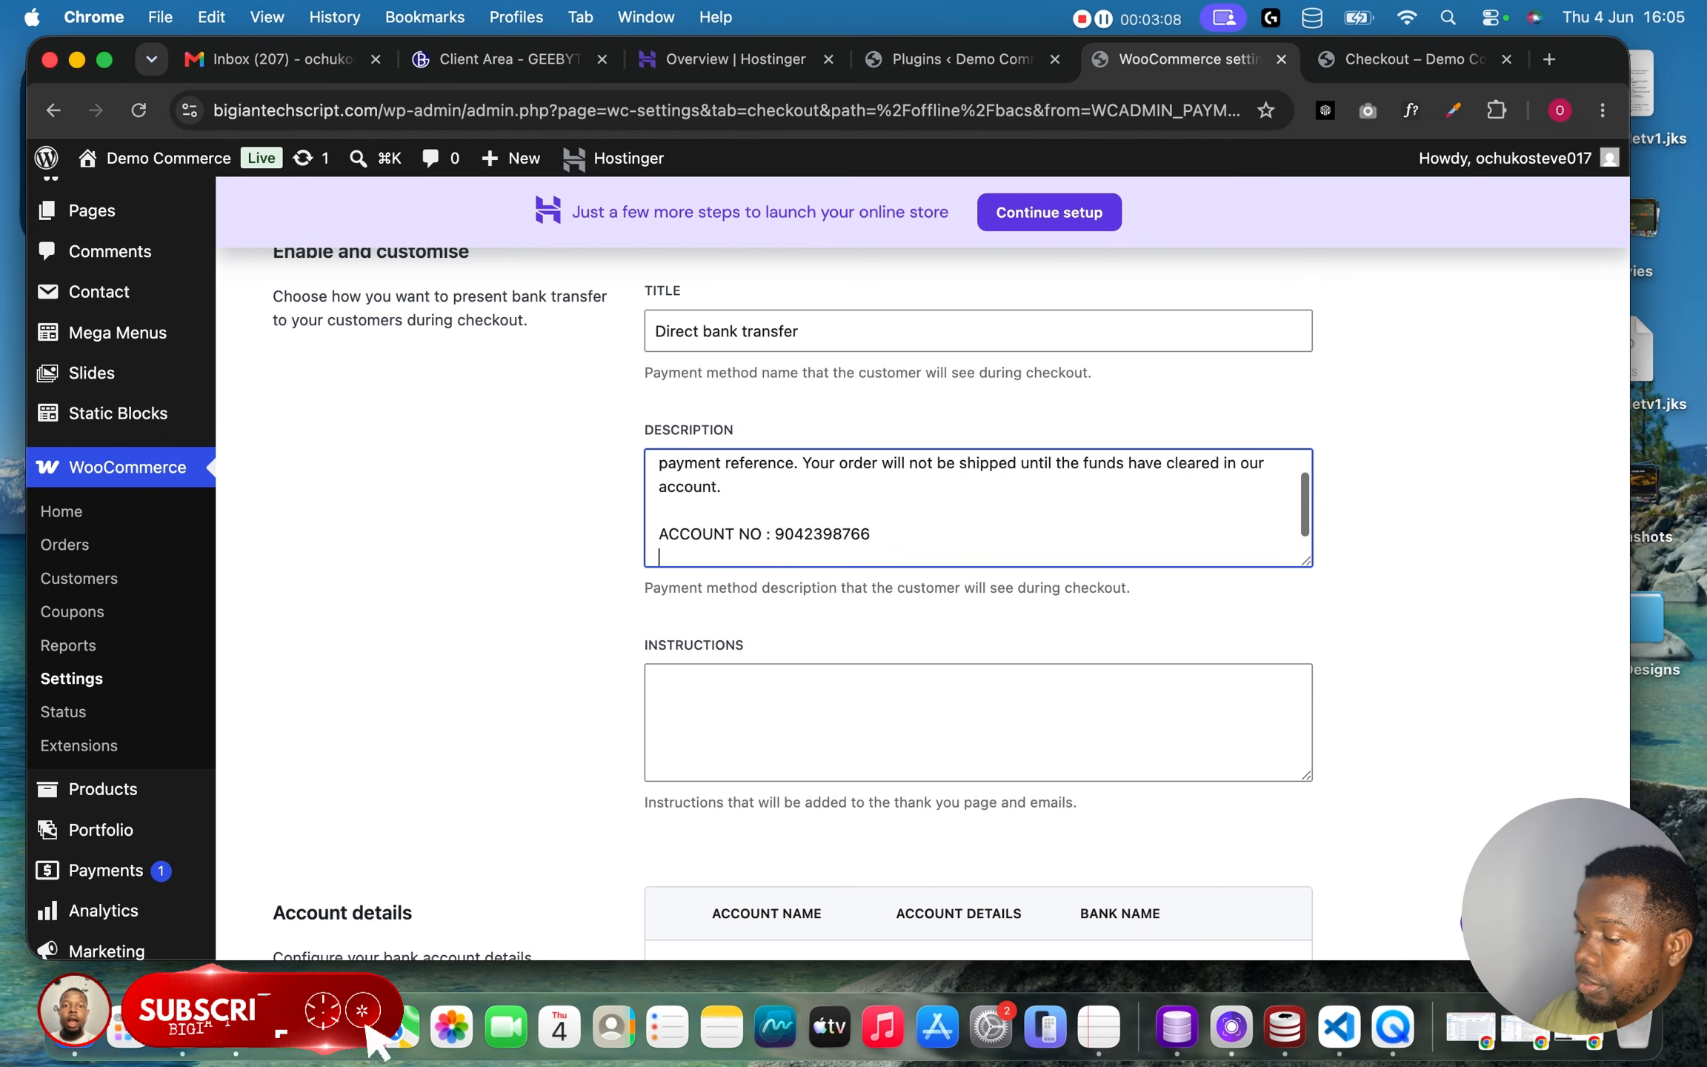
Add an ACCOUNT NAME : Big Trend line to the description.
key(Caps_Lock)
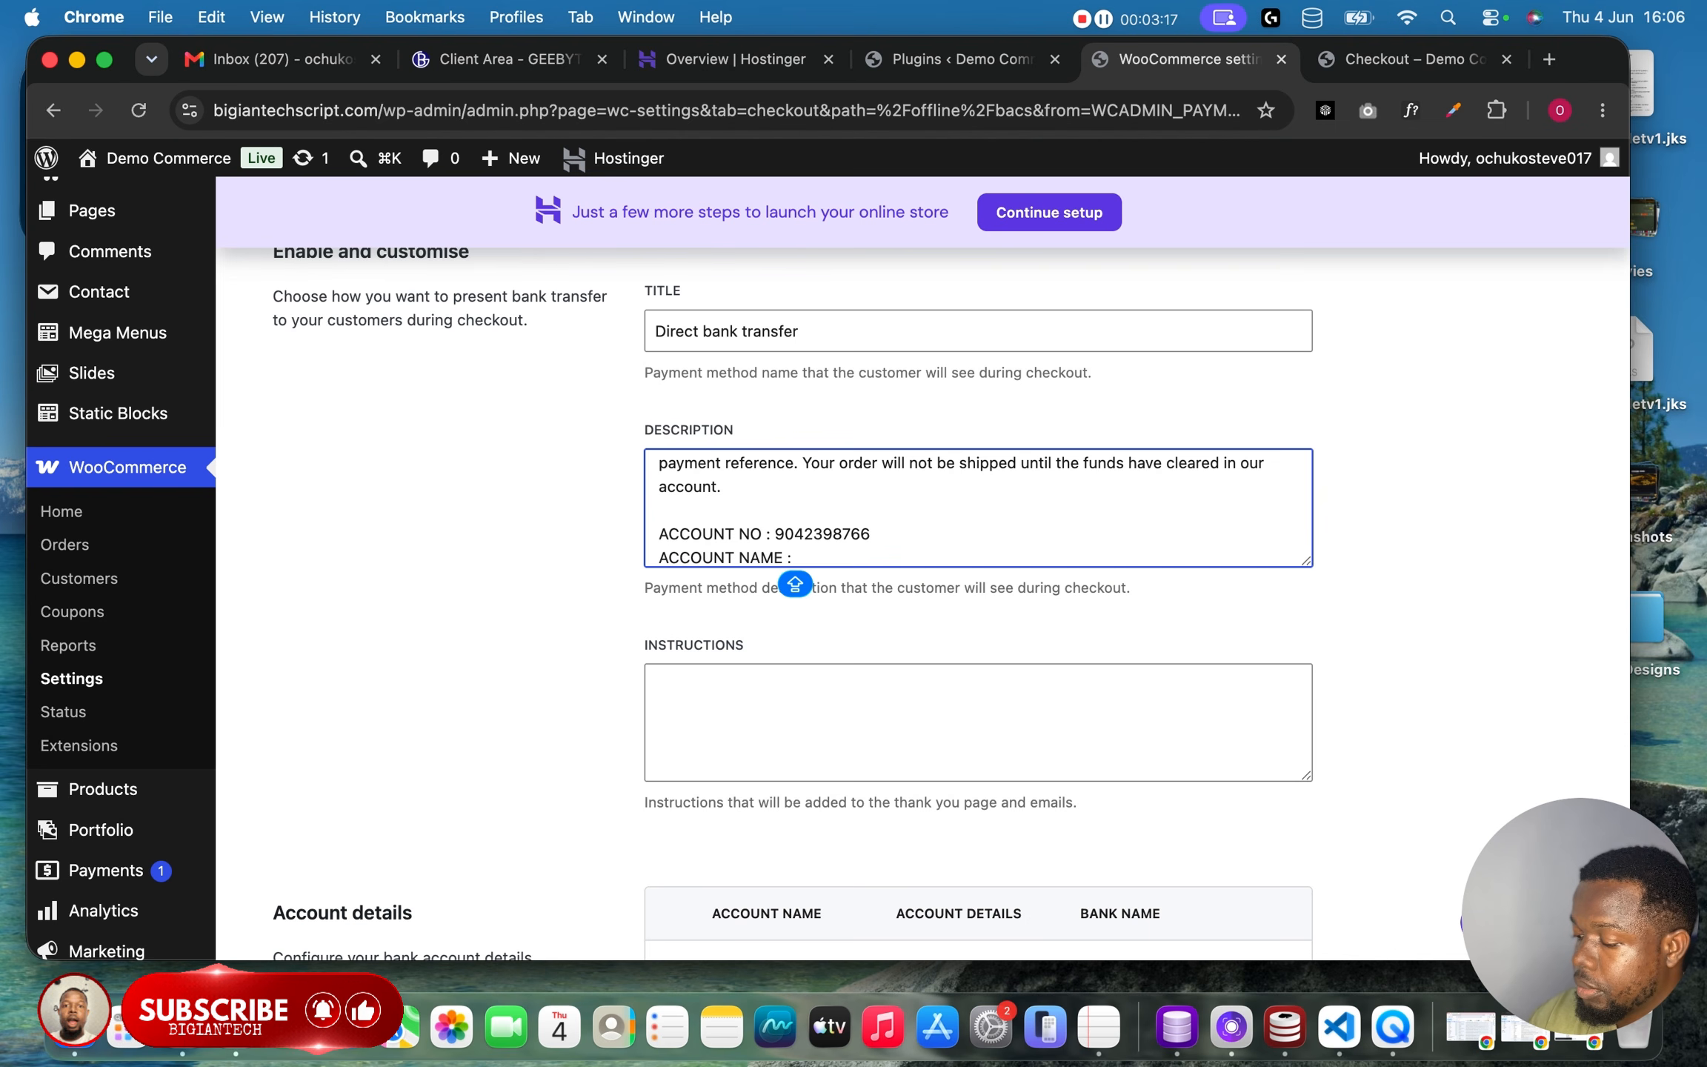
text(B)
key(Caps_Lock)
text(ig Trend)
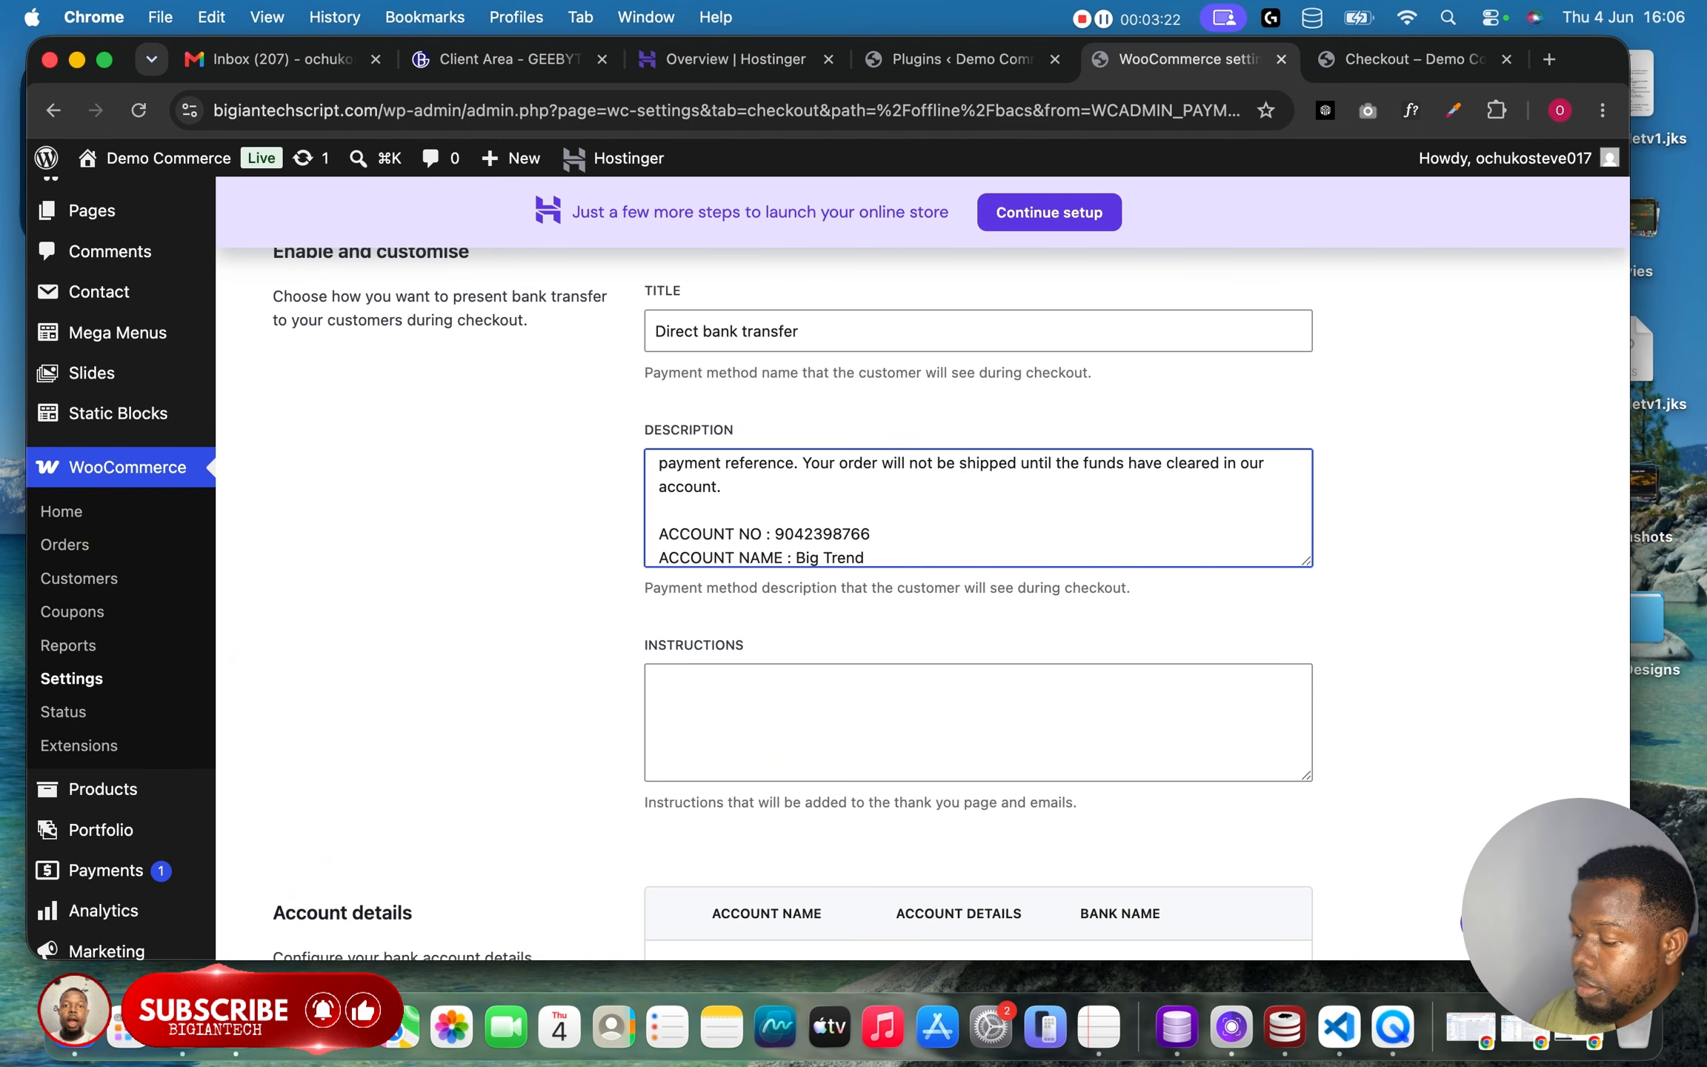
key(Return)
Add a BANK NAME : OPay line to the description.
key(Caps_Lock)
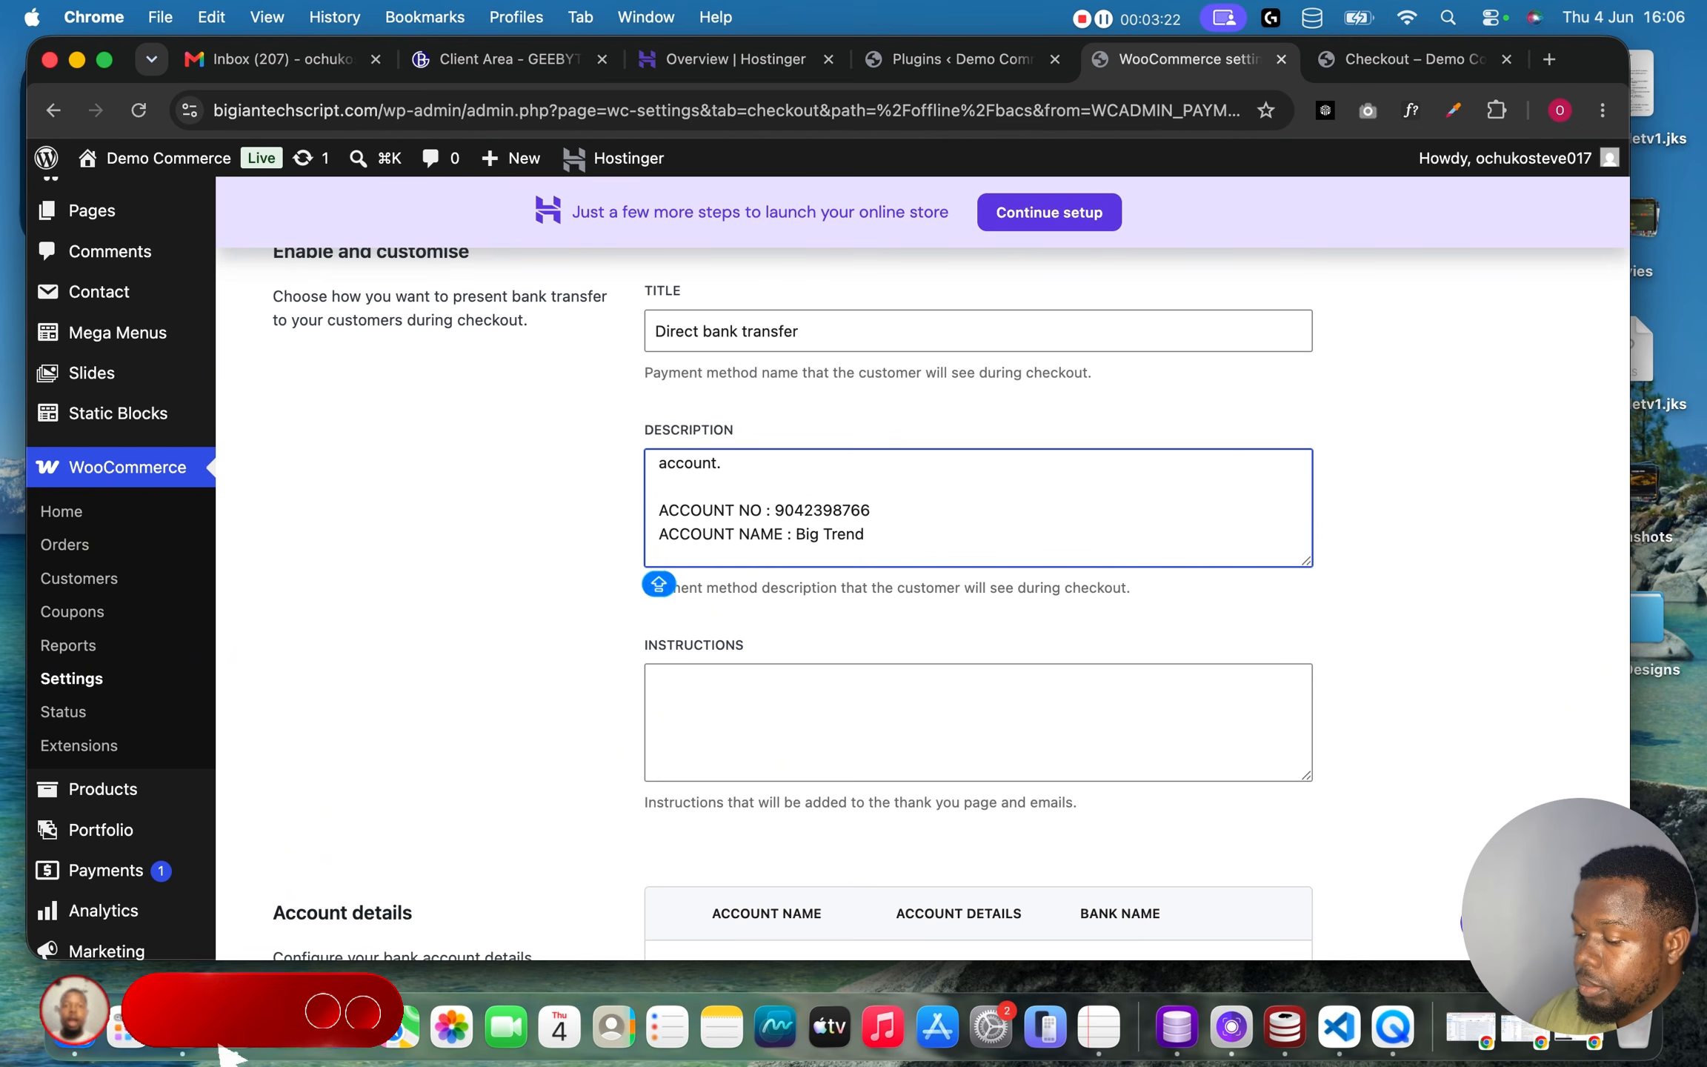
text(A)
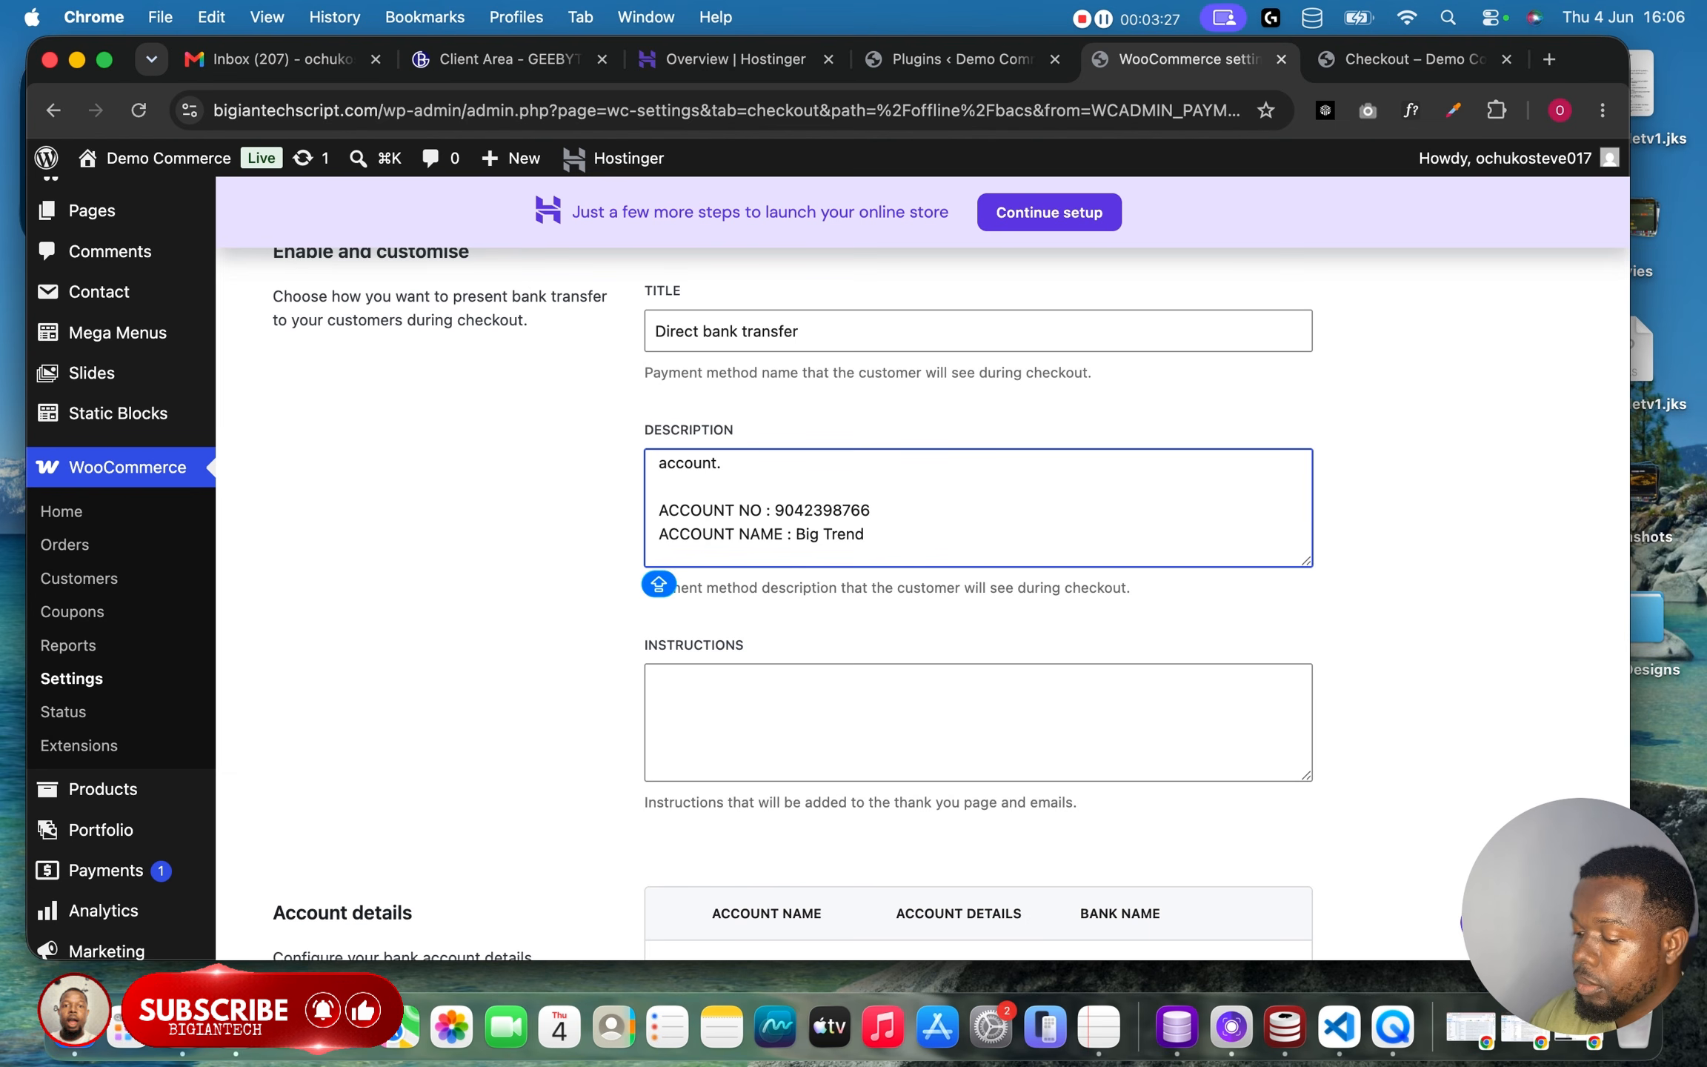
text(B)
text(Nma)
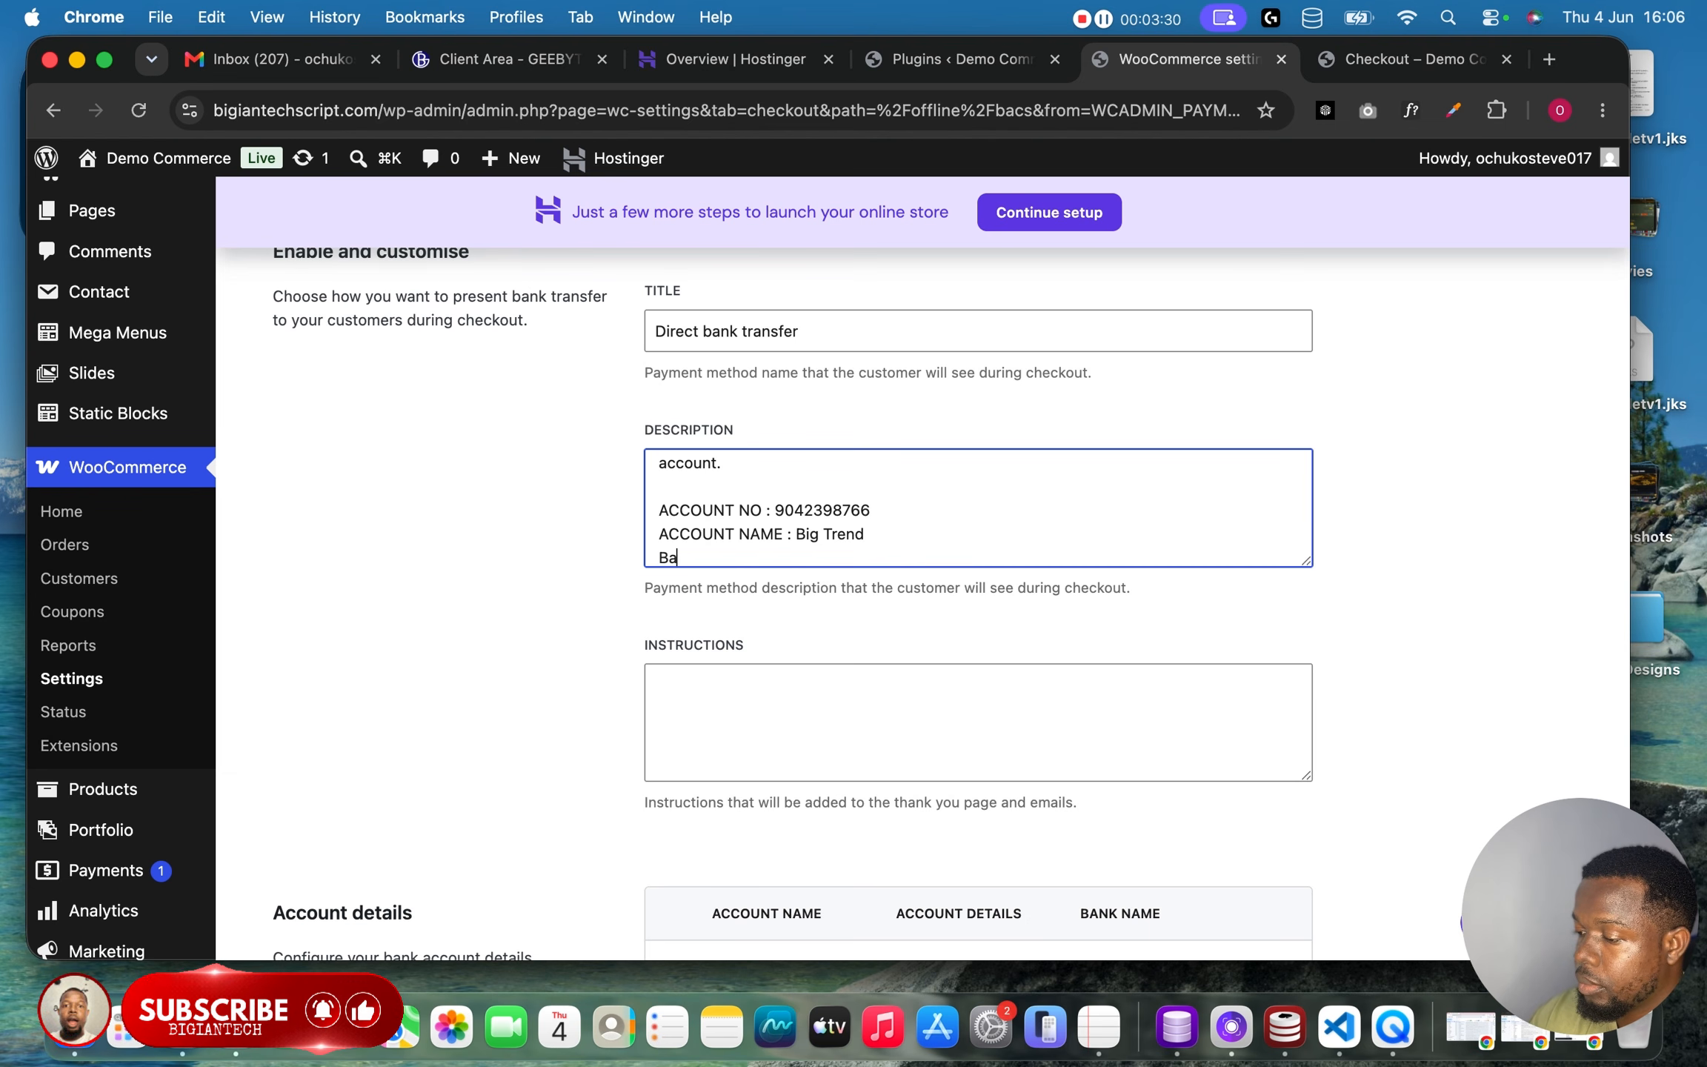
text(ANK)
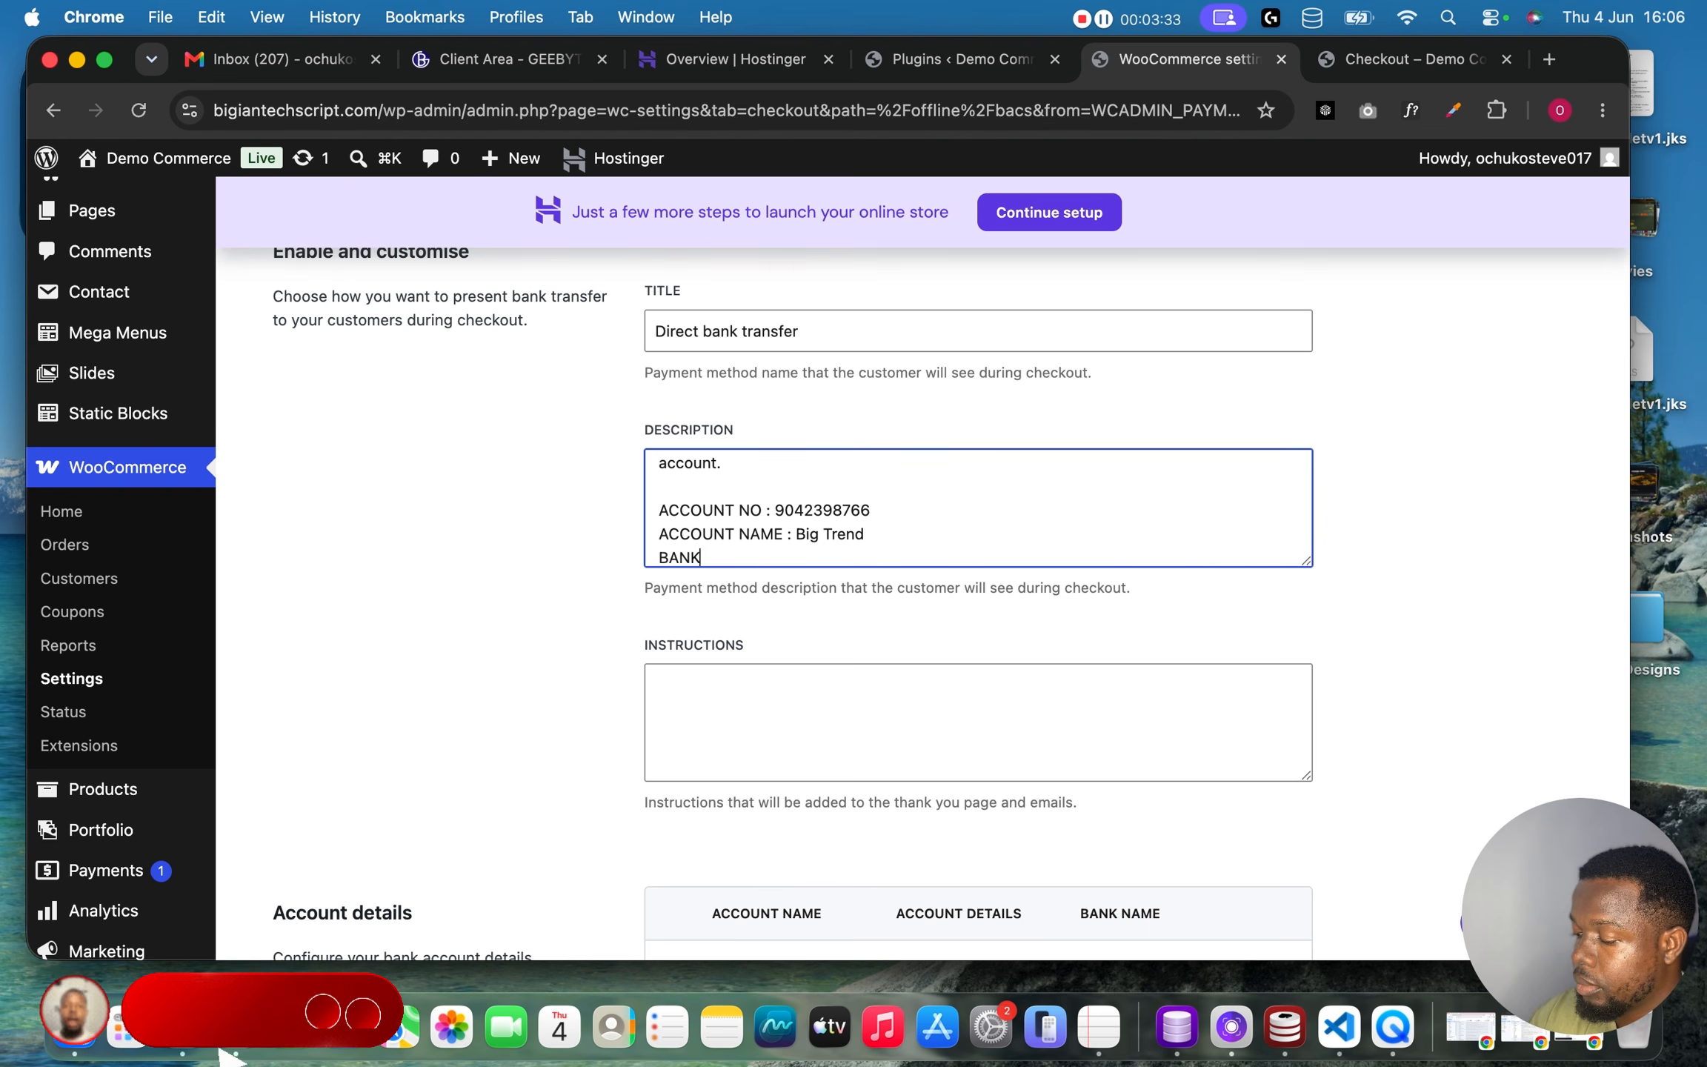
text( NAME :)
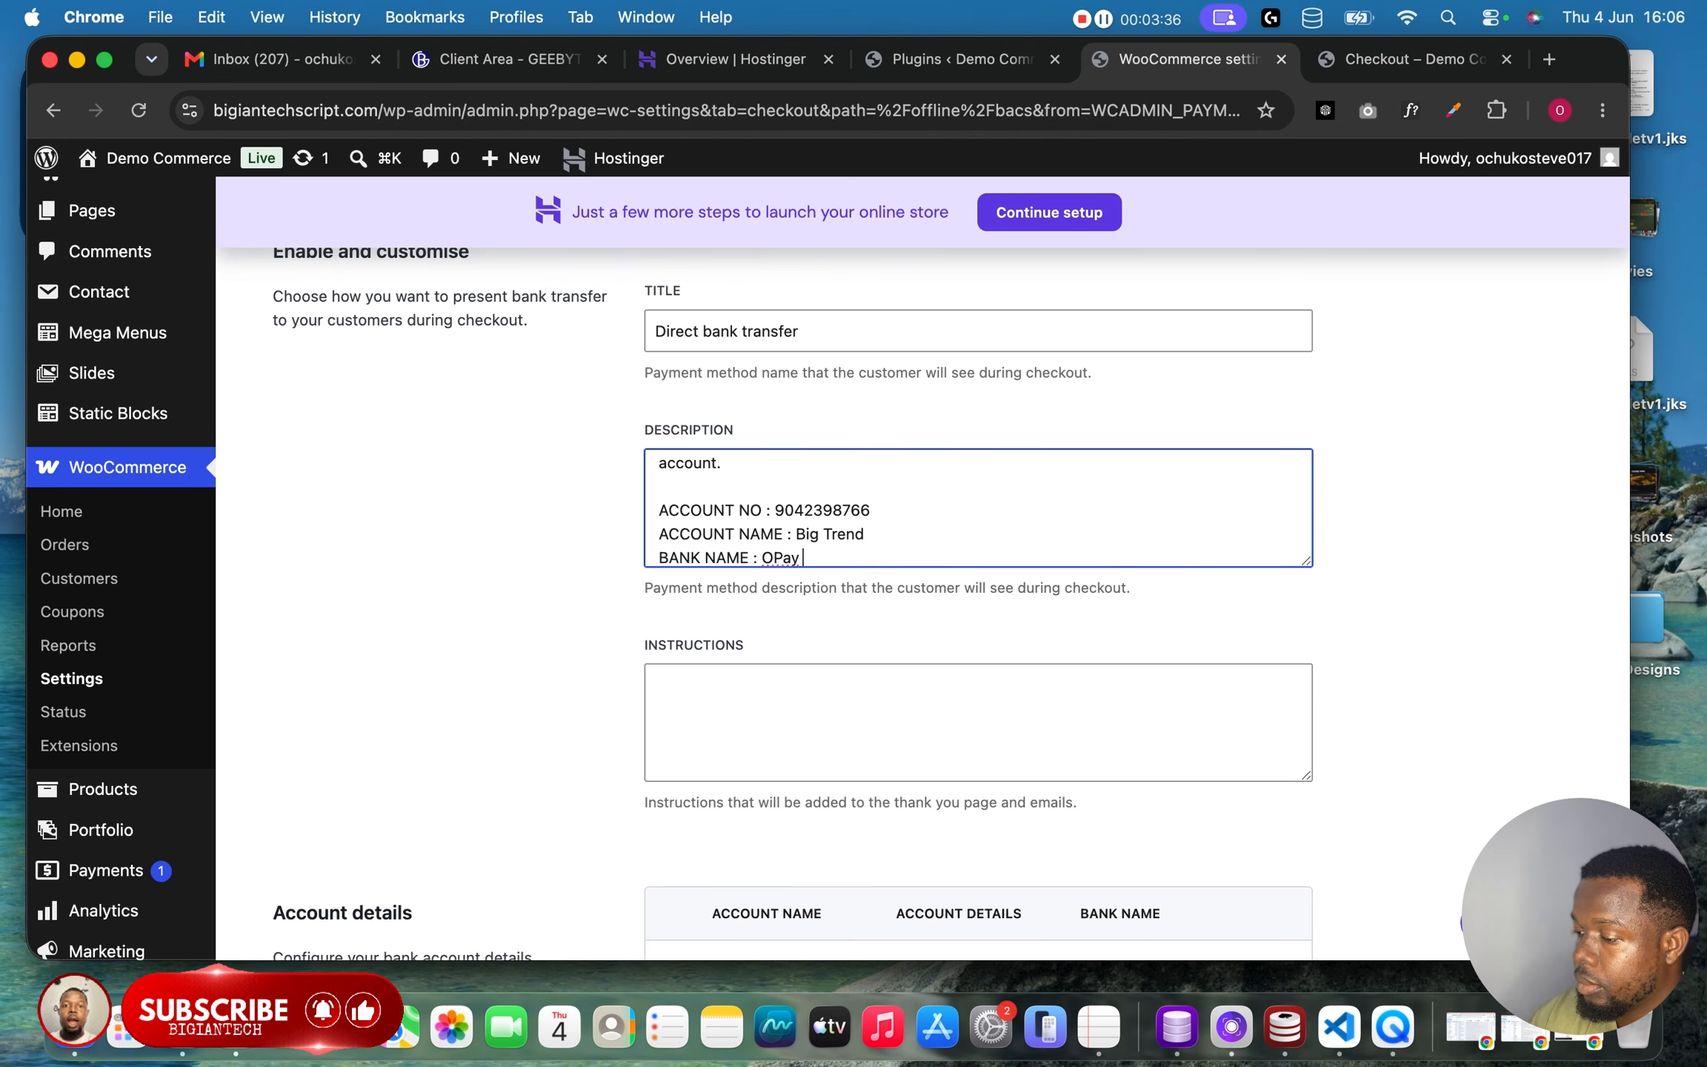
text( OPay)
key(Return)
key(Return)
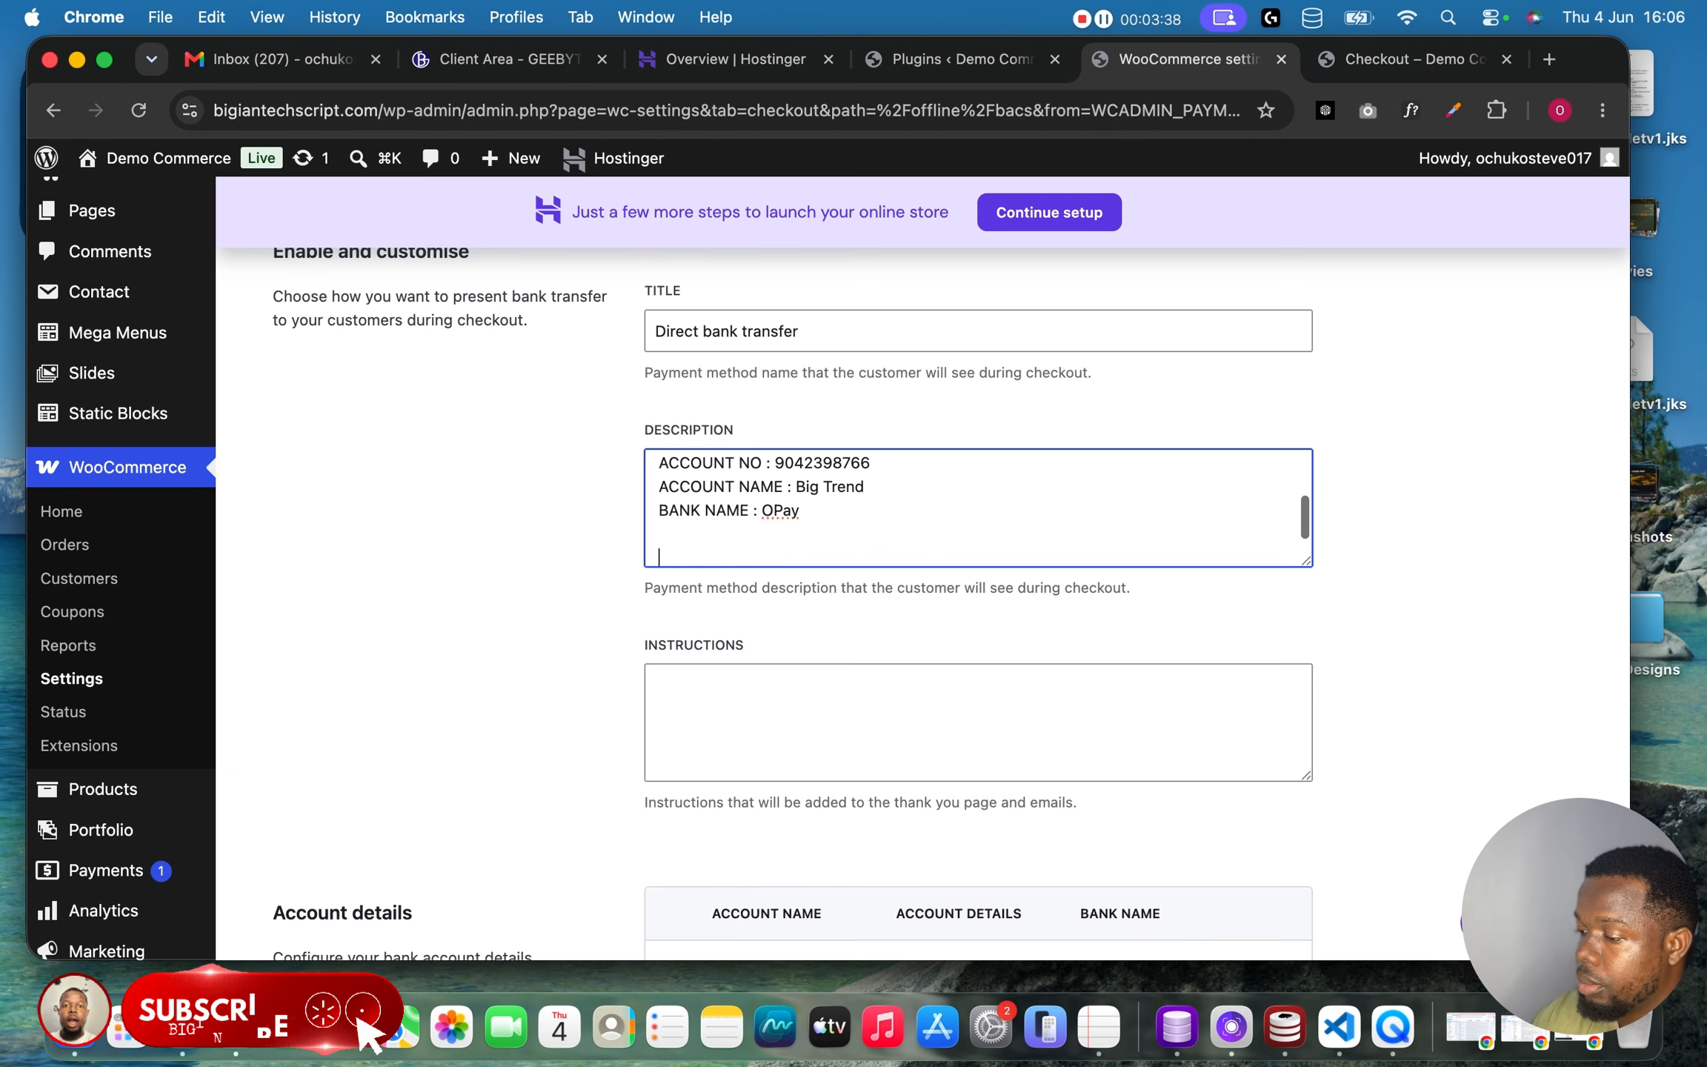
Save the updated Direct bank transfer settings.
scroll(1078, 478, up, 3)
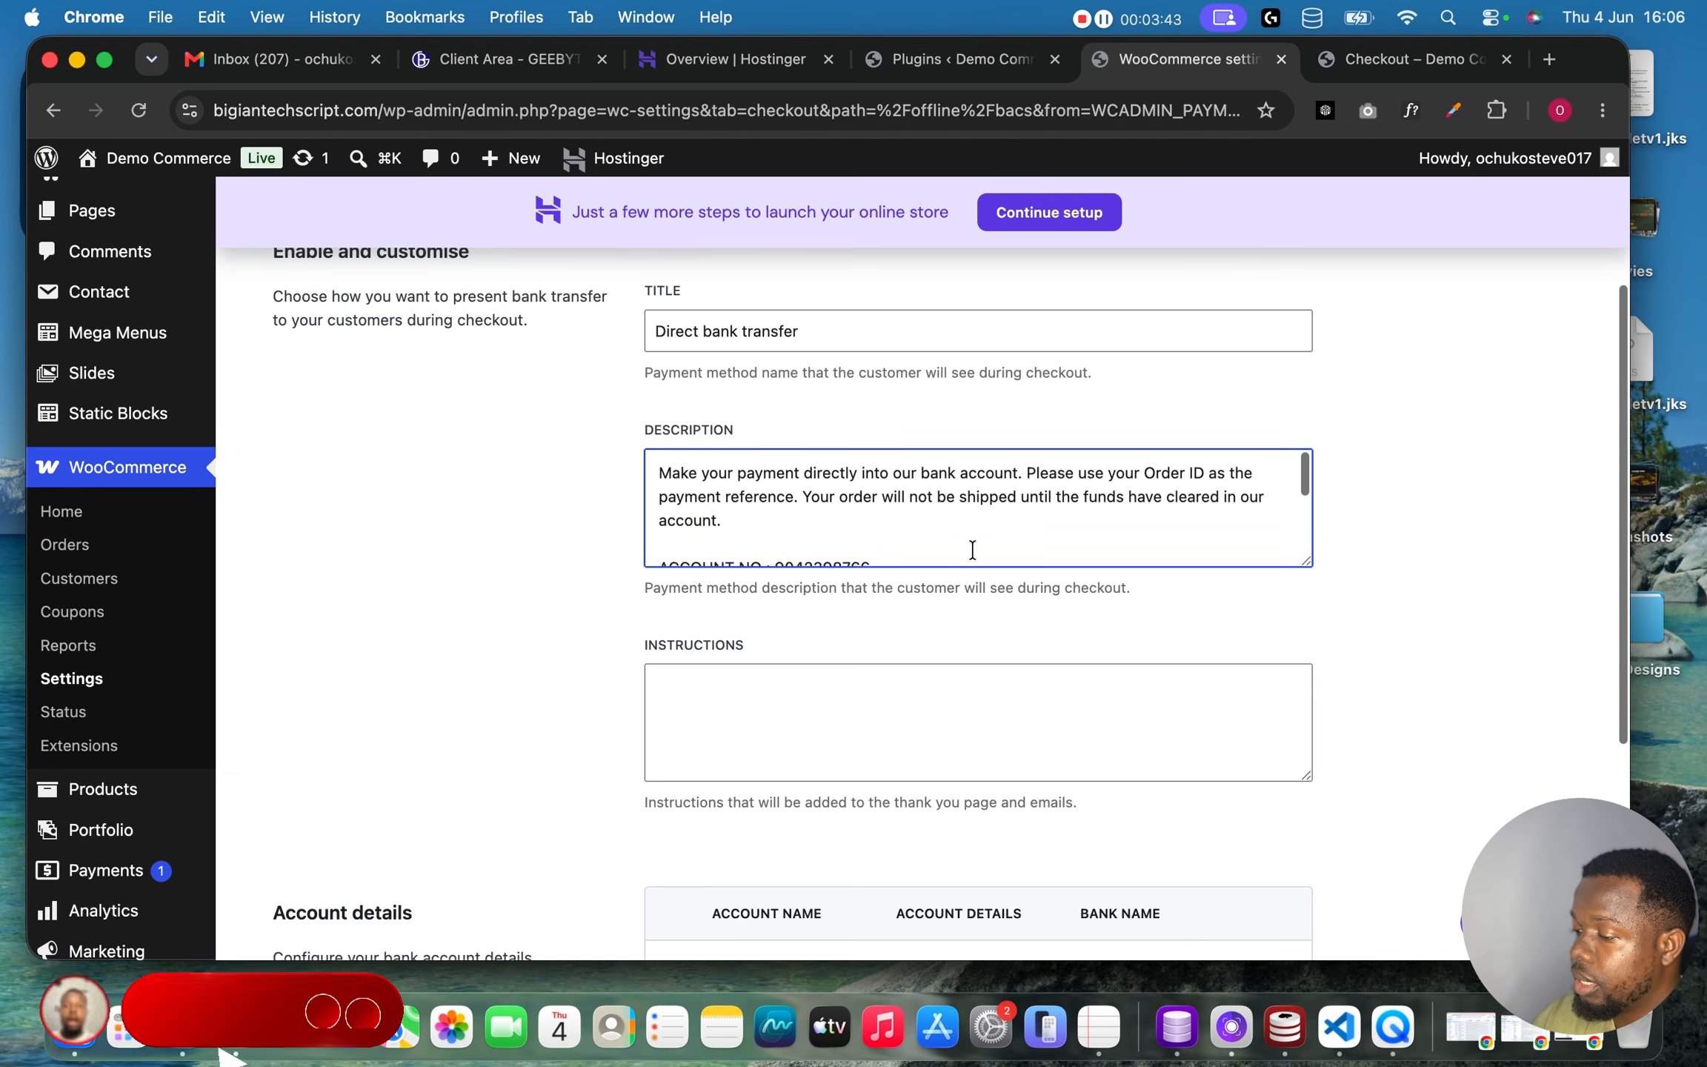
scroll(919, 571, down, 2)
scroll(917, 570, down, 4)
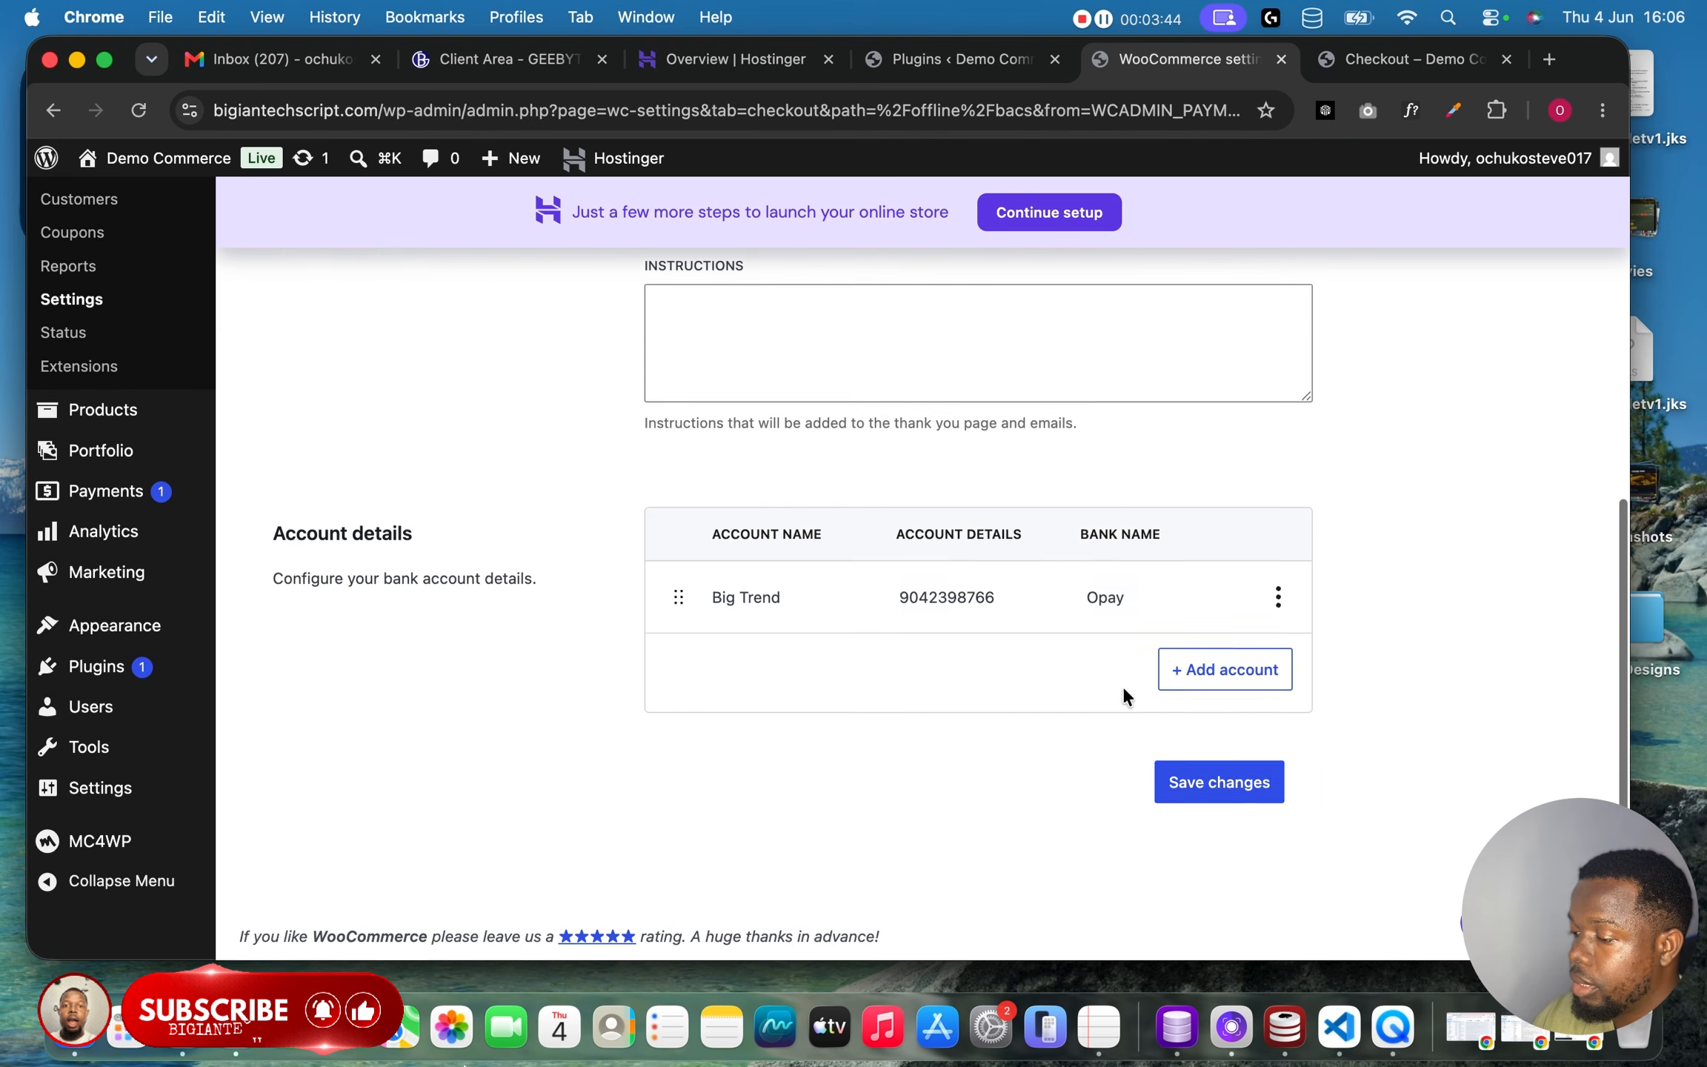
click(1221, 786)
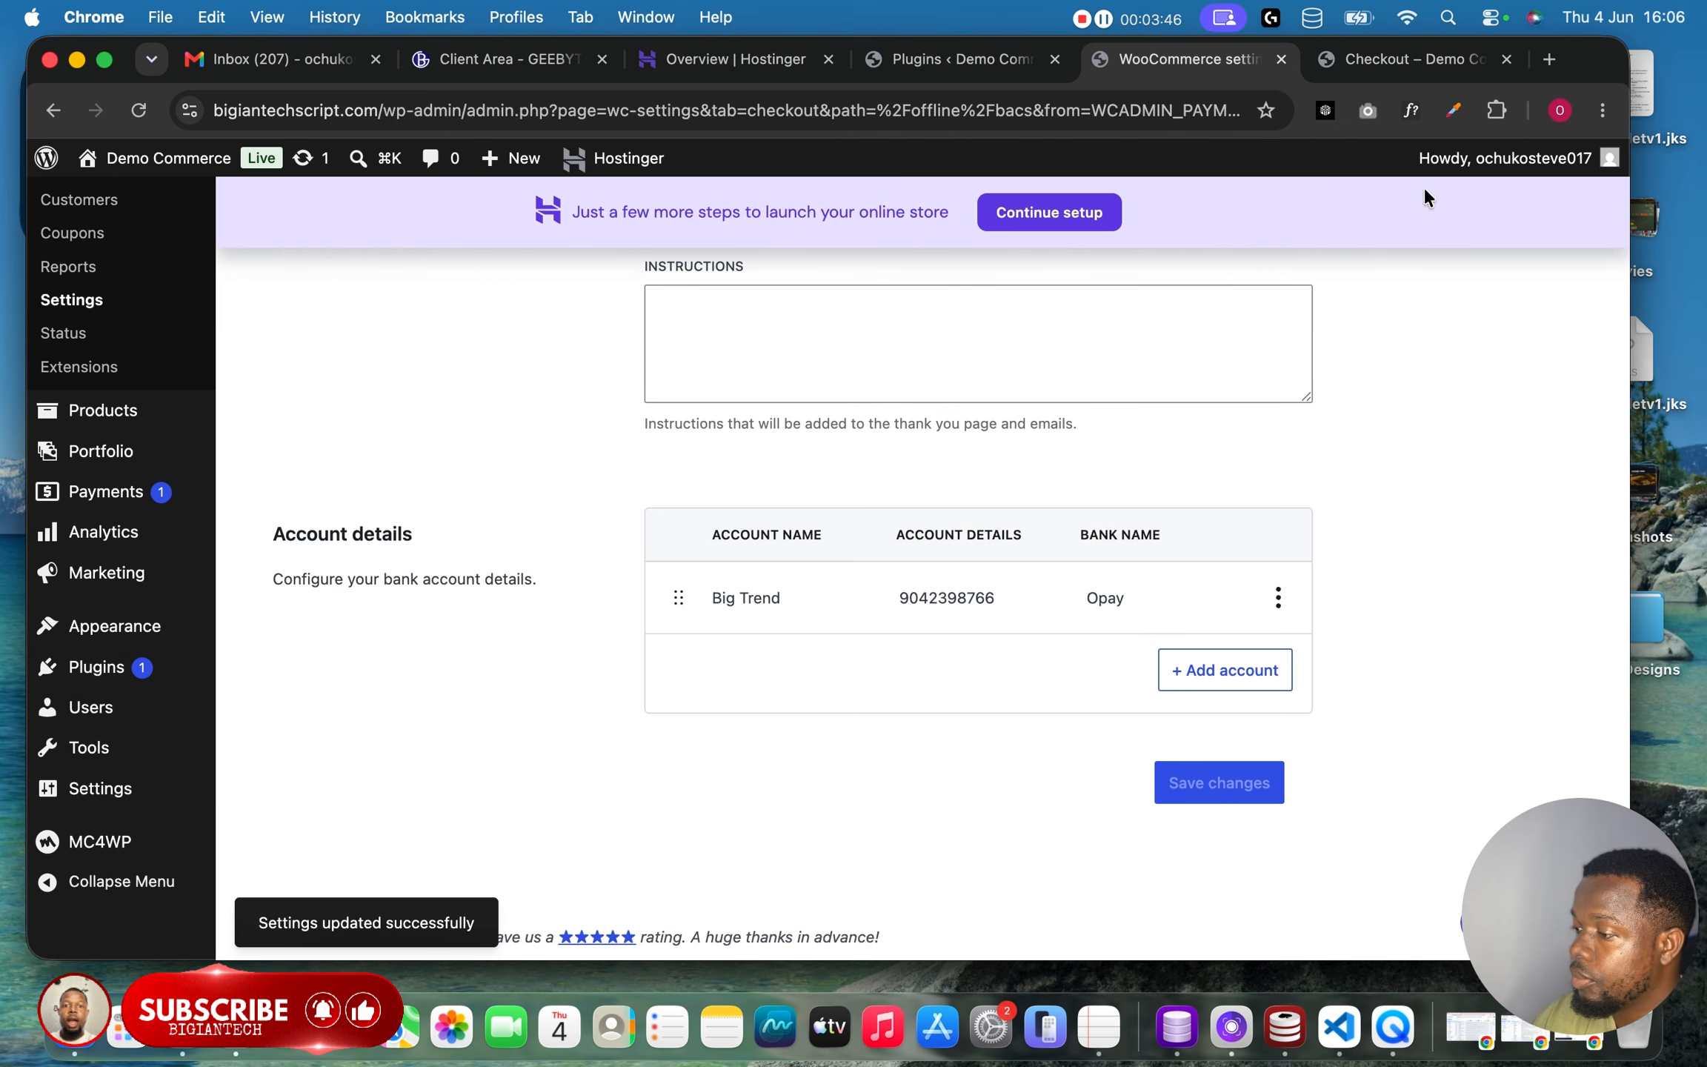
Reload the checkout page to review the bank transfer description, then return to the payment settings.
click(1408, 59)
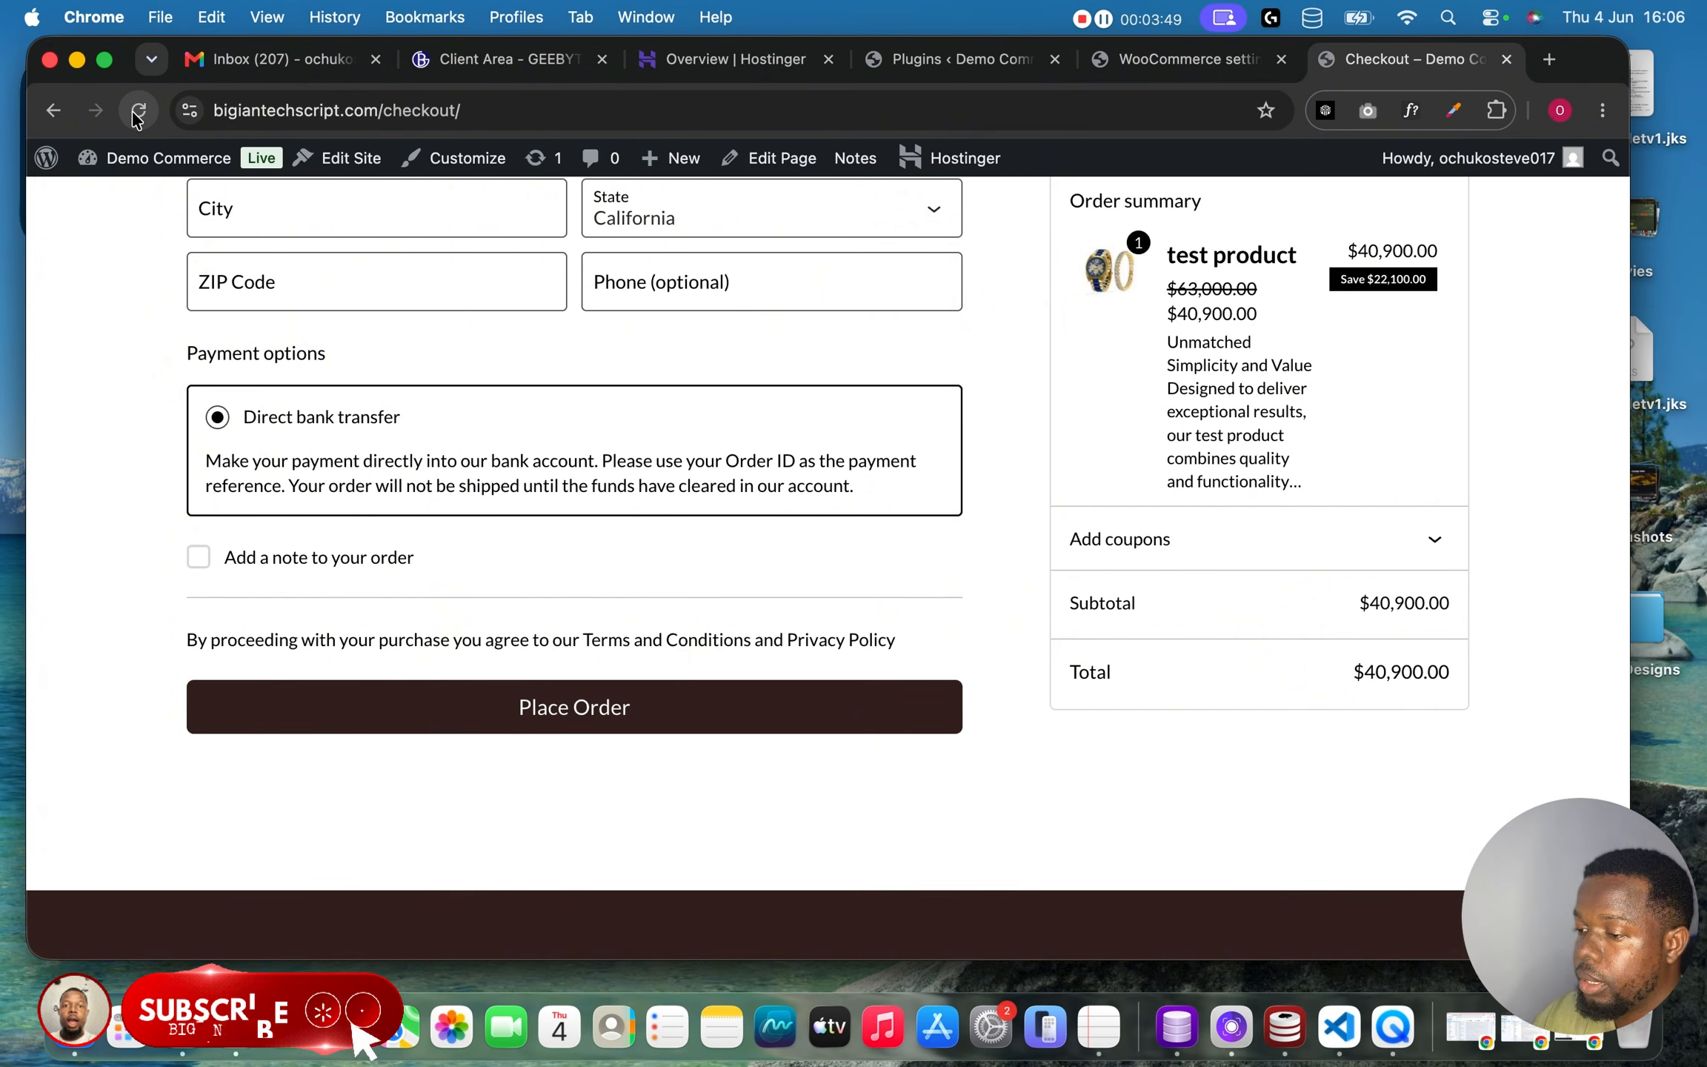
click(137, 112)
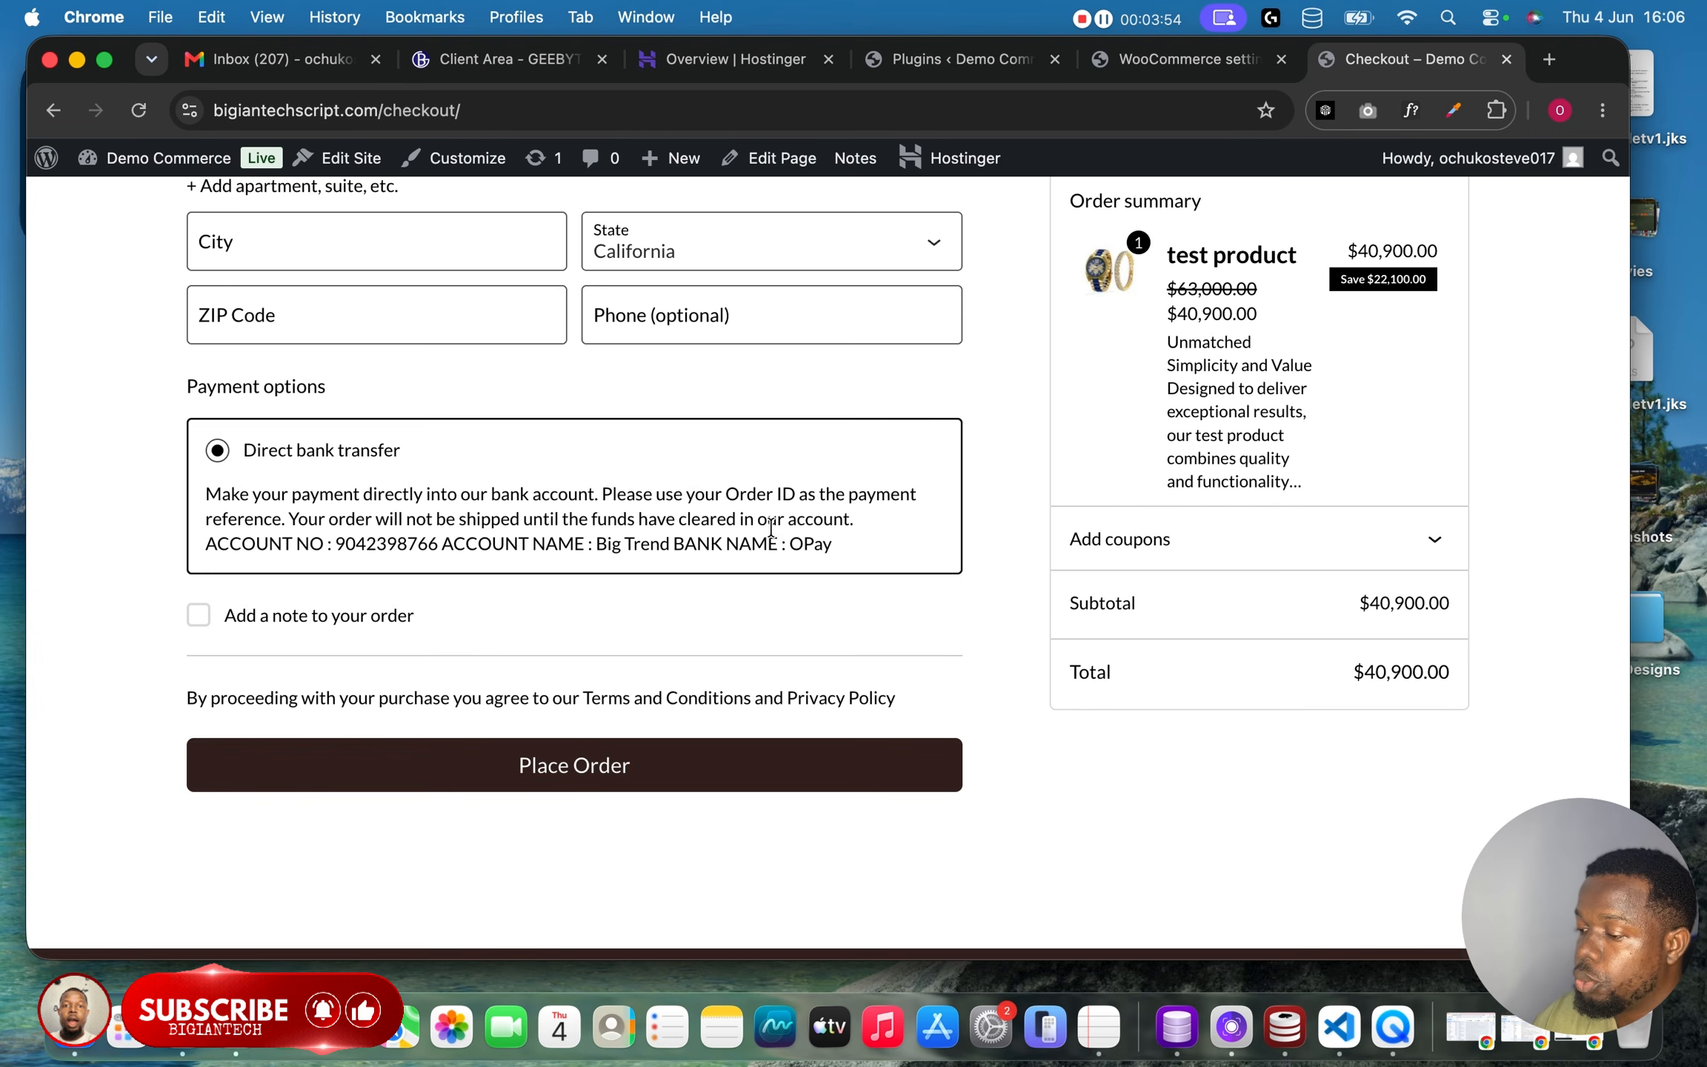
scroll(771, 527, down, 2)
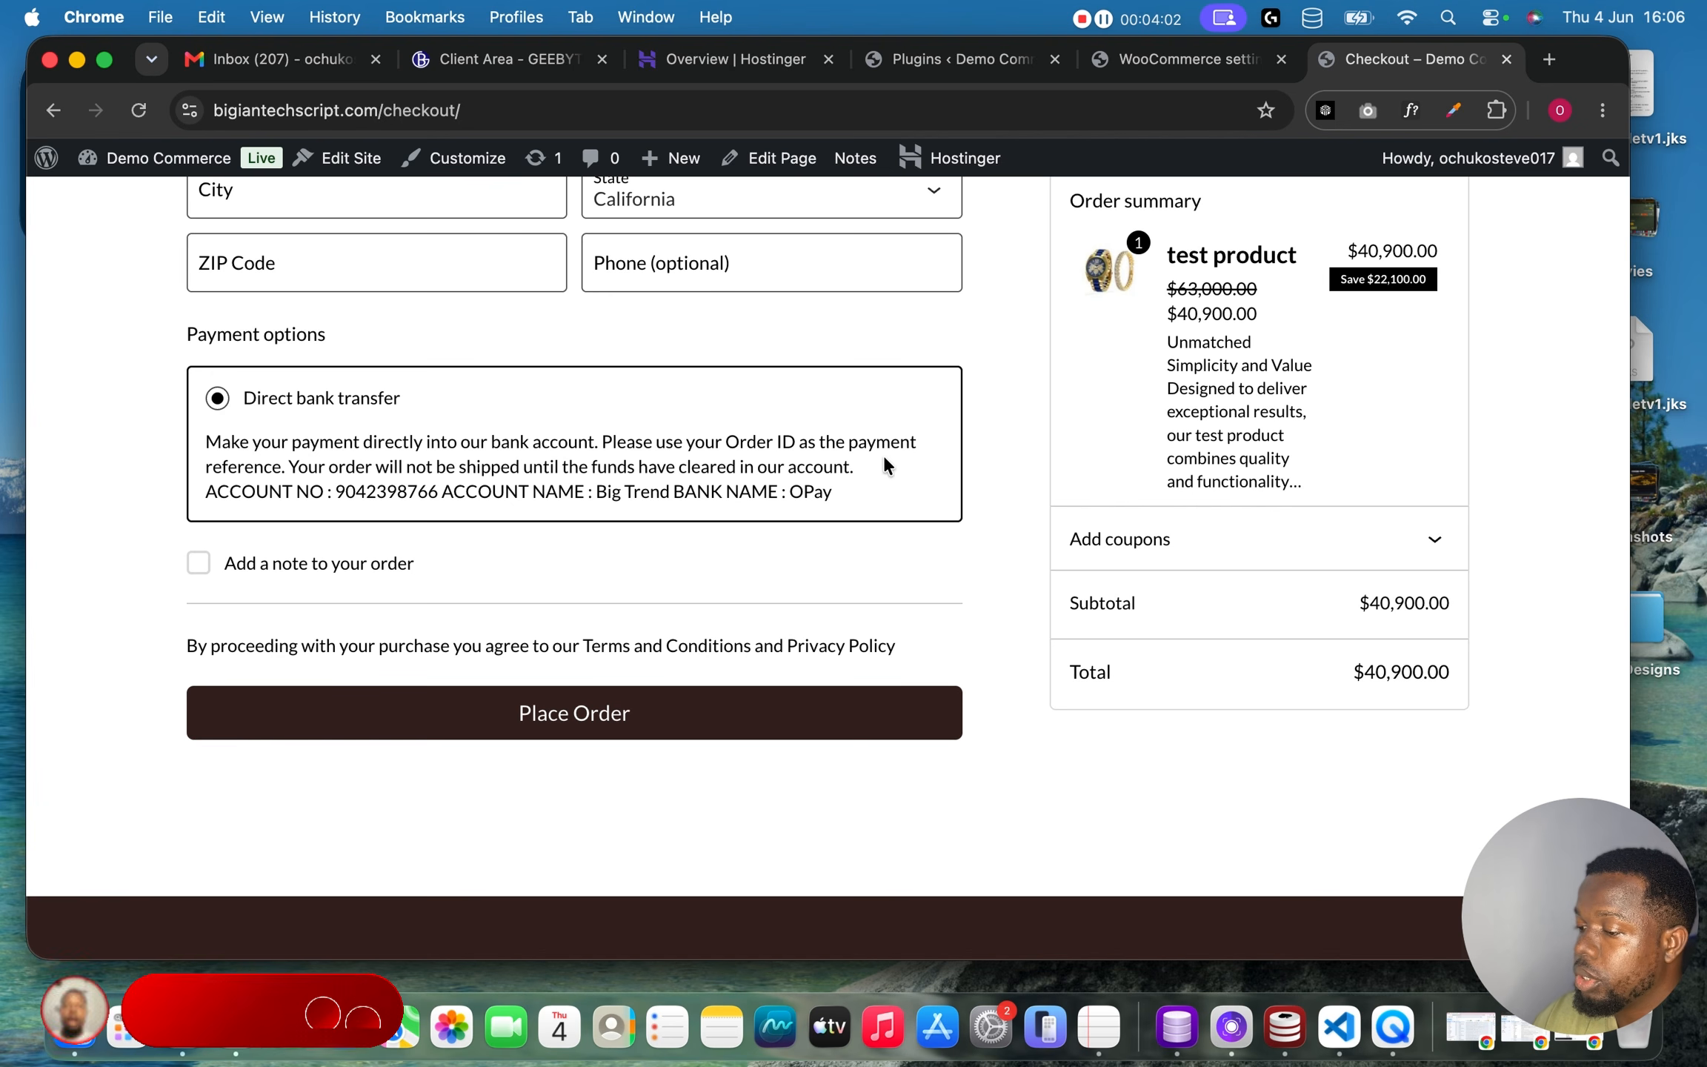
click(1158, 74)
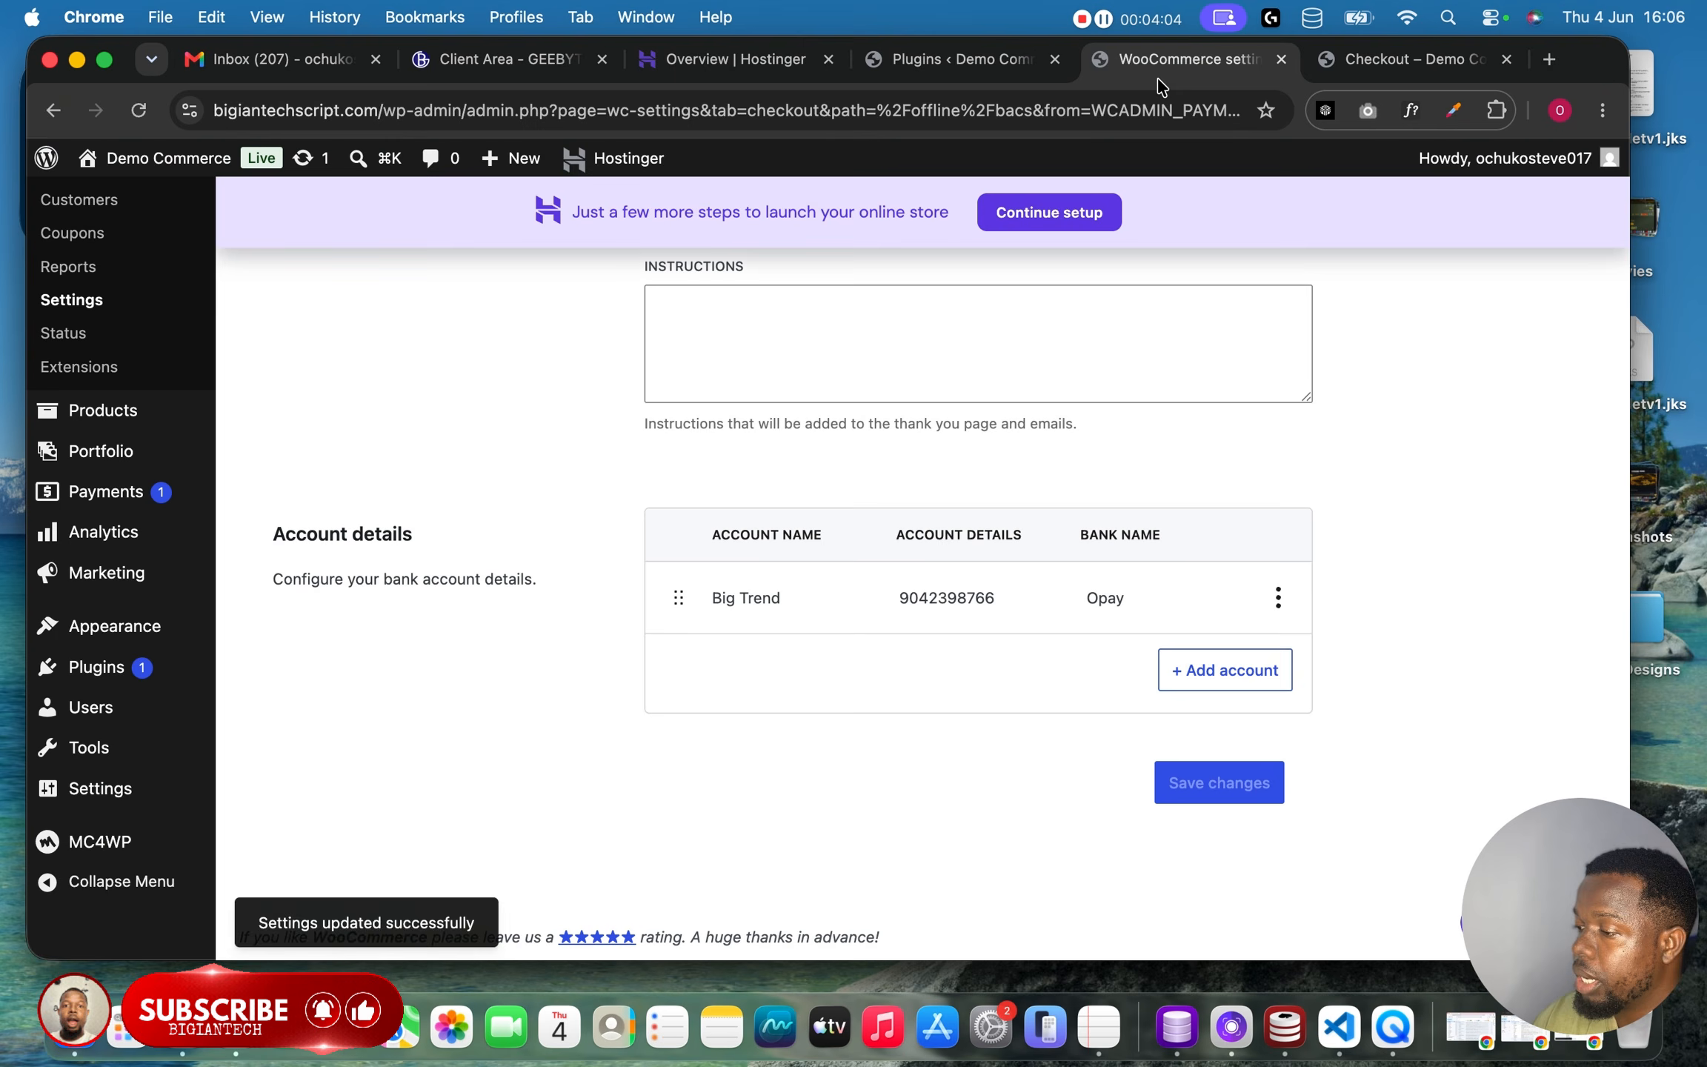
mouse_move(213, 628)
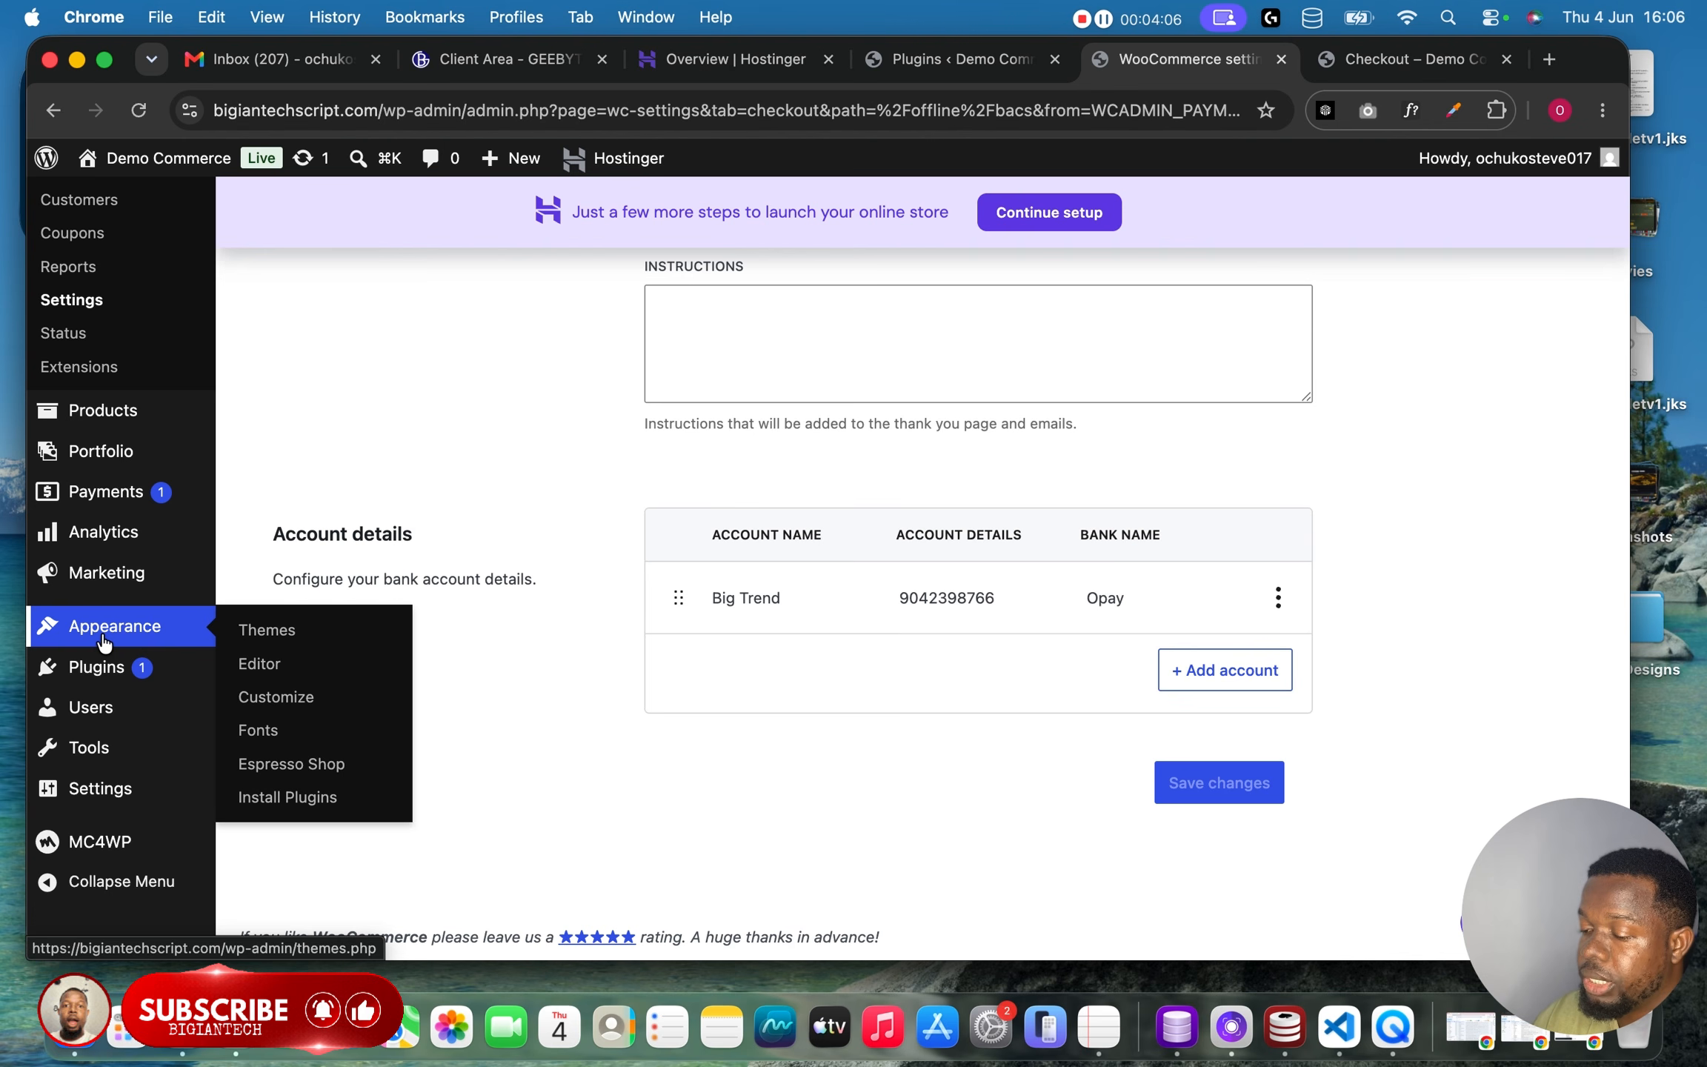
Open the Add Plugins page and search for Ainbae Receipt Upload for WooCommerce.
mouse_move(97, 665)
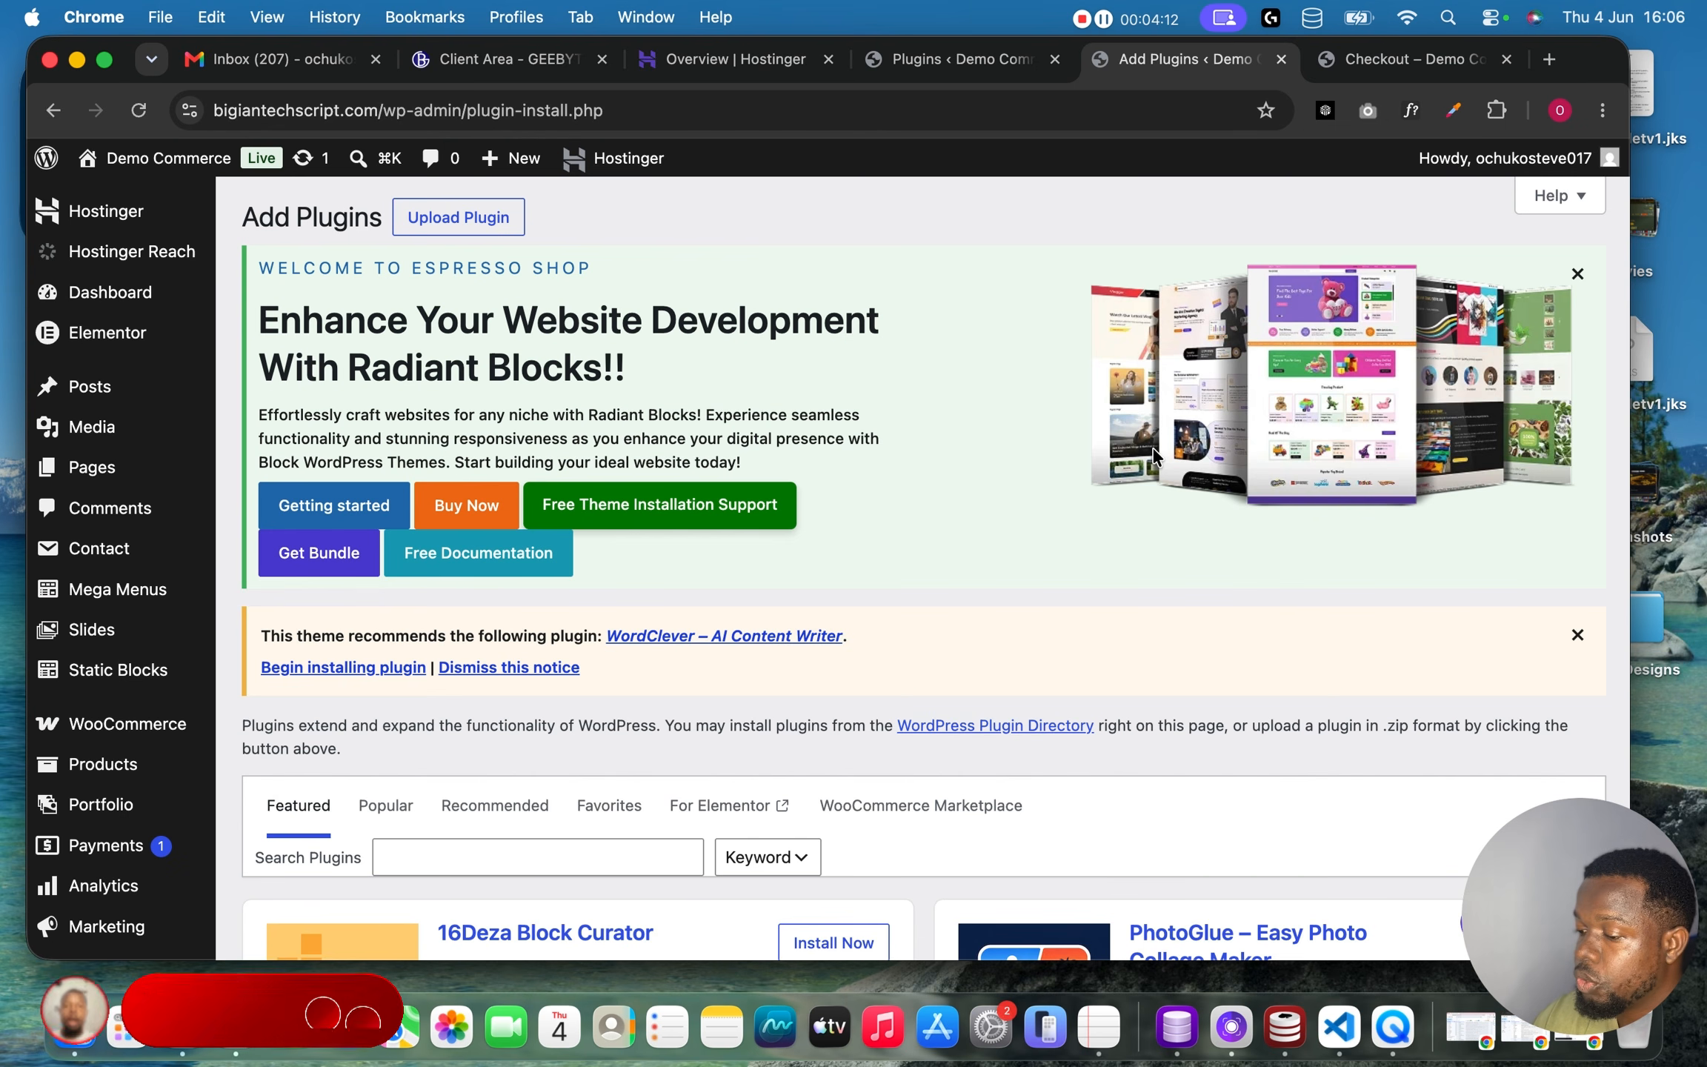
scroll(1005, 539, down, 5)
scroll(1007, 548, down, 2)
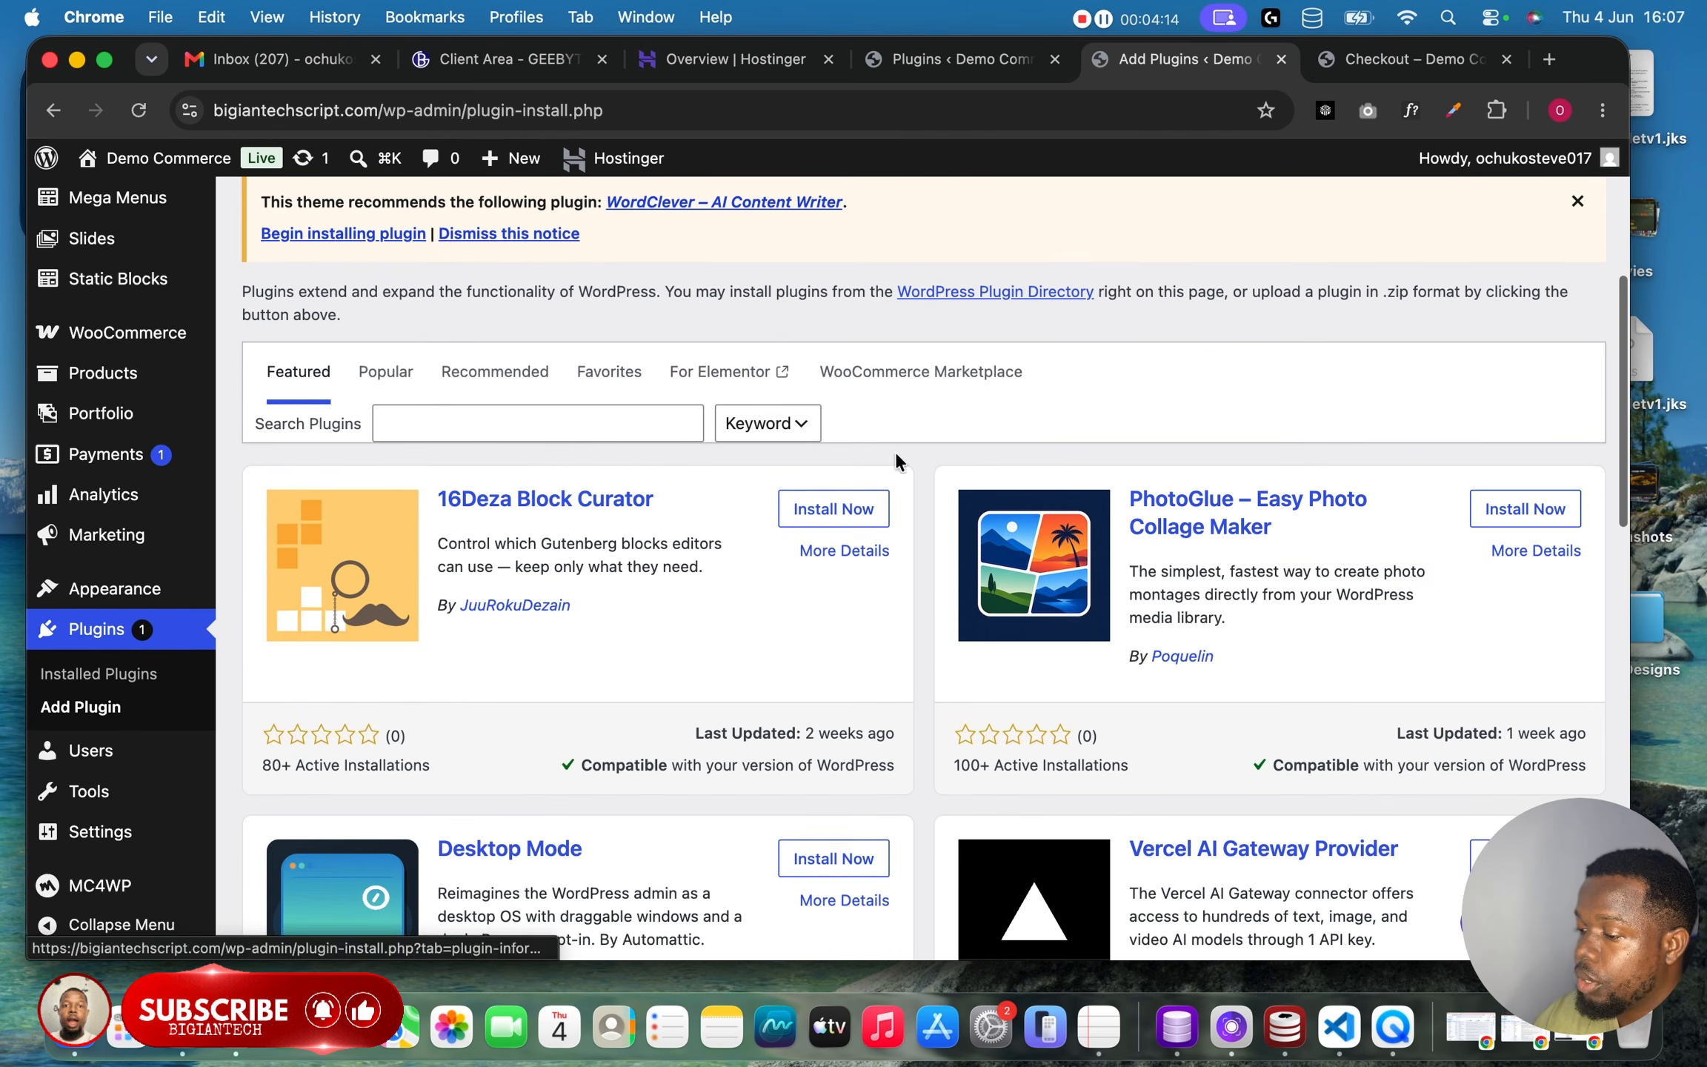
click(663, 427)
key(super+v)
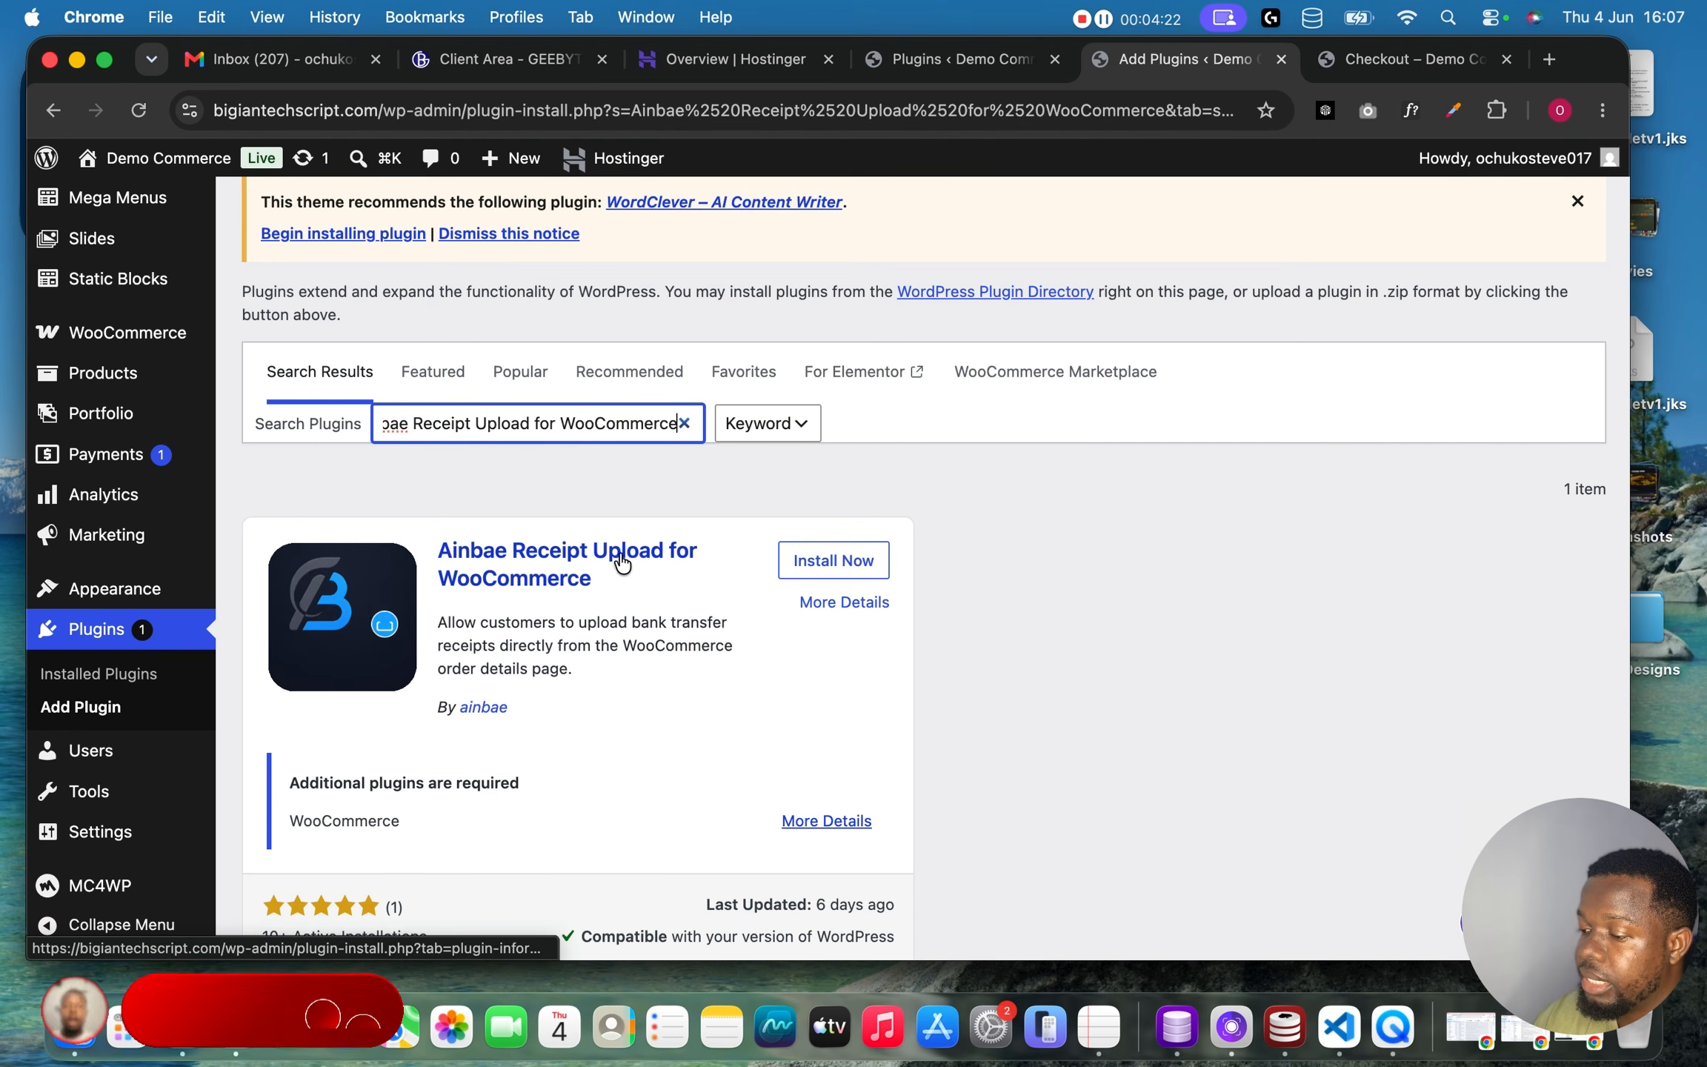
Install and activate the Ainbae Receipt Upload for WooCommerce plugin.
click(963, 477)
scroll(1040, 618, down, 2)
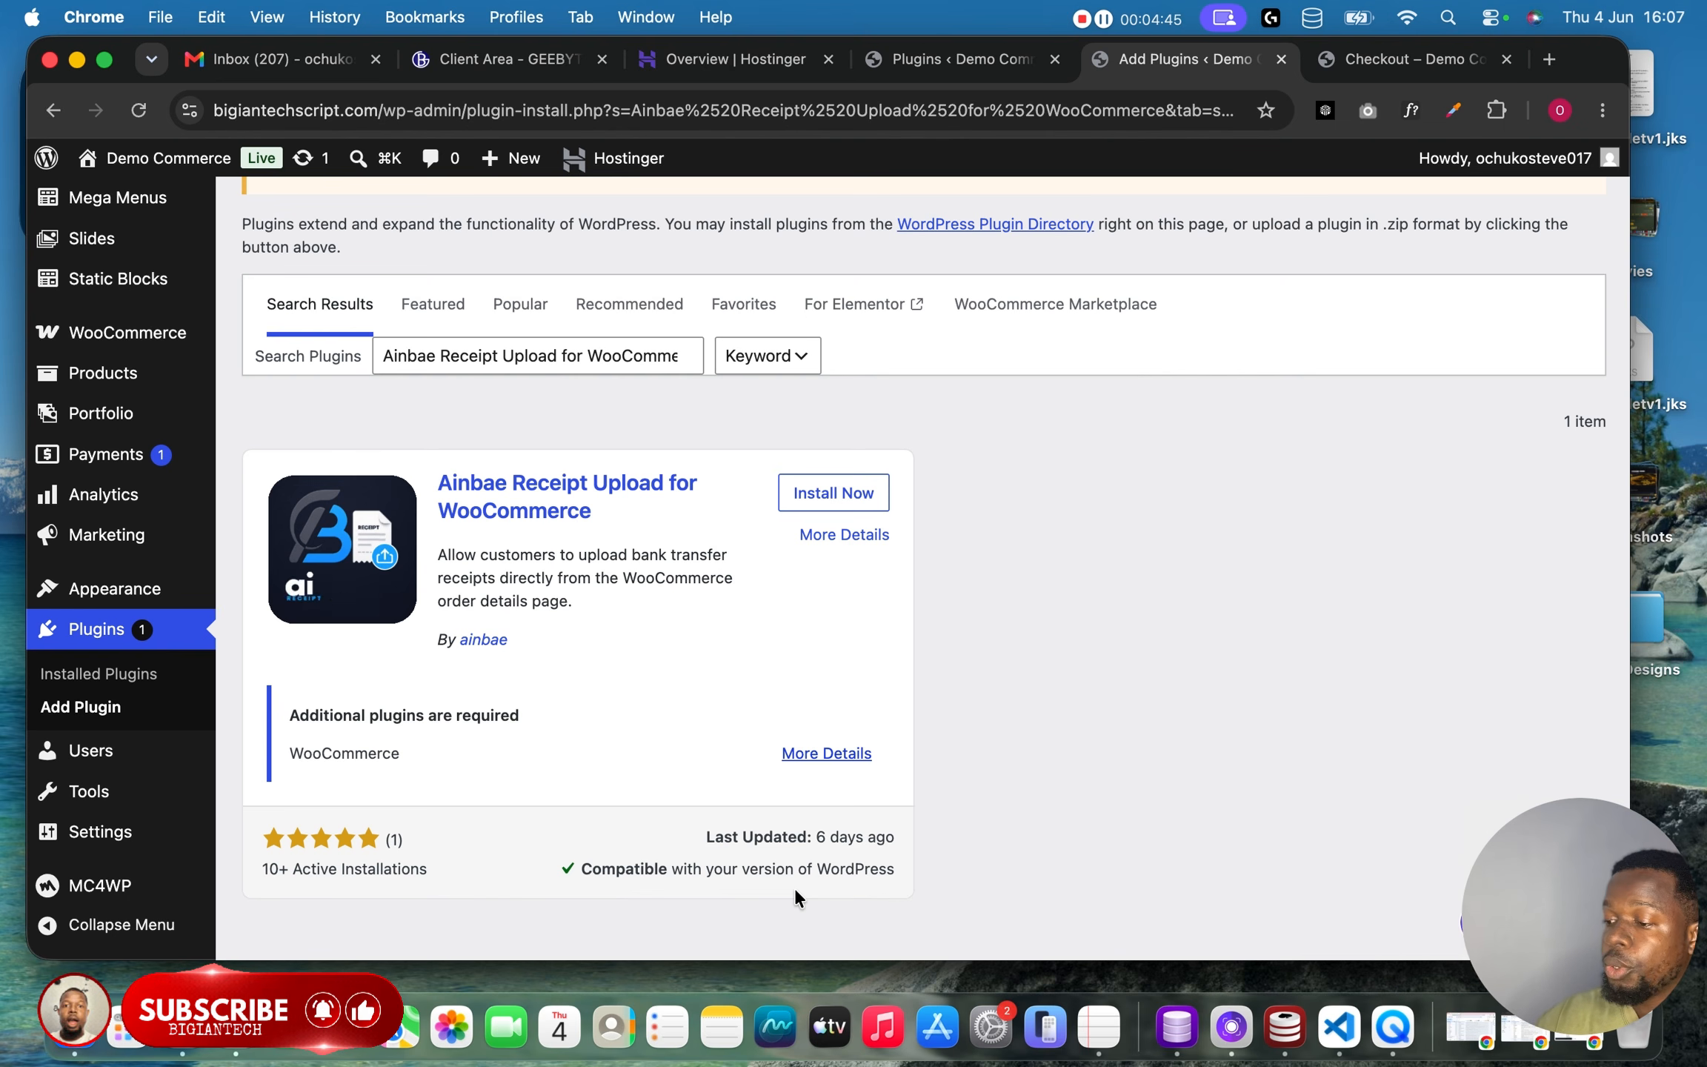
scroll(796, 887, up, 3)
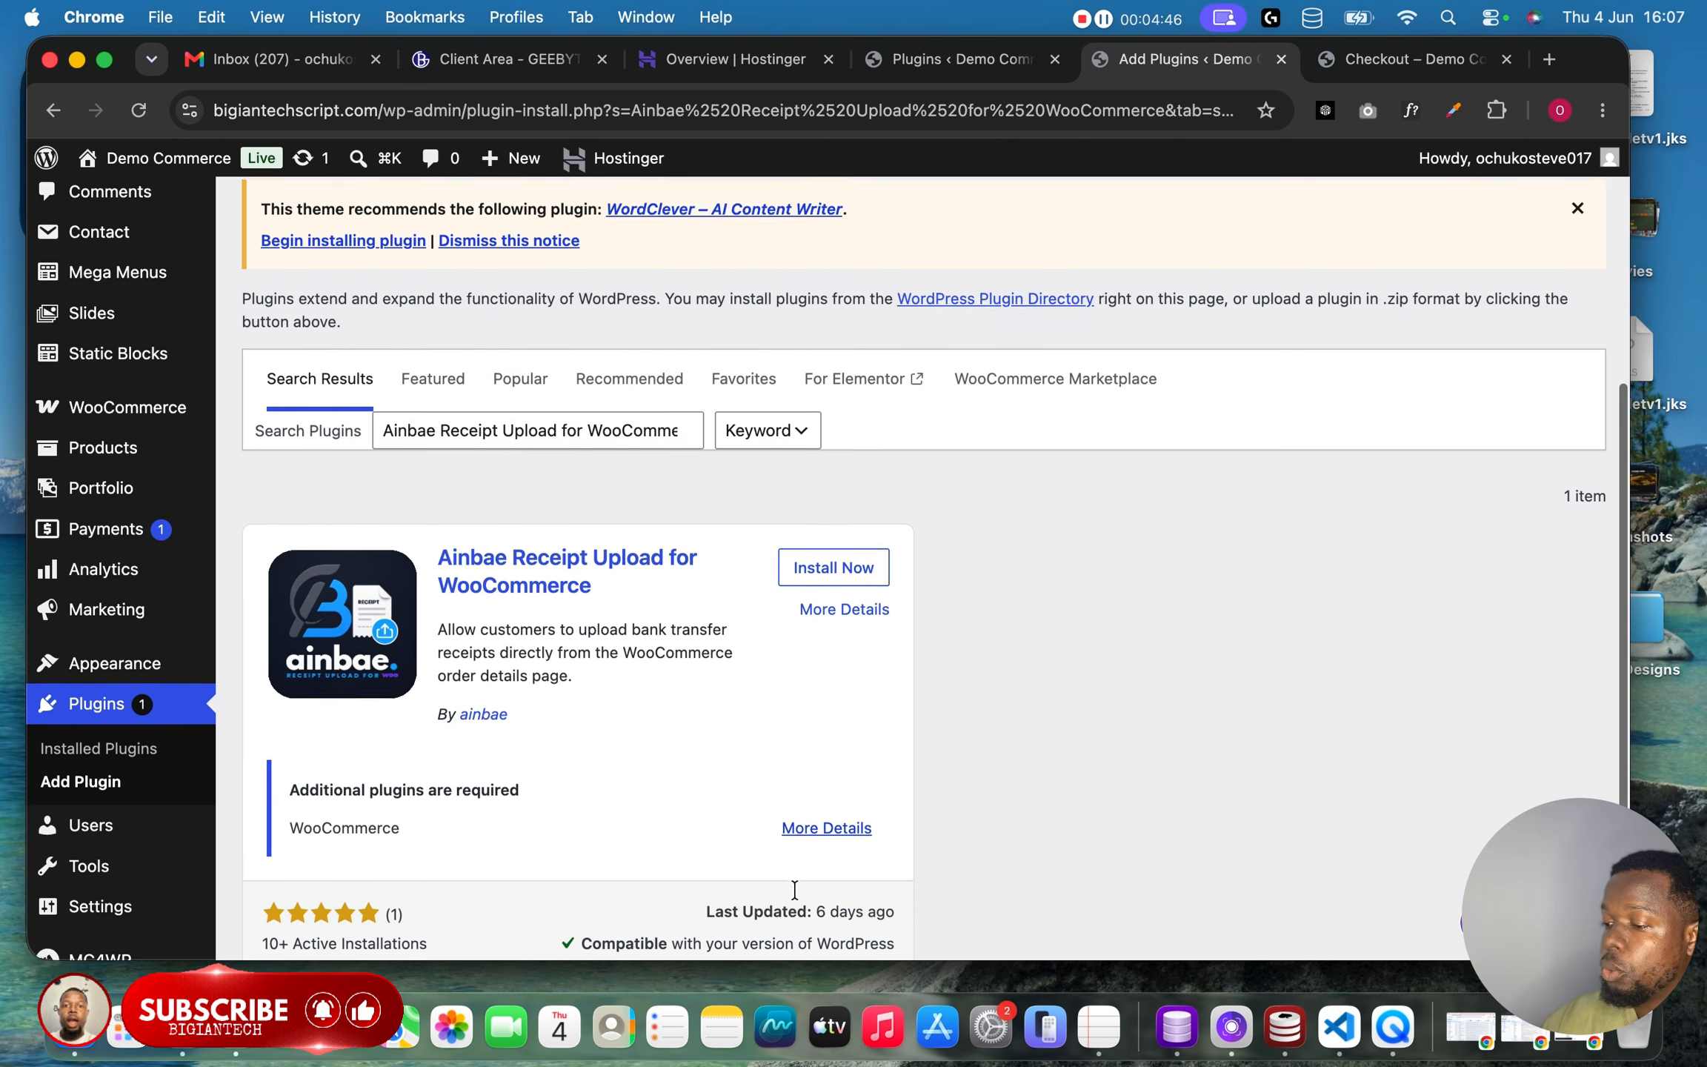
scroll(795, 889, down, 2)
click(845, 522)
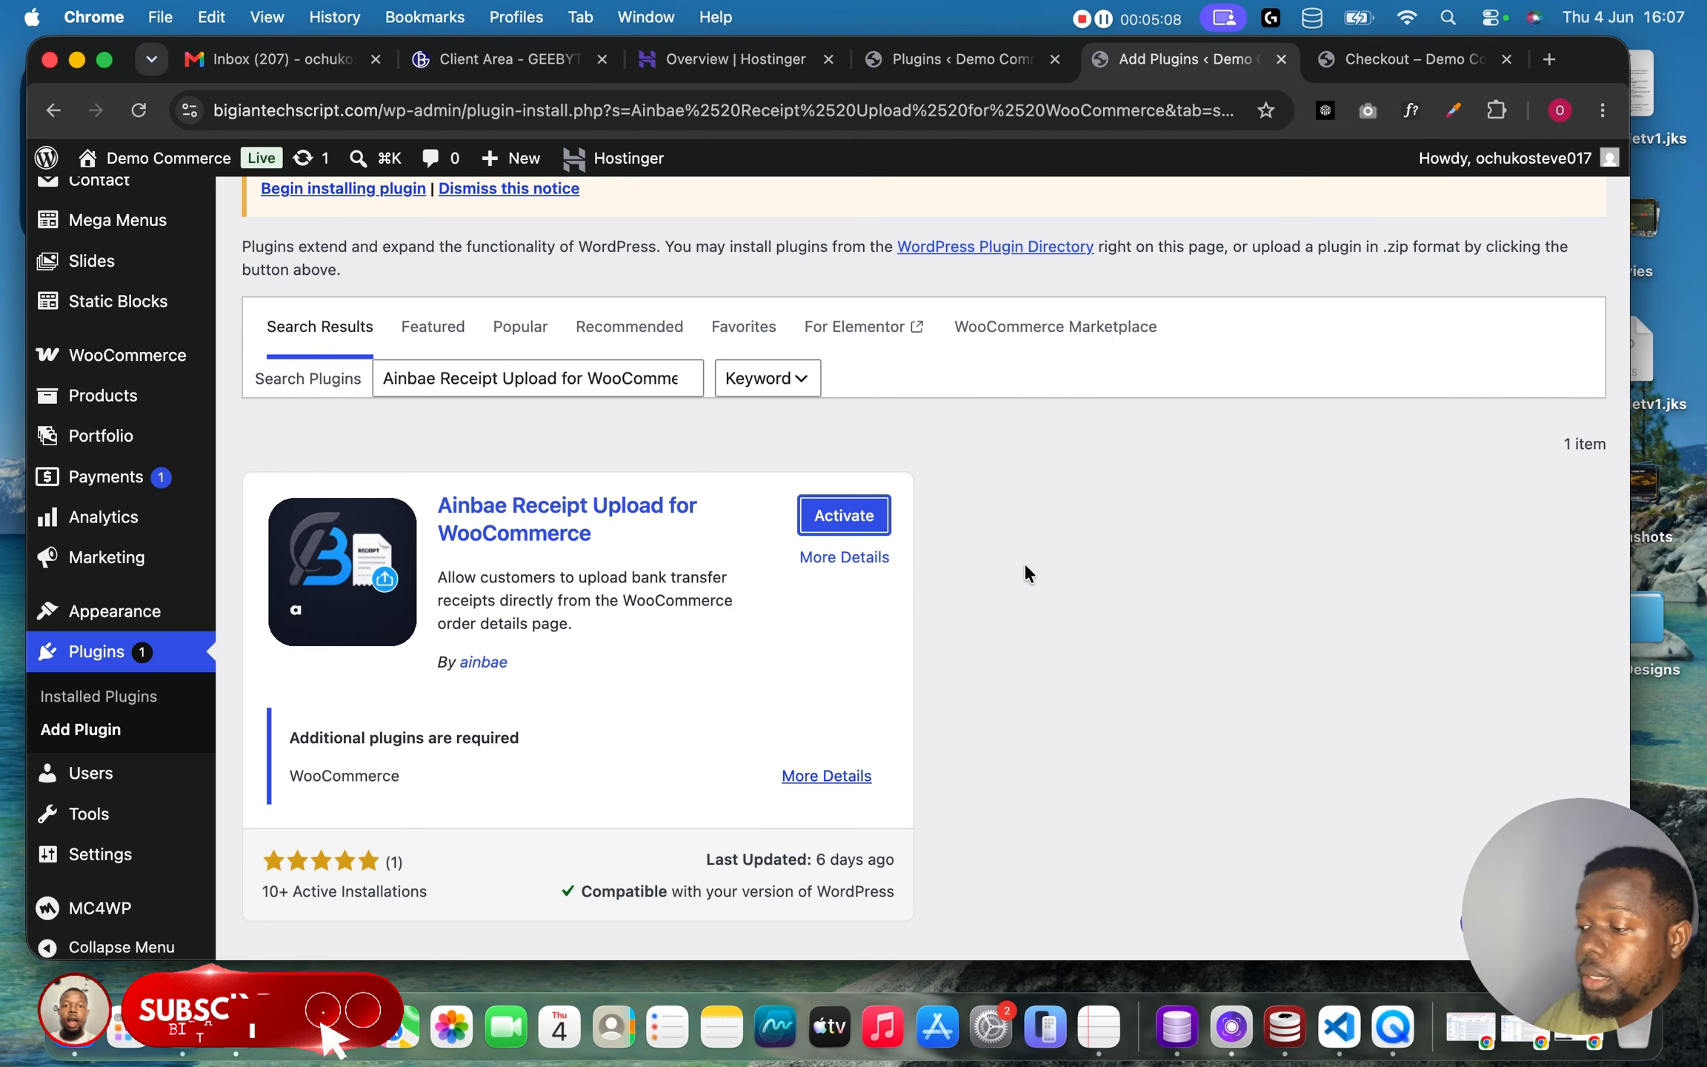
click(857, 518)
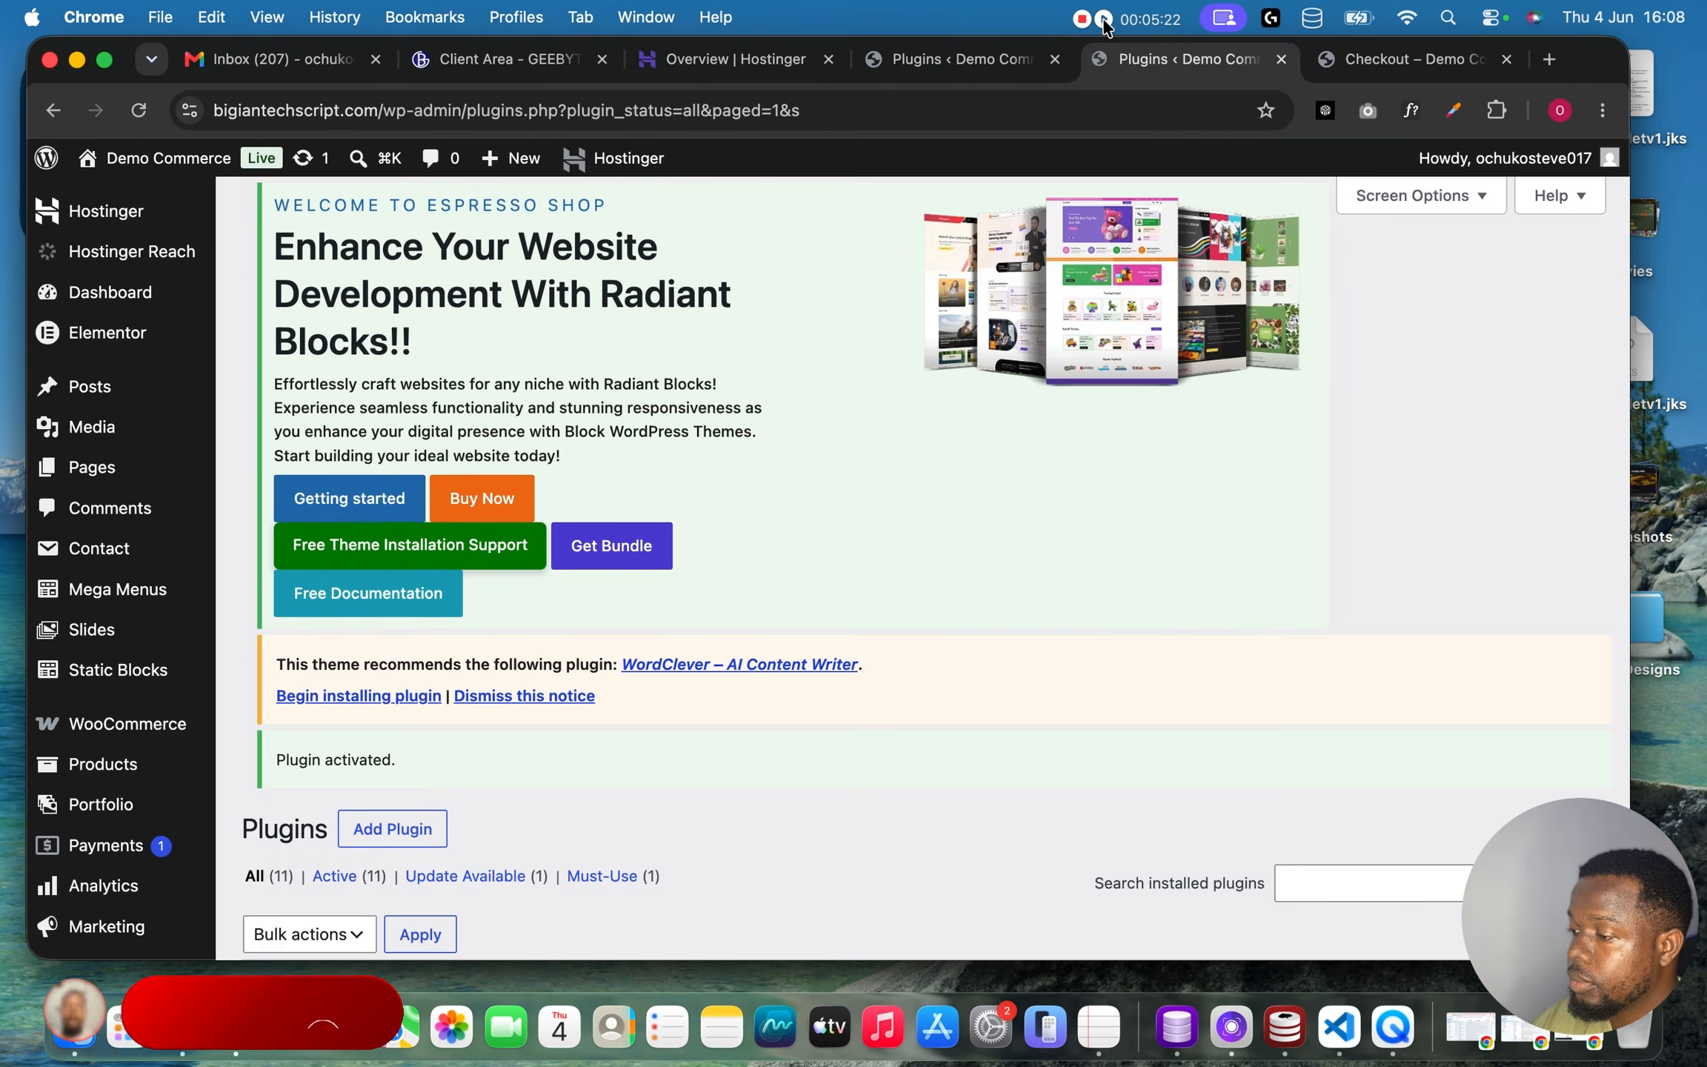
Open the plugin's Upload Receipt settings and enter the store's WhatsApp number with the +234 country code.
scroll(1067, 645, down, 8)
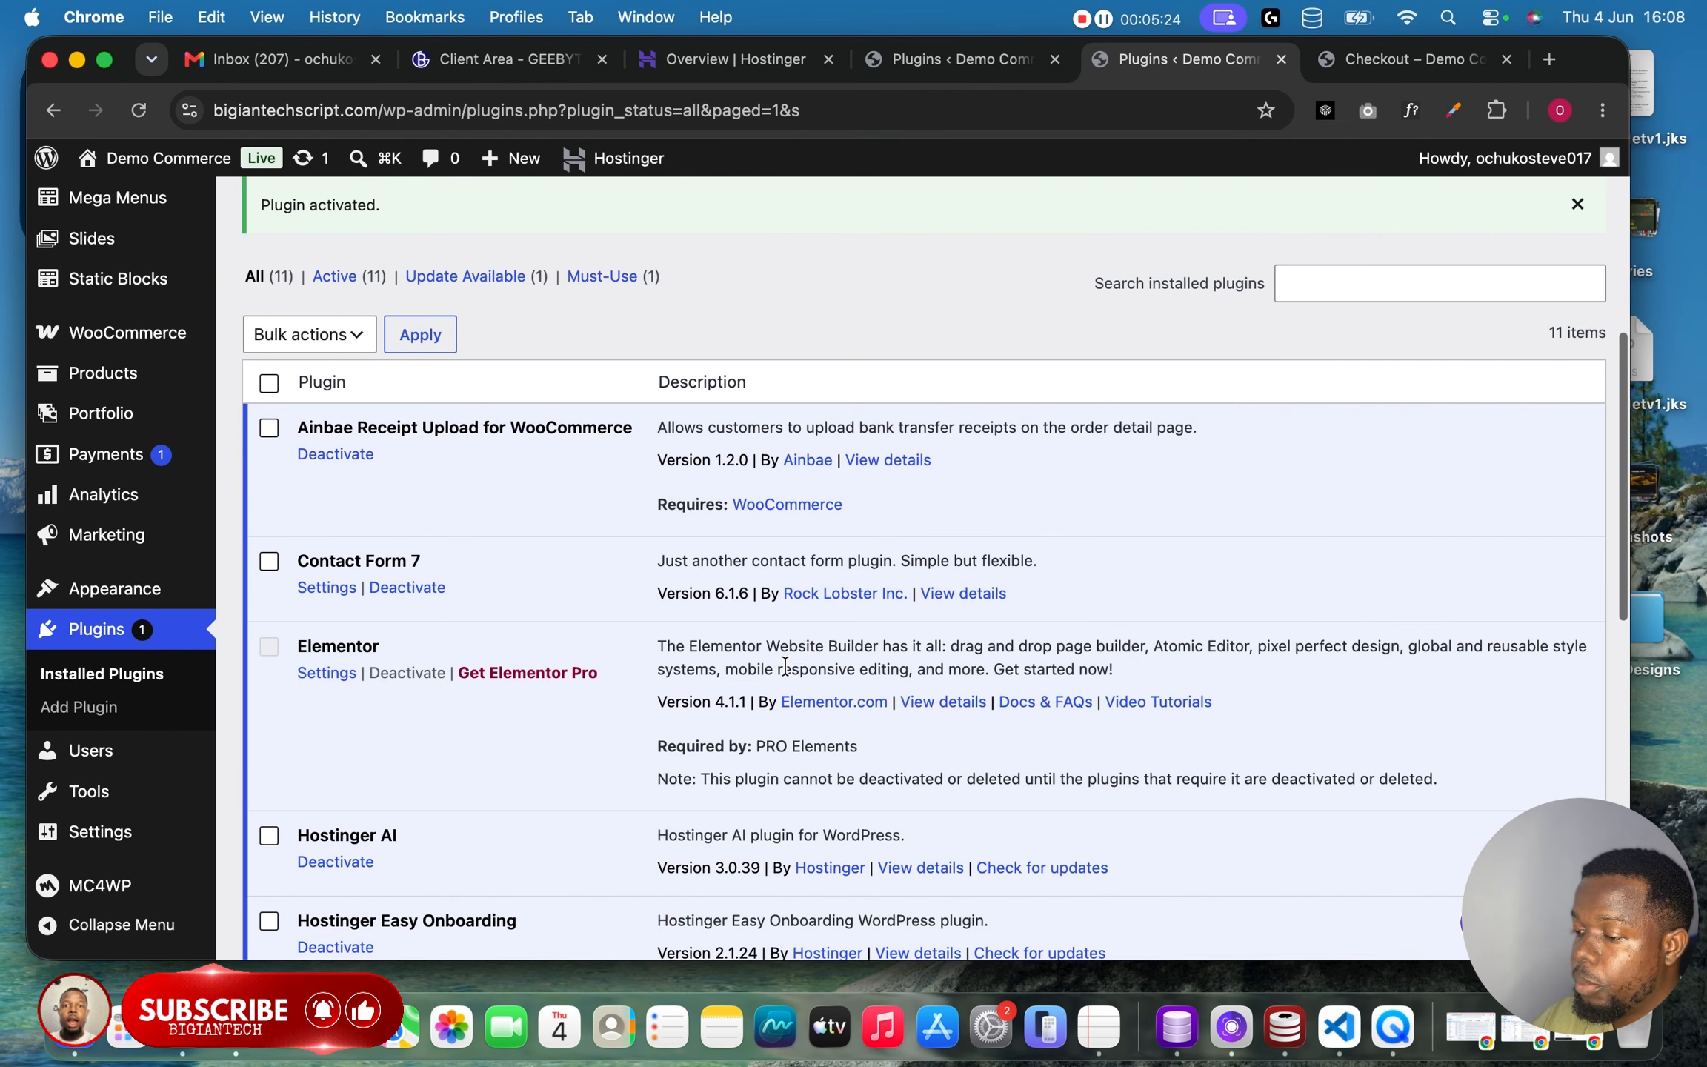
scroll(769, 667, down, 10)
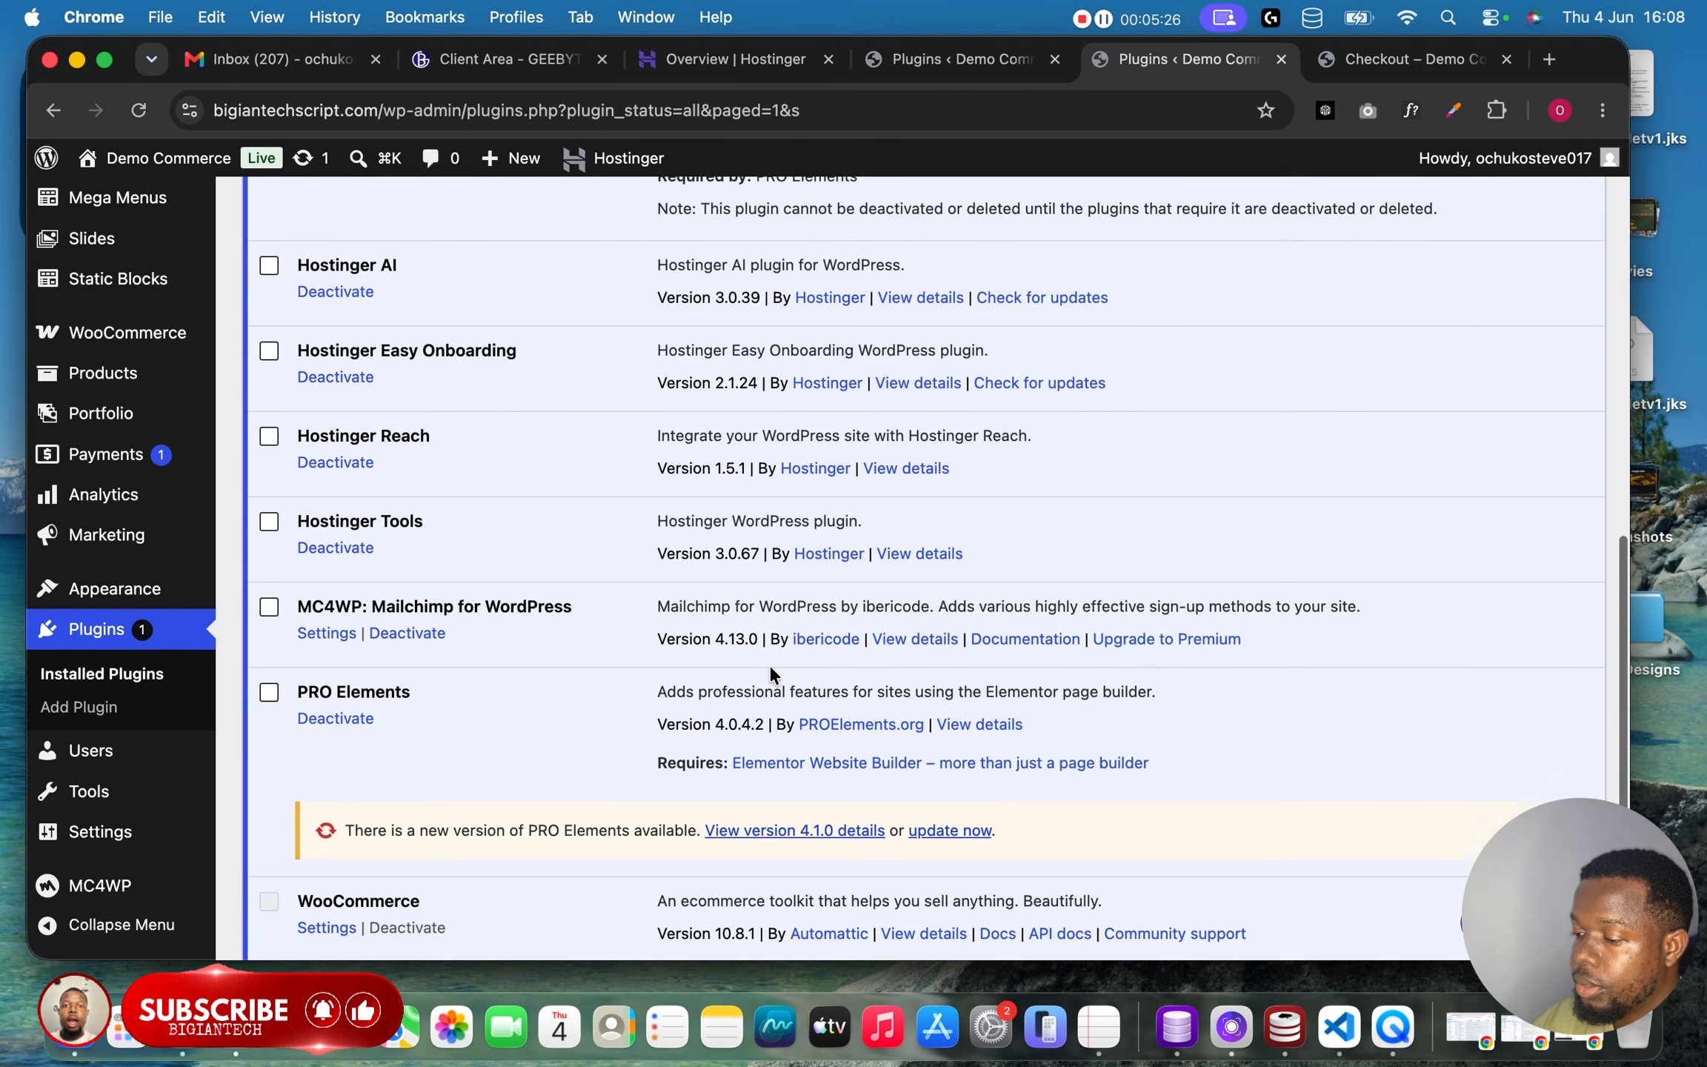
scroll(771, 671, down, 4)
scroll(771, 668, up, 11)
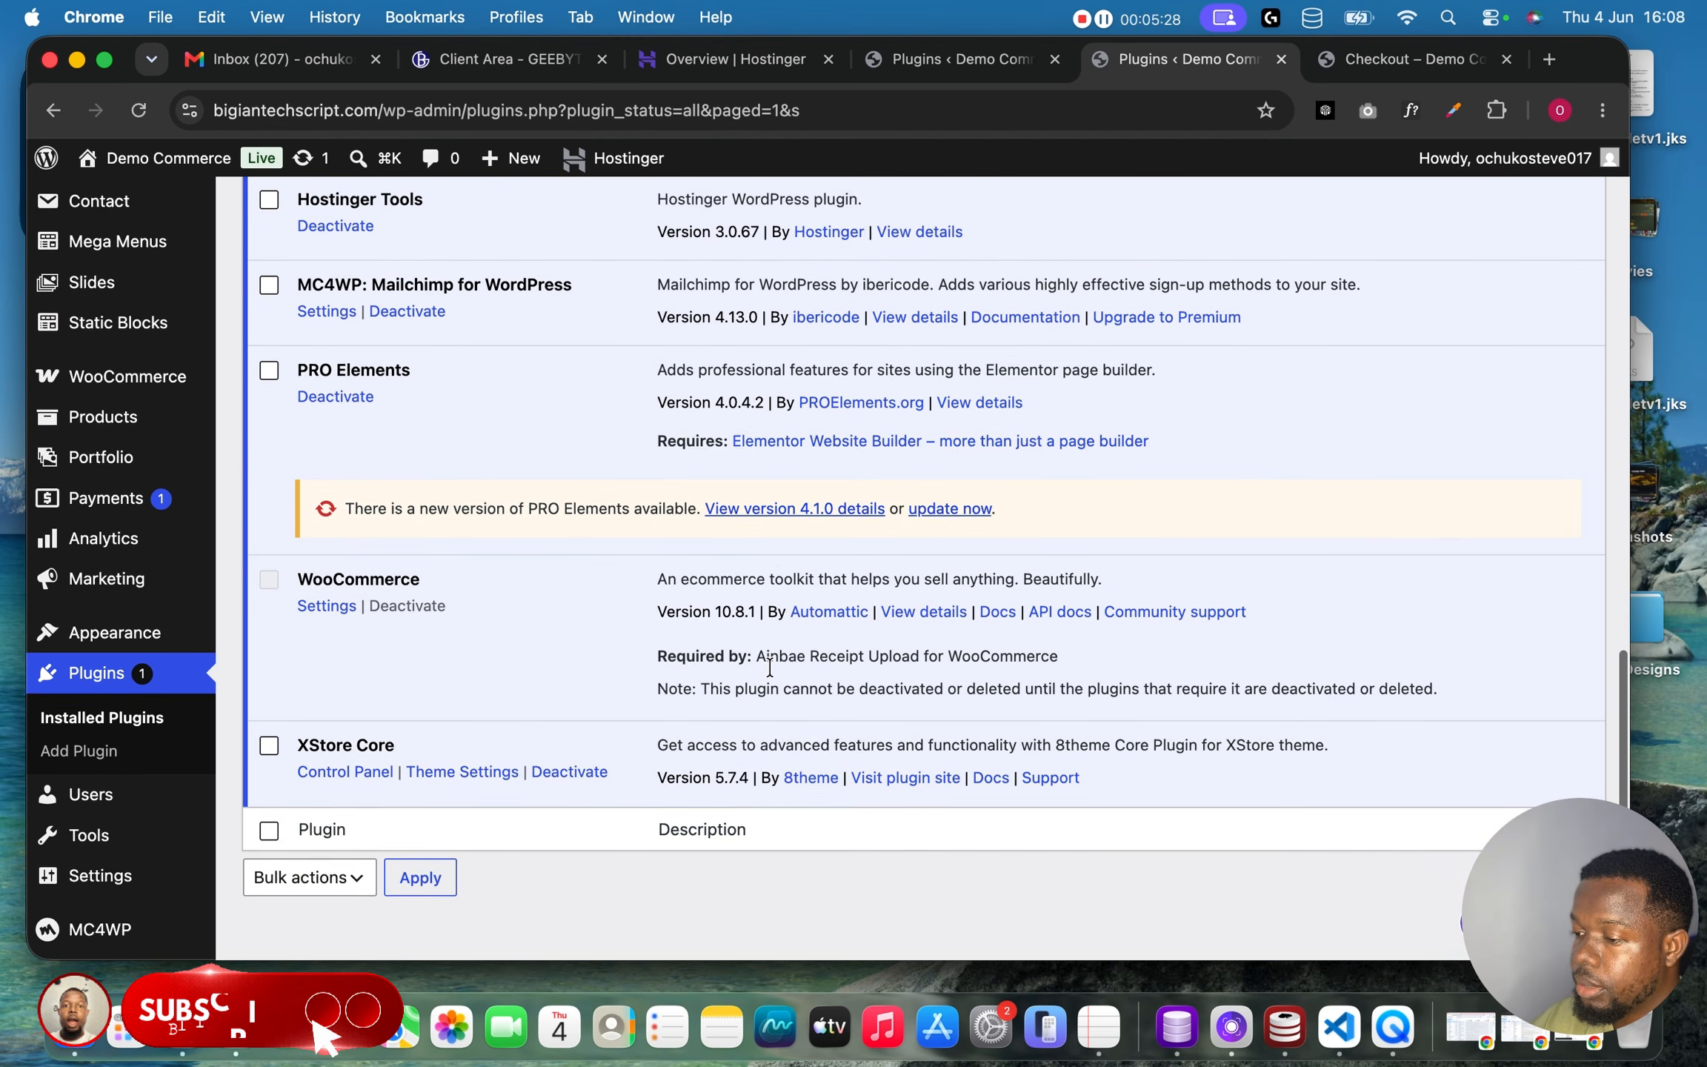
scroll(770, 664, up, 3)
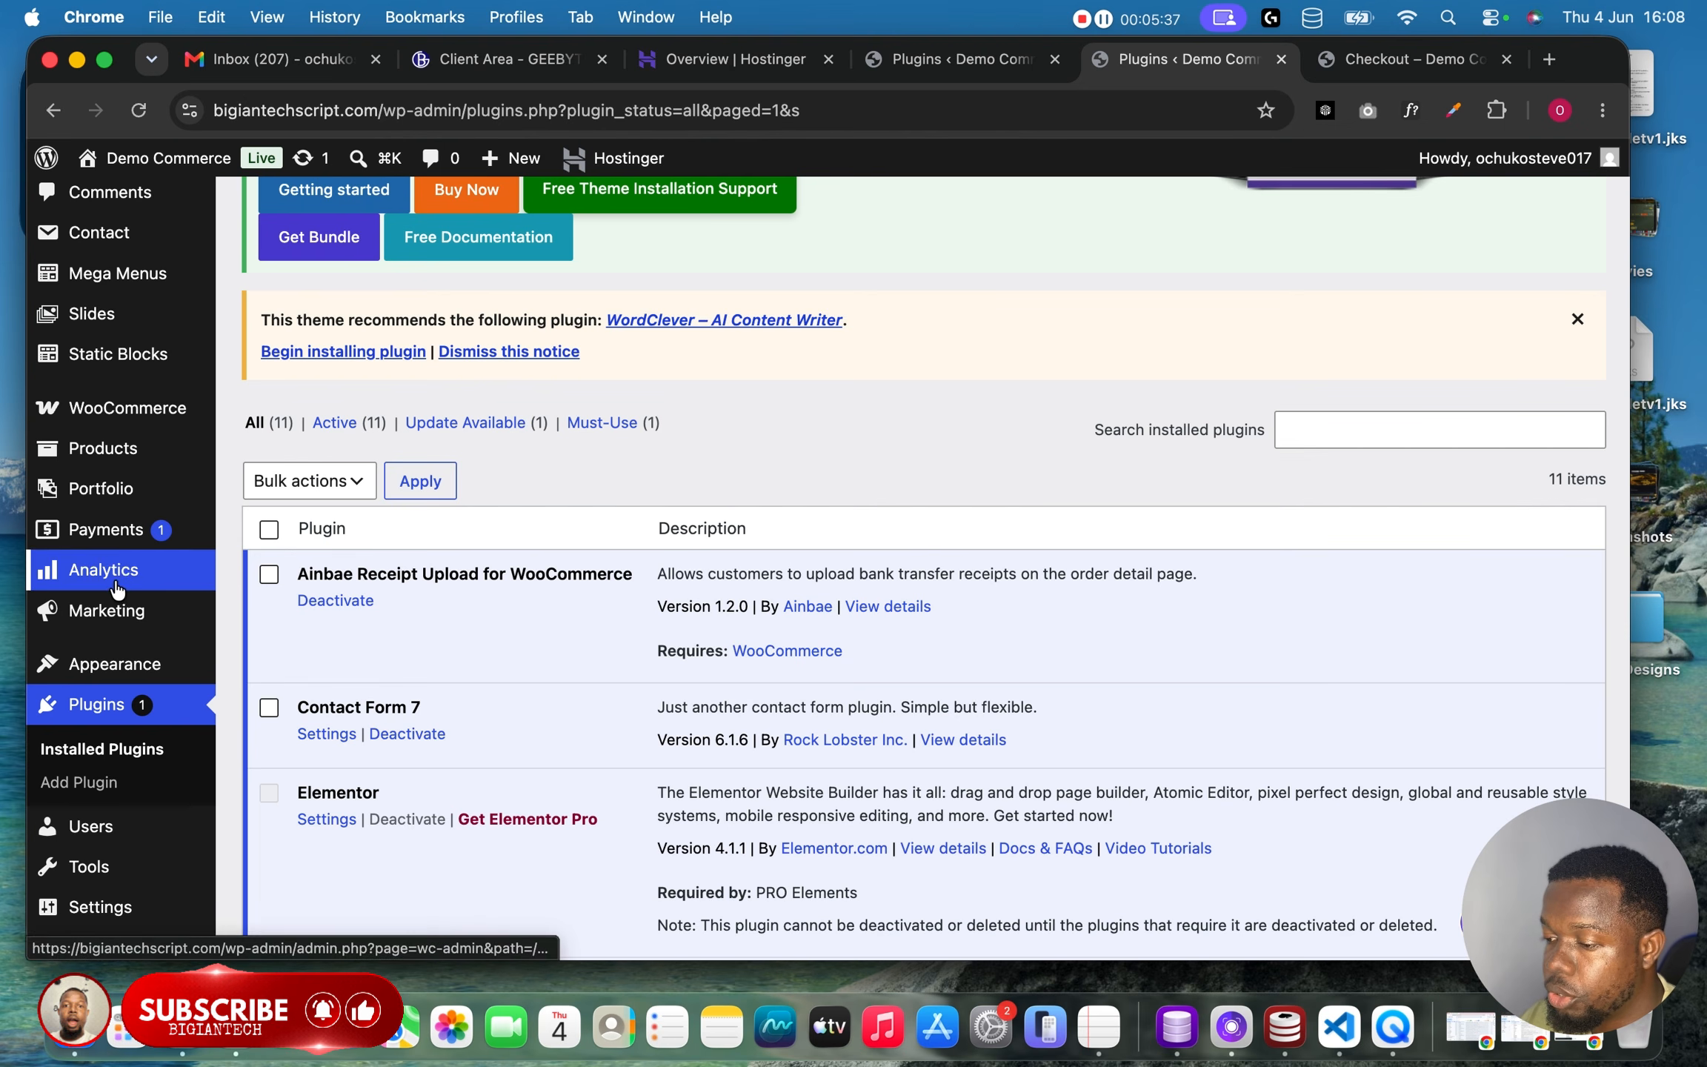
mouse_move(118, 408)
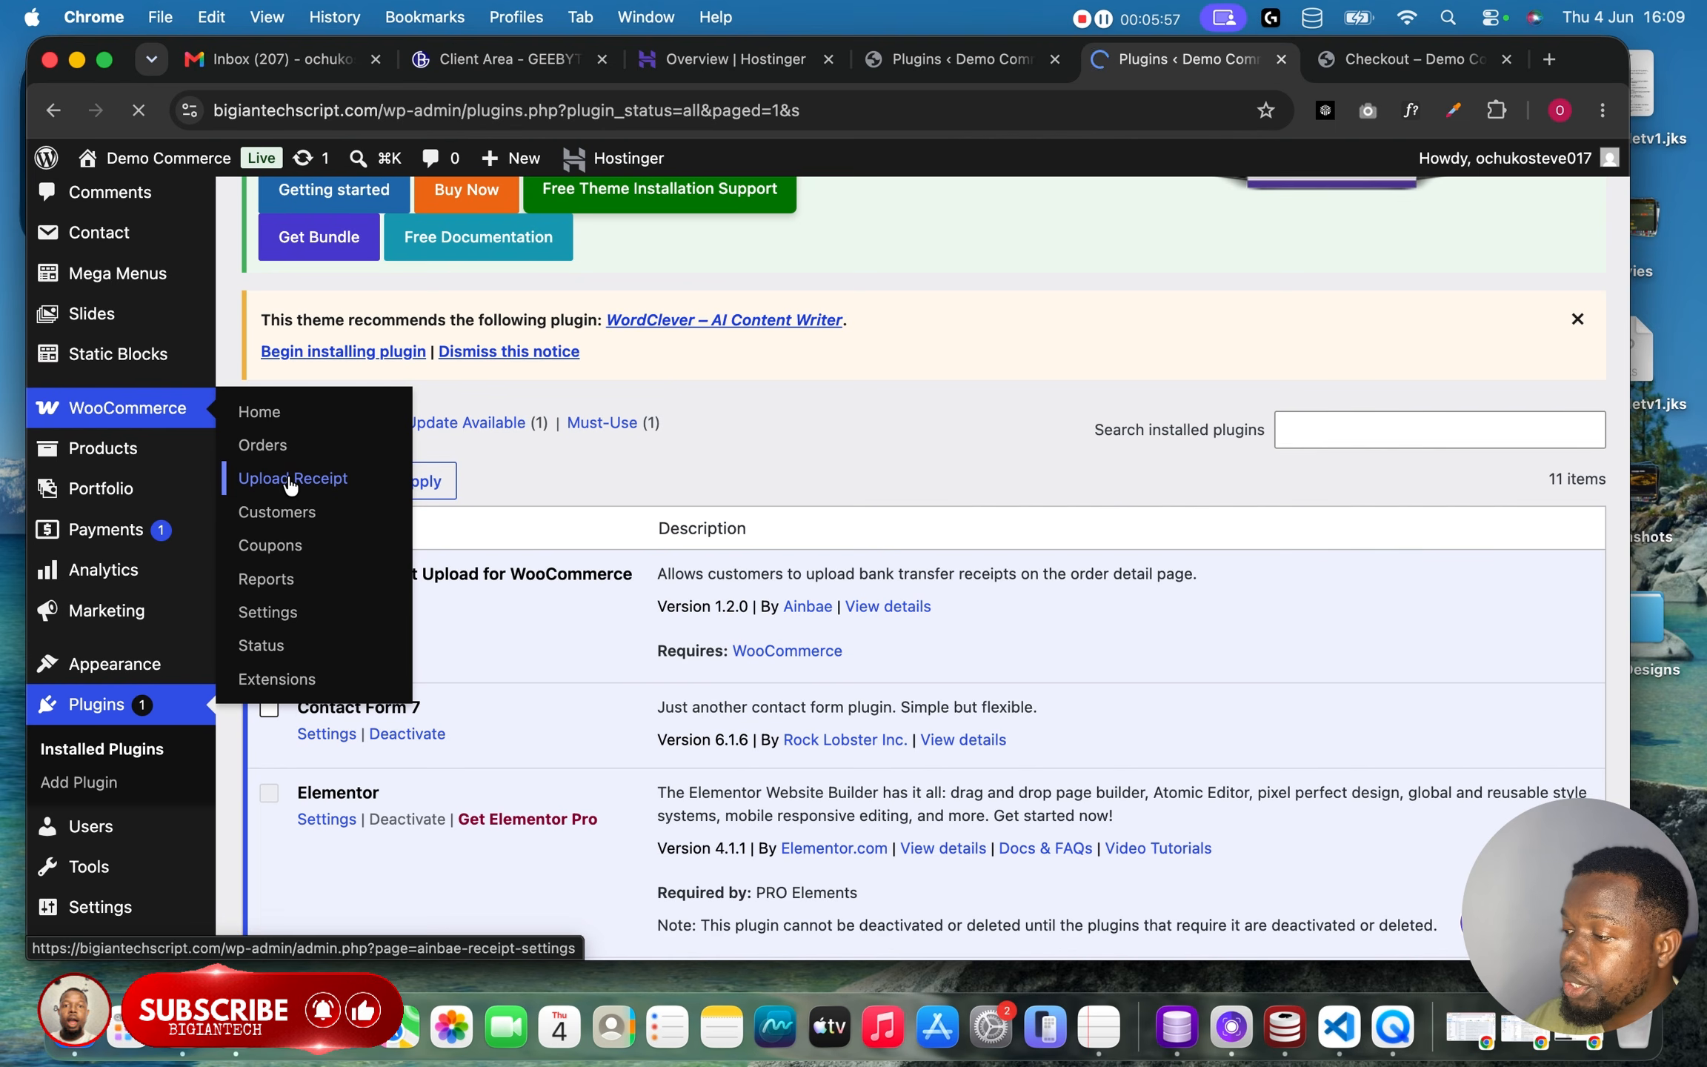
scroll(563, 586, down, 2)
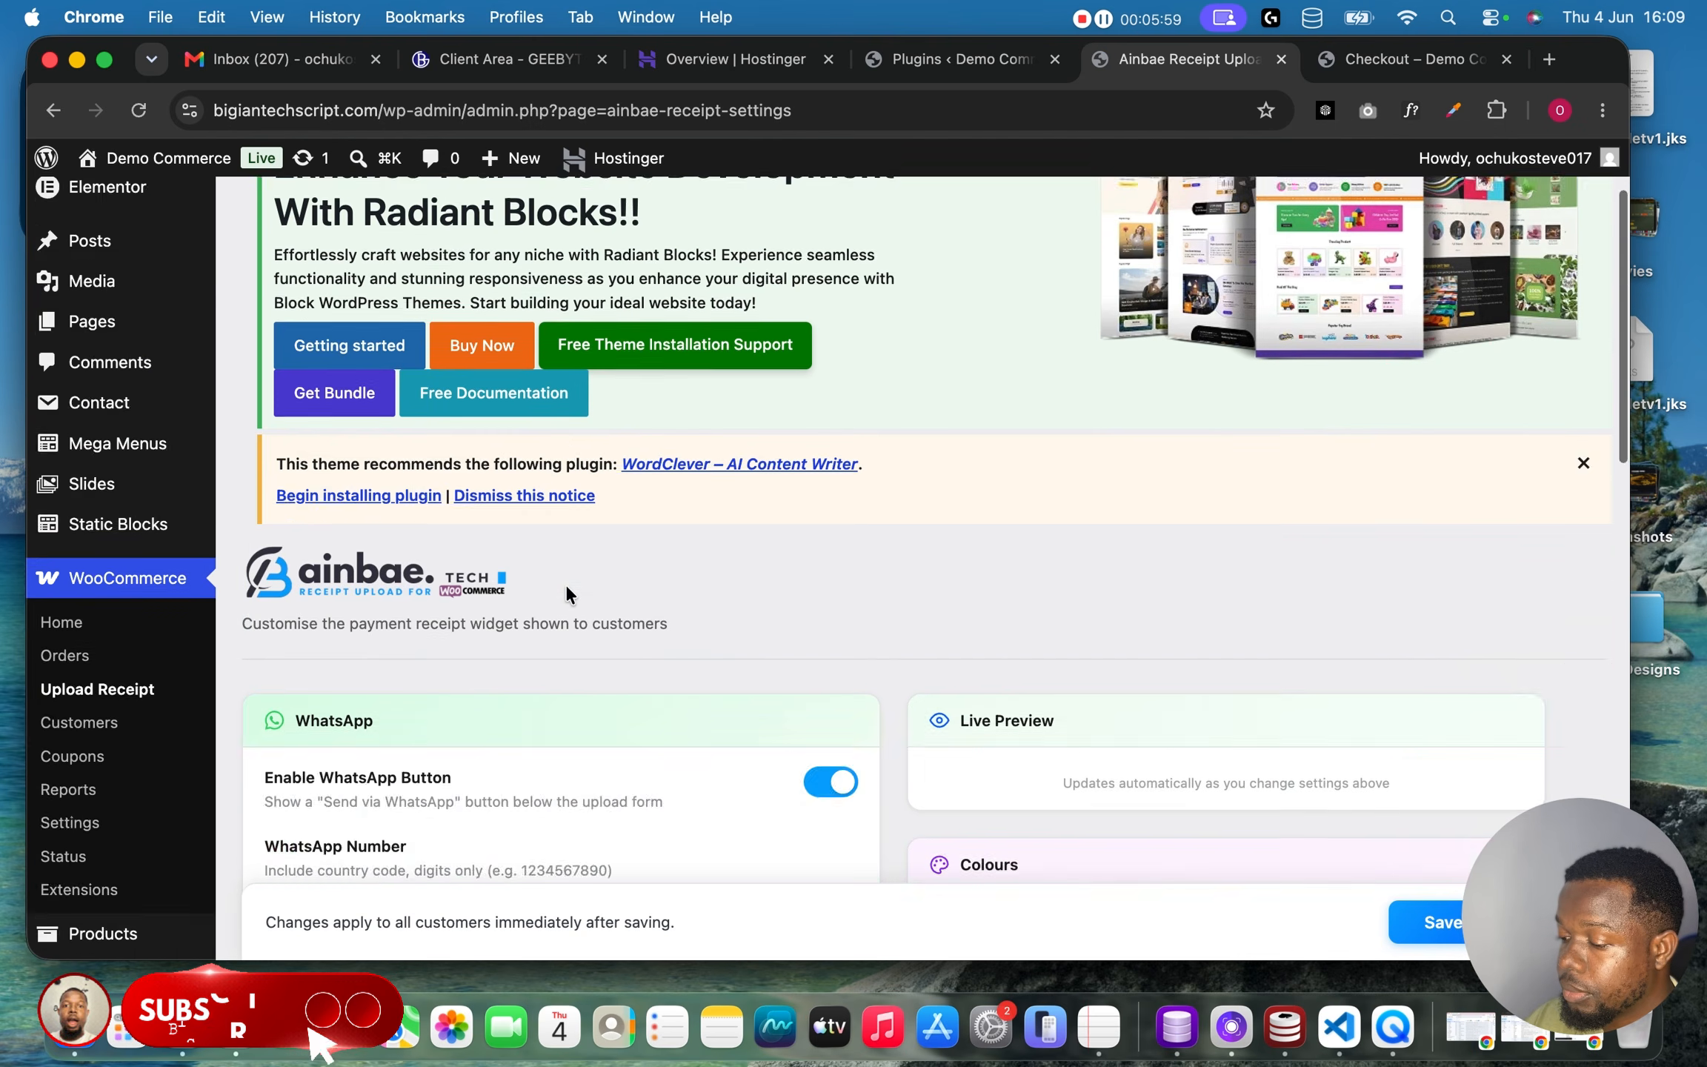
scroll(567, 593, down, 6)
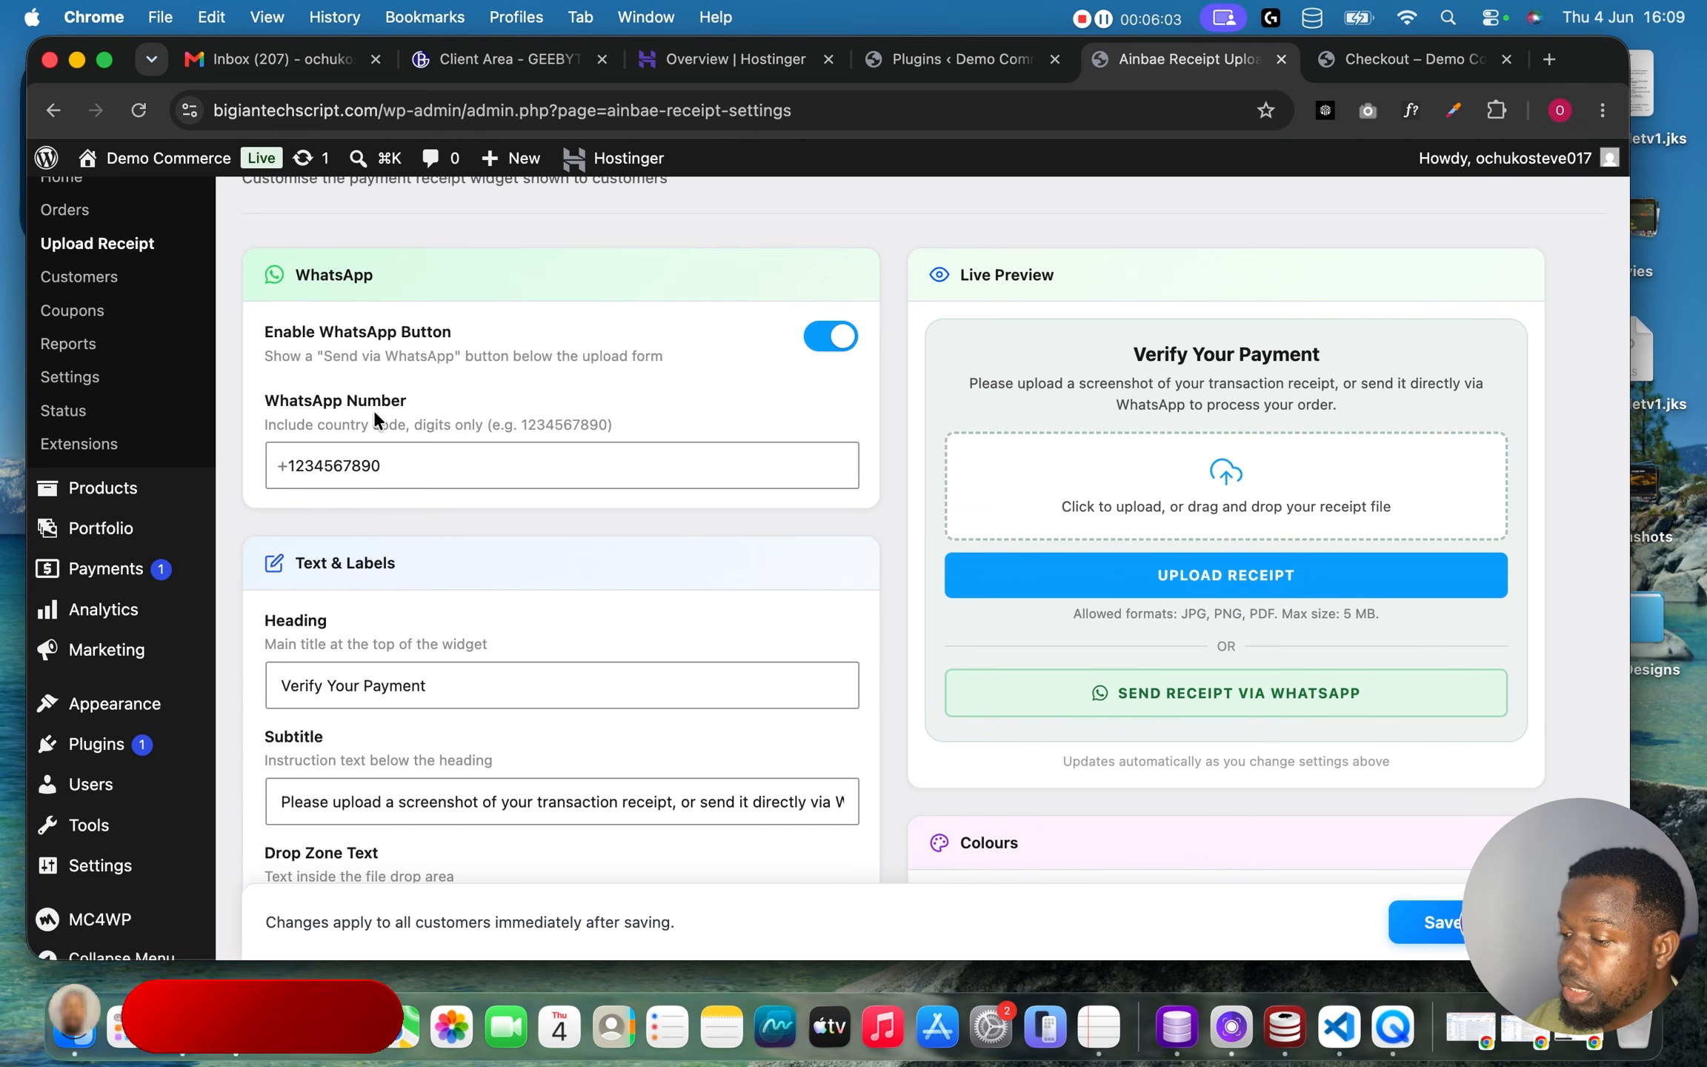
scroll(753, 446, down, 1)
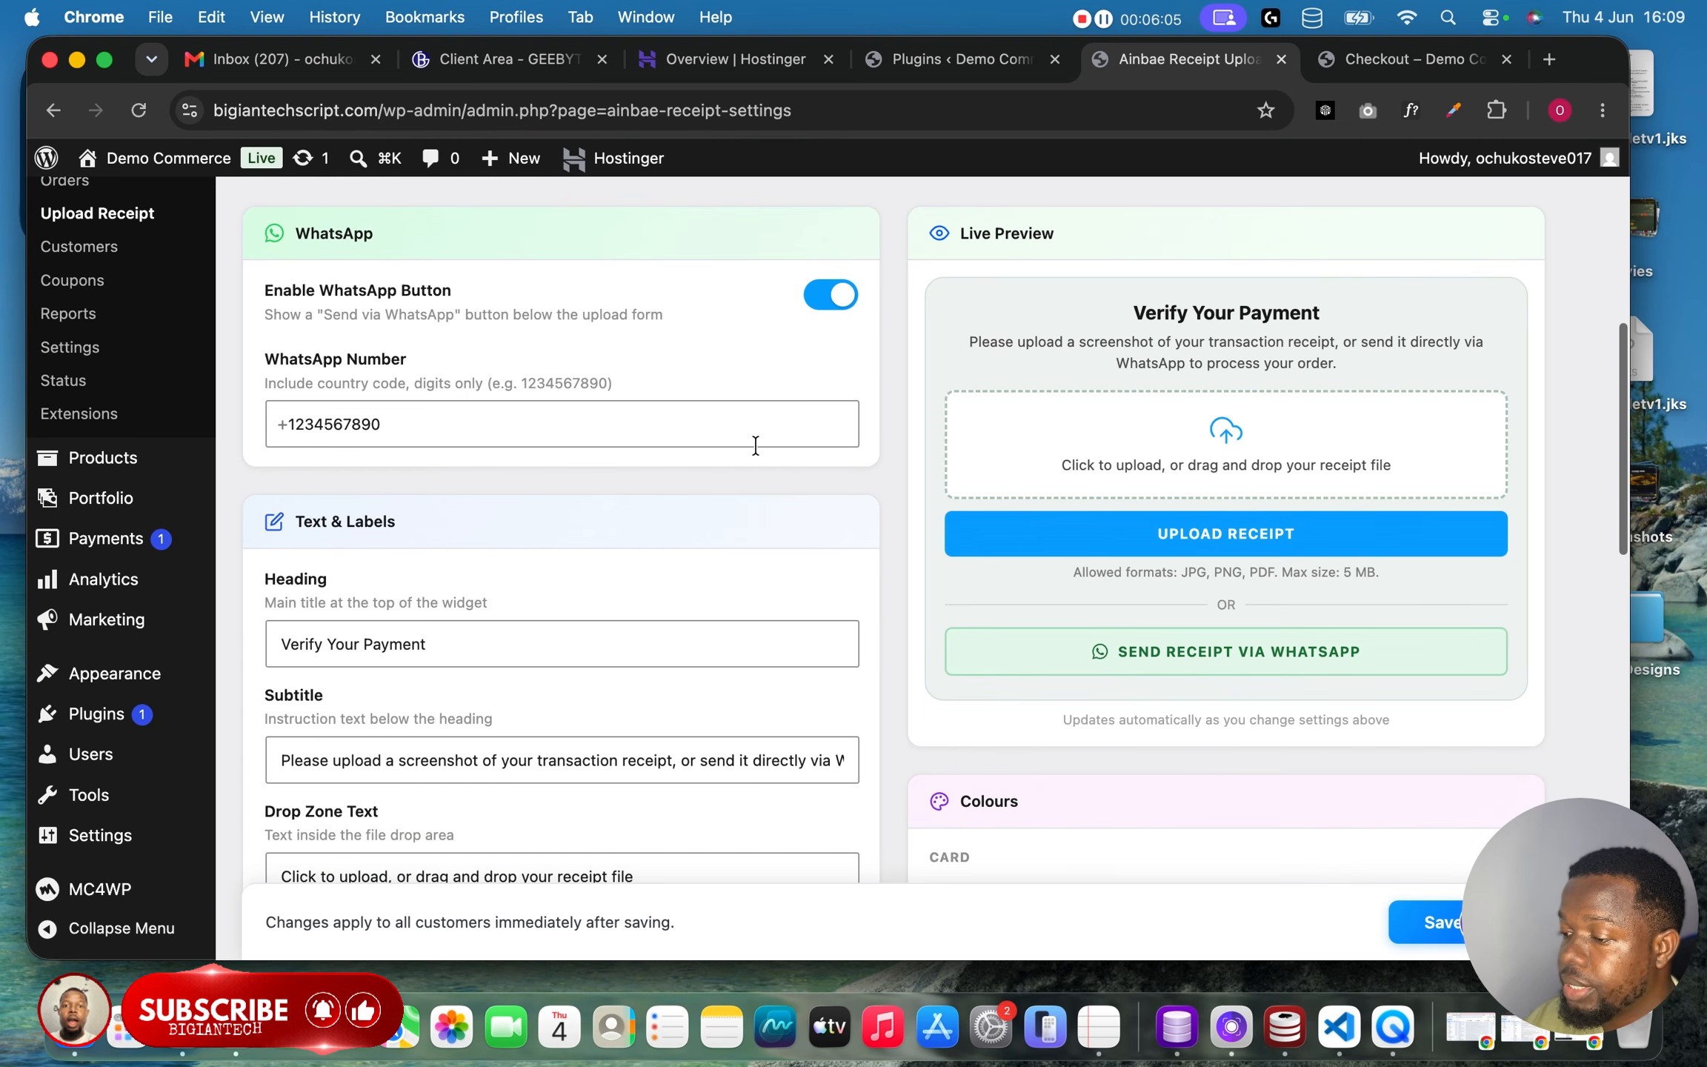
double_click(415, 420)
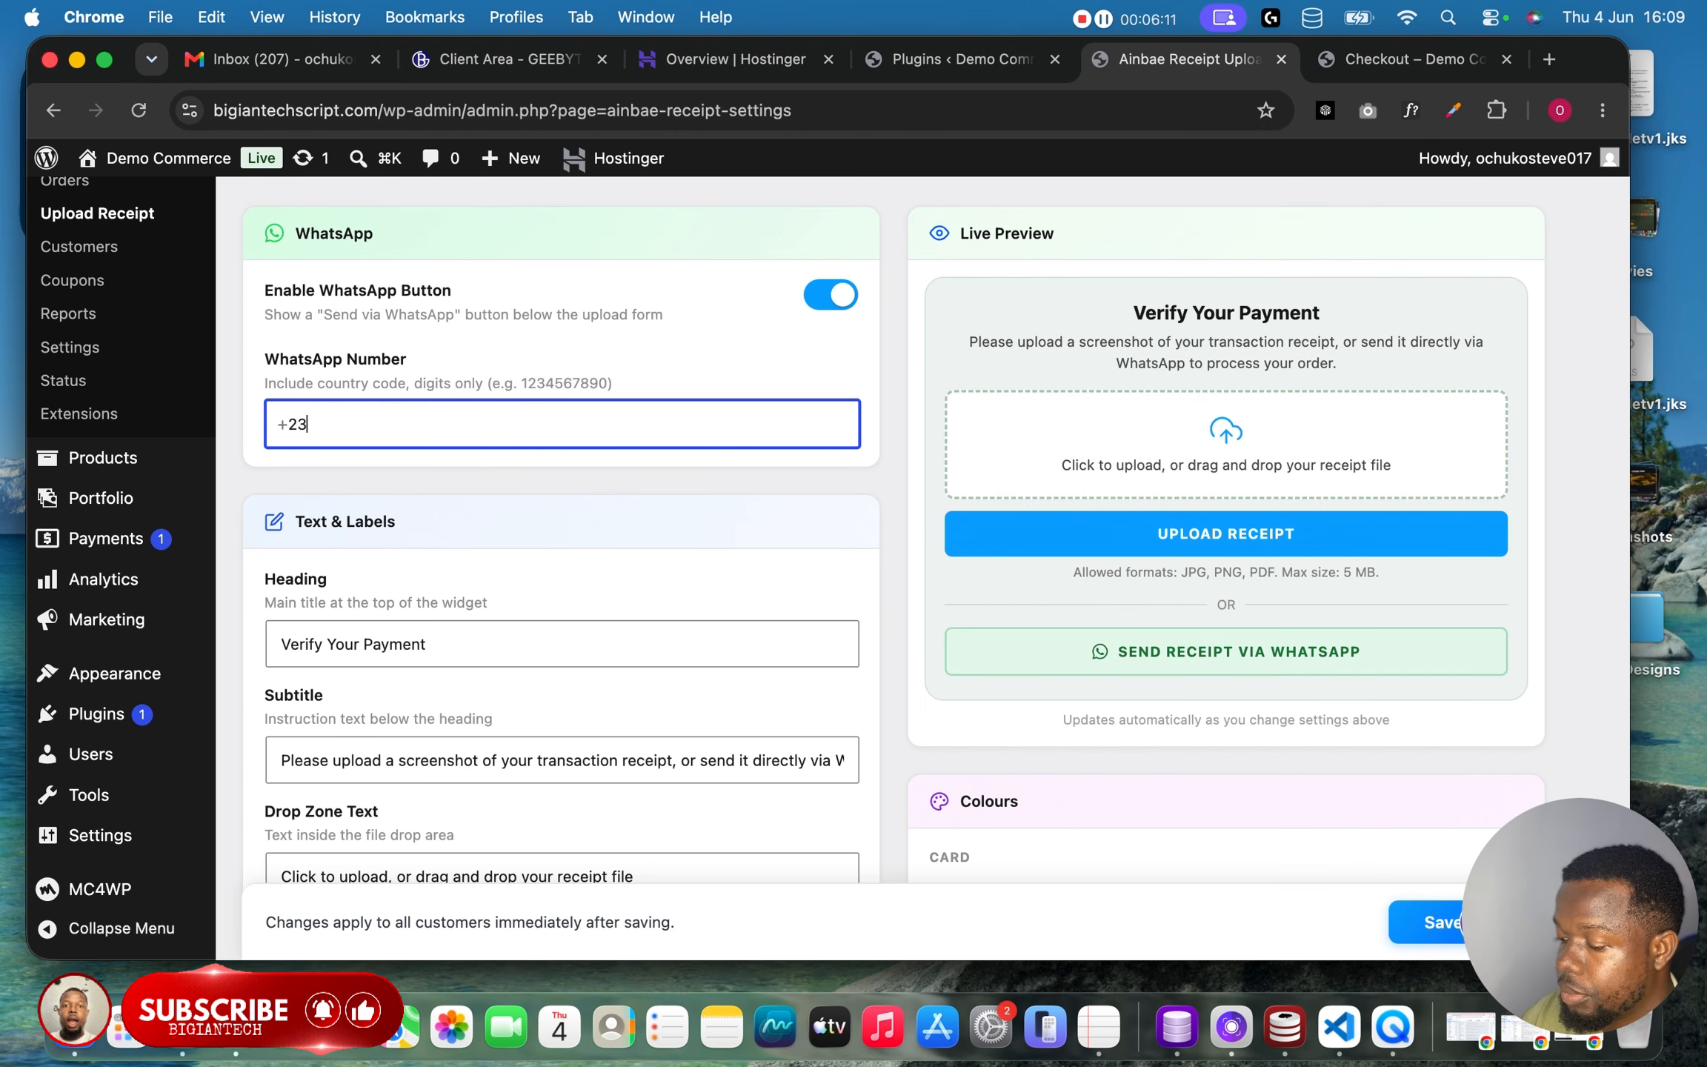
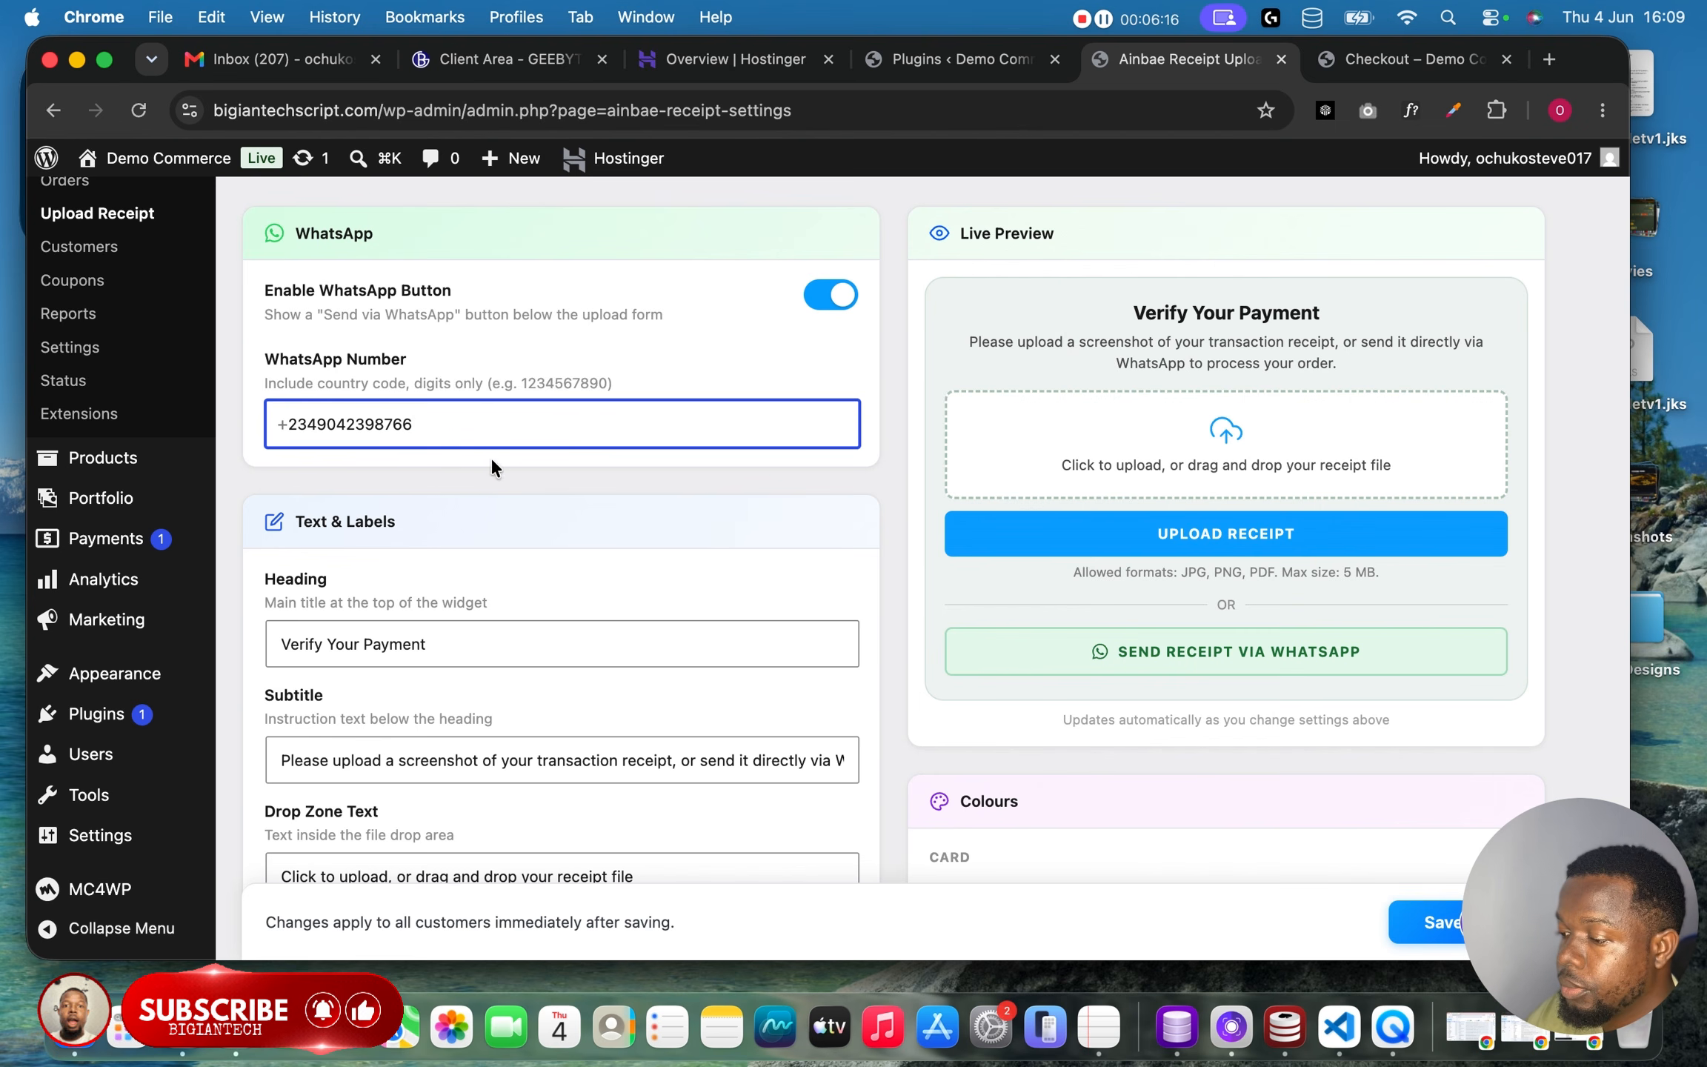
Examine the receipt widget's text, label, colour and layout options and its live preview.
click(522, 502)
scroll(522, 502, down, 5)
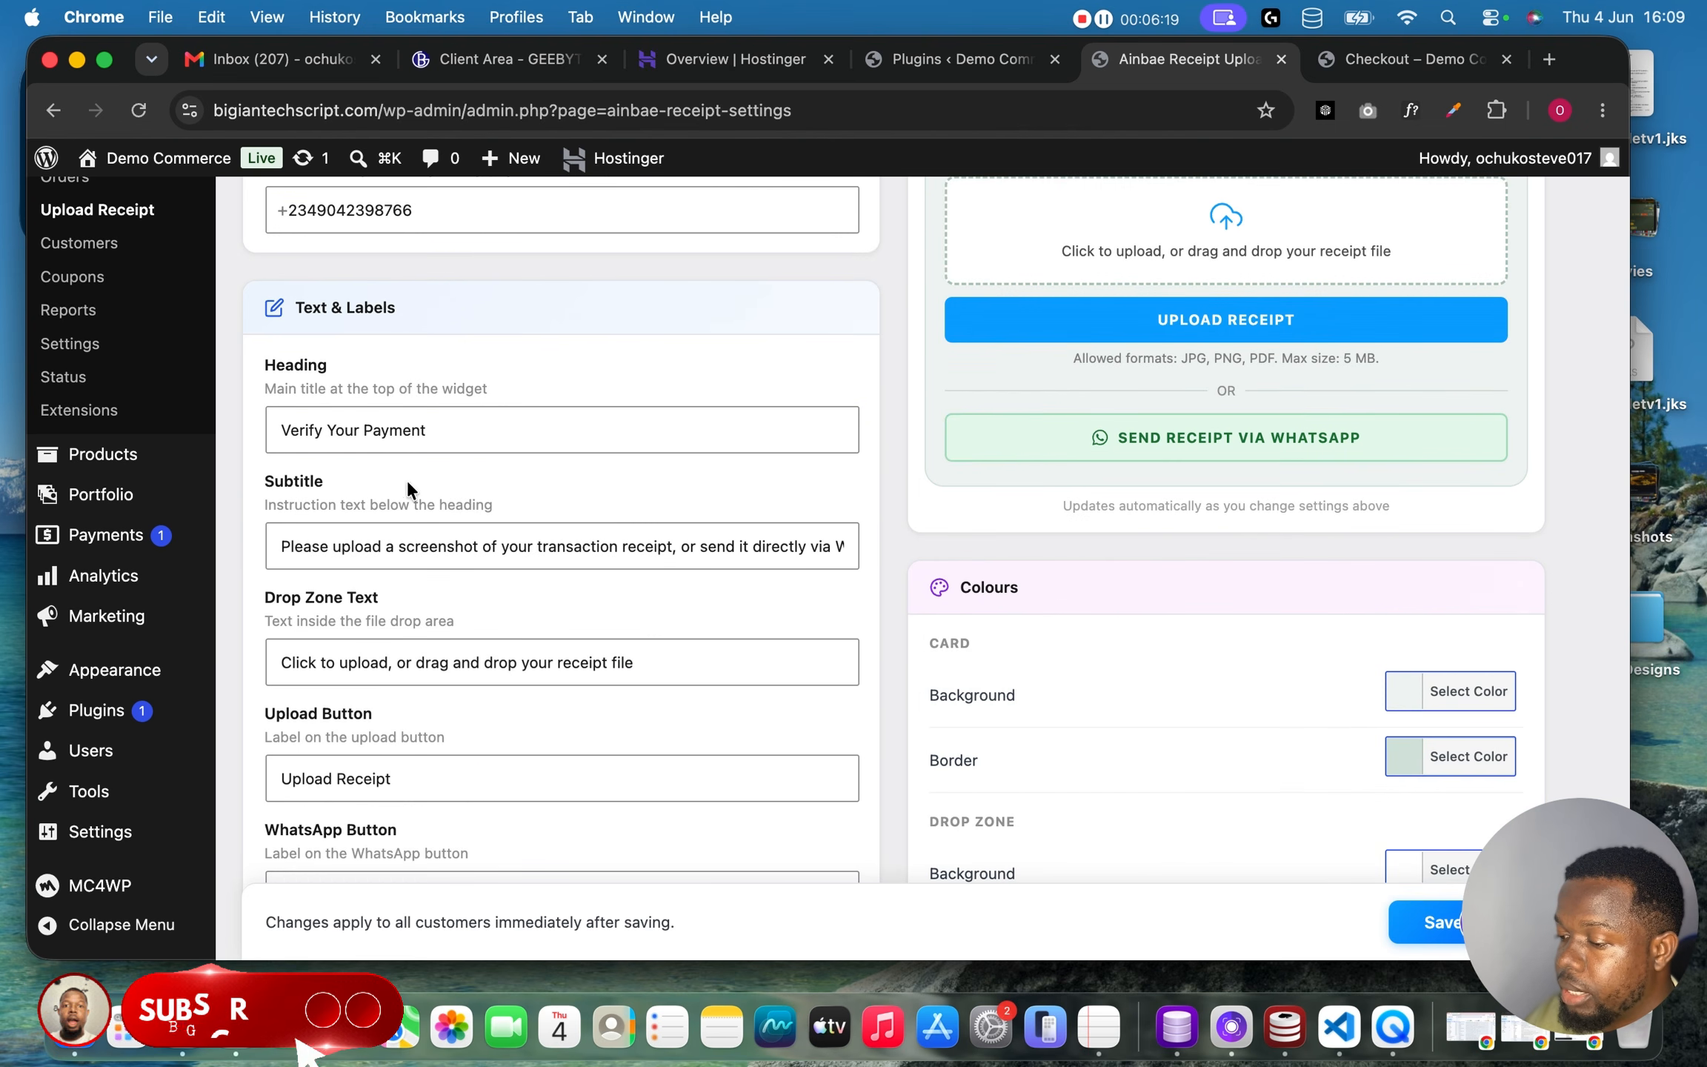
scroll(533, 555, down, 2)
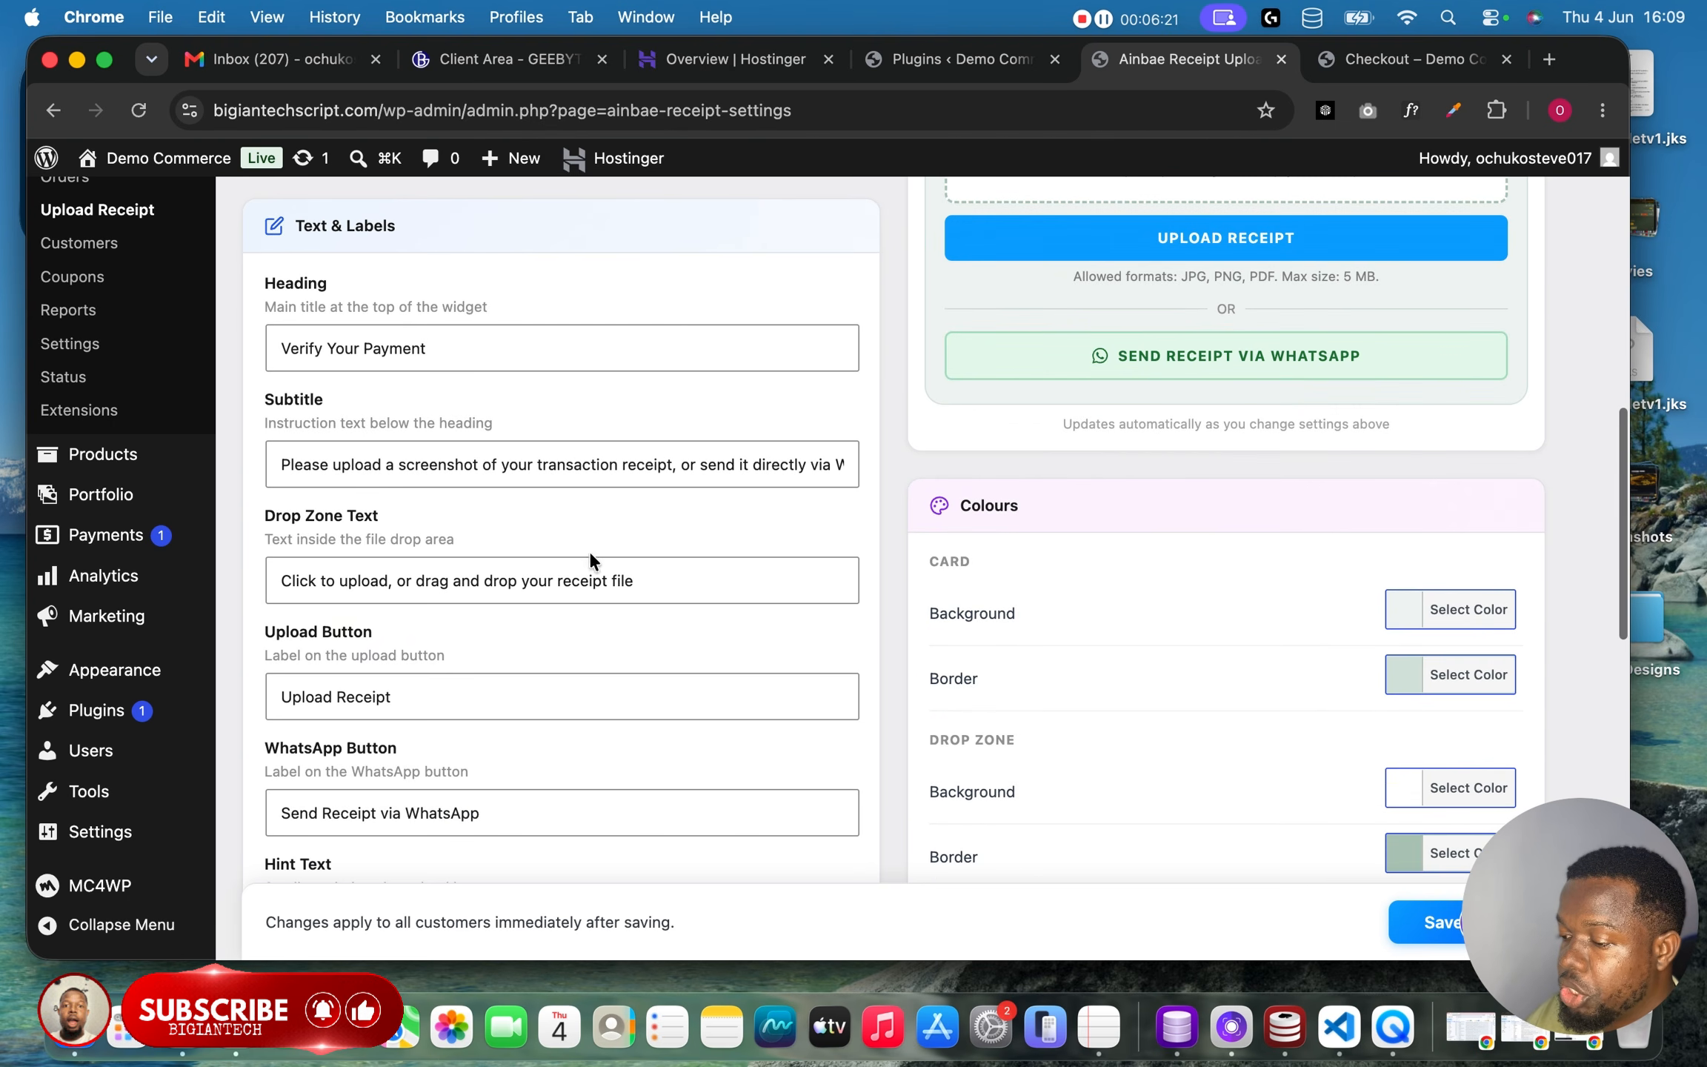
scroll(463, 615, down, 5)
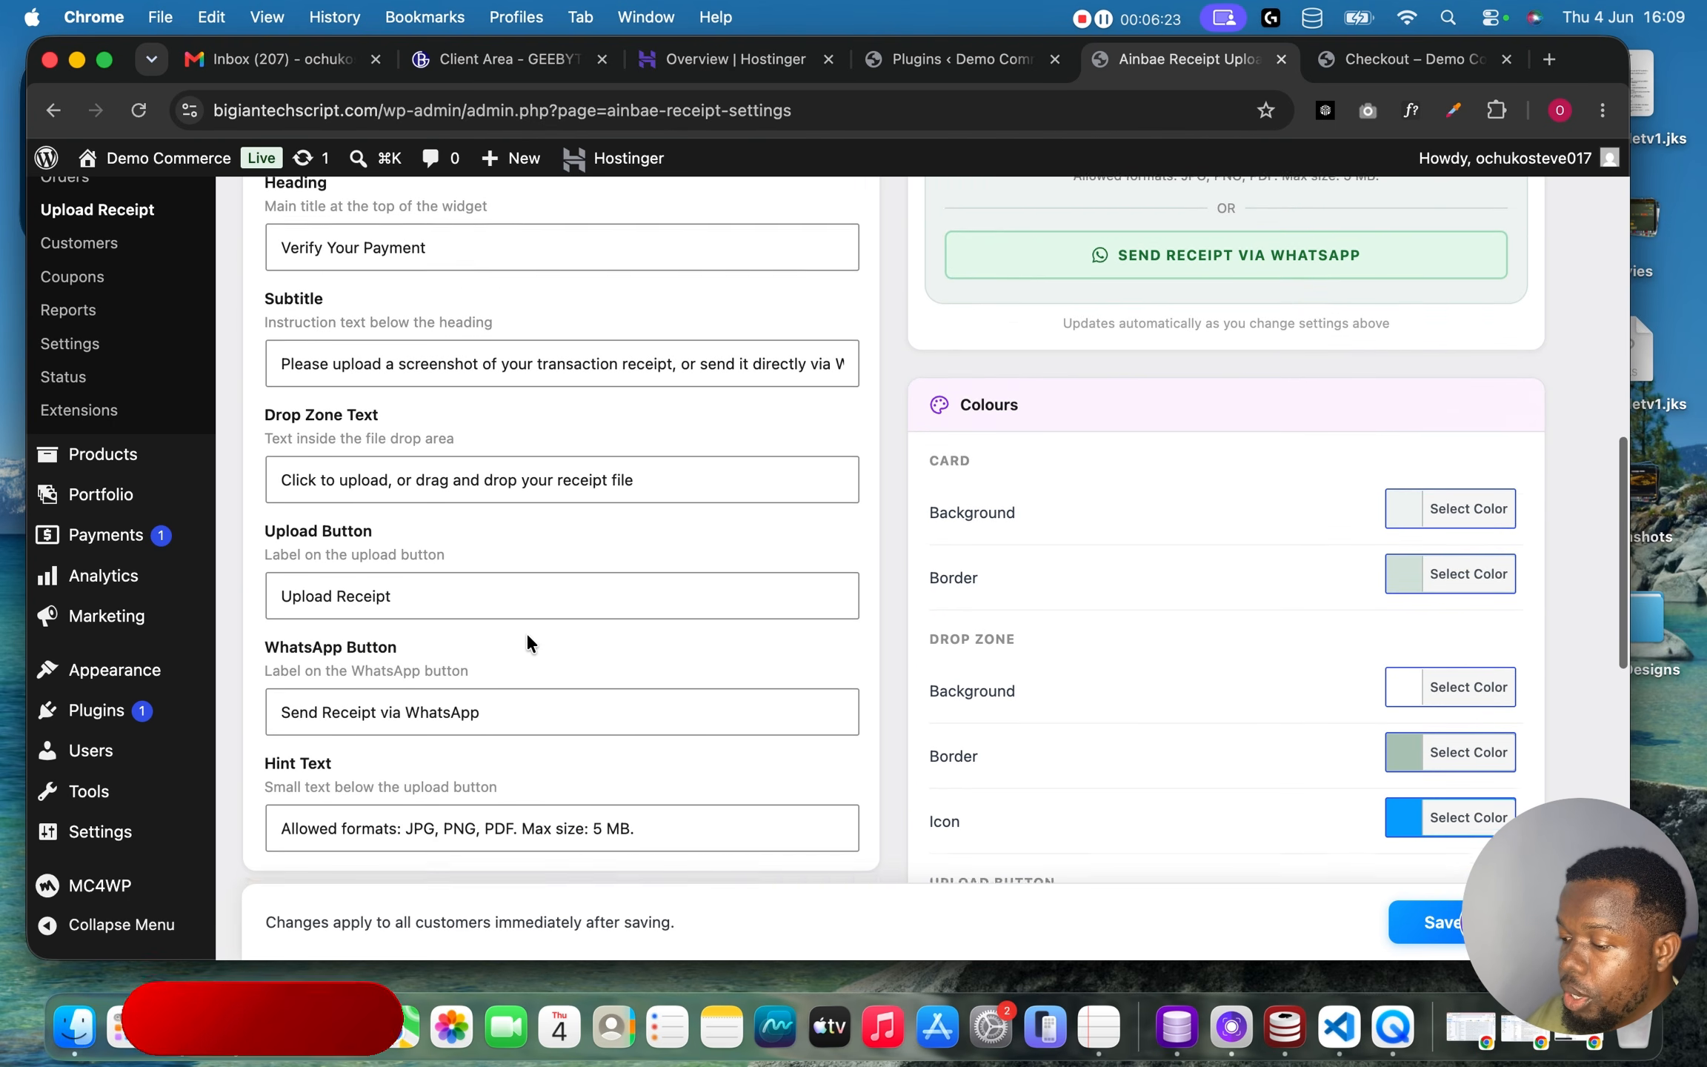
scroll(508, 643, down, 2)
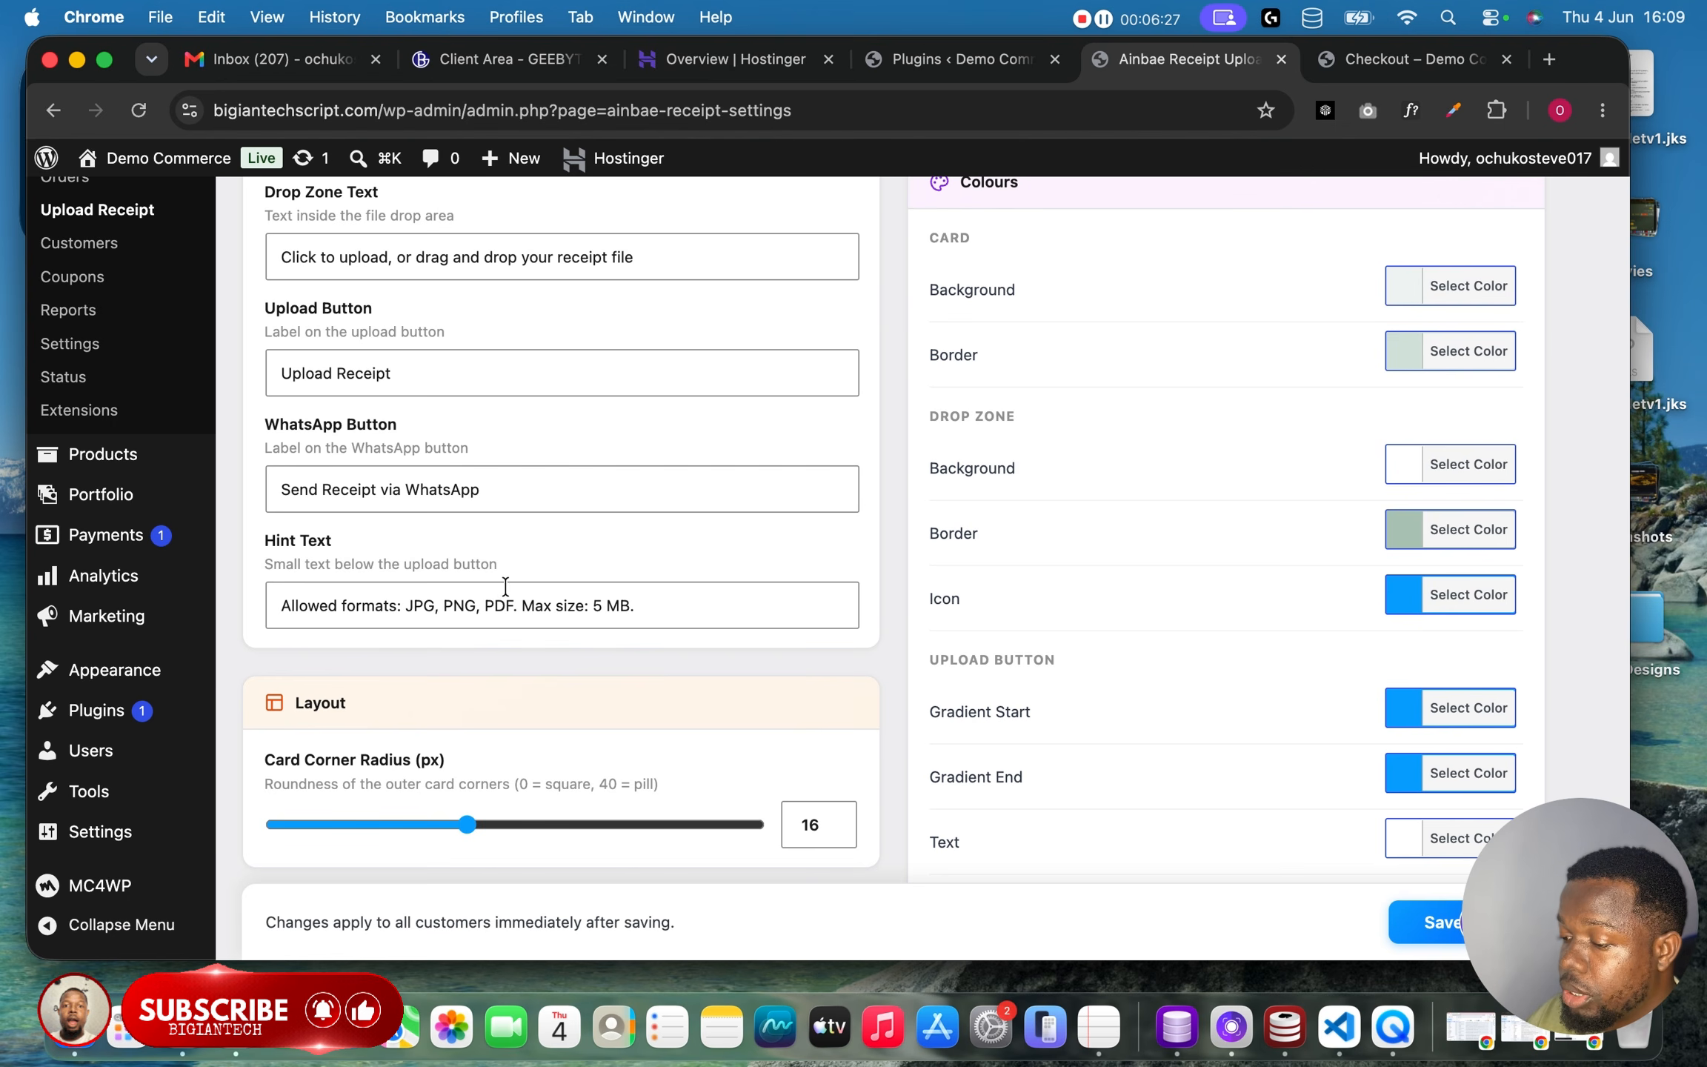
scroll(506, 587, down, 4)
scroll(507, 595, up, 15)
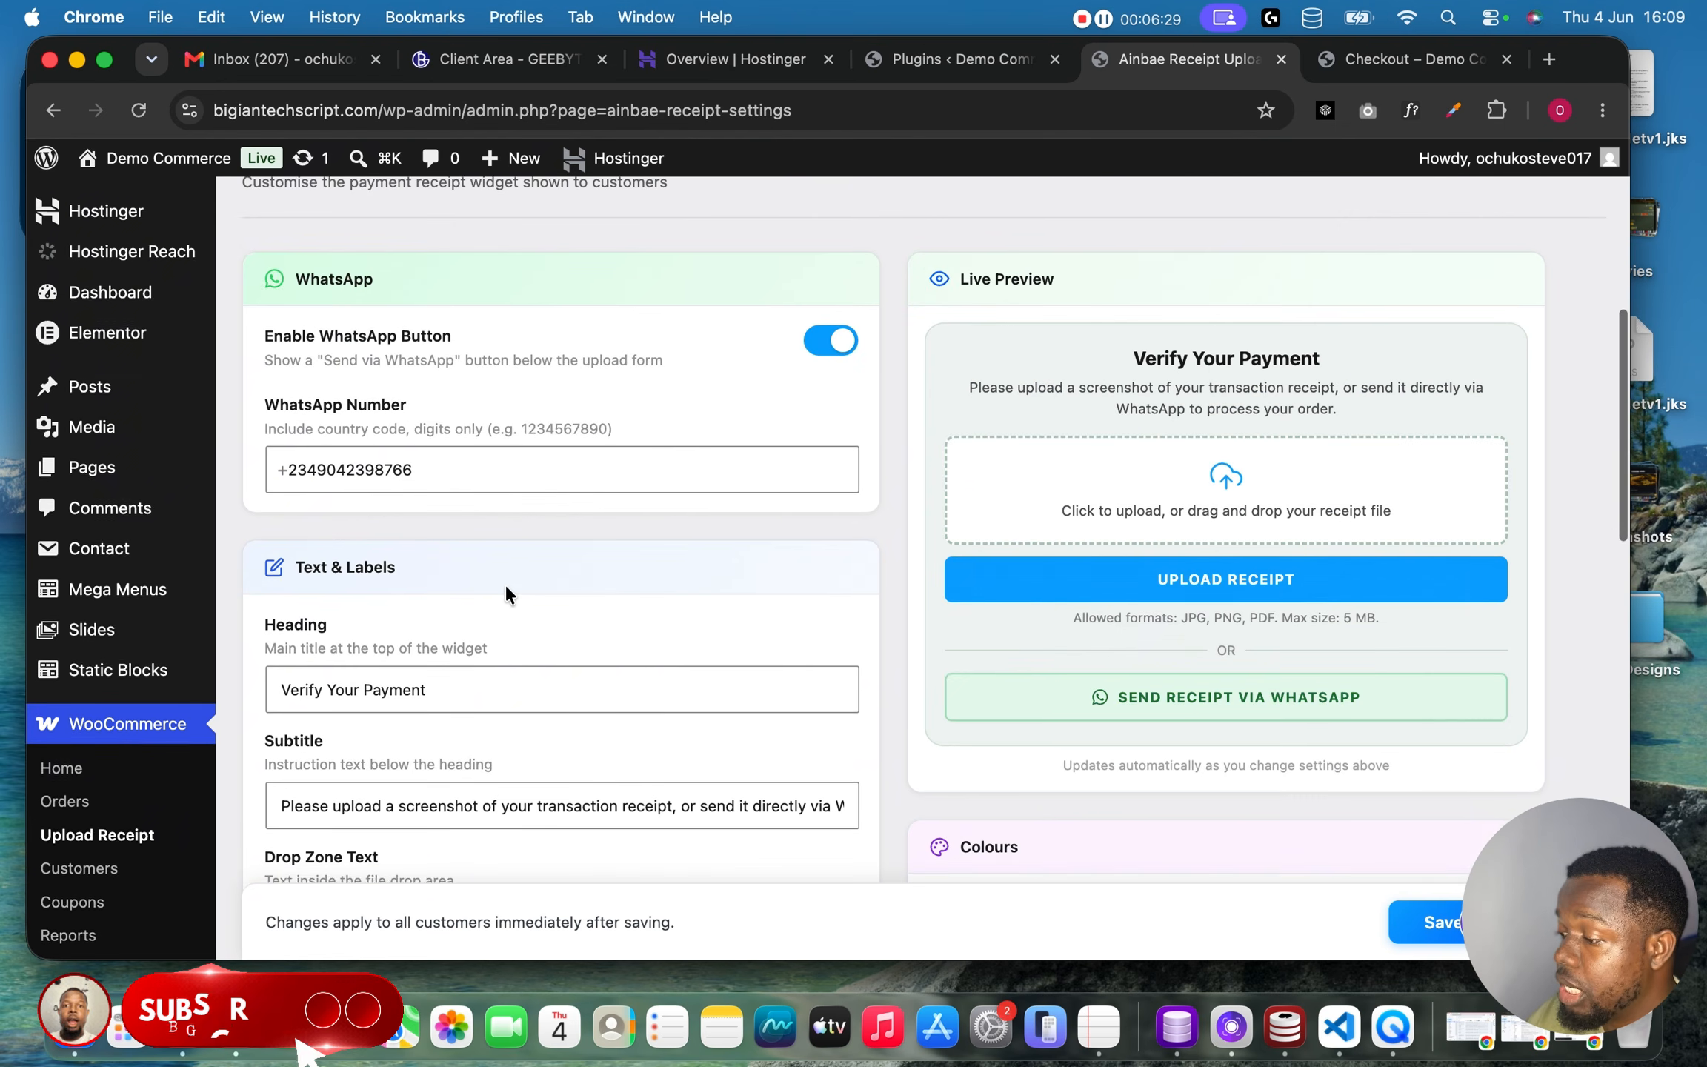
scroll(503, 583, down, 6)
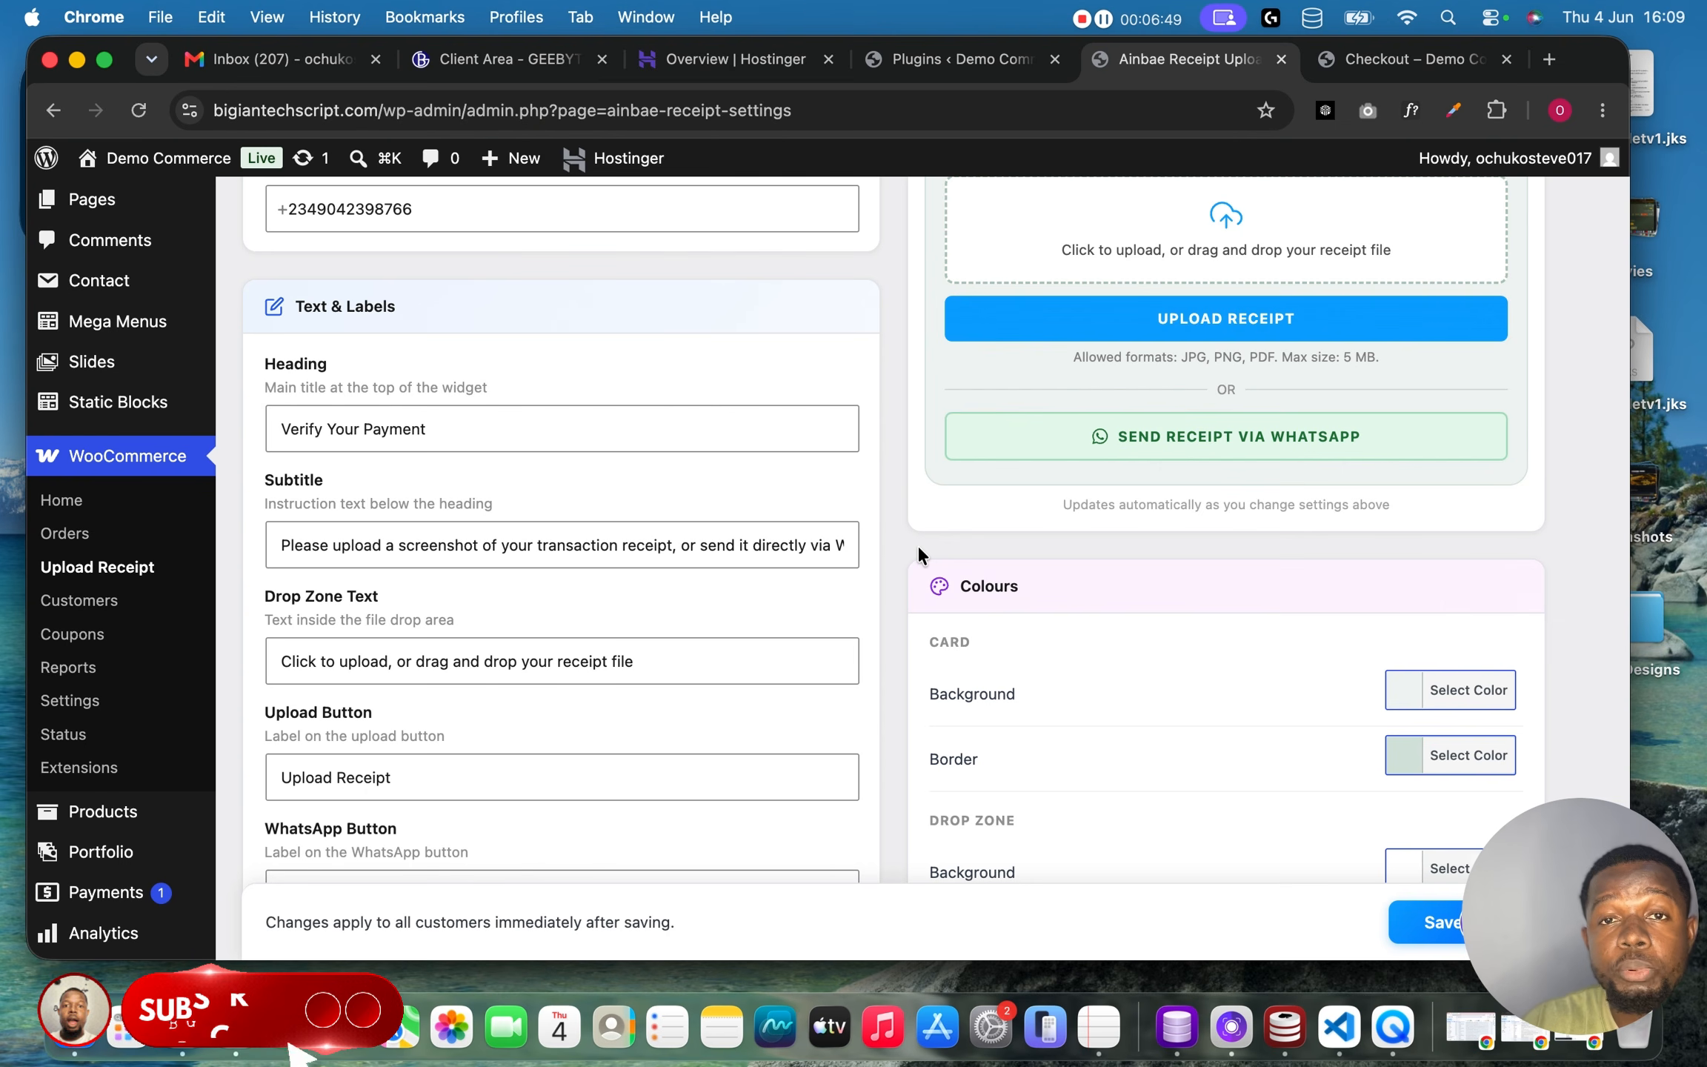
scroll(918, 549, down, 5)
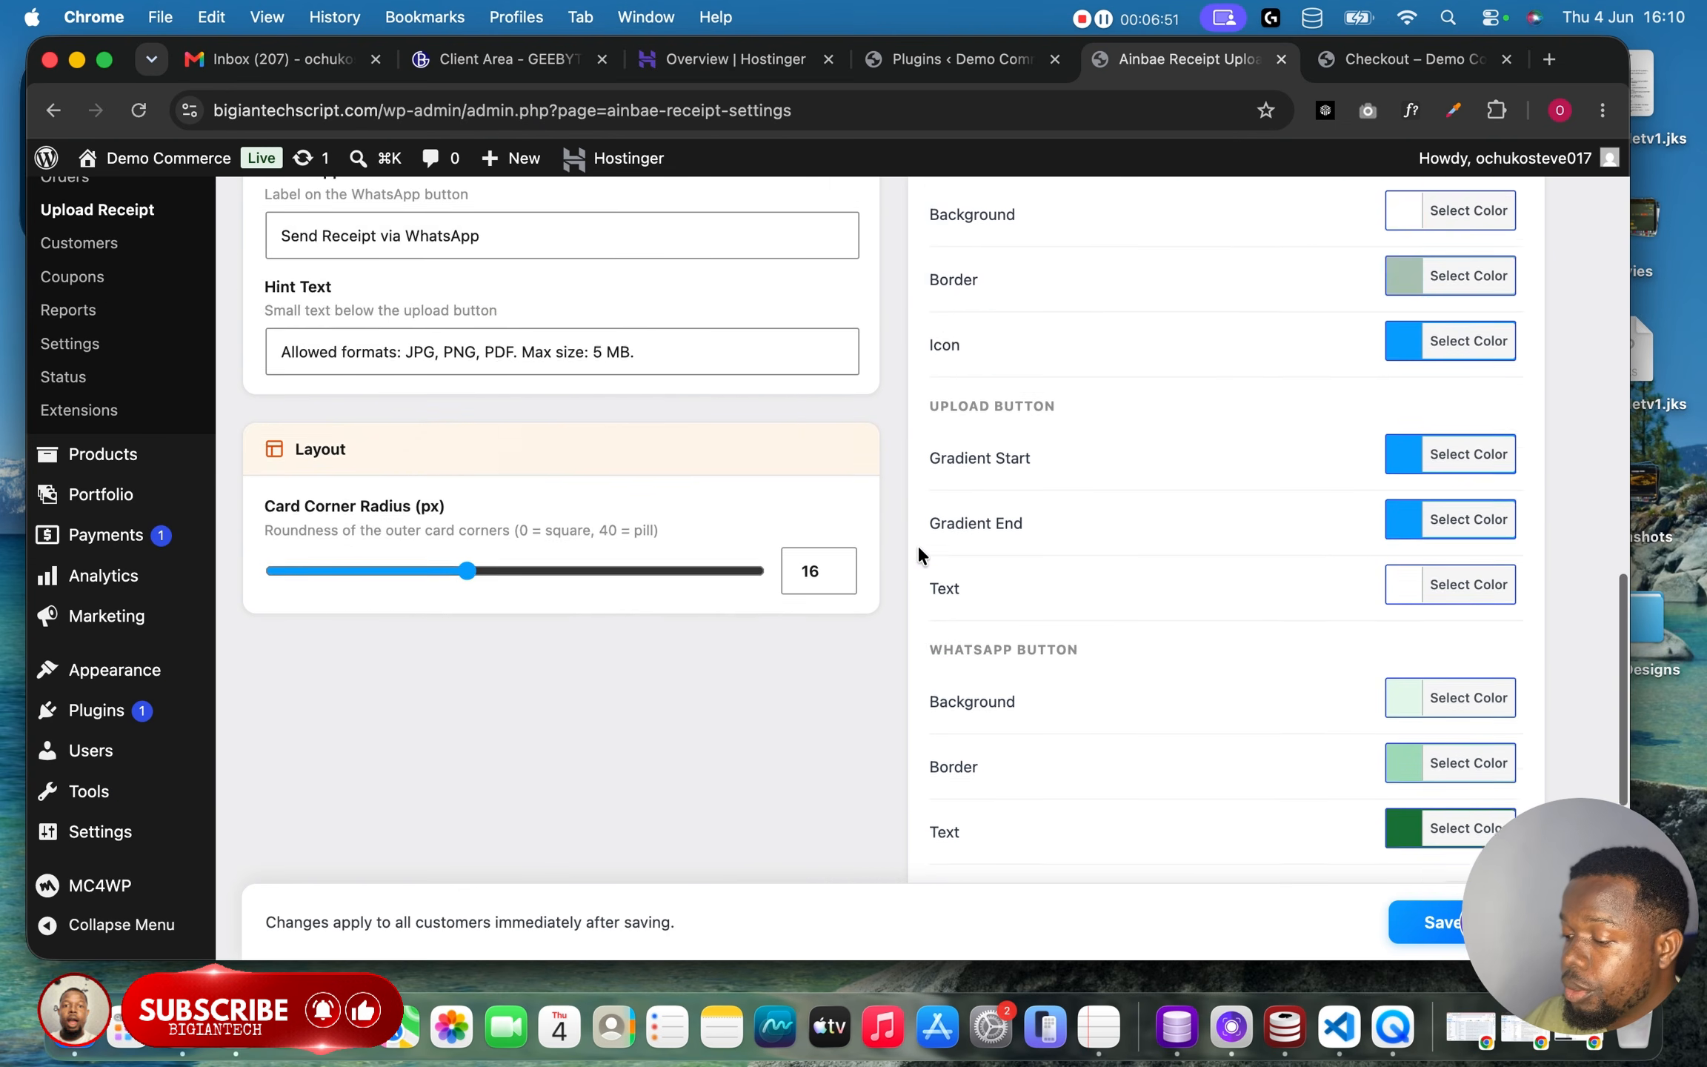
scroll(918, 544, down, 6)
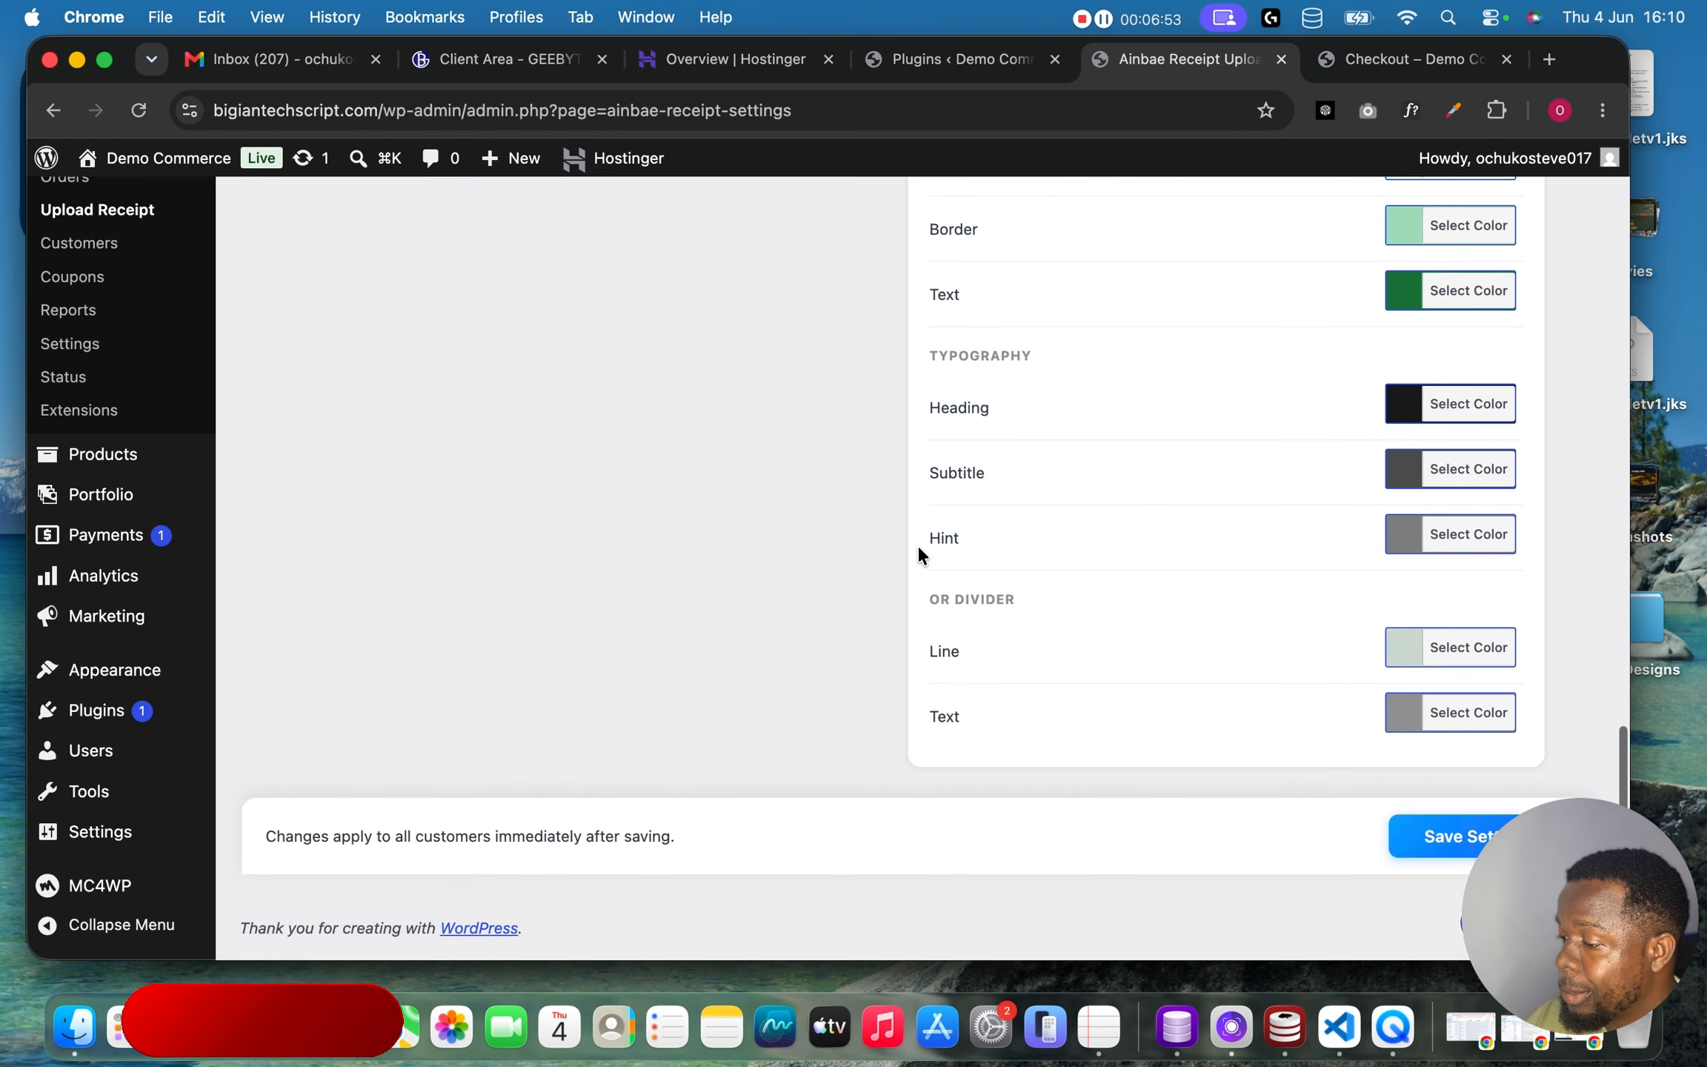
scroll(1099, 347, up, 15)
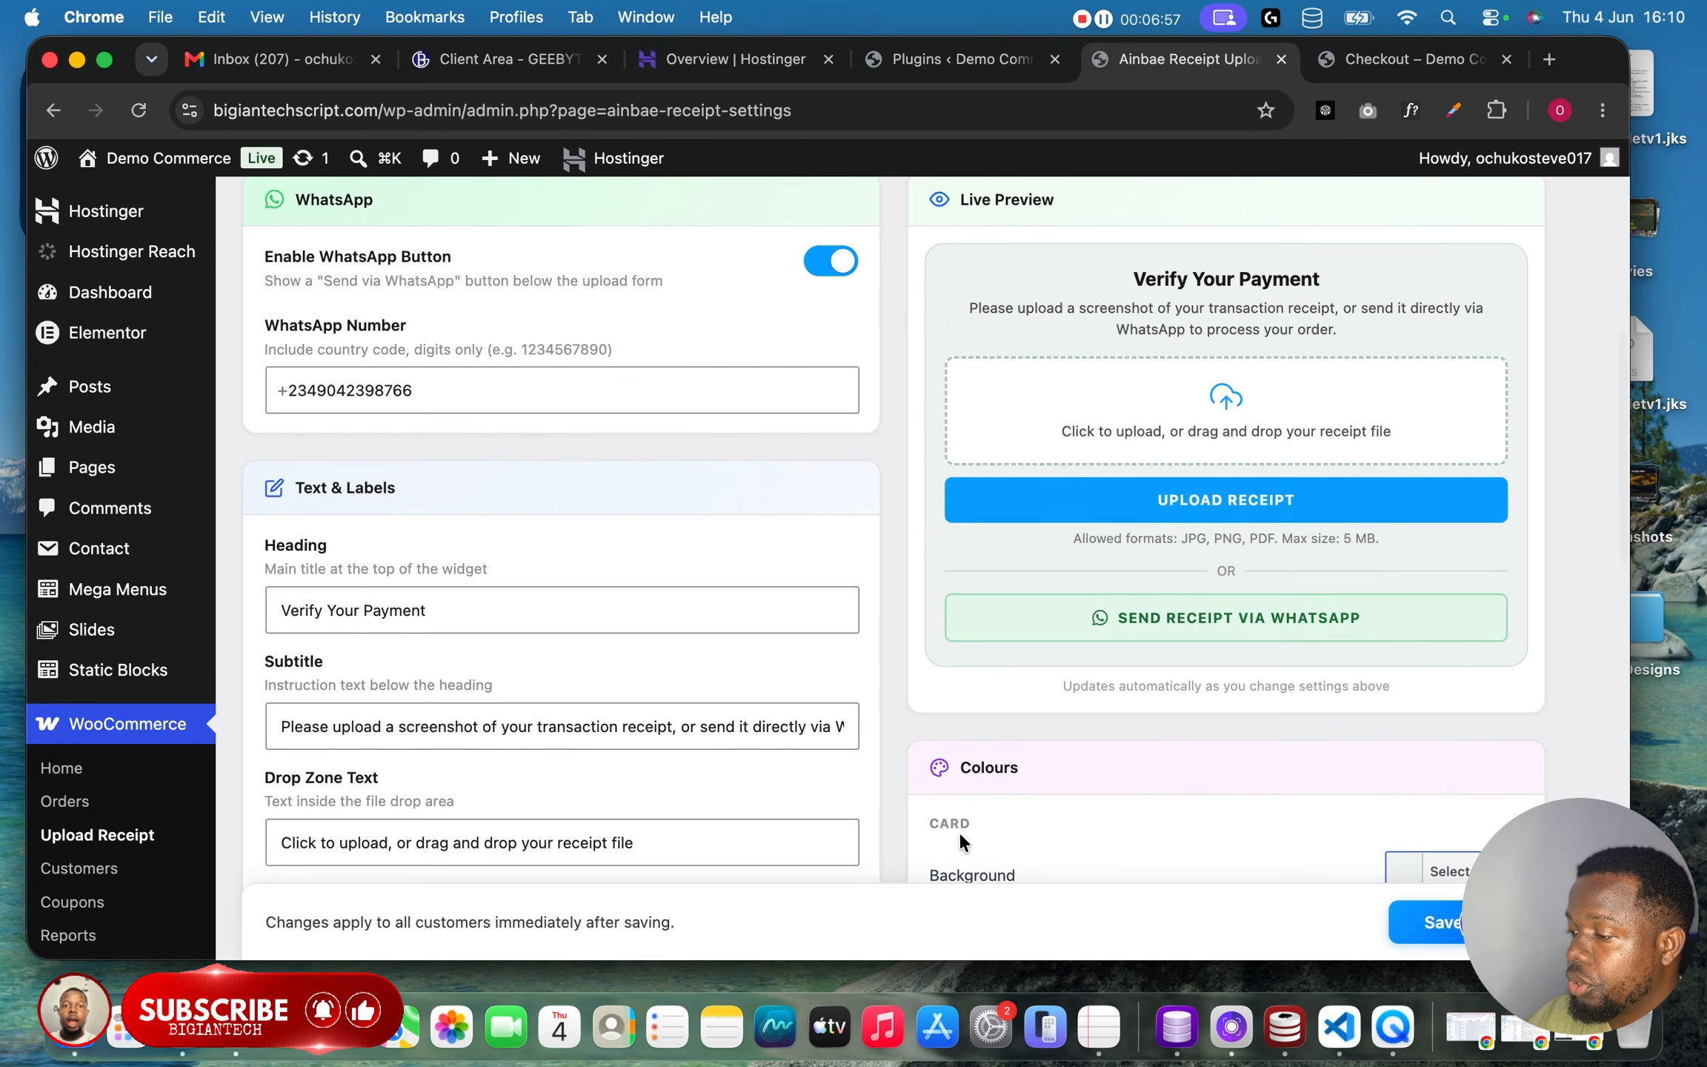
scroll(959, 831, up, 4)
scroll(899, 704, down, 13)
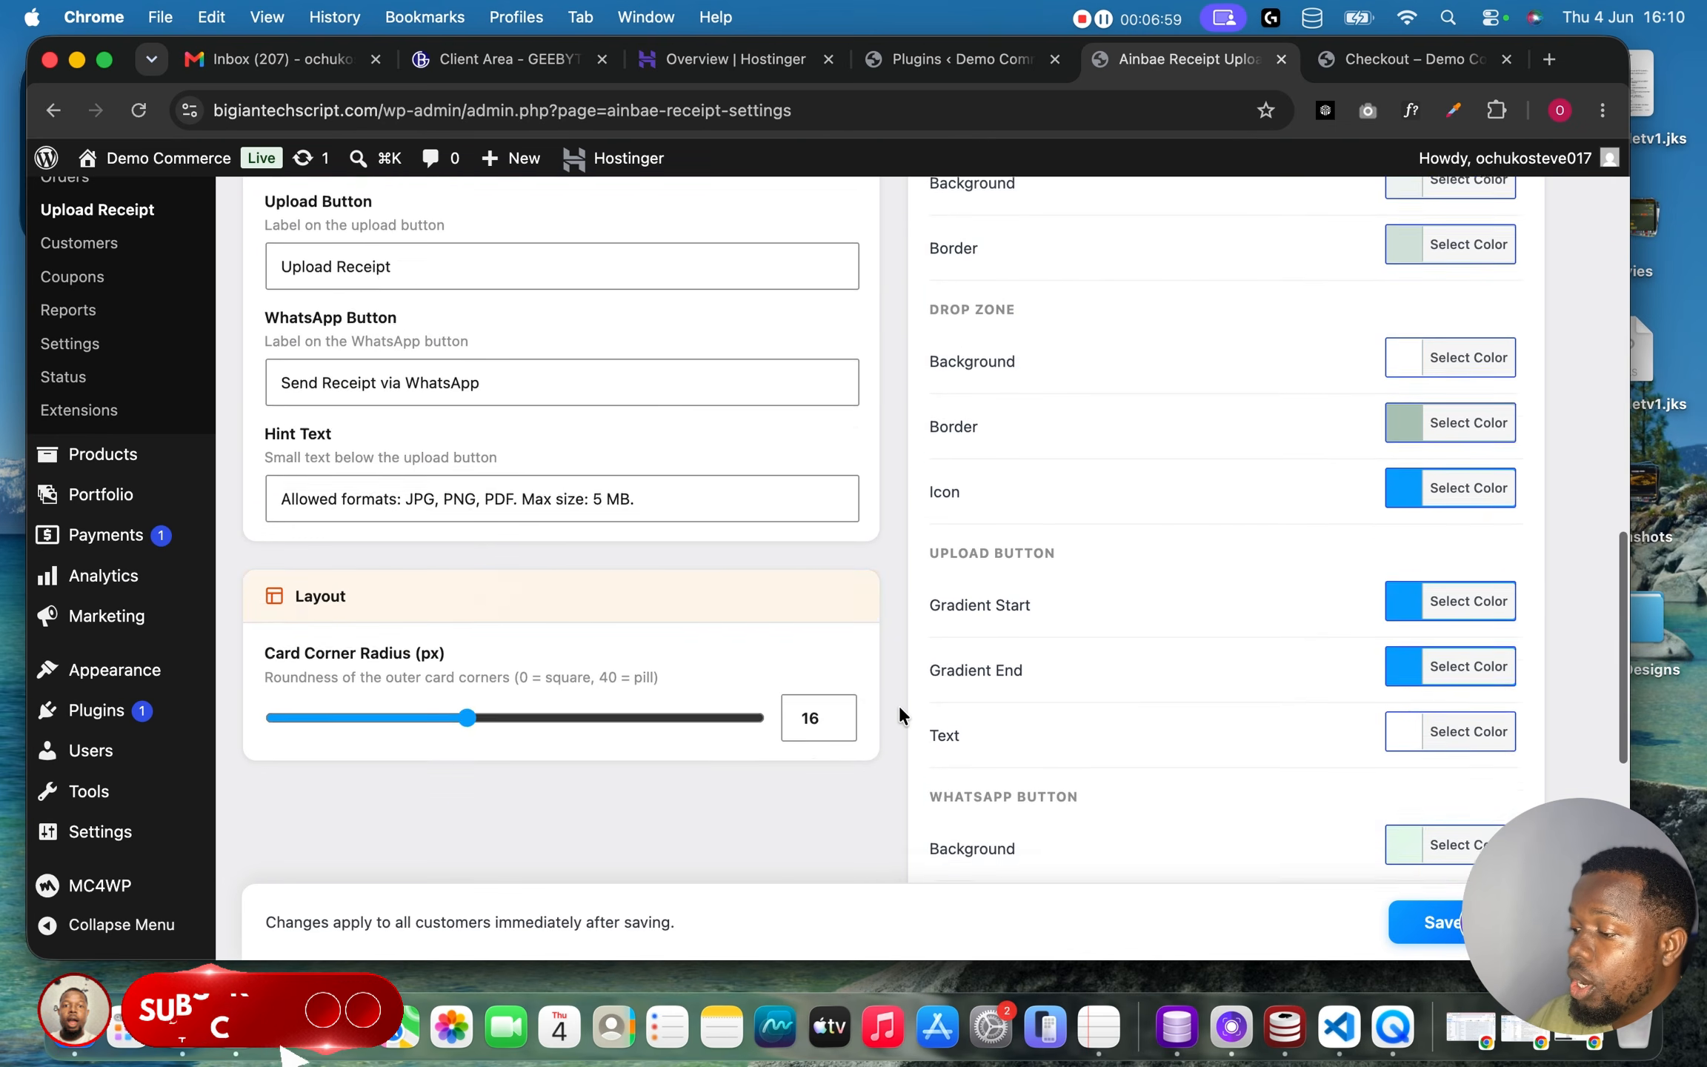
Save the receipt upload settings.
scroll(899, 704, down, 9)
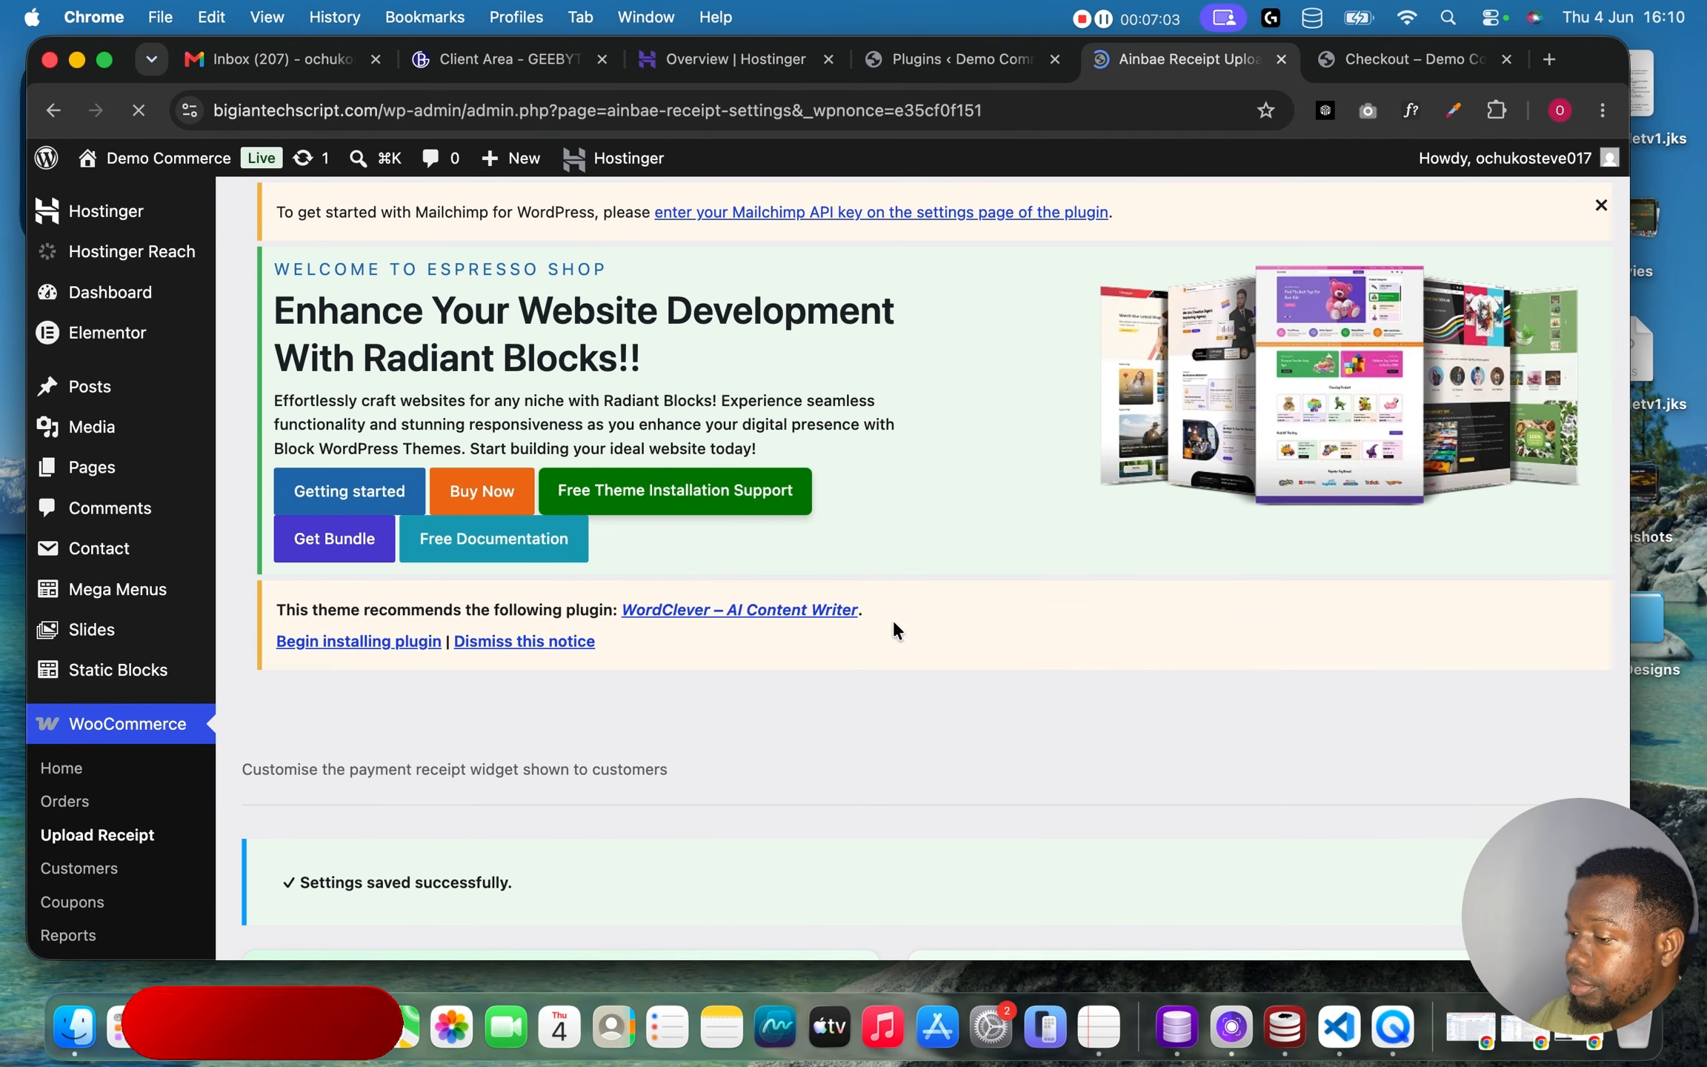
scroll(912, 554, down, 4)
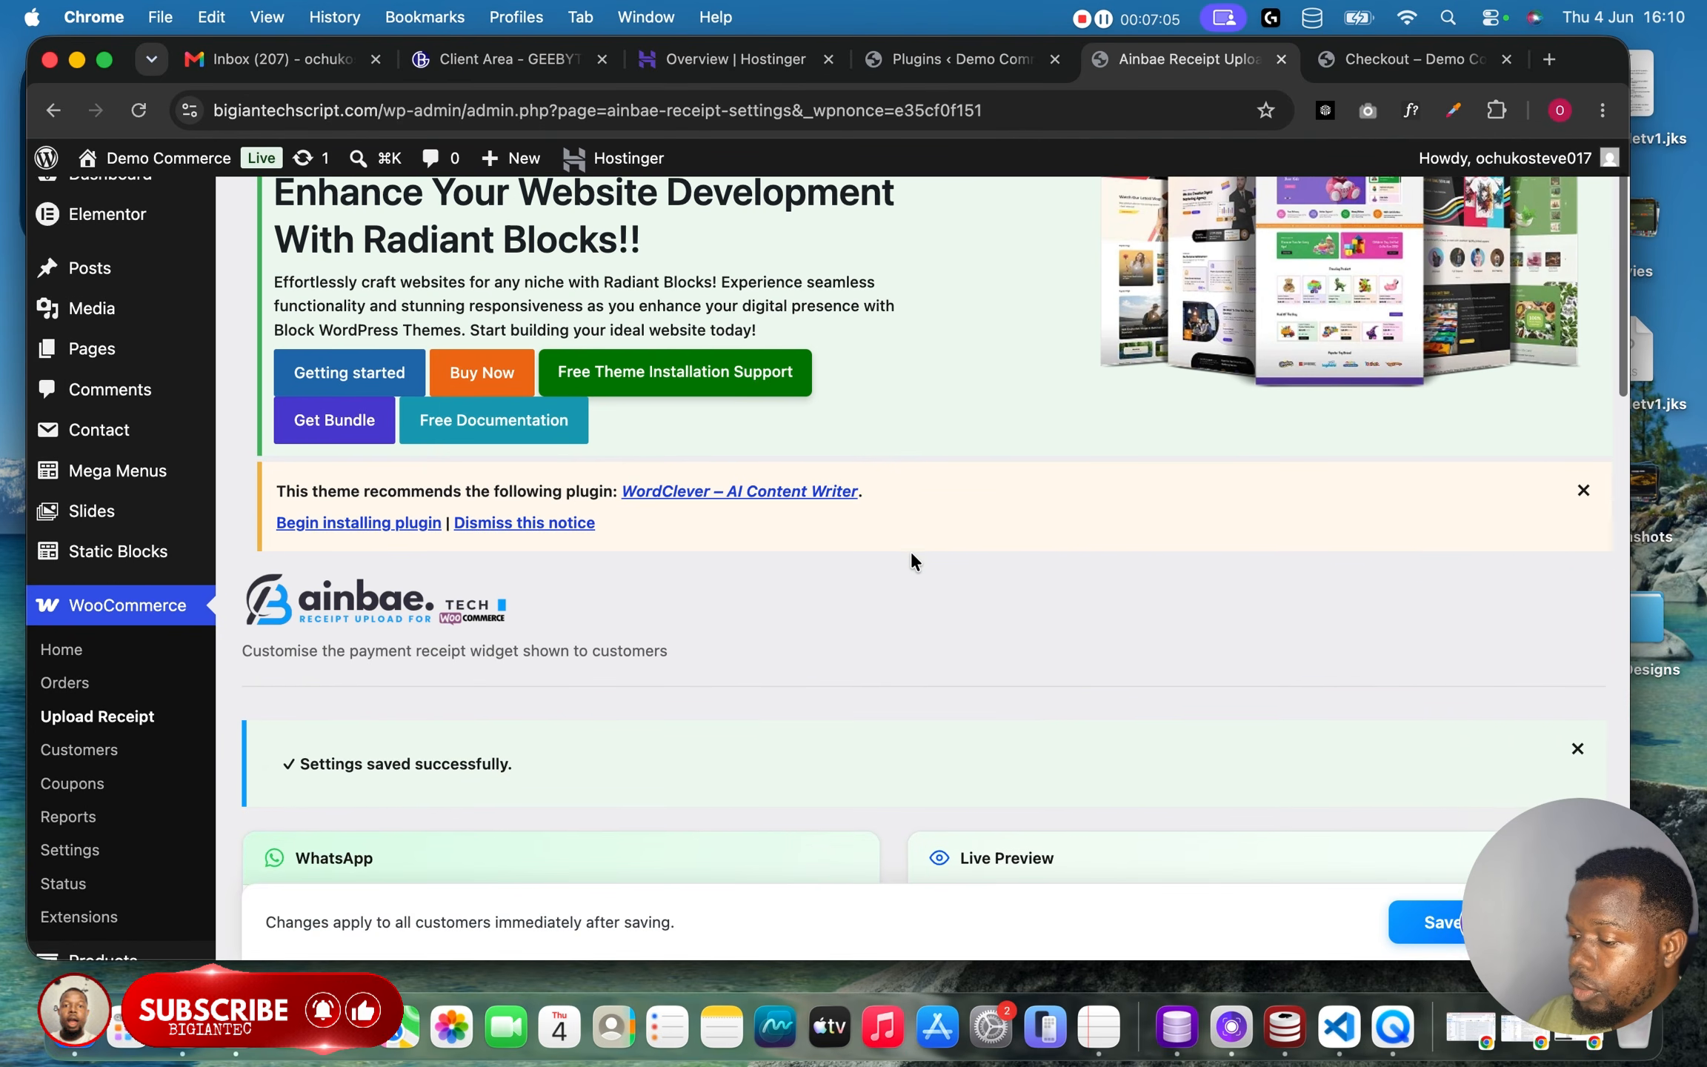
scroll(912, 554, up, 4)
Reload the checkout page and review the bank transfer details and the billing address form.
click(1409, 57)
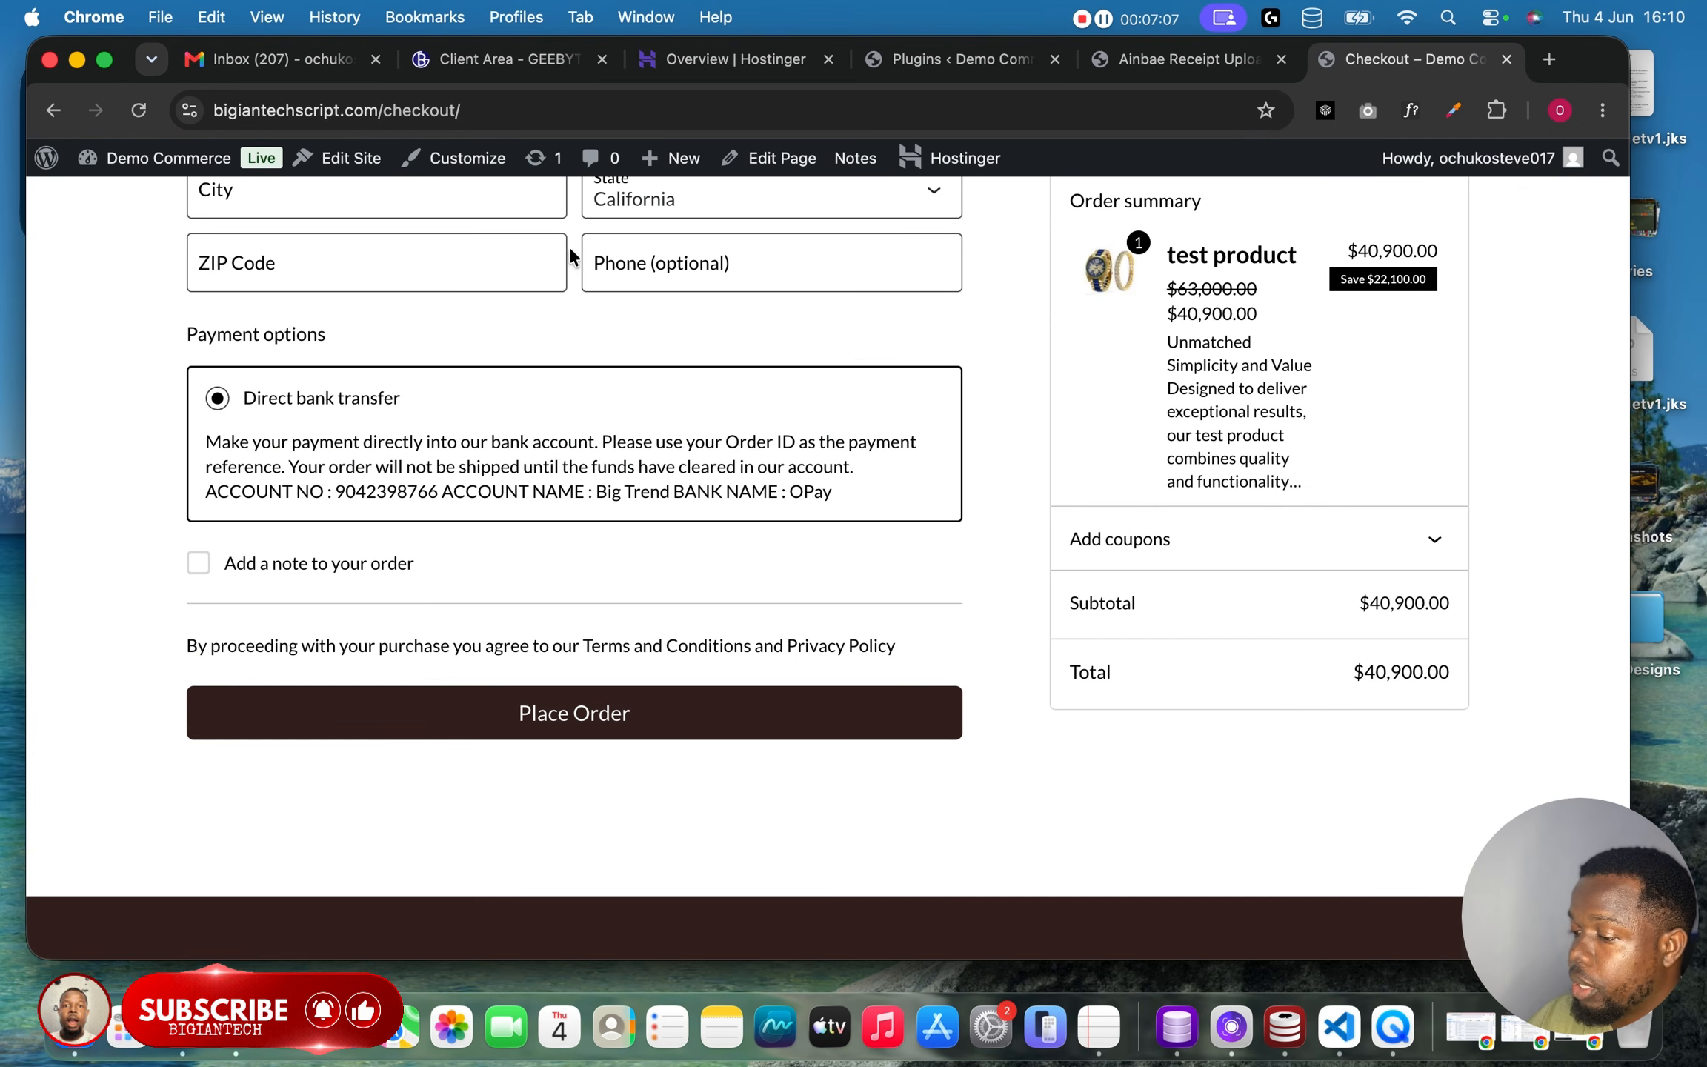
click(139, 110)
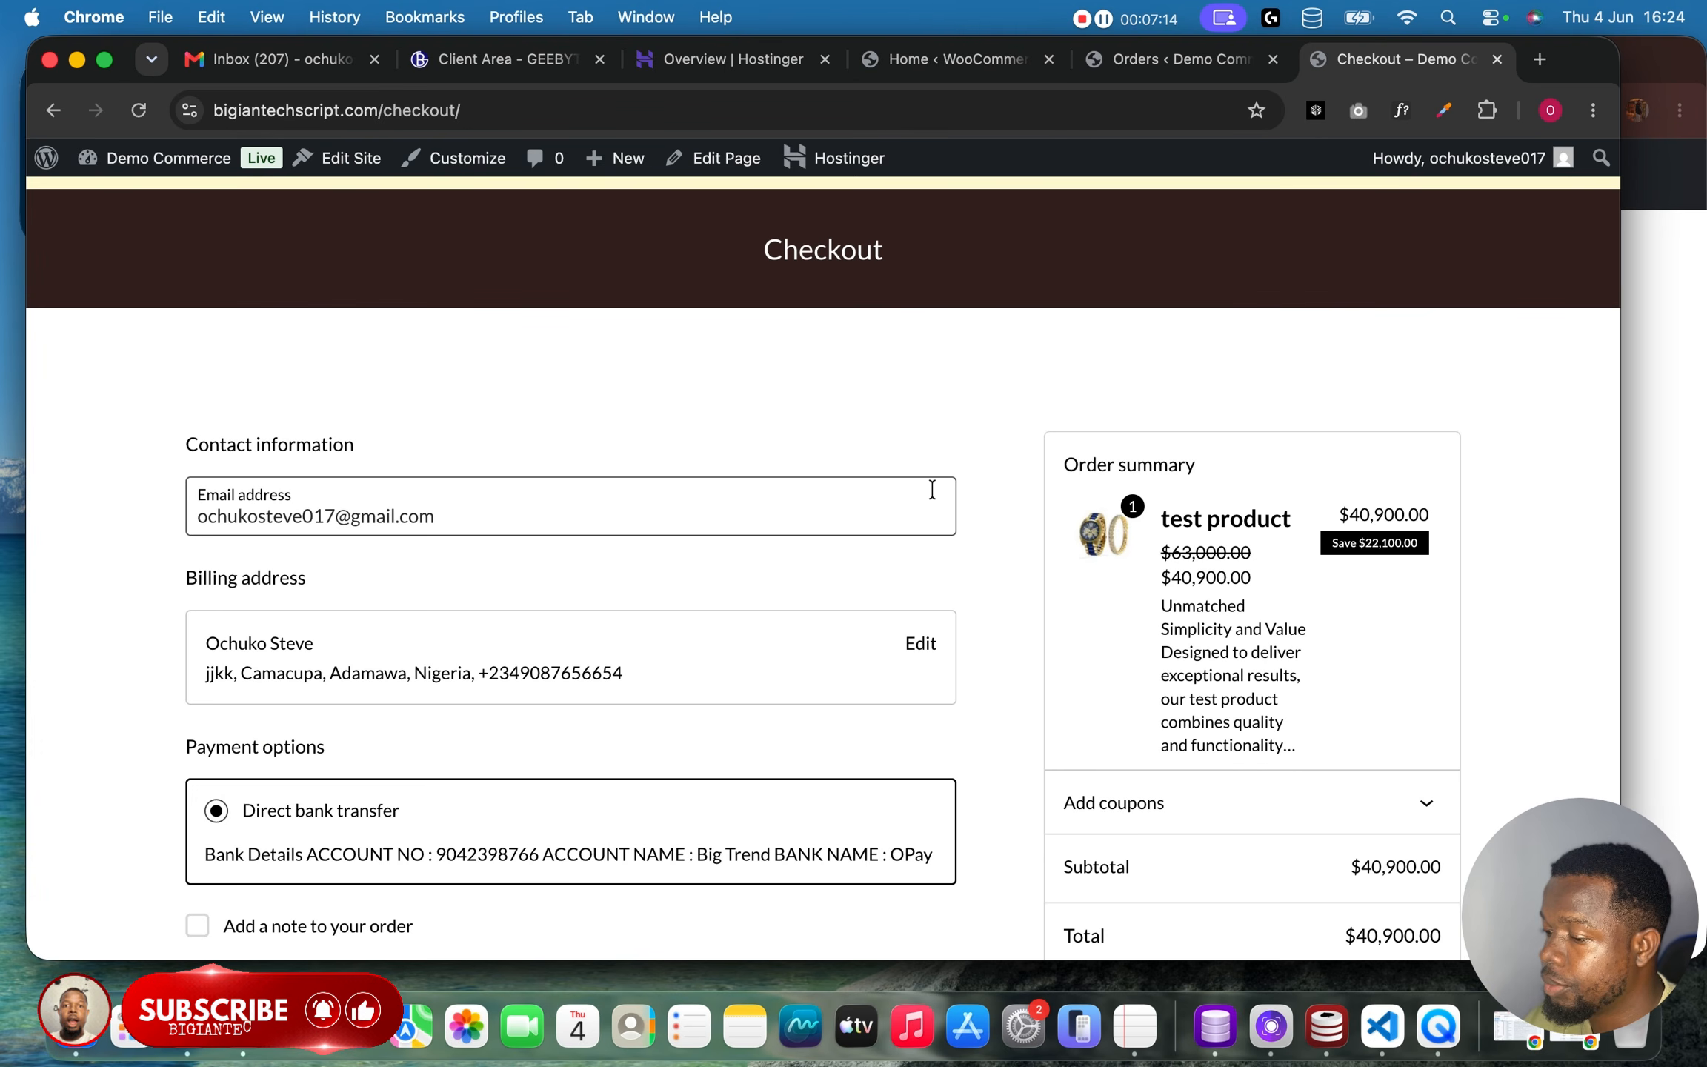
scroll(959, 570, down, 5)
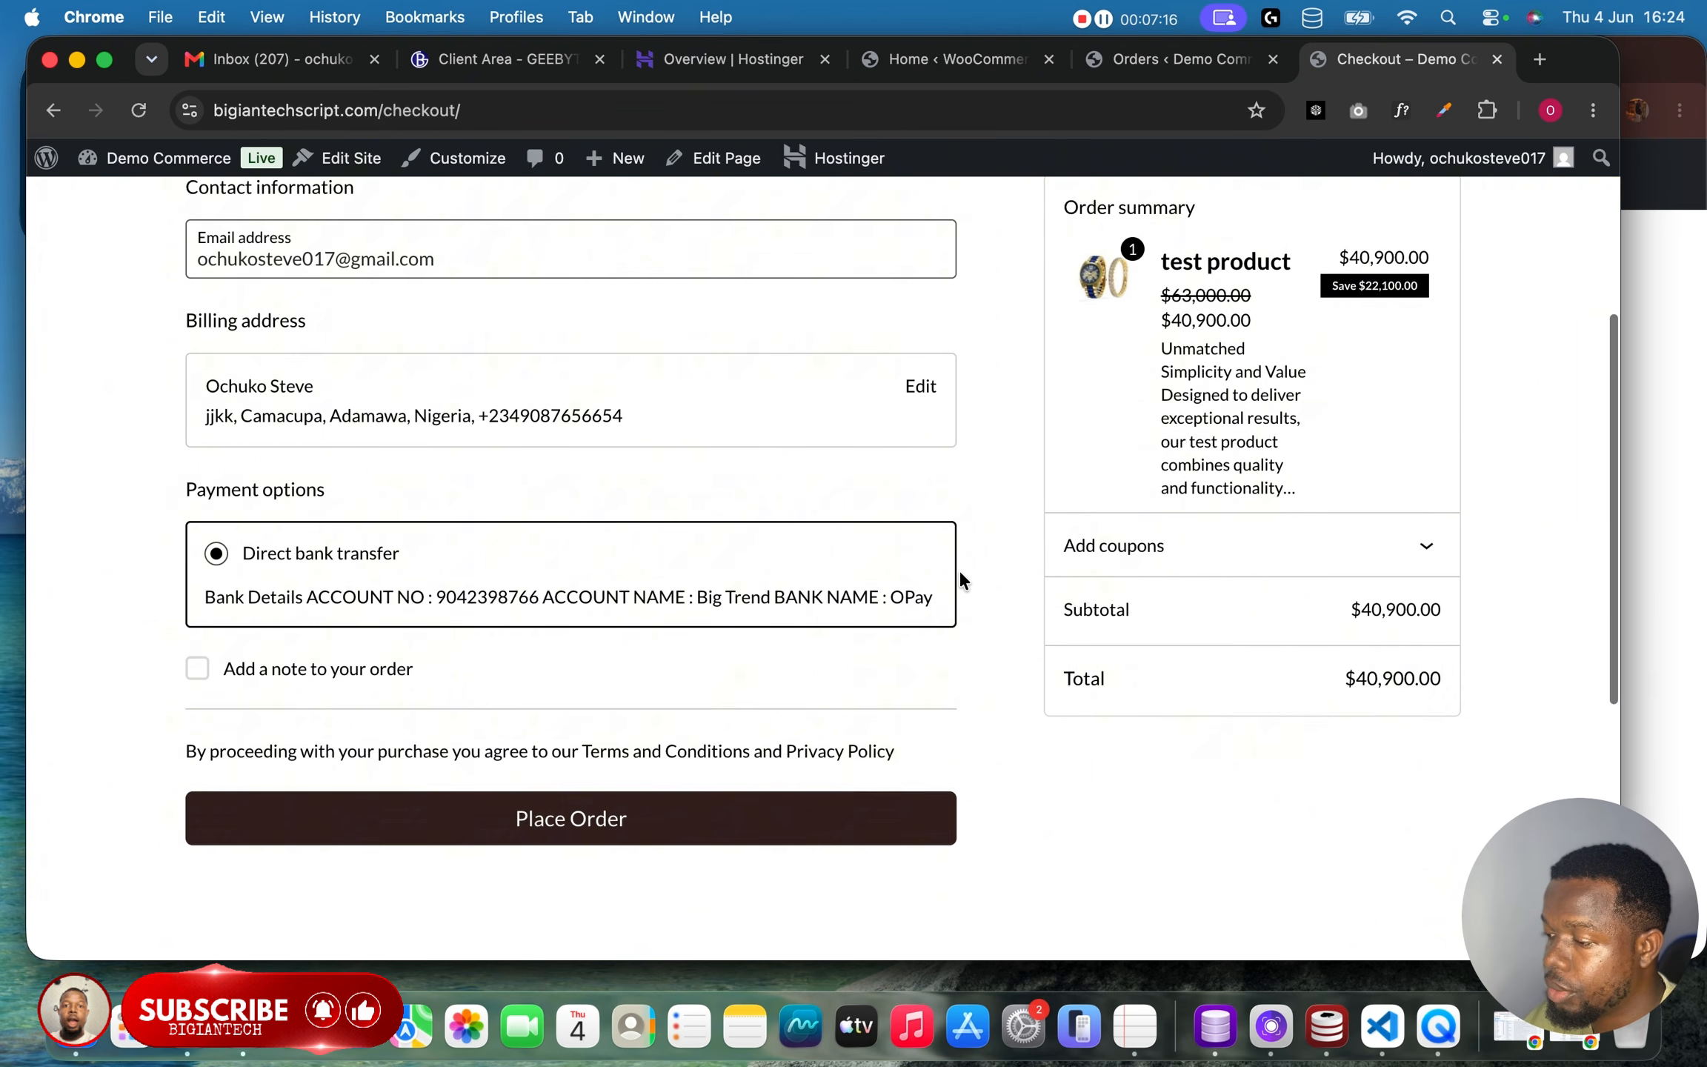
click(919, 384)
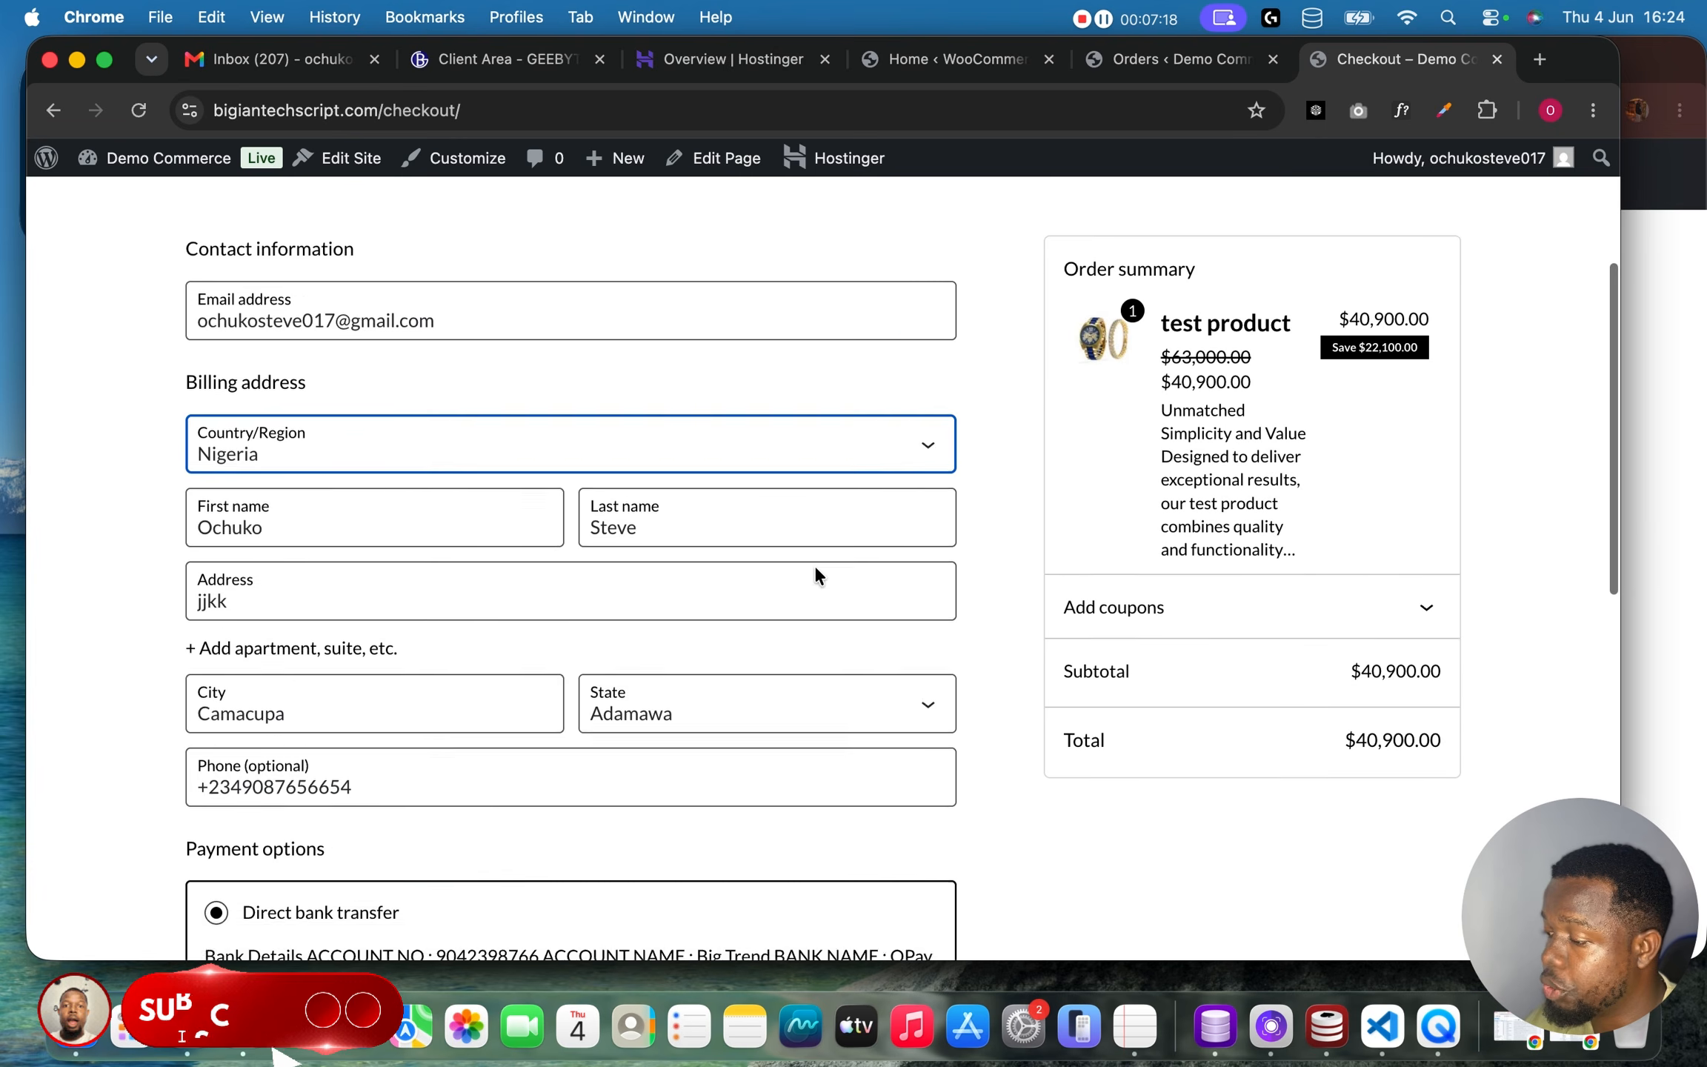
scroll(815, 564, down, 4)
scroll(815, 564, up, 5)
scroll(812, 571, down, 6)
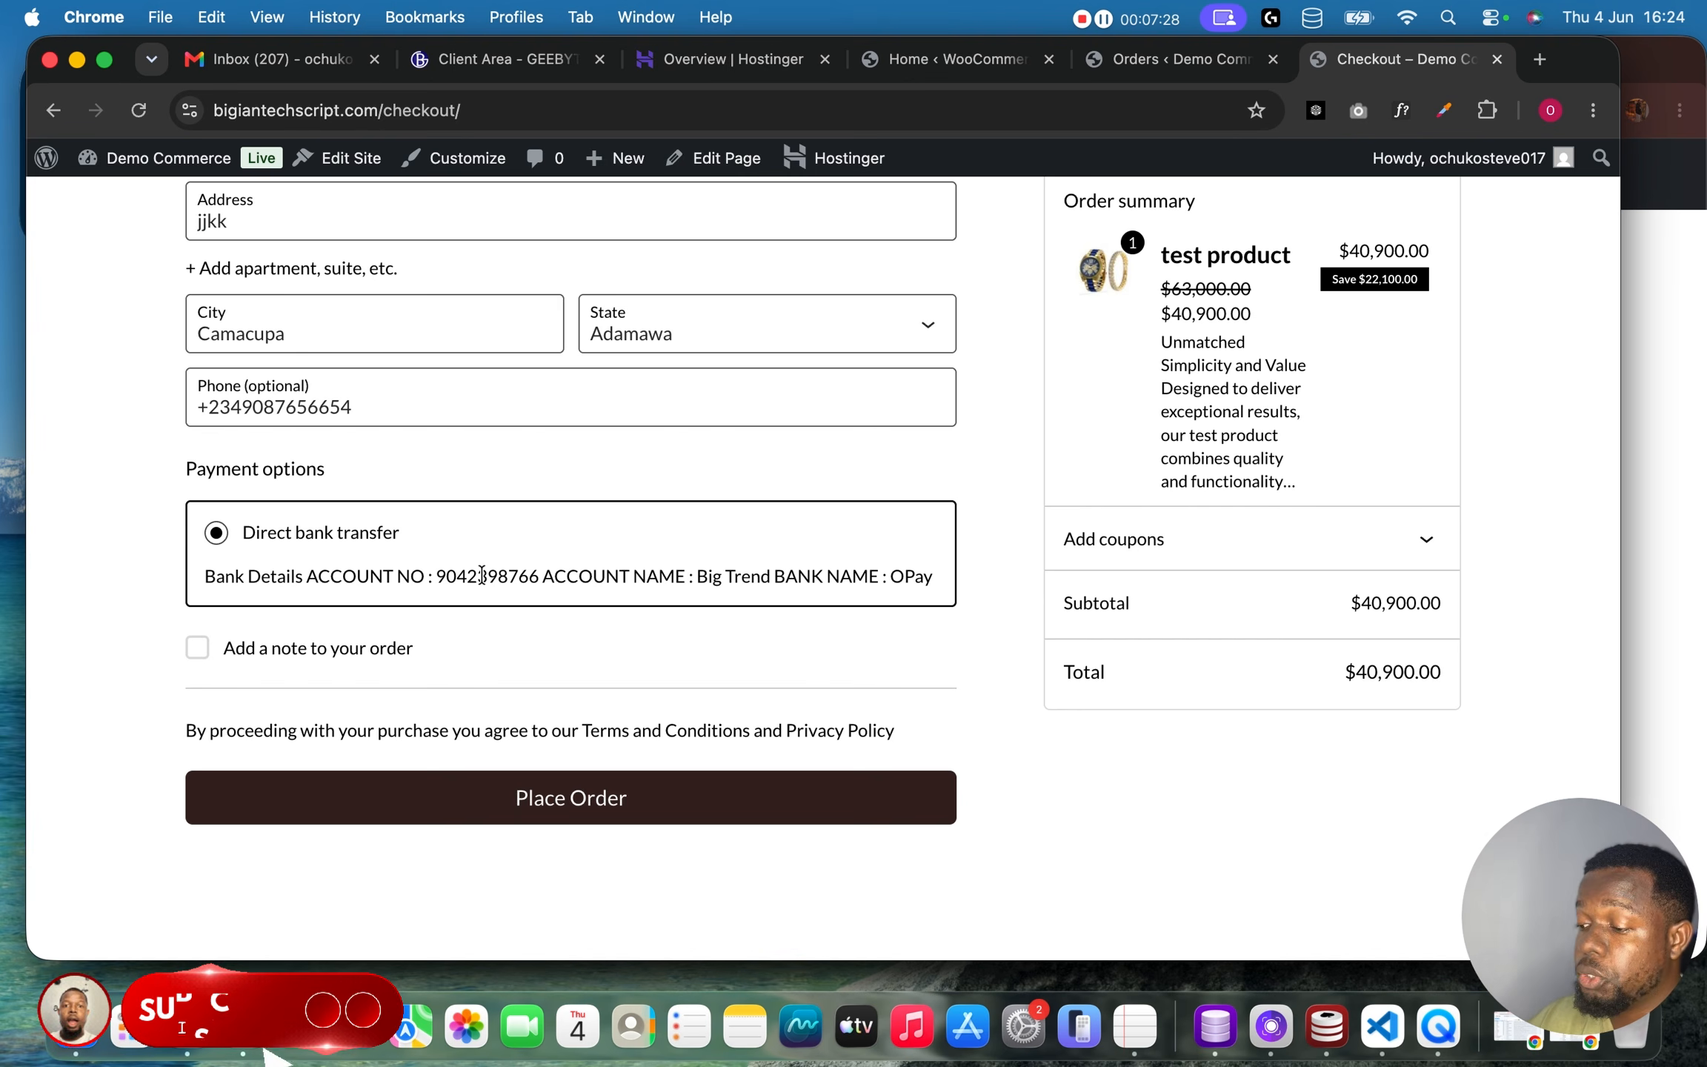
Open the Direct bank transfer settings under the store's offline payment methods.
scroll(482, 575, up, 2)
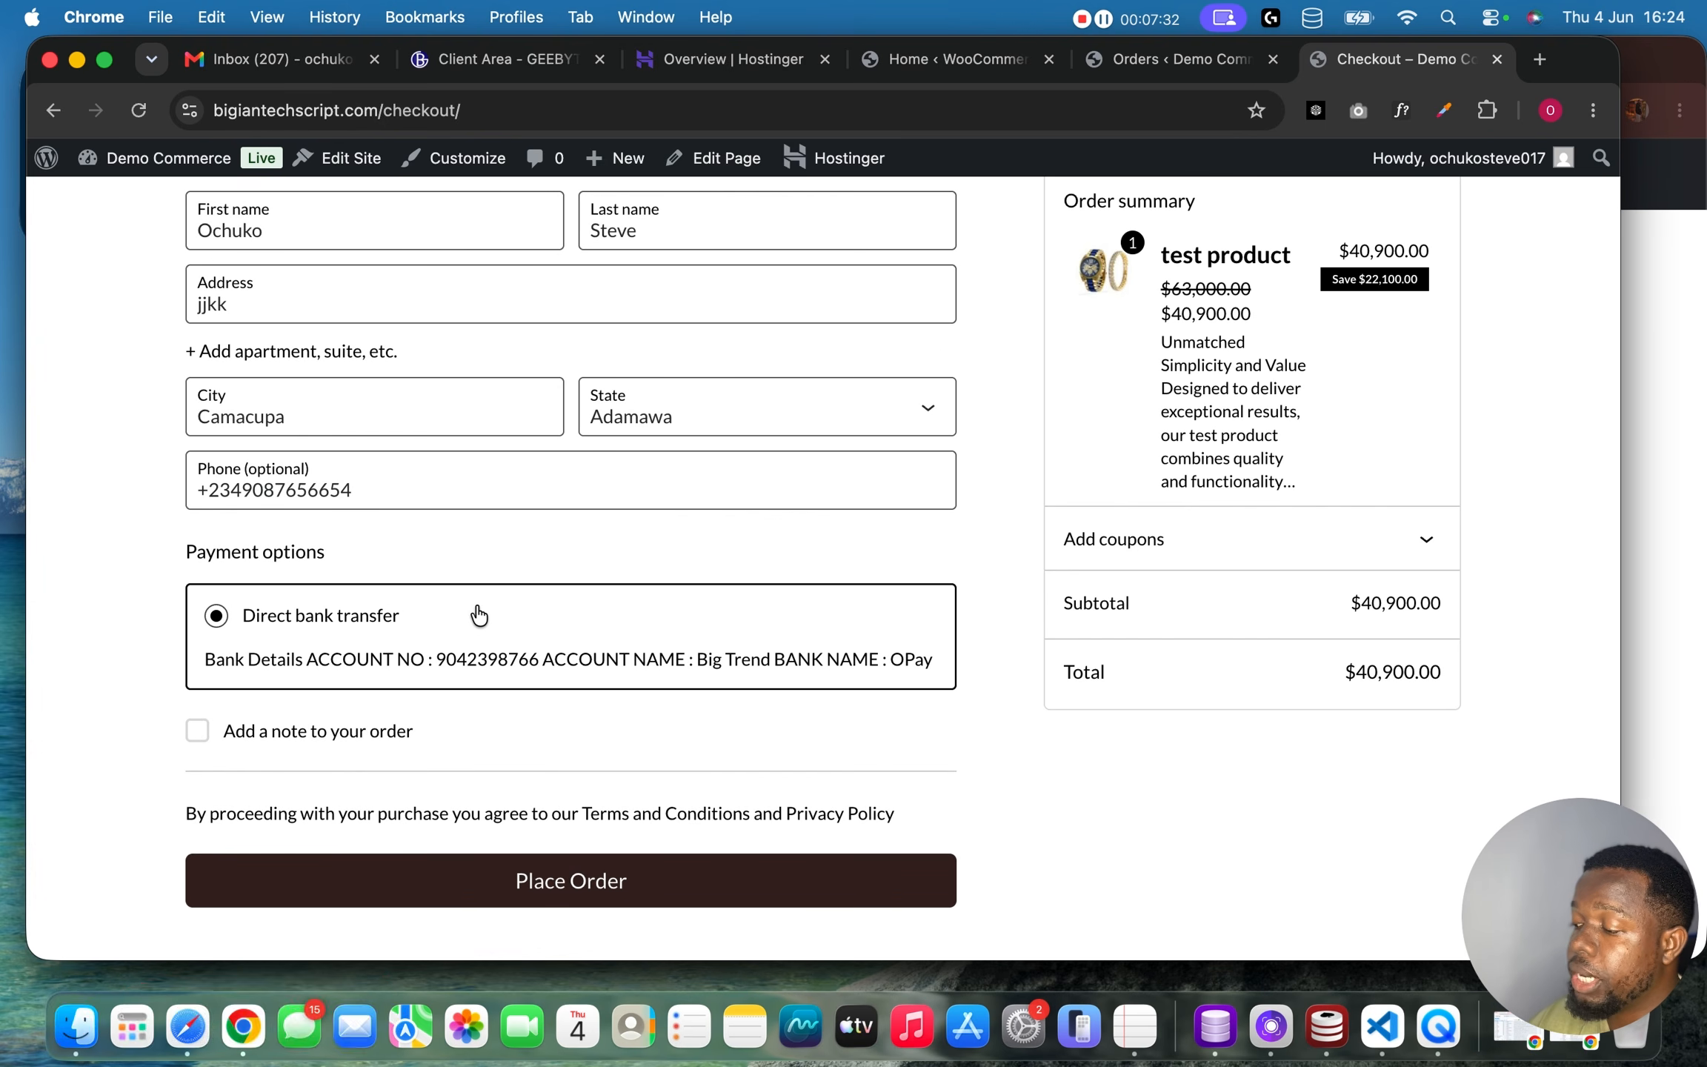
click(1170, 58)
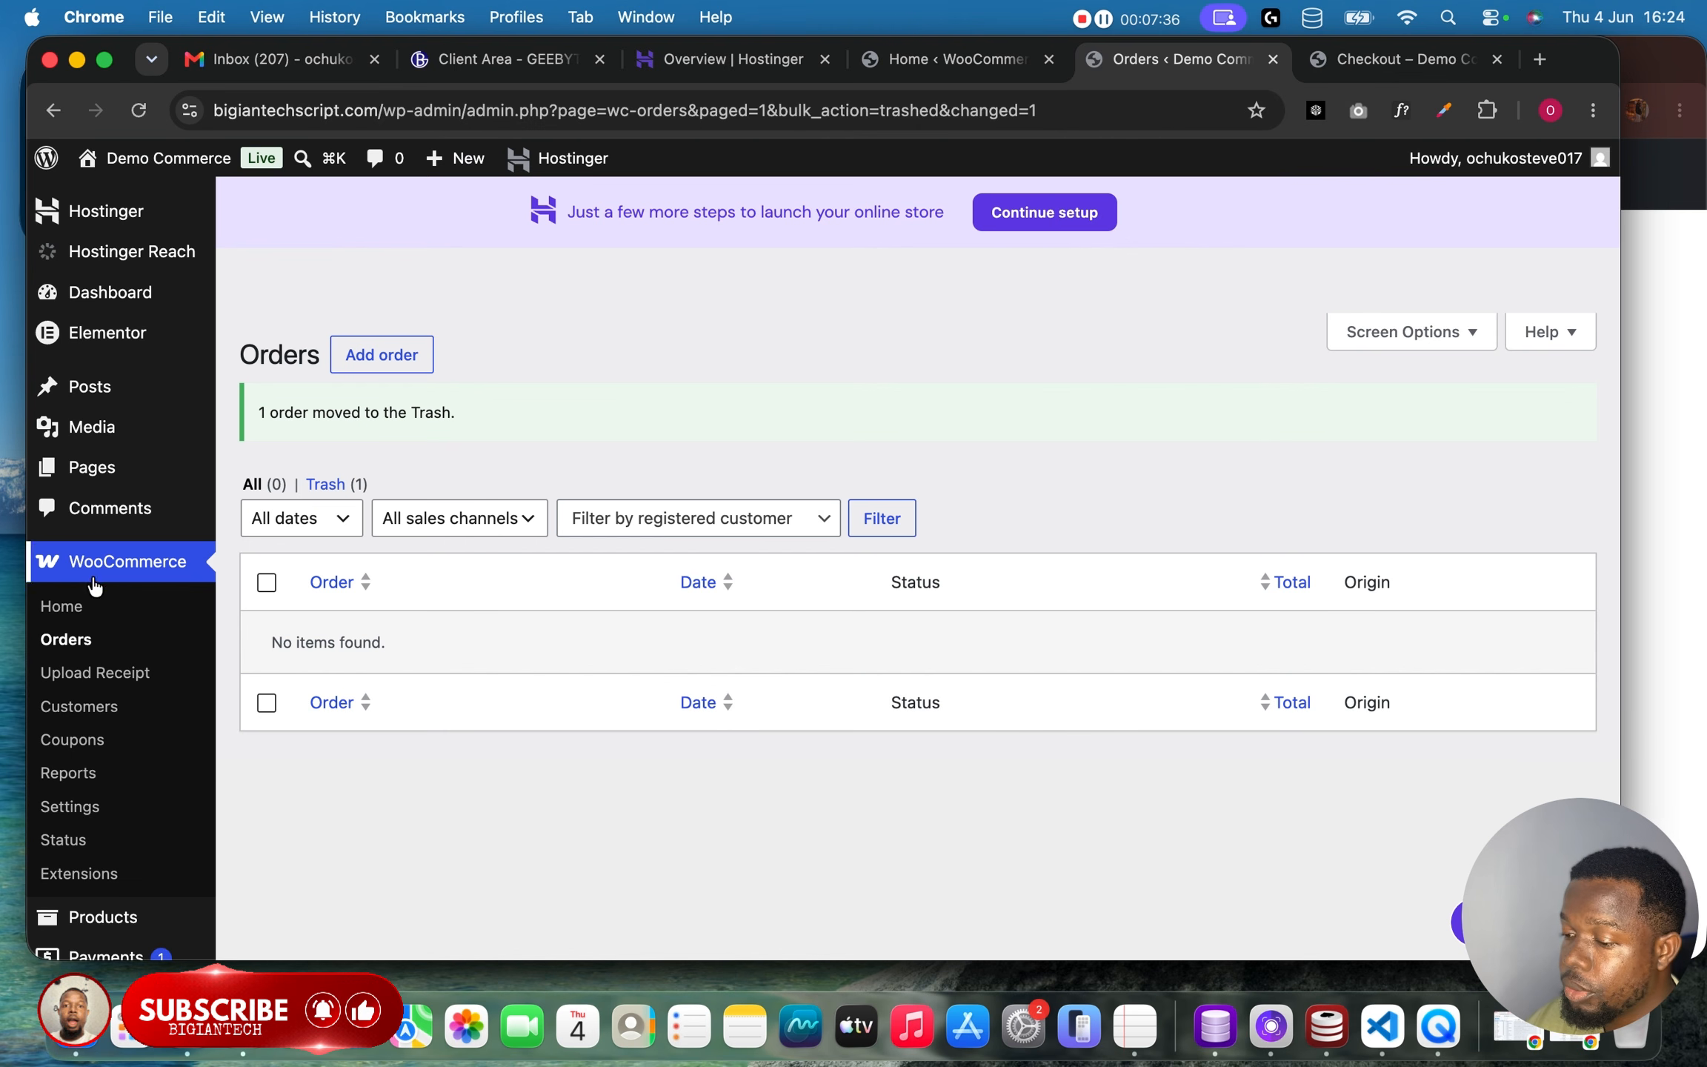
scroll(52, 615, down, 2)
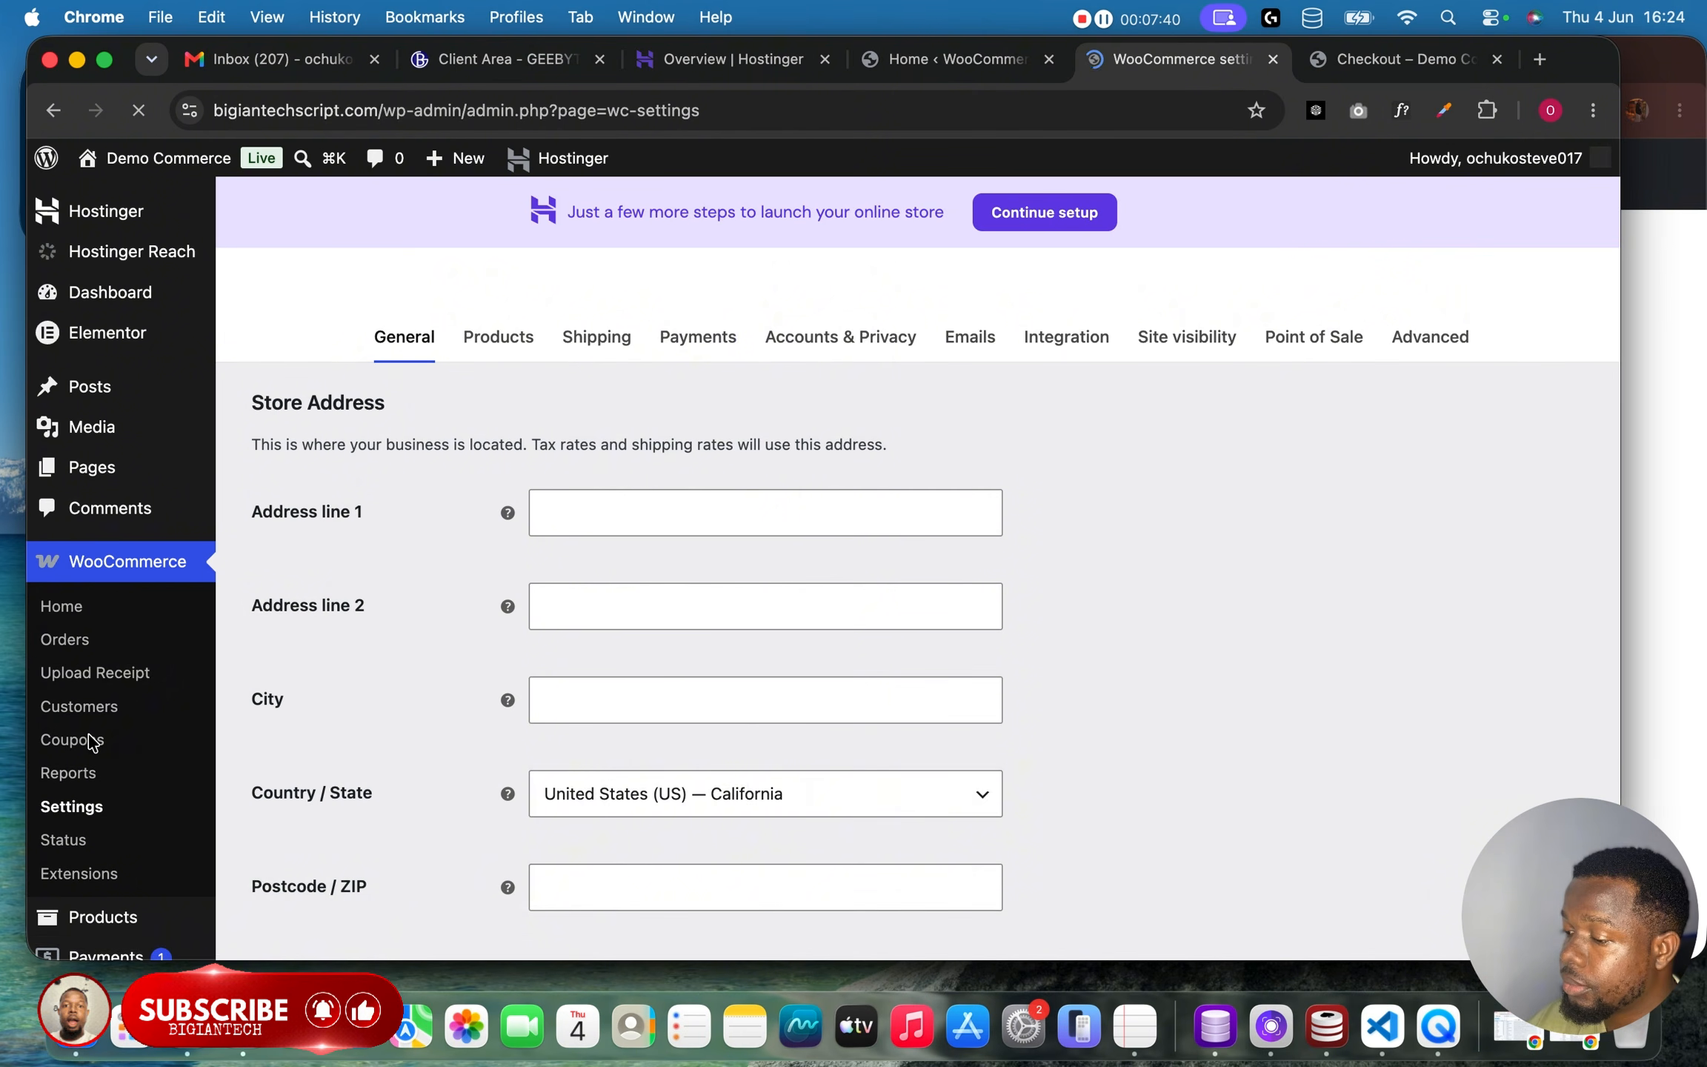
click(710, 337)
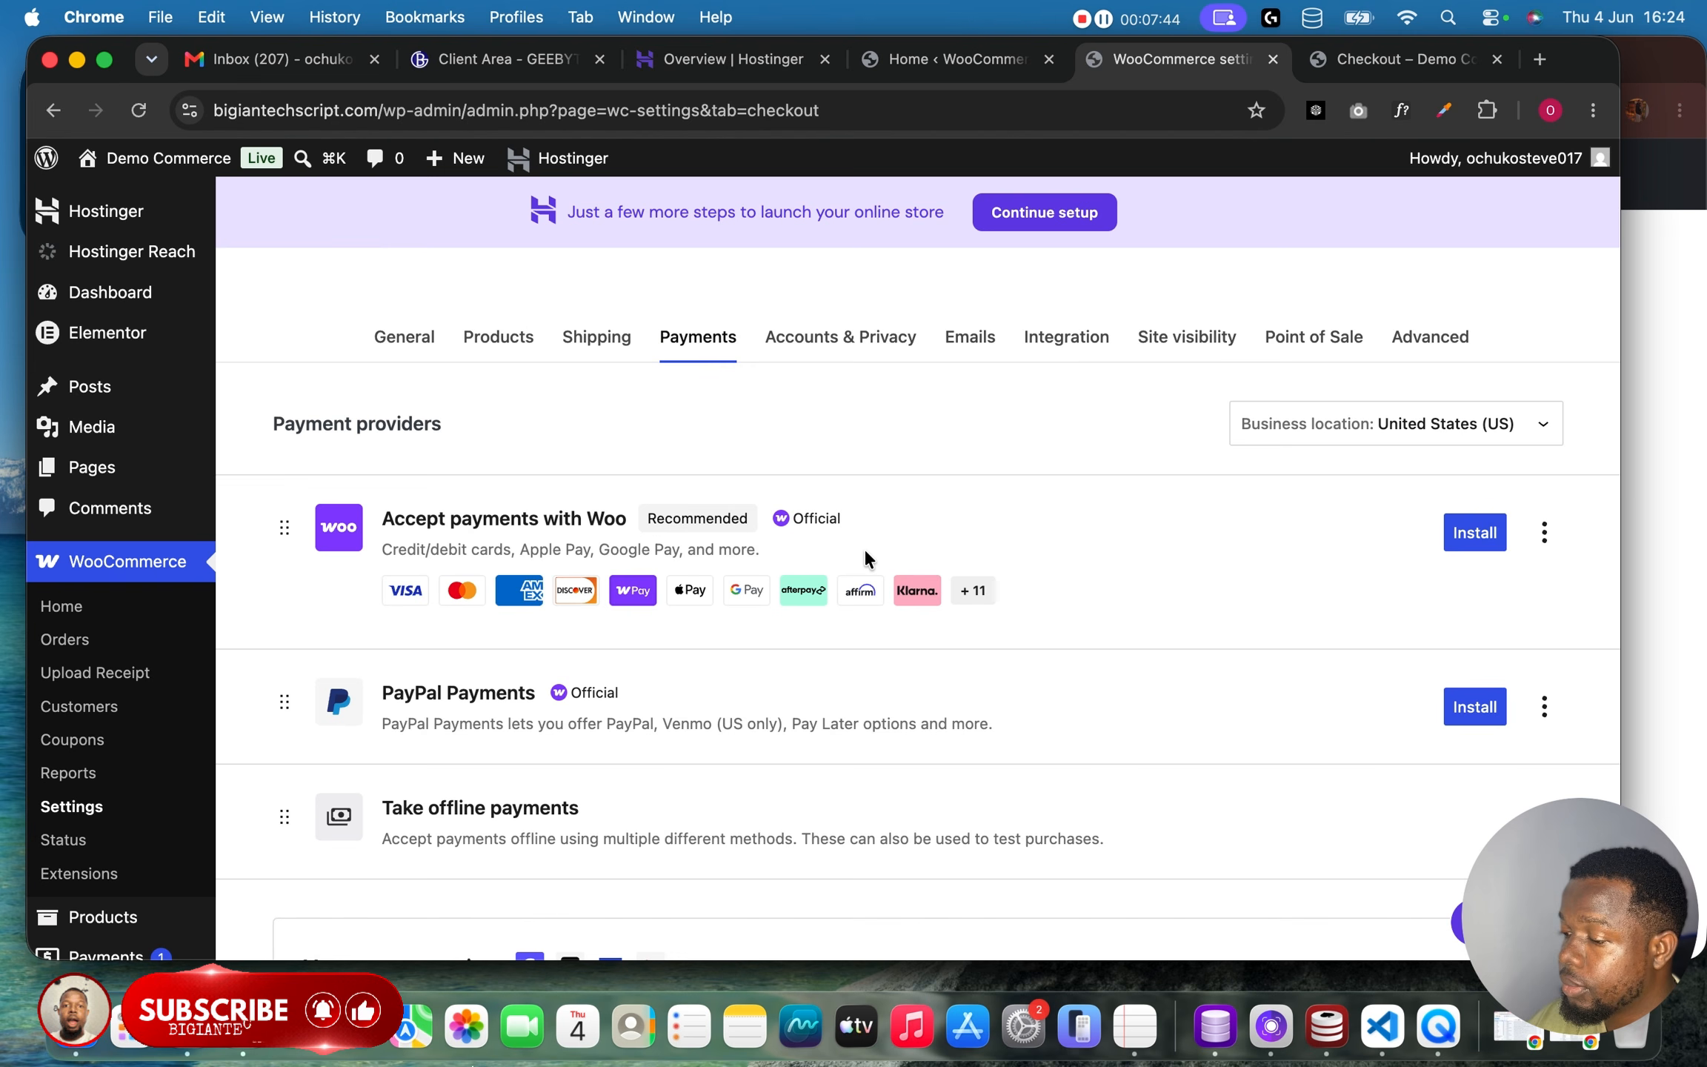
scroll(1039, 671, down, 2)
click(1460, 594)
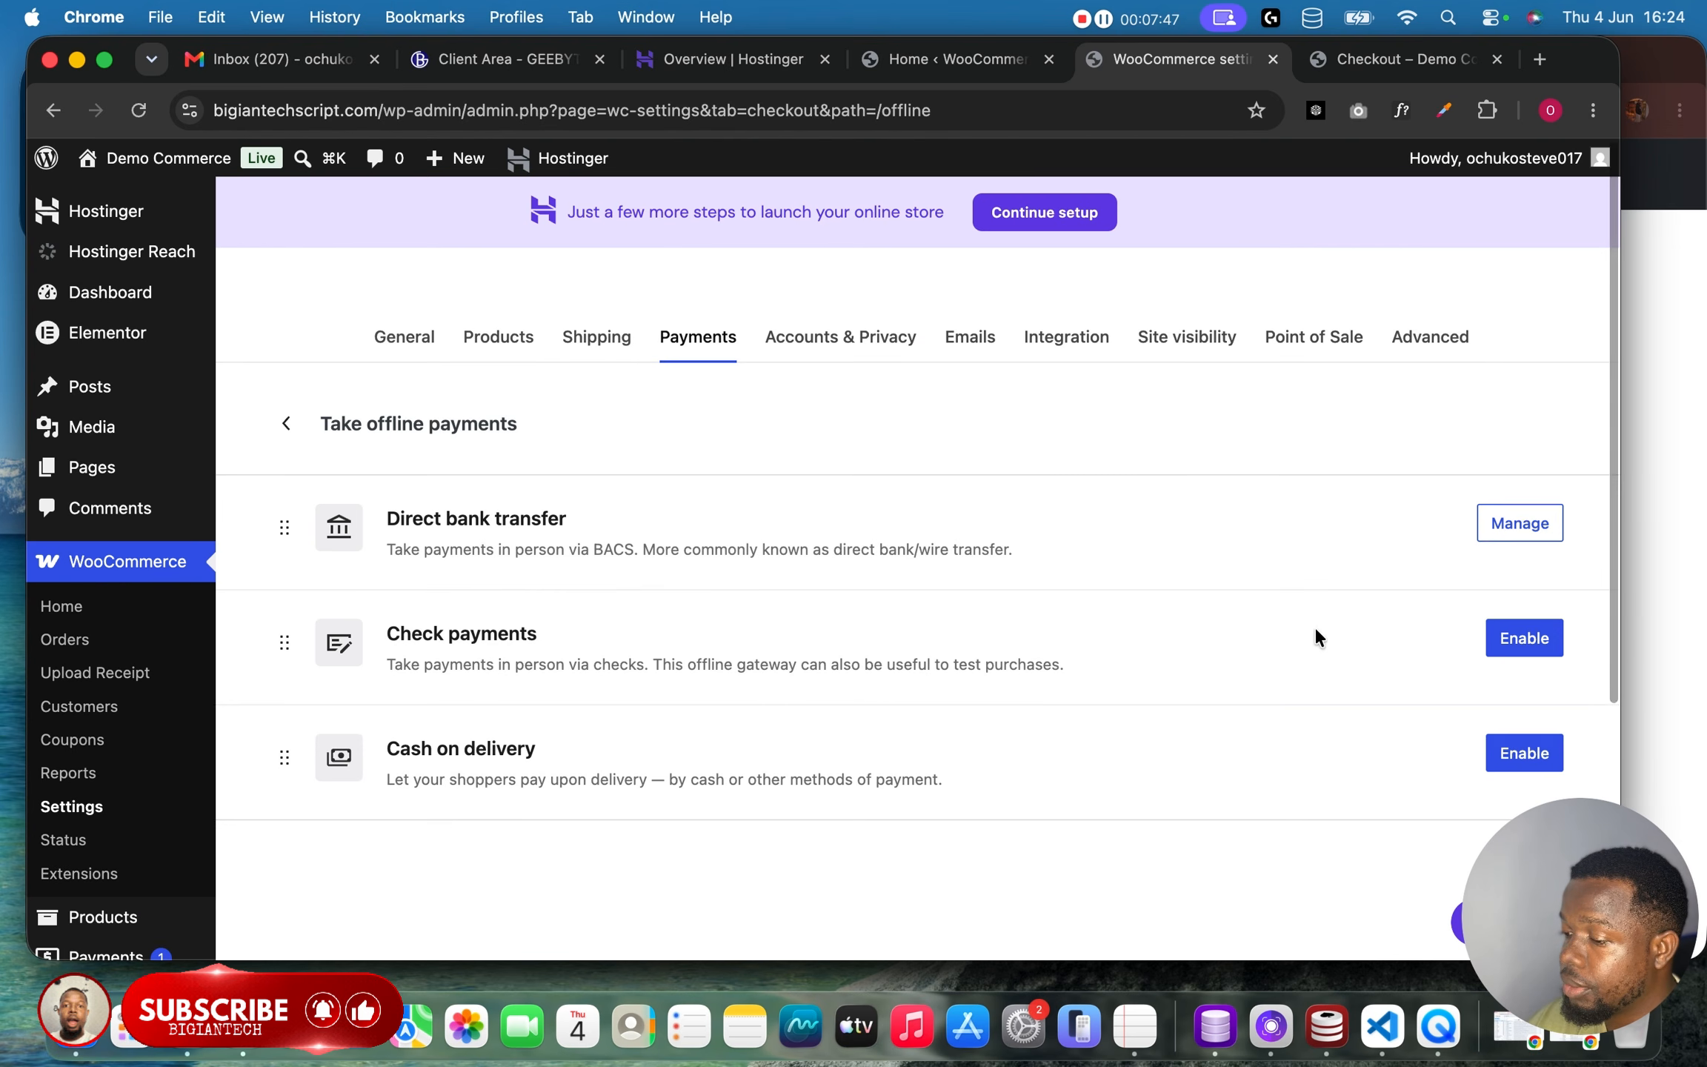
click(1528, 527)
Add the line "Upload payment proof after you clicked the place order button..." above the bank details in the description.
scroll(1097, 610, down, 3)
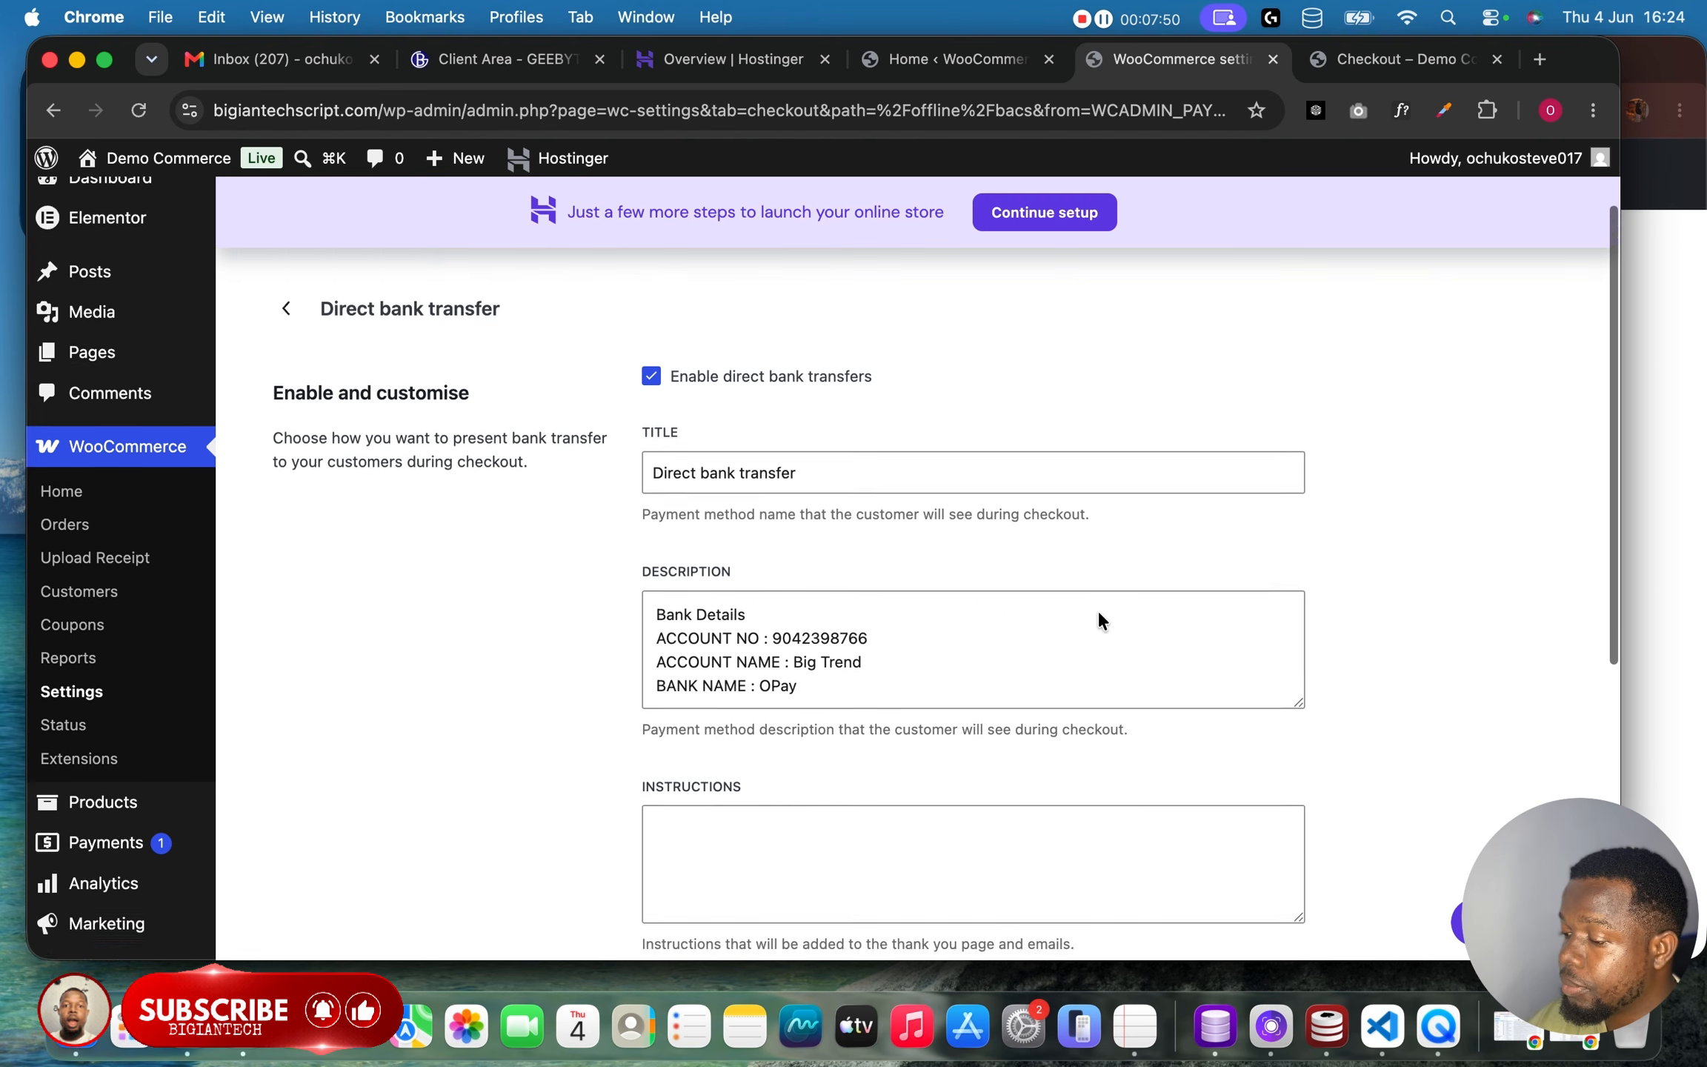
click(656, 556)
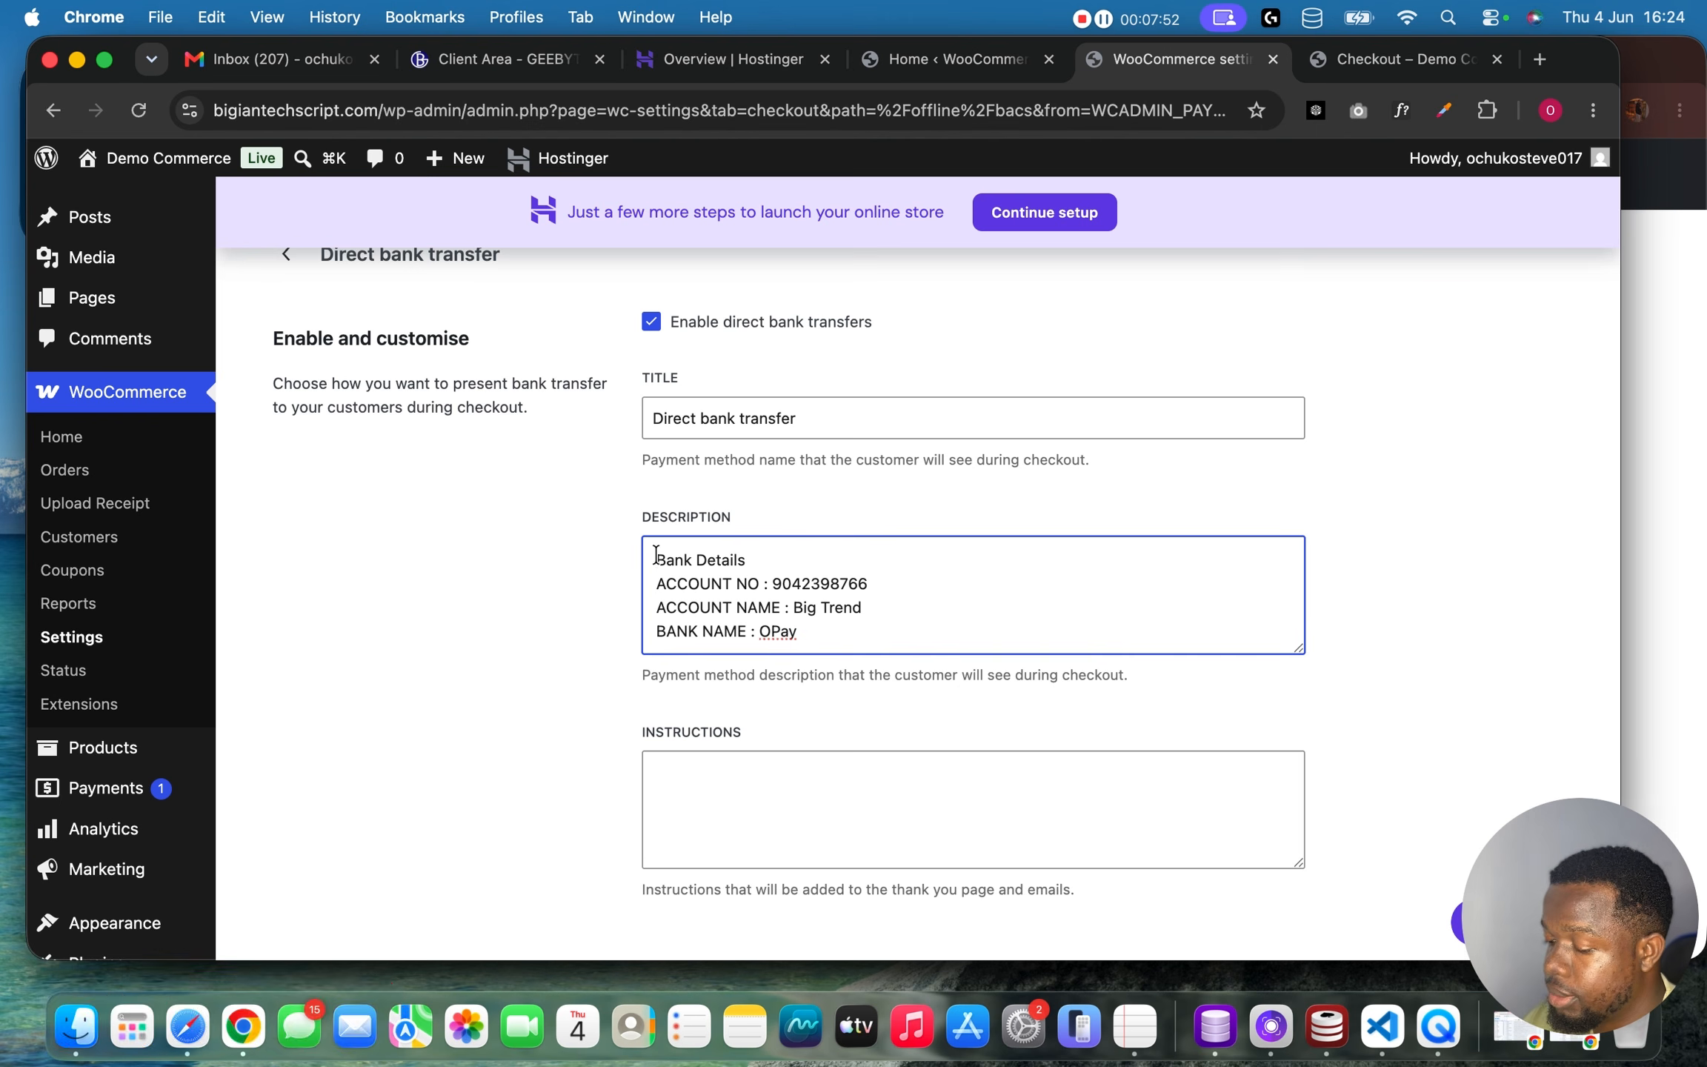
key(Return)
key(Return)
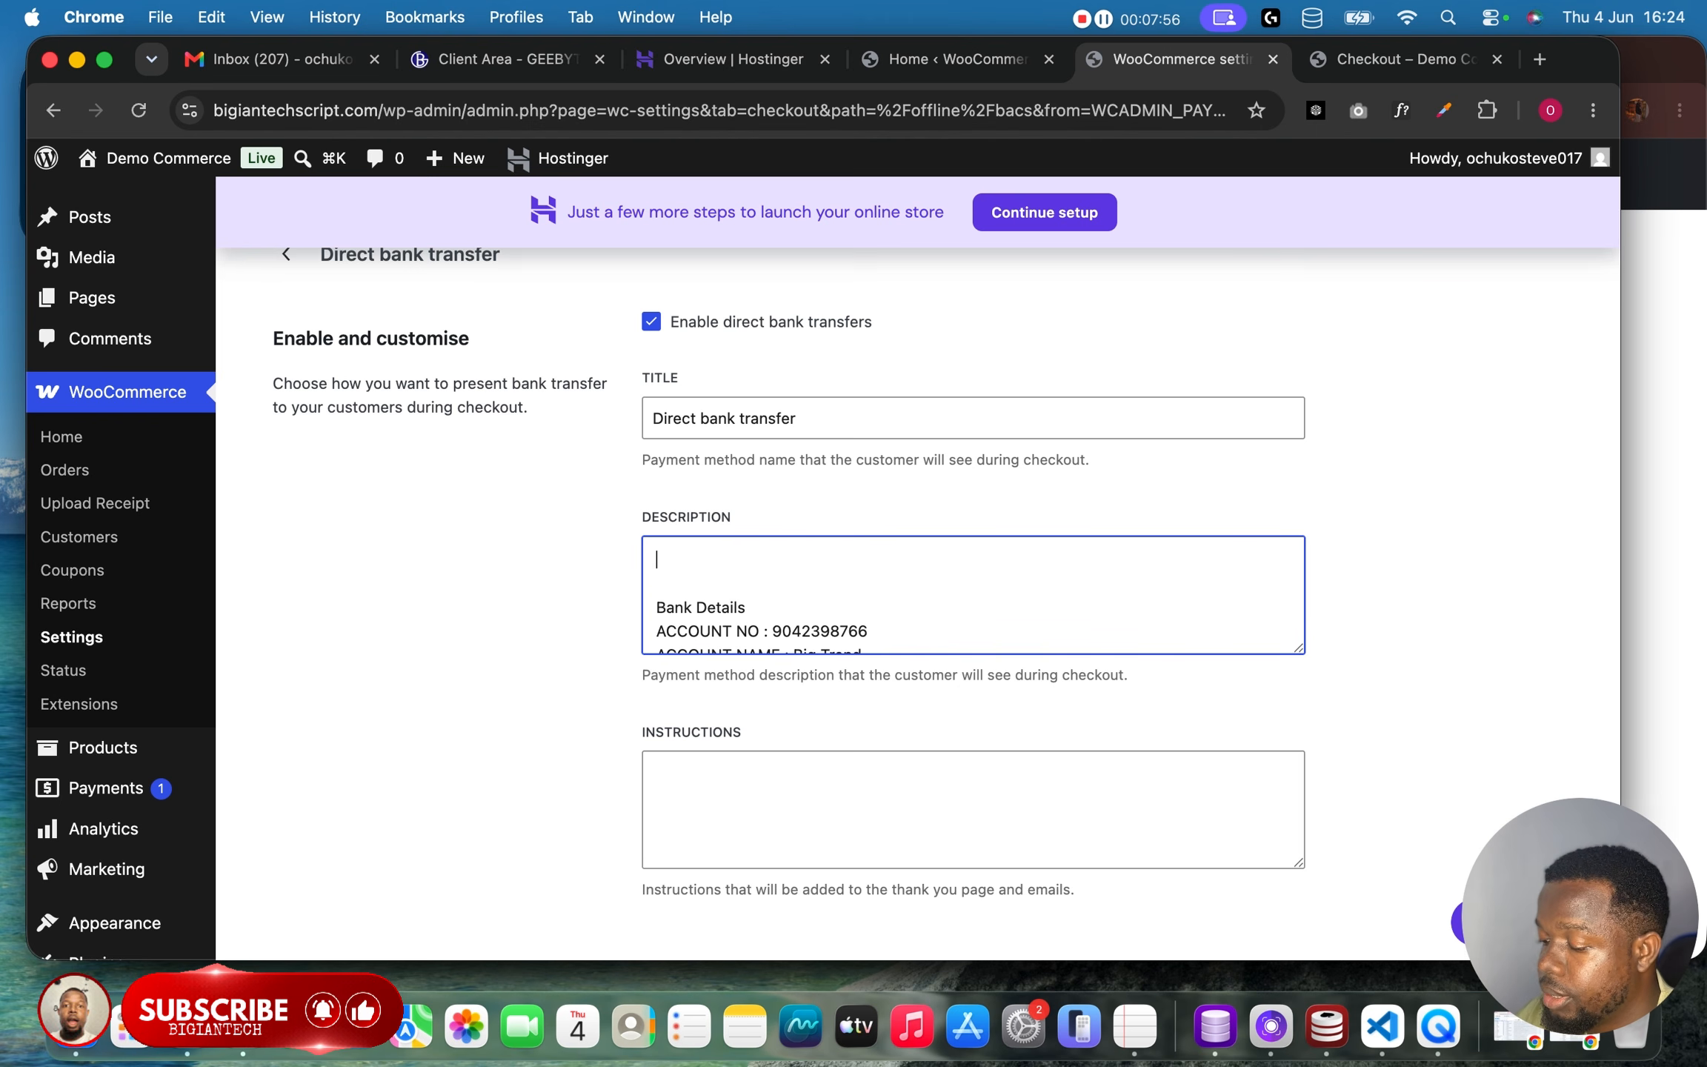
text(A)
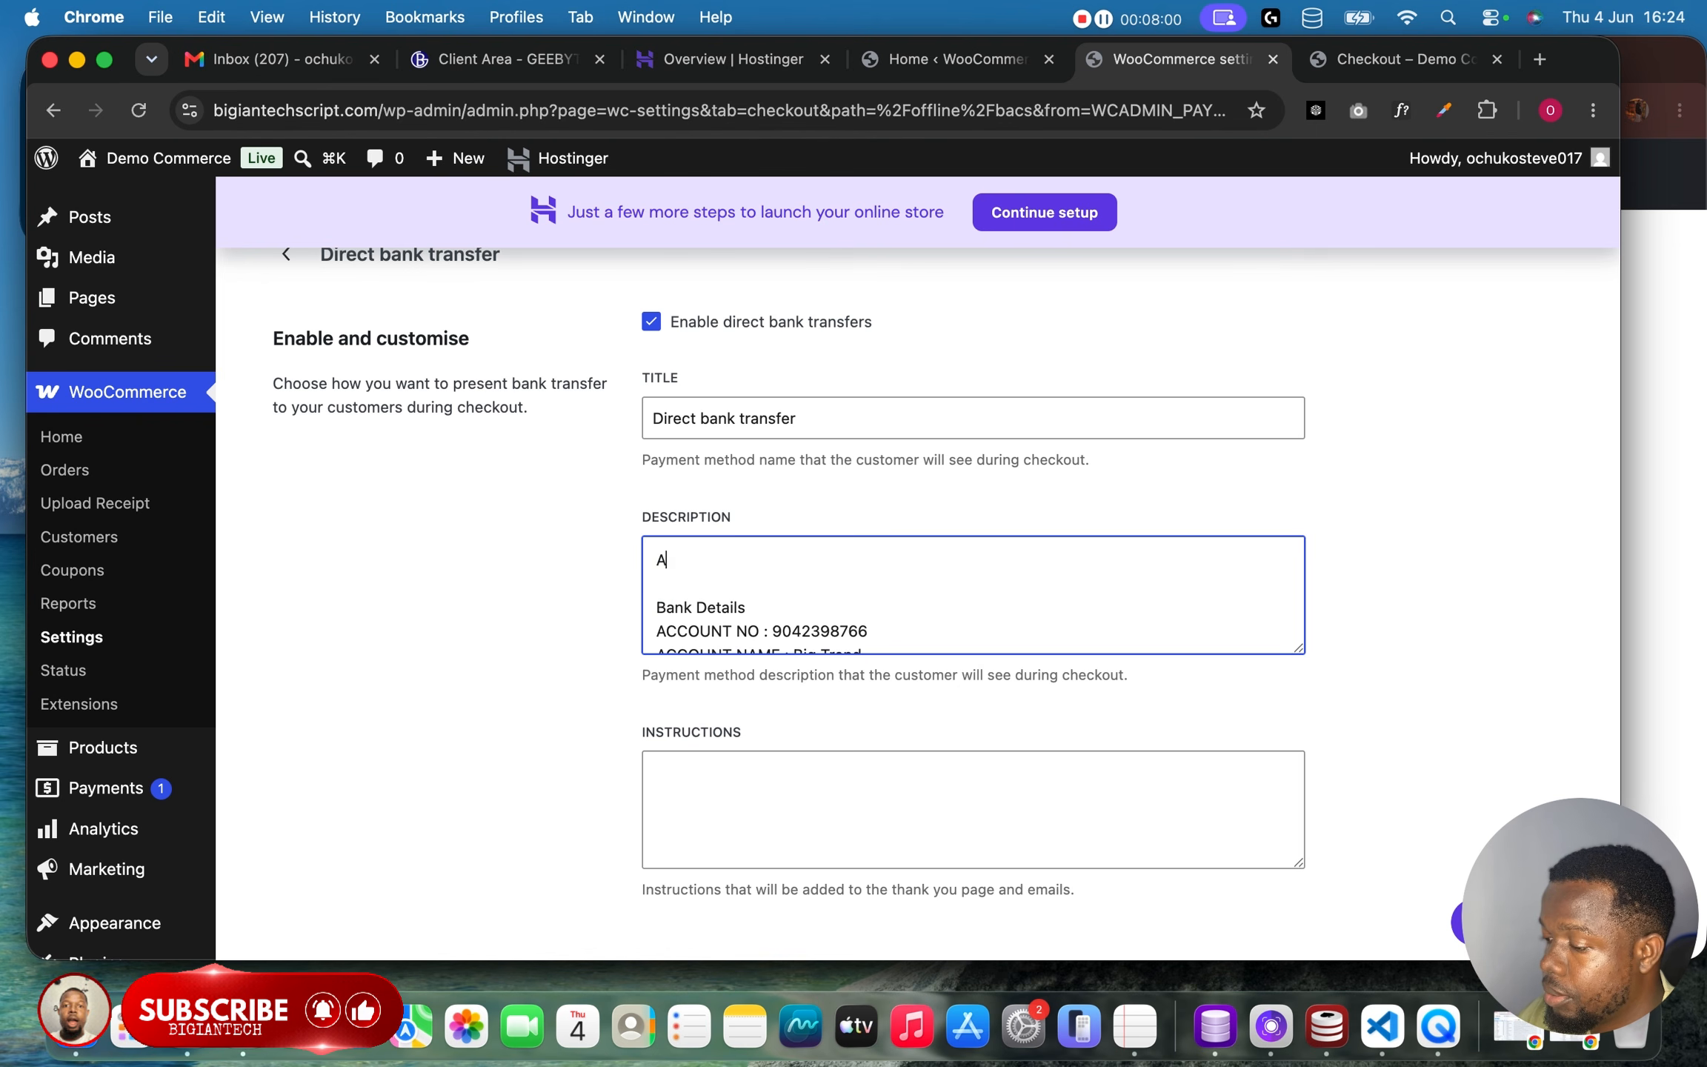
text(fteUpload payment proof)
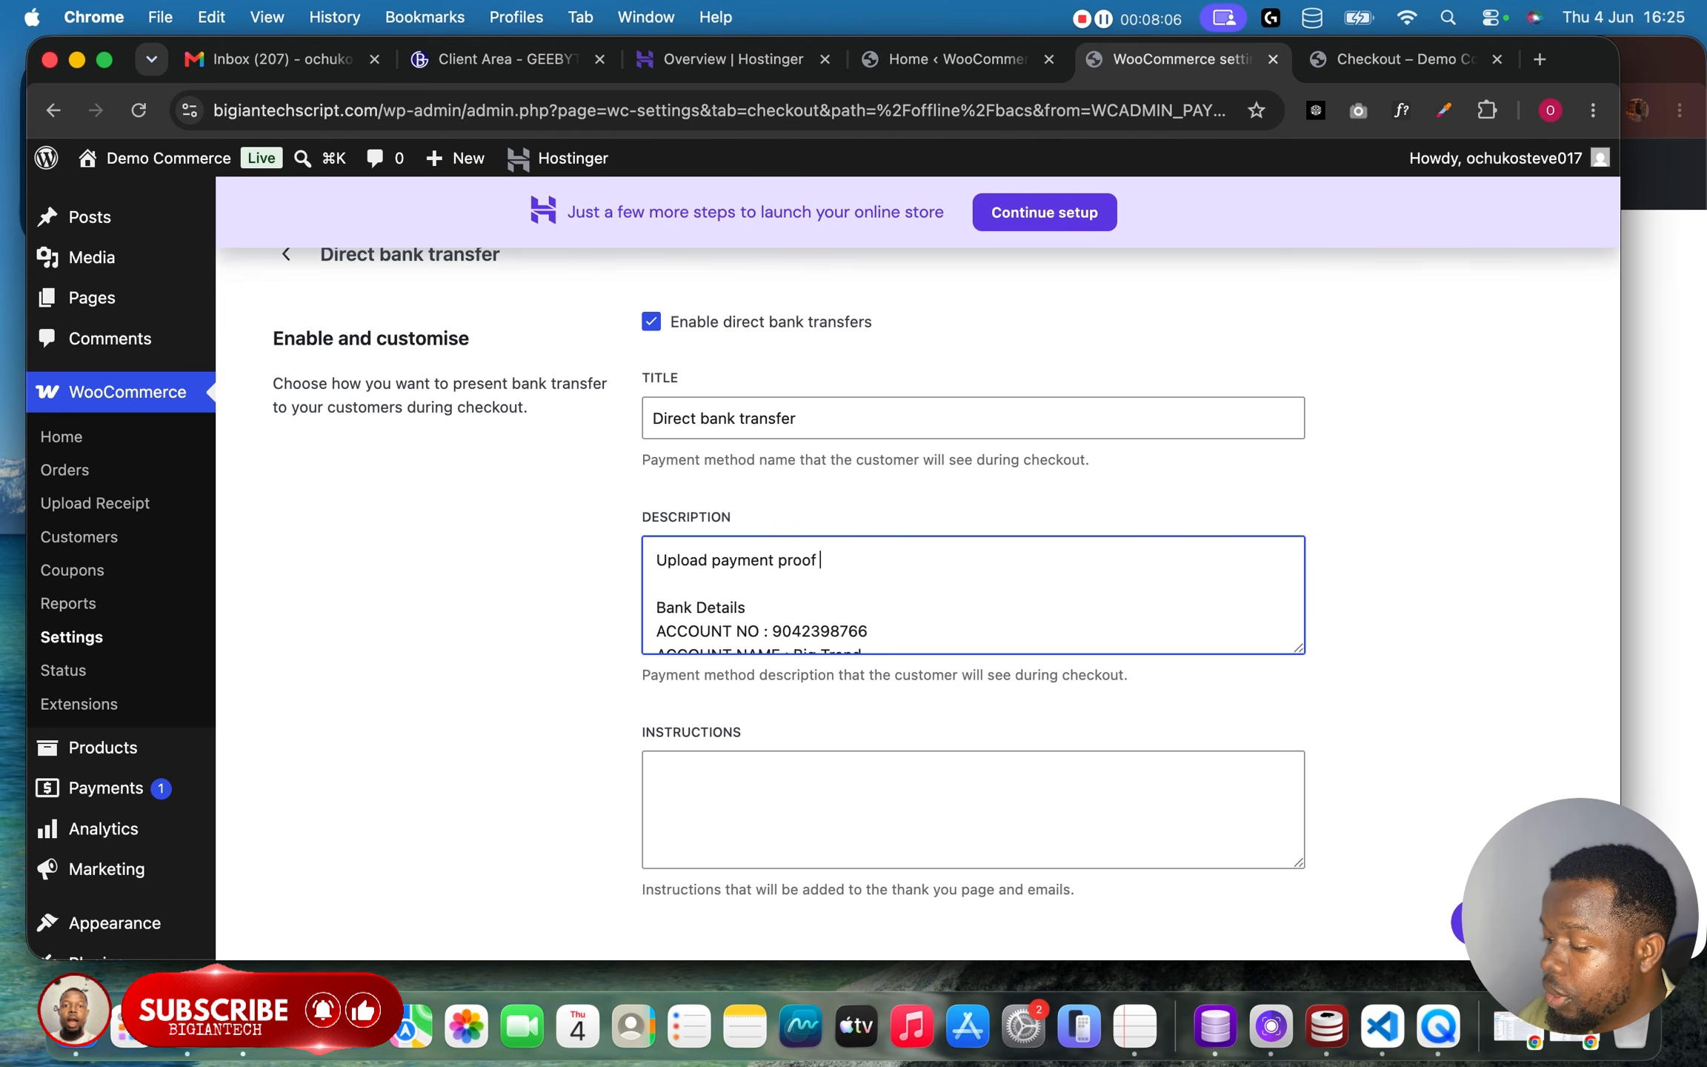
text( after you clicked)
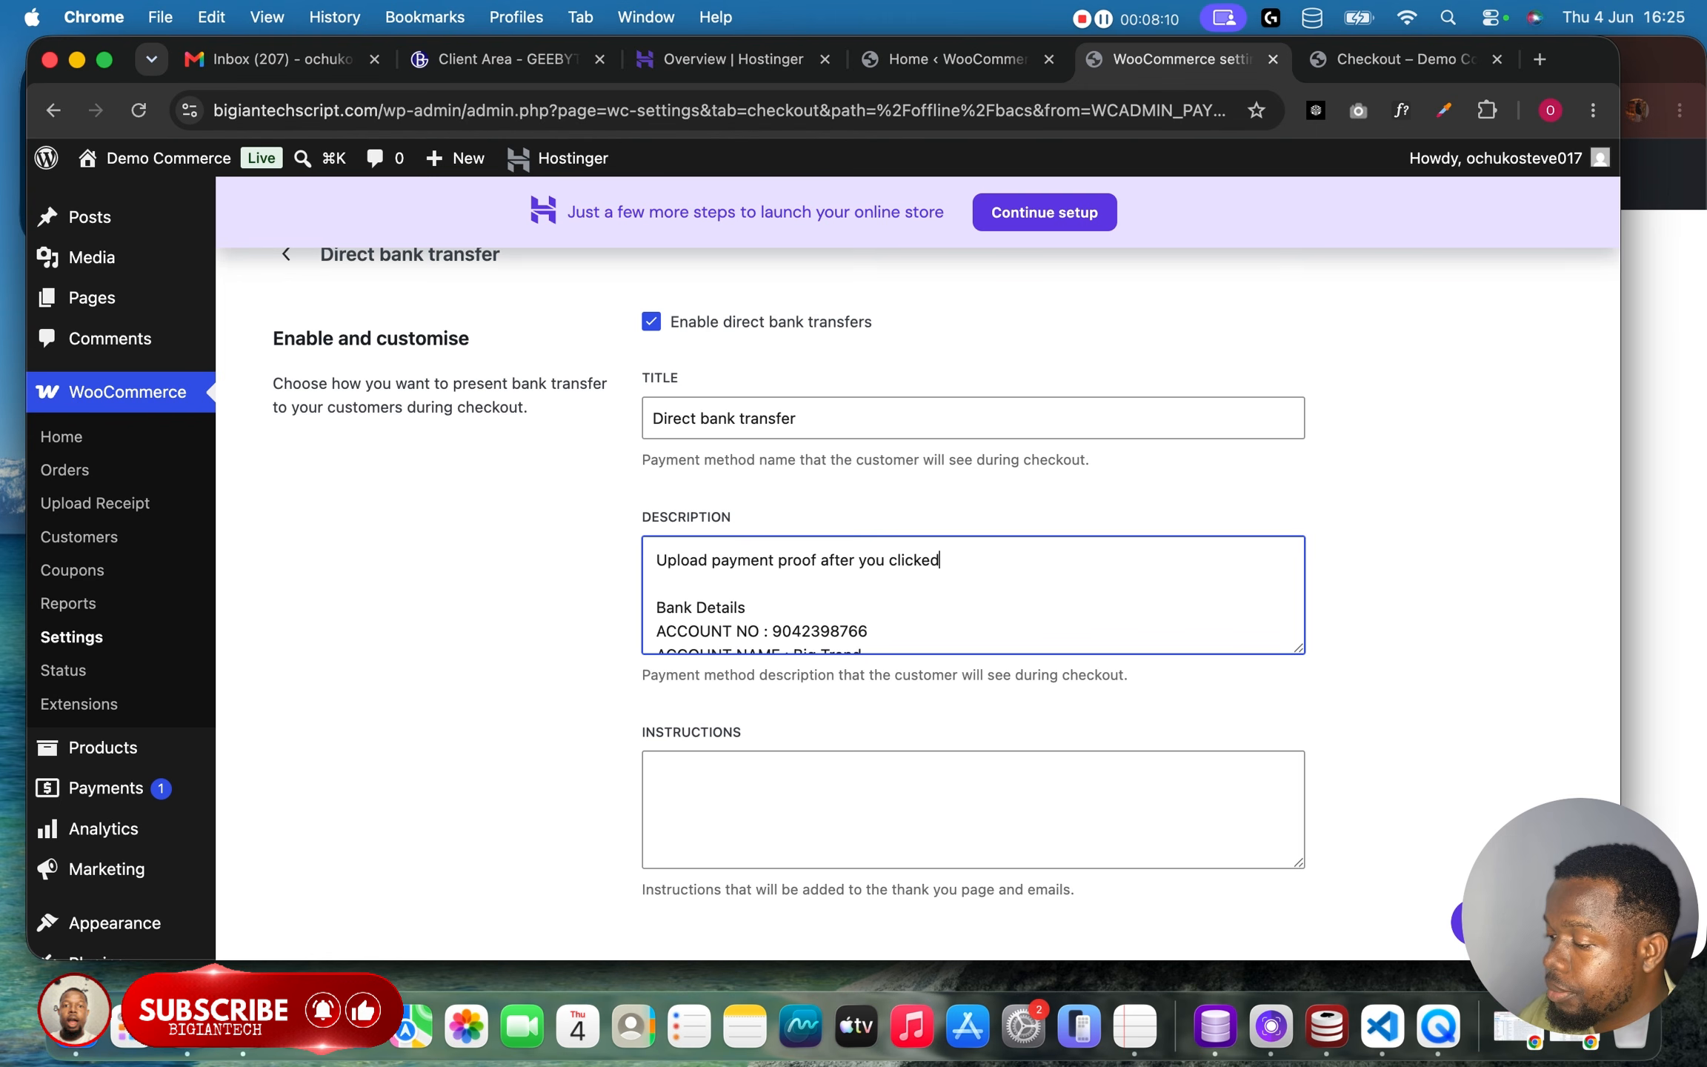
text( the palc)
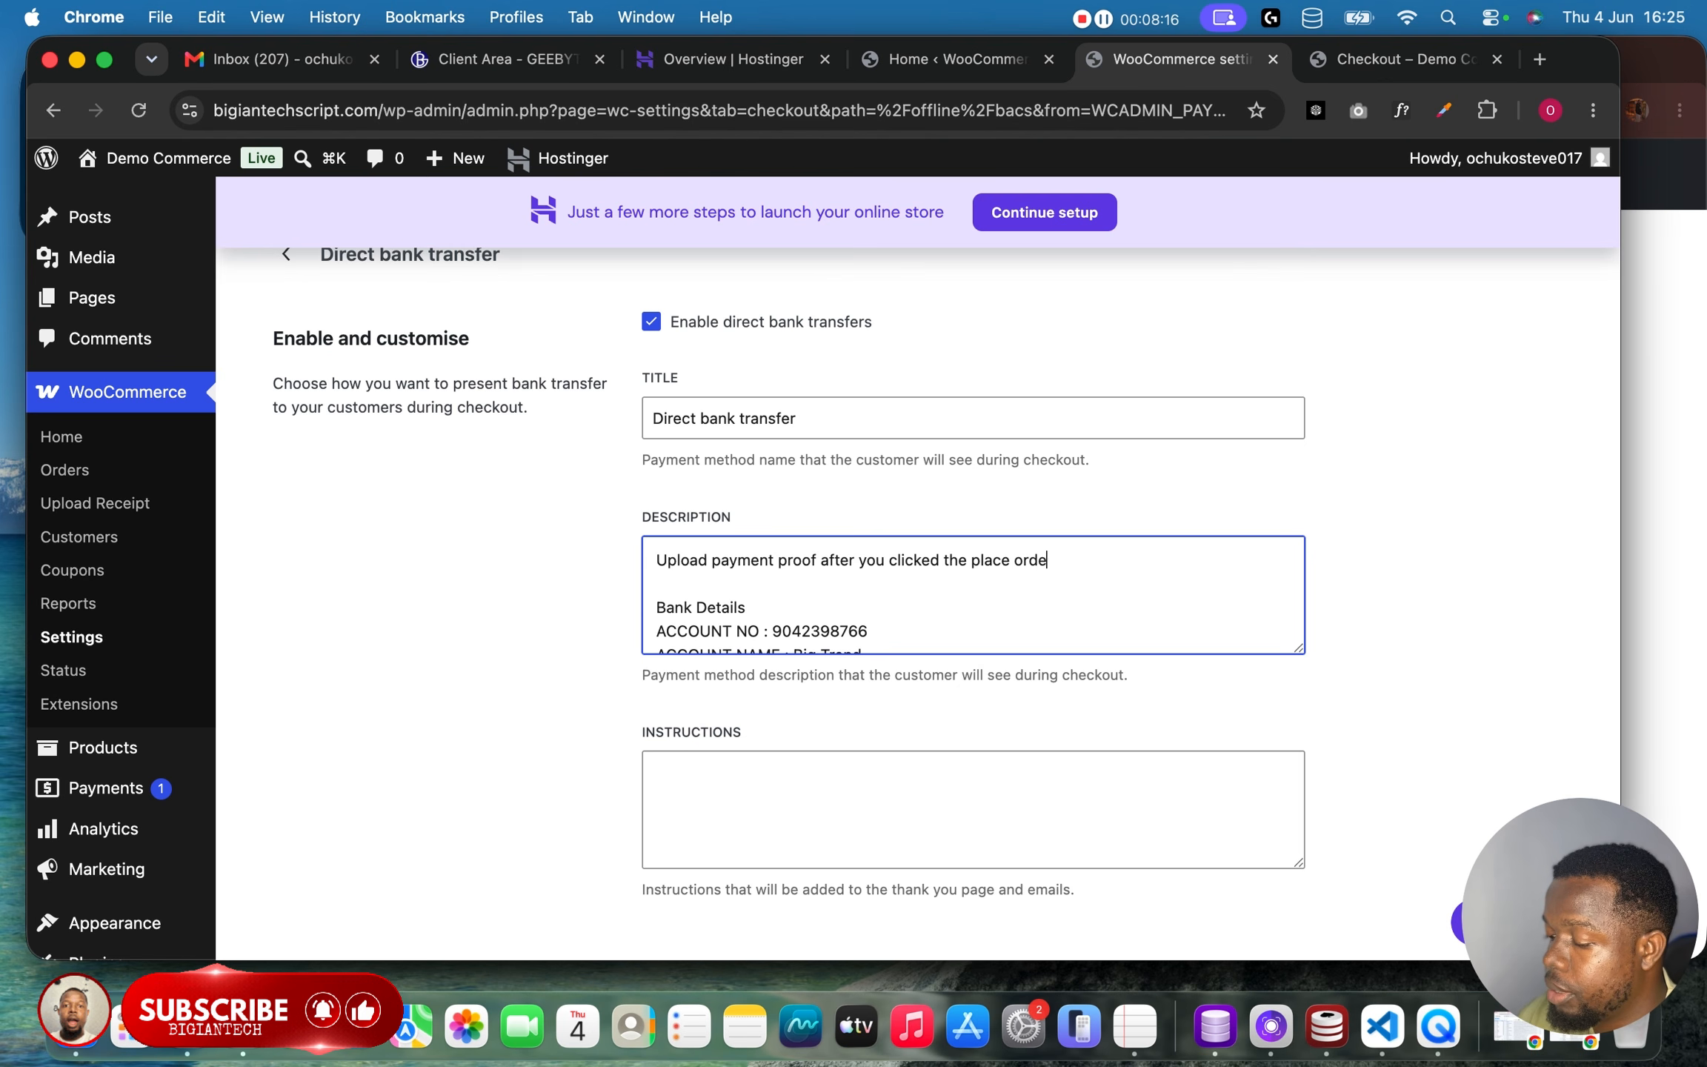
text(utton...)
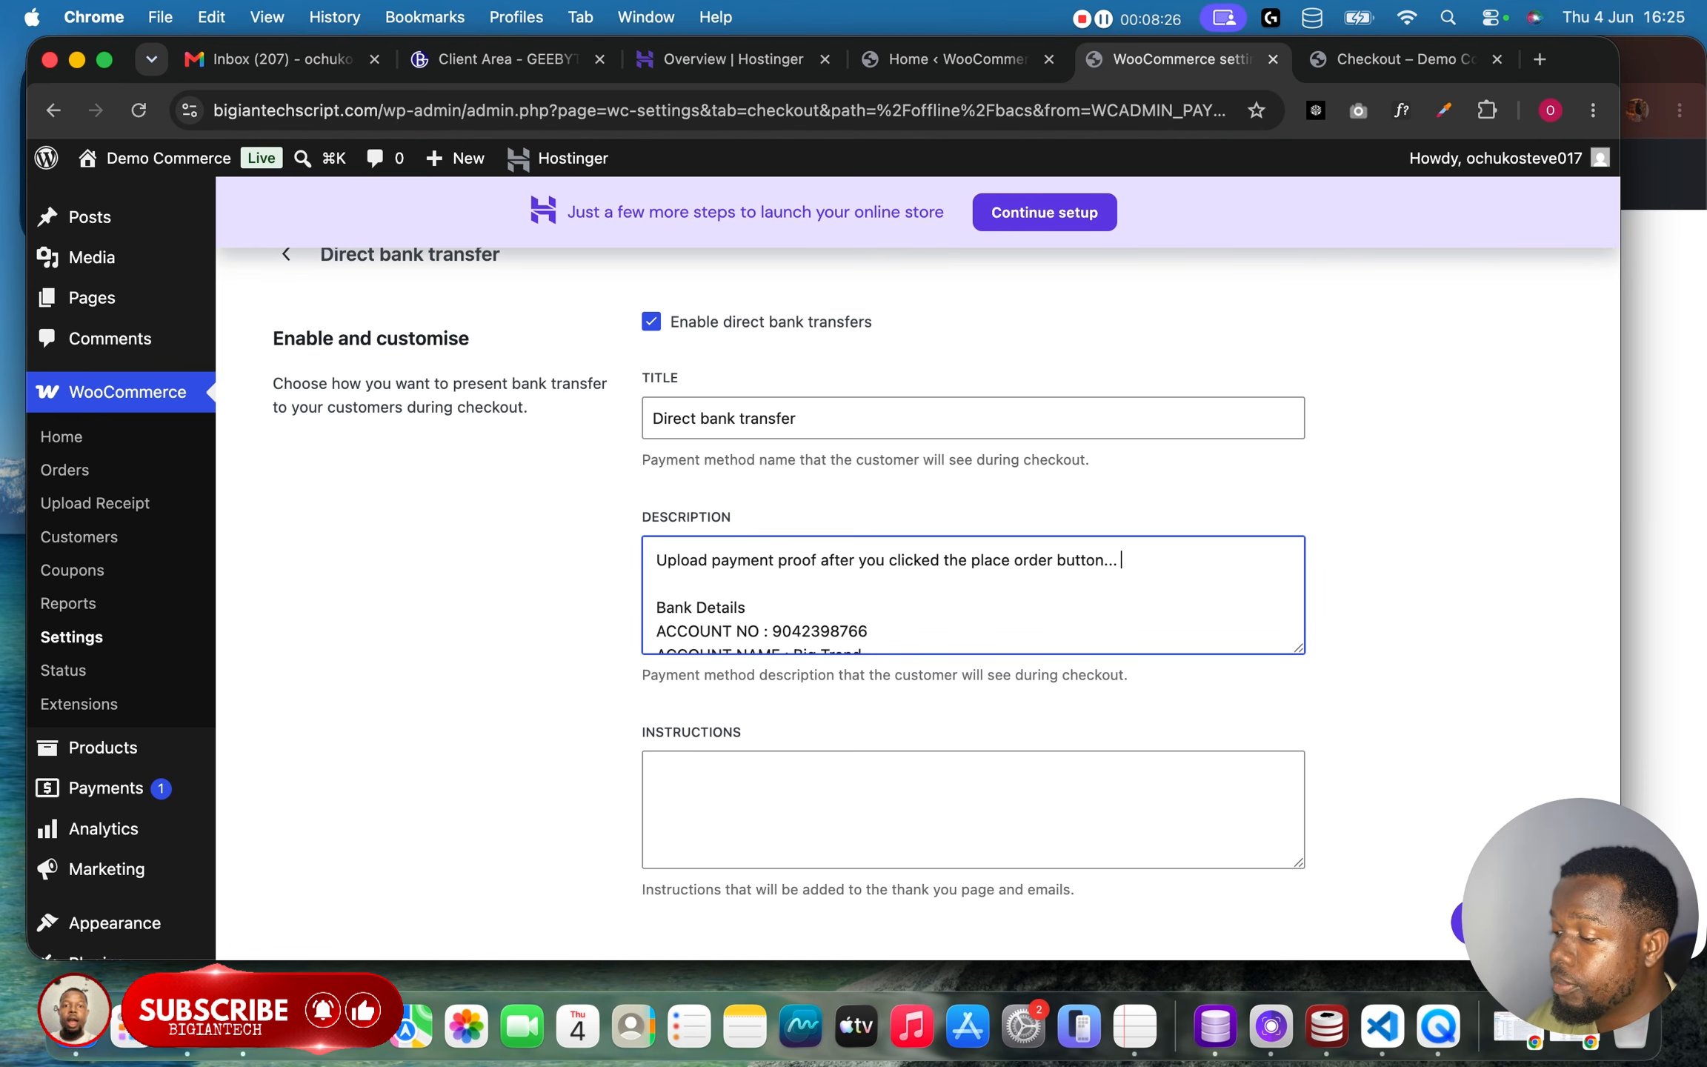
Rename the payment method title to "Bank transfer" and save the changes.
scroll(765, 563, down, 3)
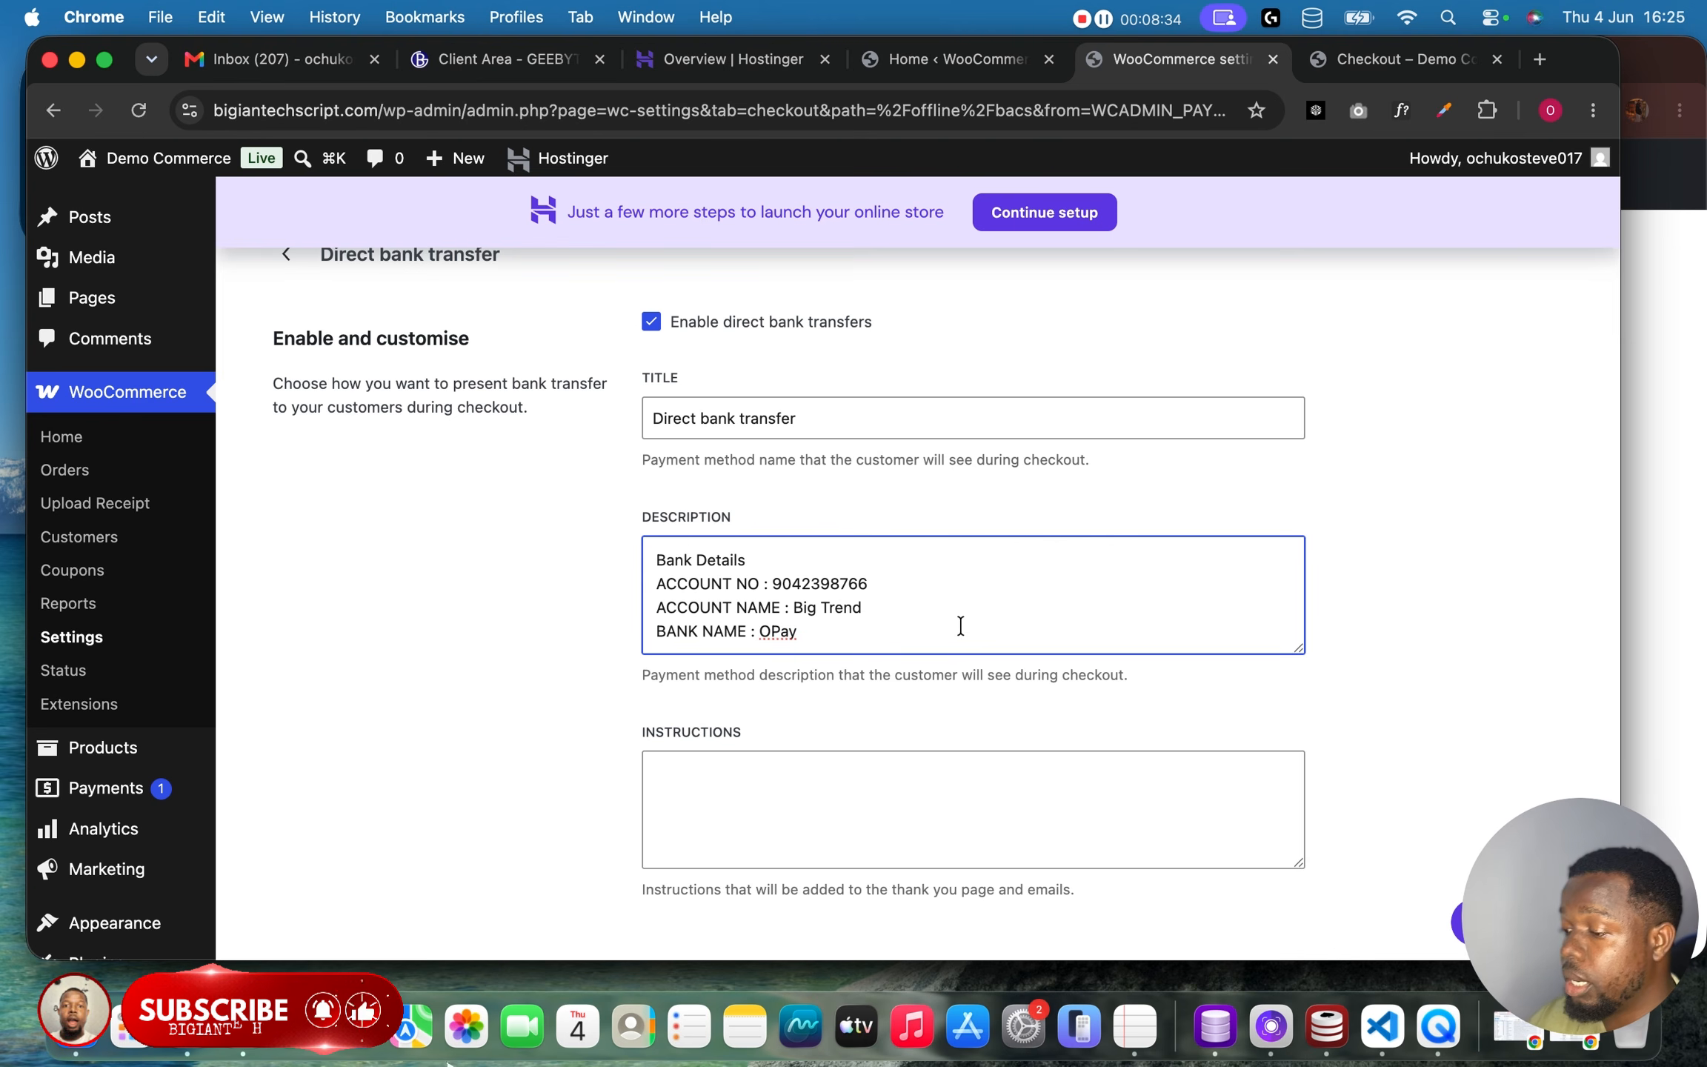
scroll(960, 626, up, 3)
triple_click(941, 559)
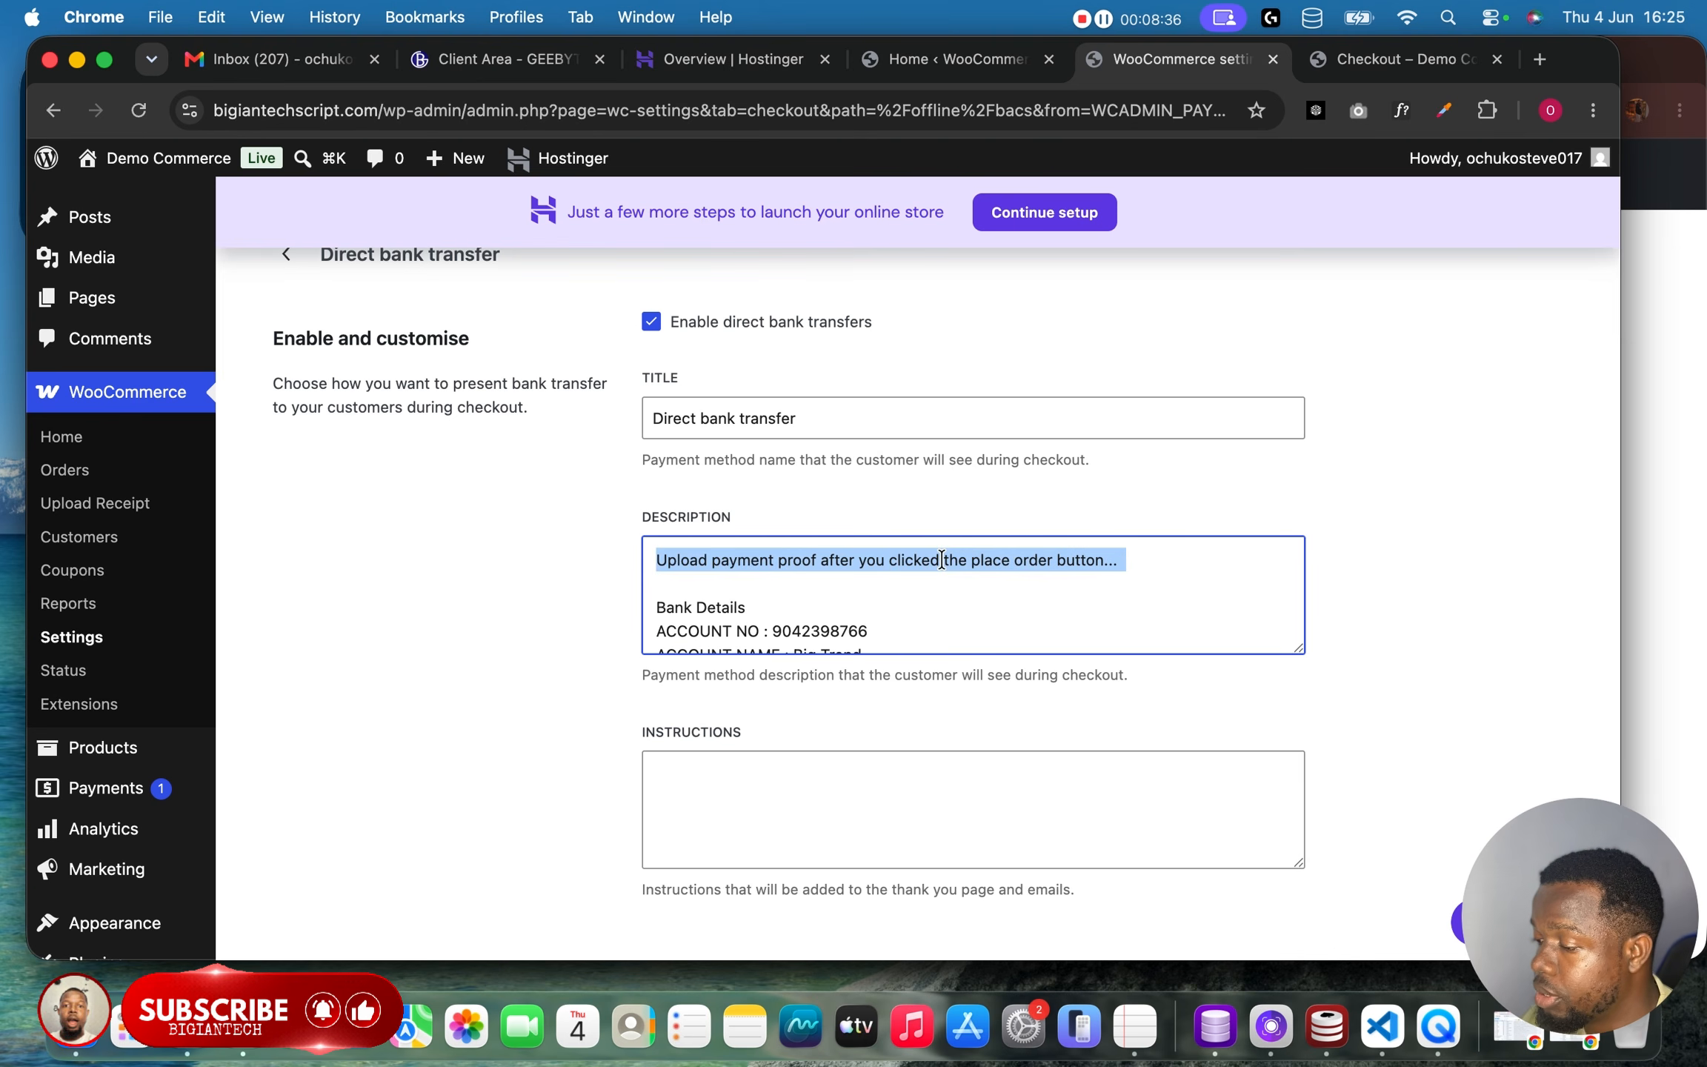
triple_click(823, 420)
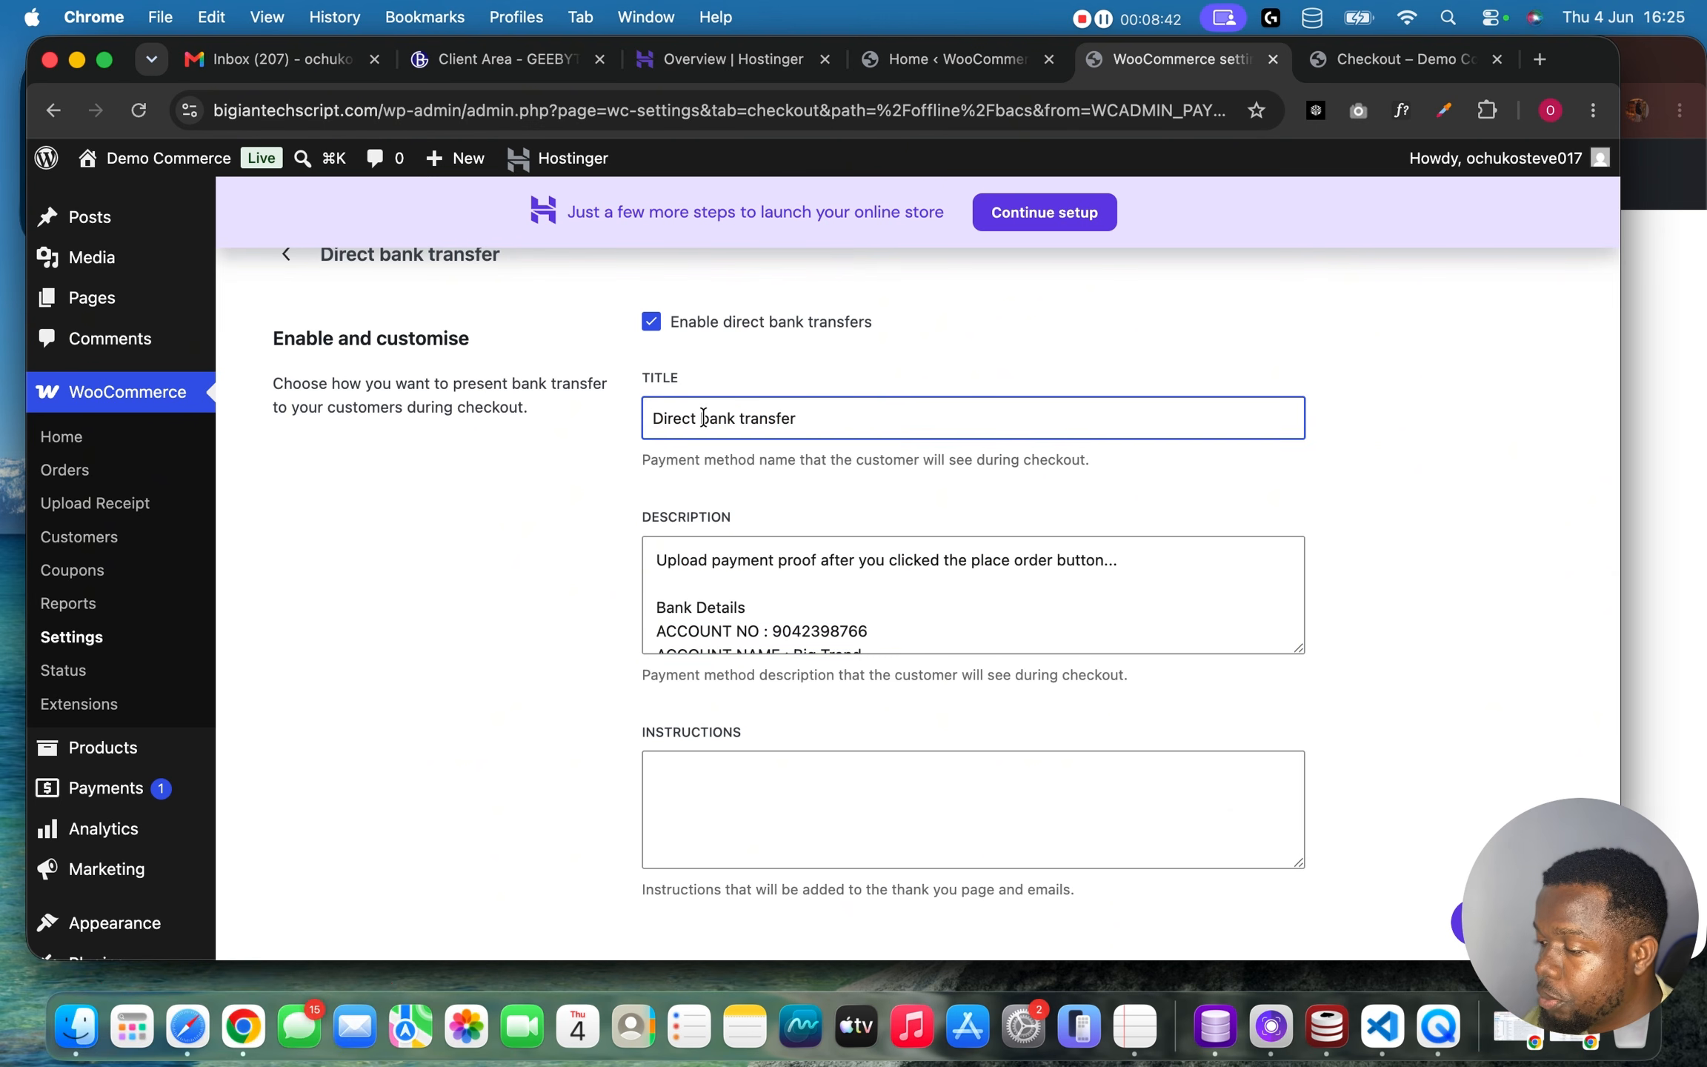
drag(699, 418, 652, 419)
key(BackSpace)
key(Right)
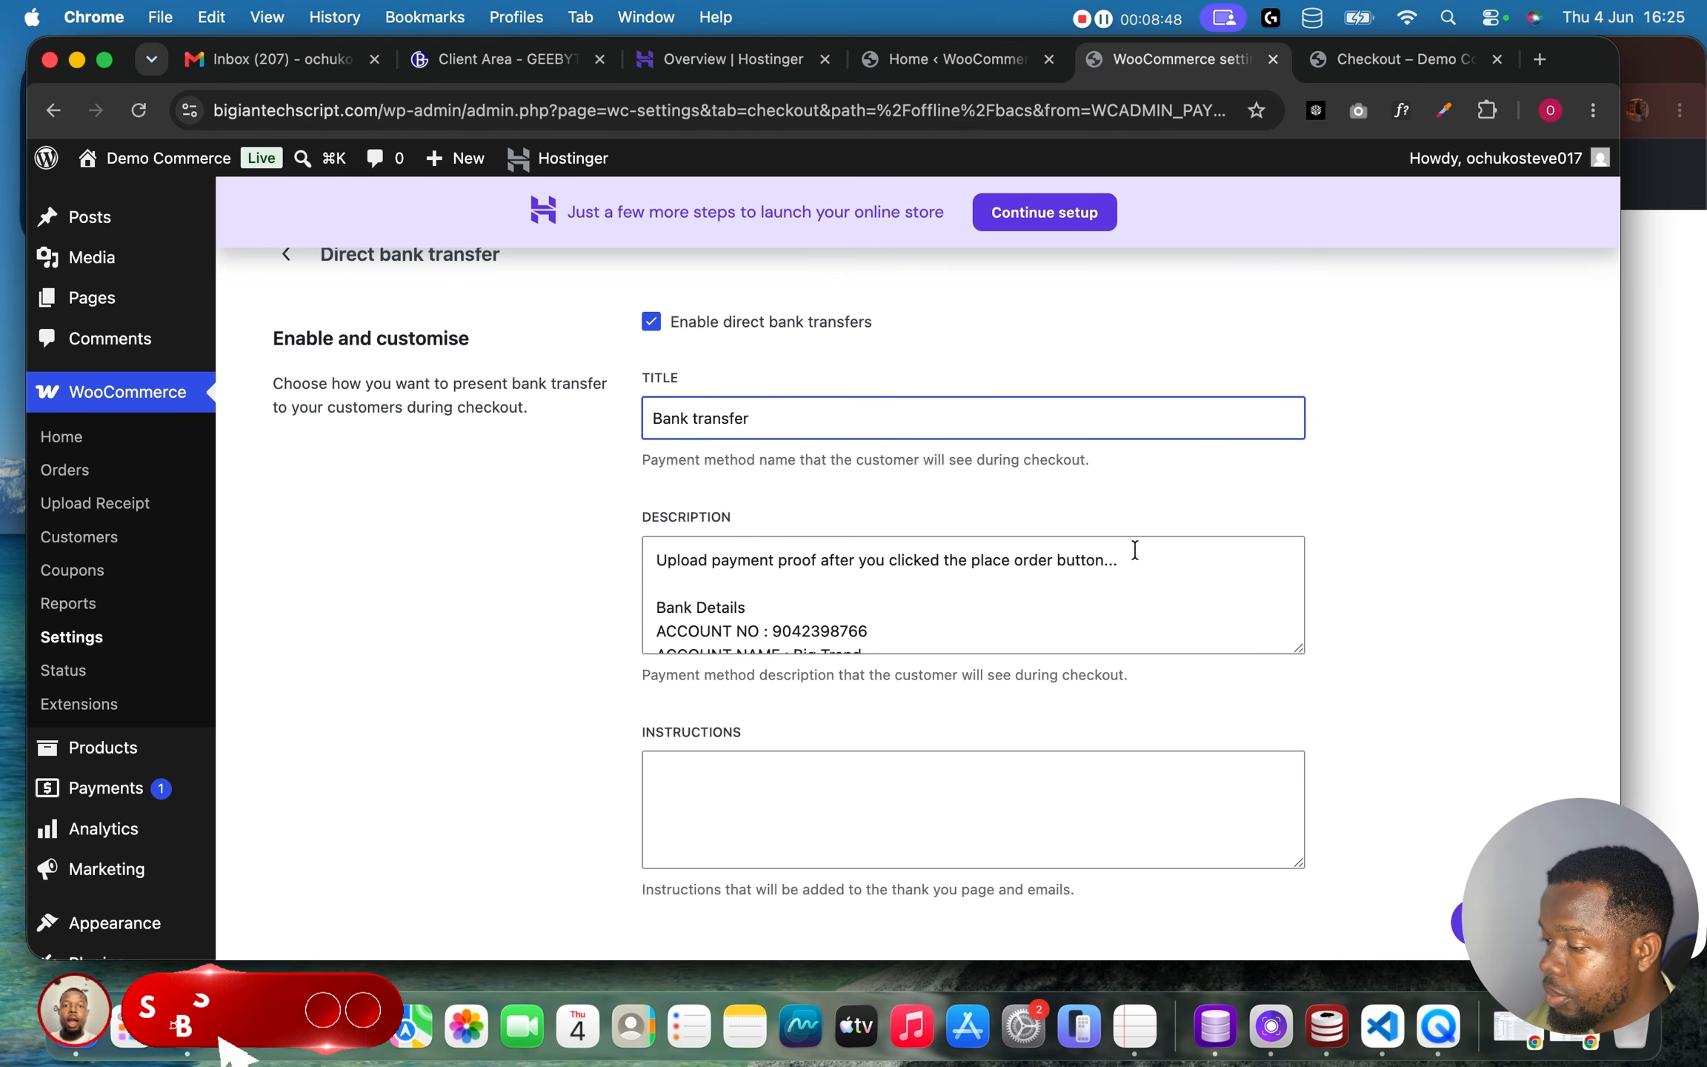
scroll(1132, 545, down, 2)
scroll(1334, 561, down, 6)
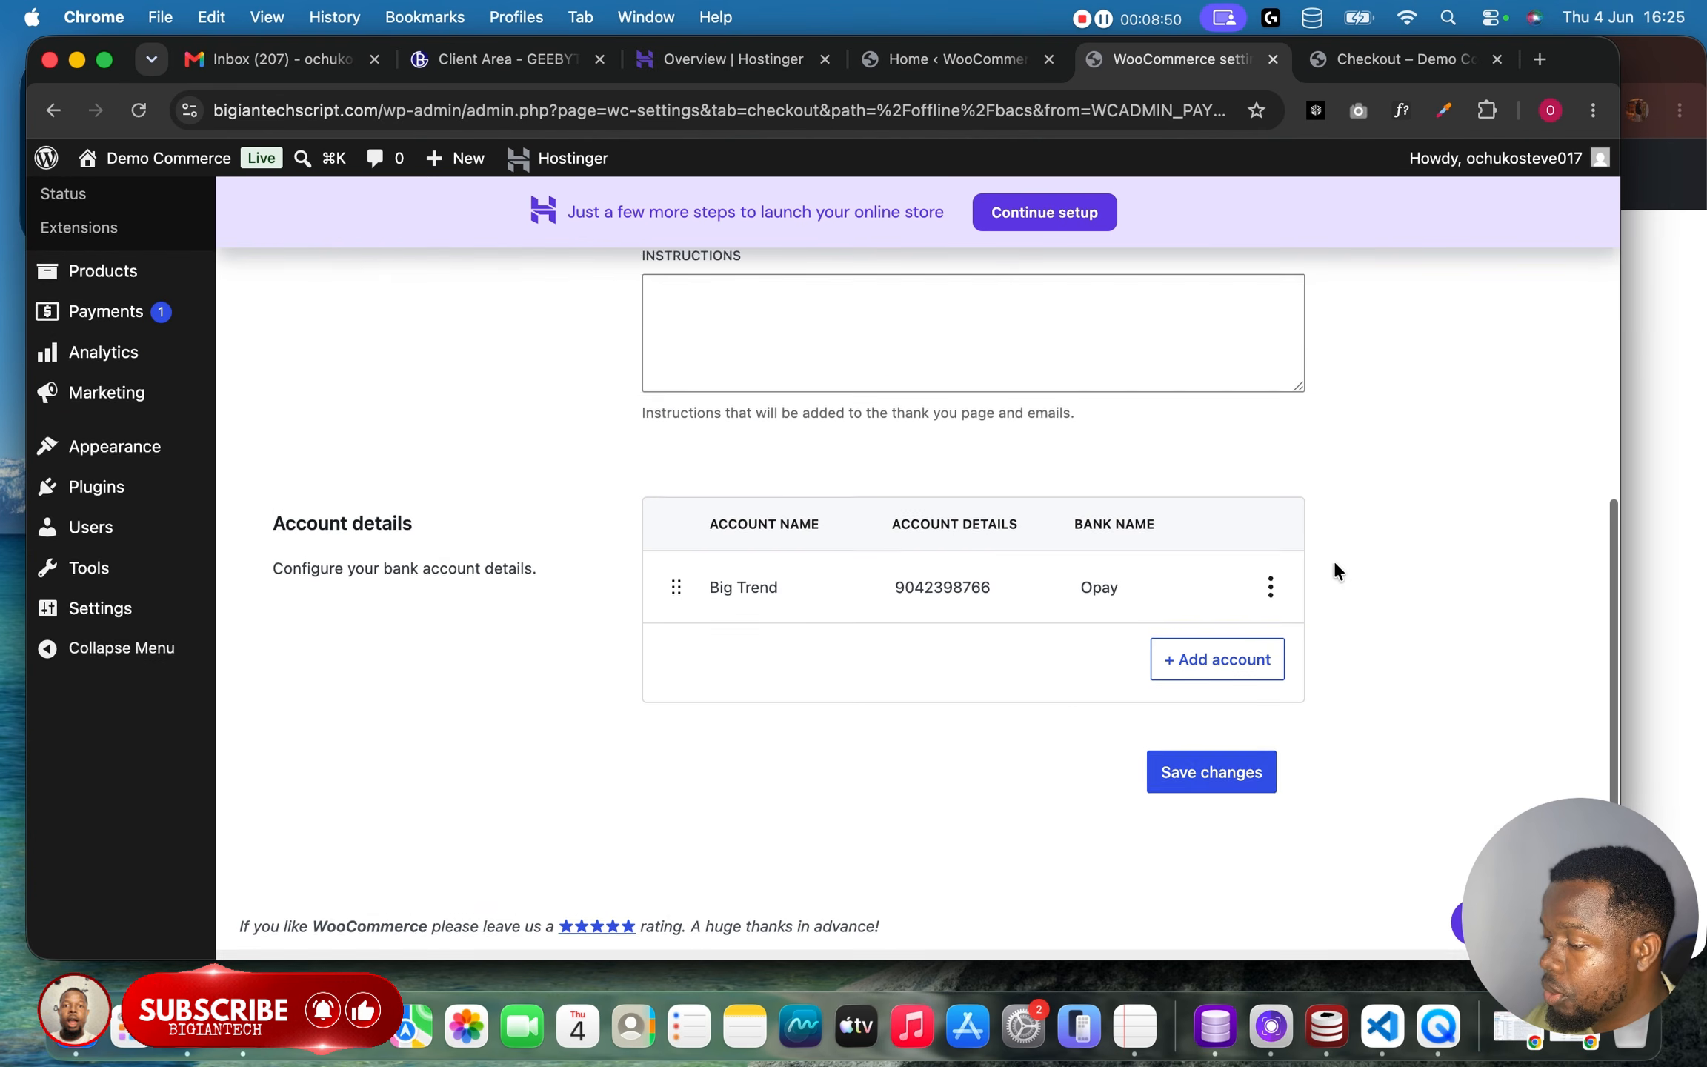
click(1204, 804)
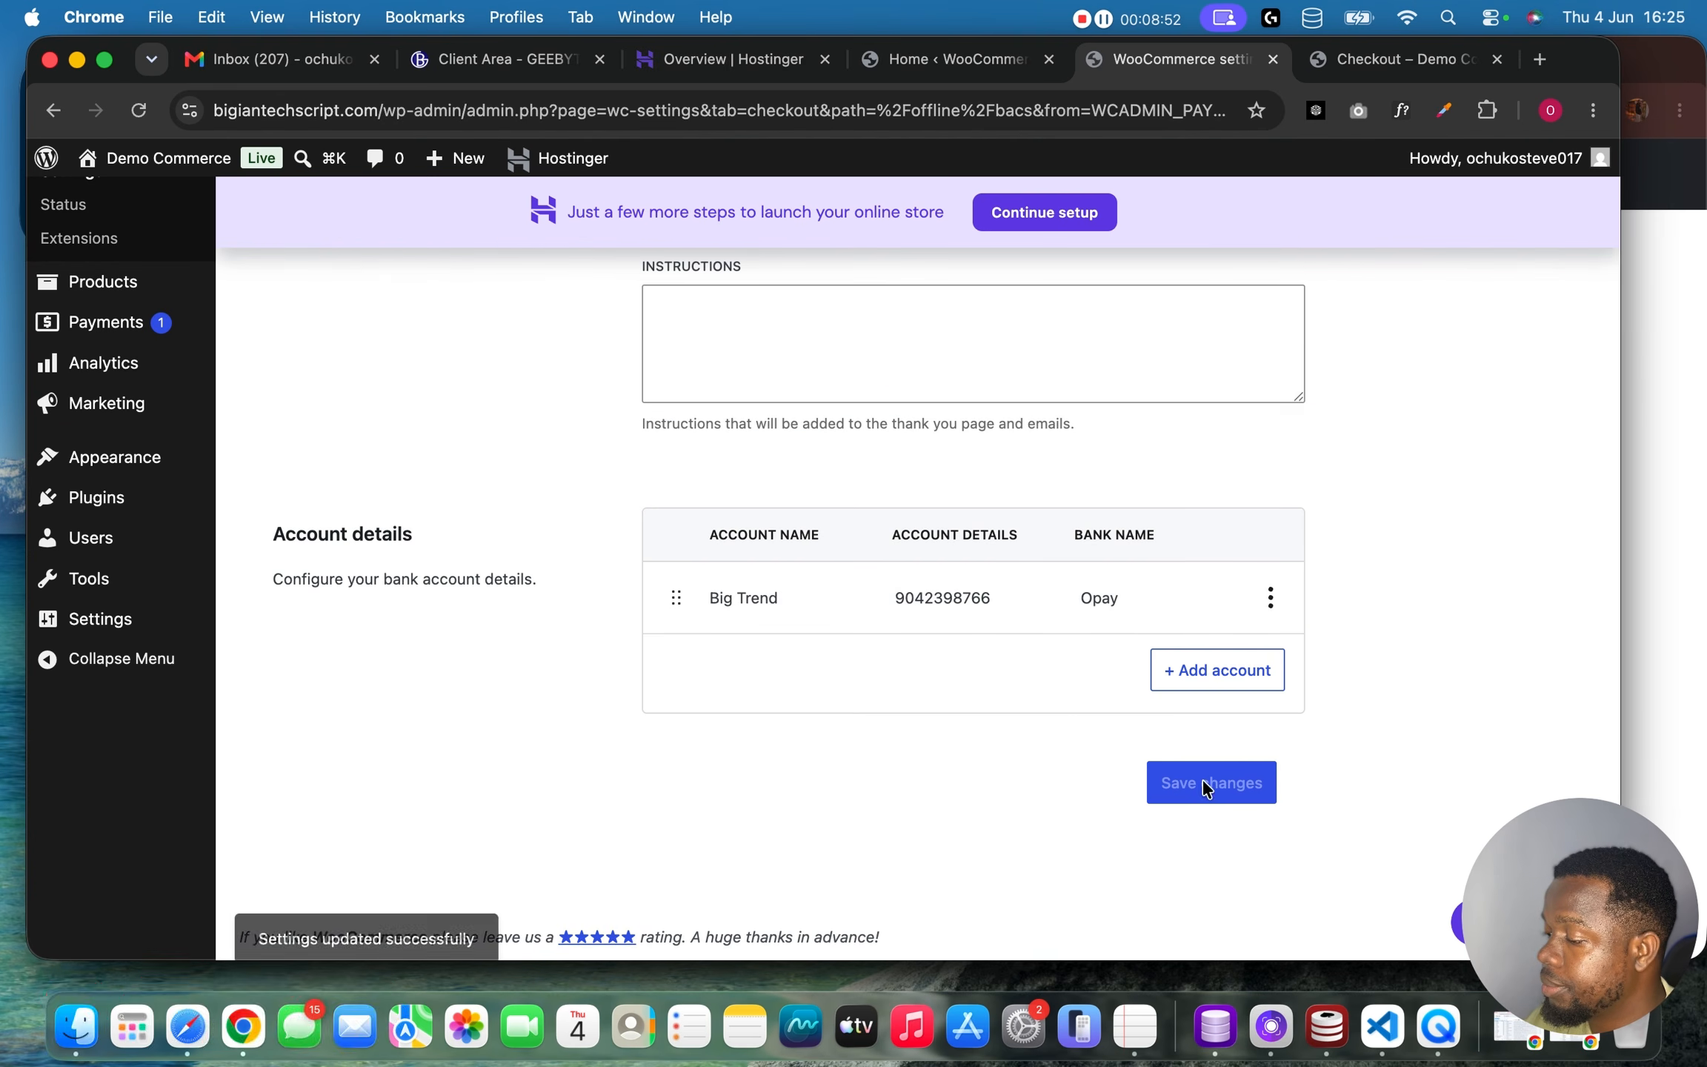
Reload the checkout page and review the updated bank transfer title and description.
click(1373, 63)
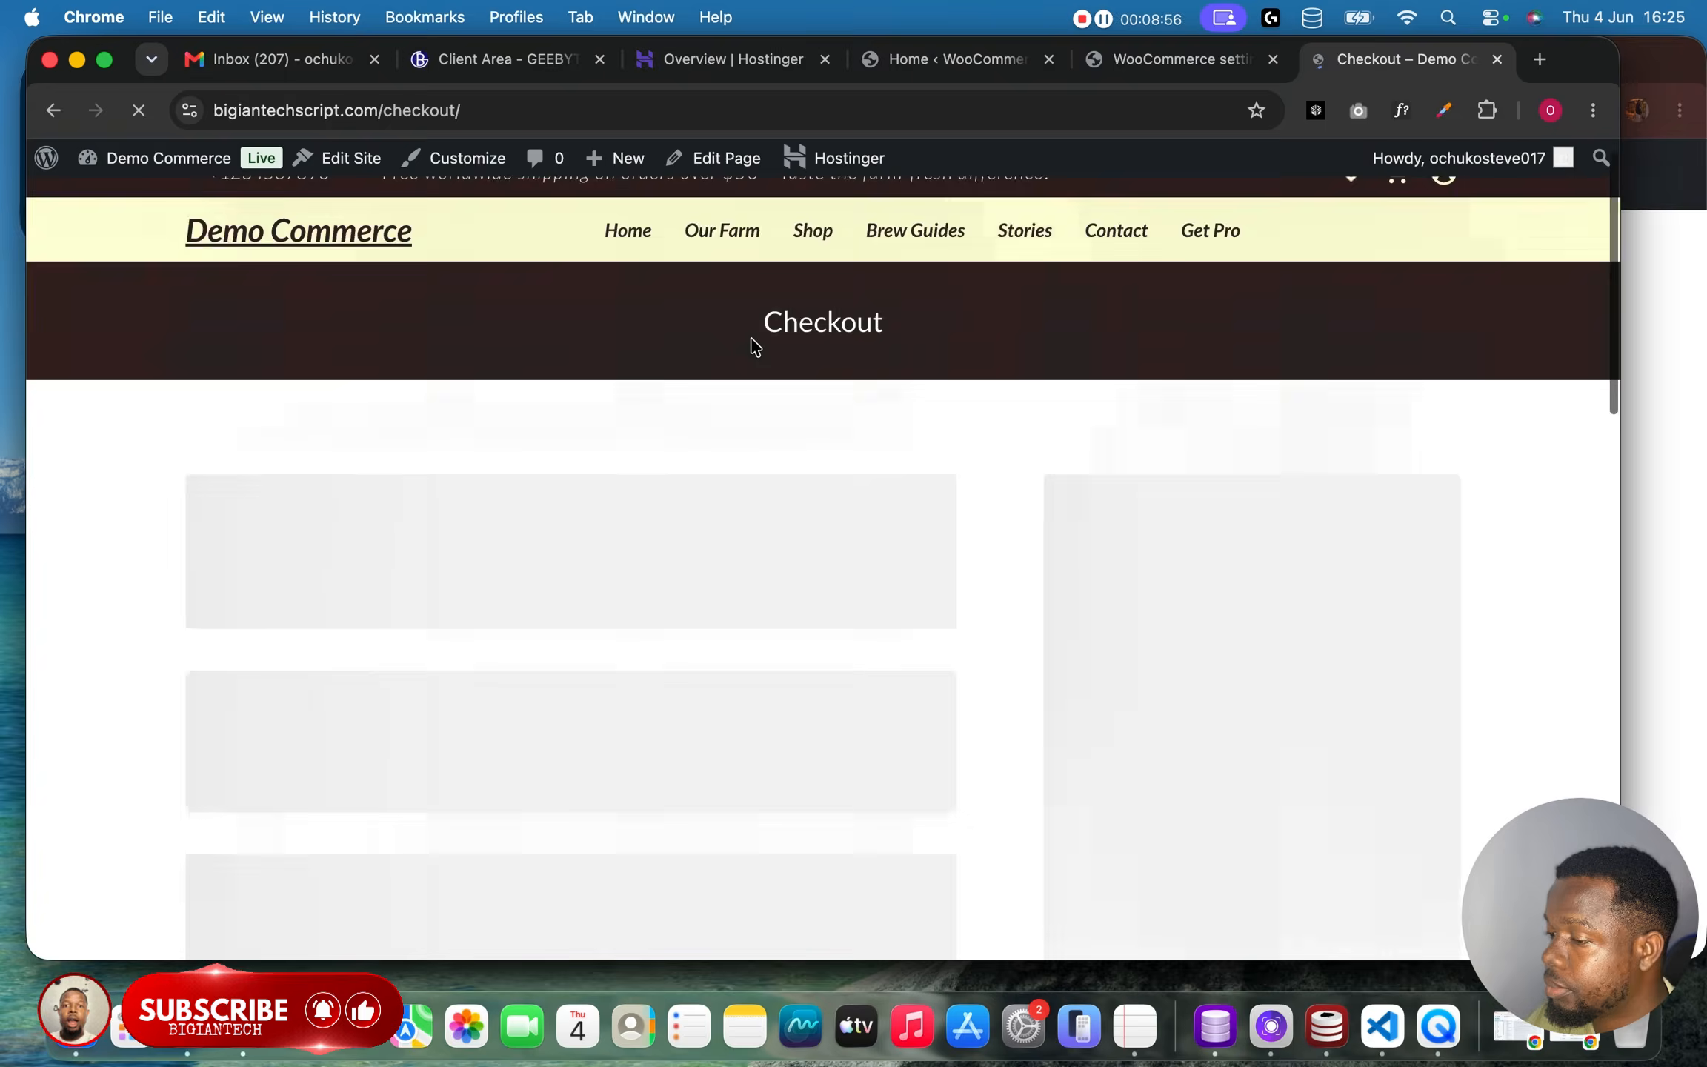
scroll(886, 430, up, 5)
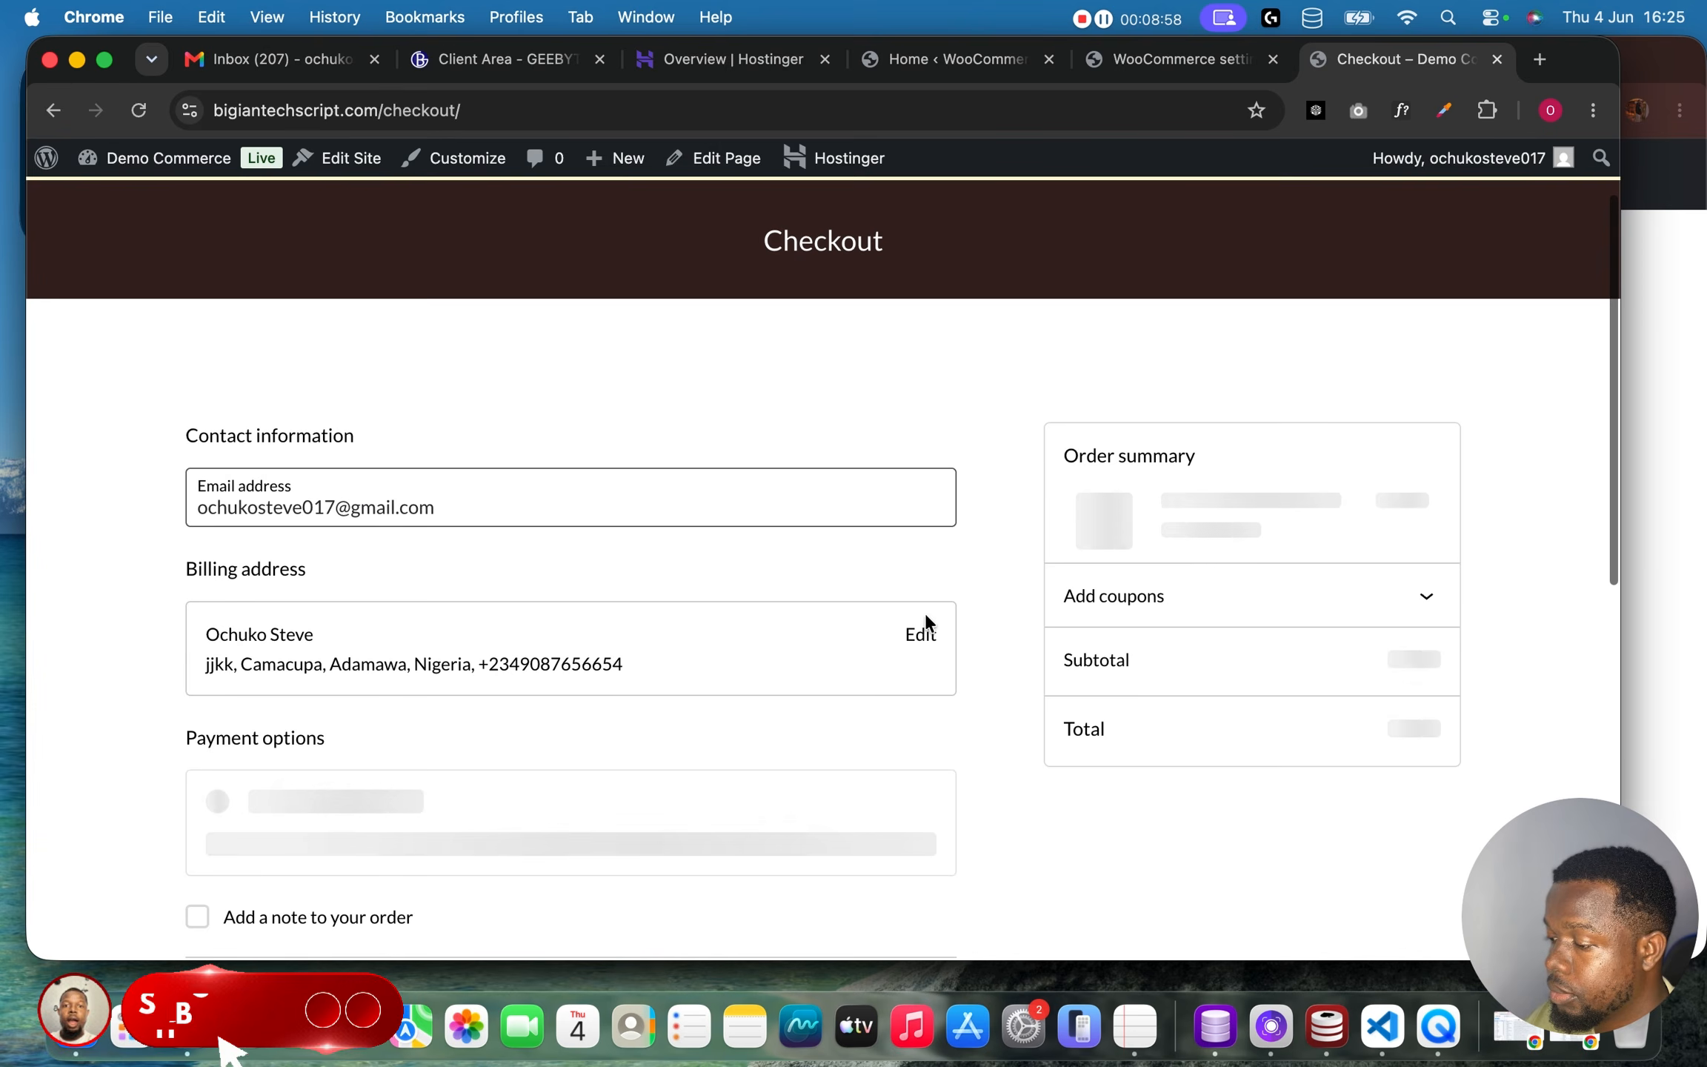
click(919, 636)
scroll(1019, 664, down, 2)
scroll(1027, 670, down, 6)
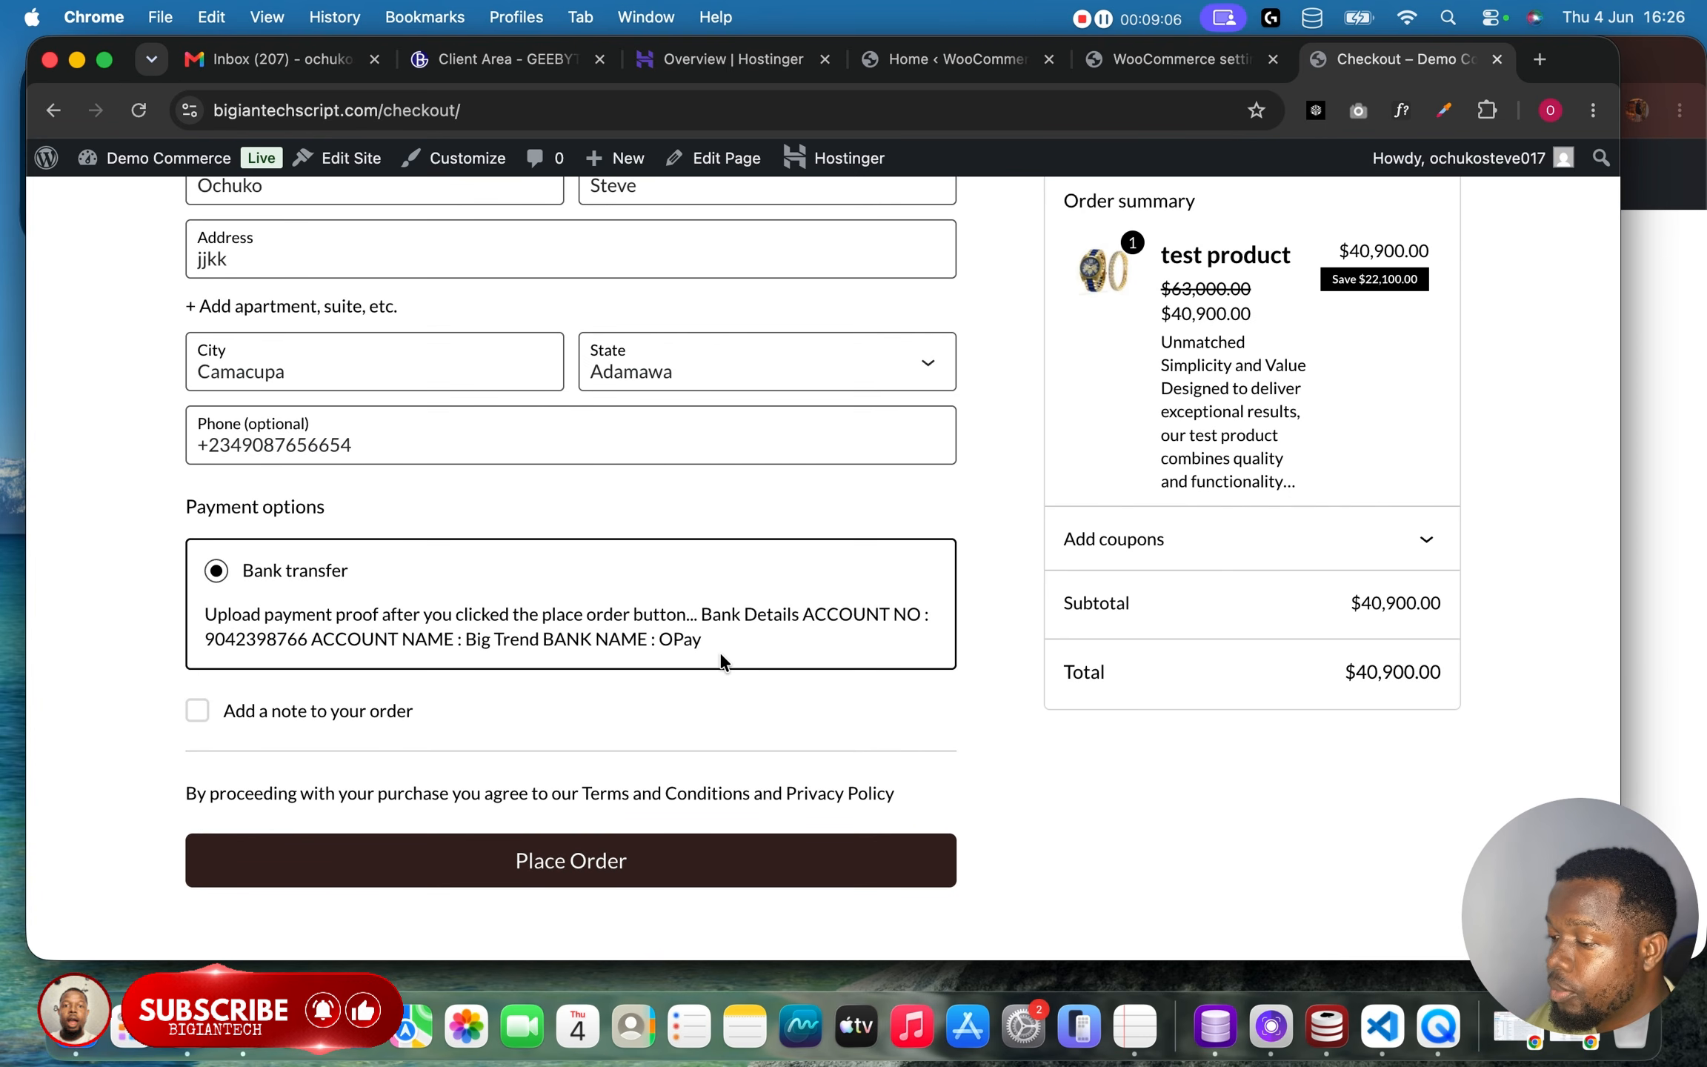
scroll(719, 650, up, 5)
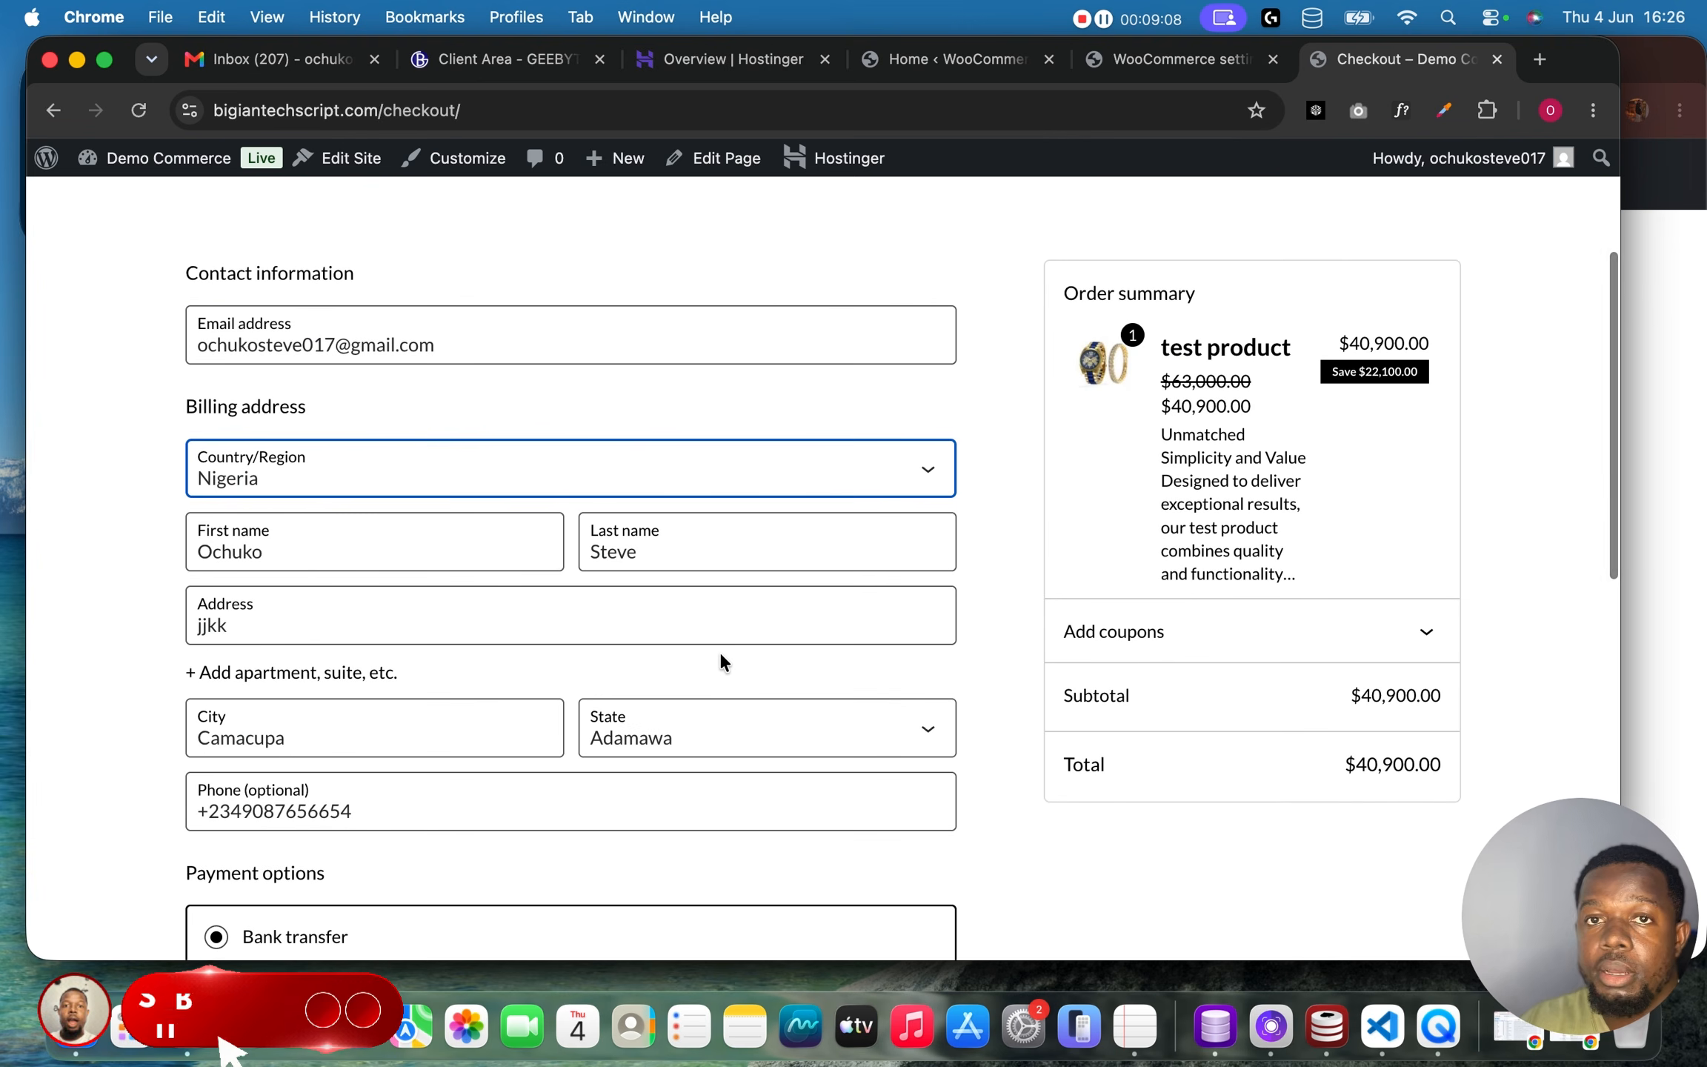
scroll(719, 650, up, 2)
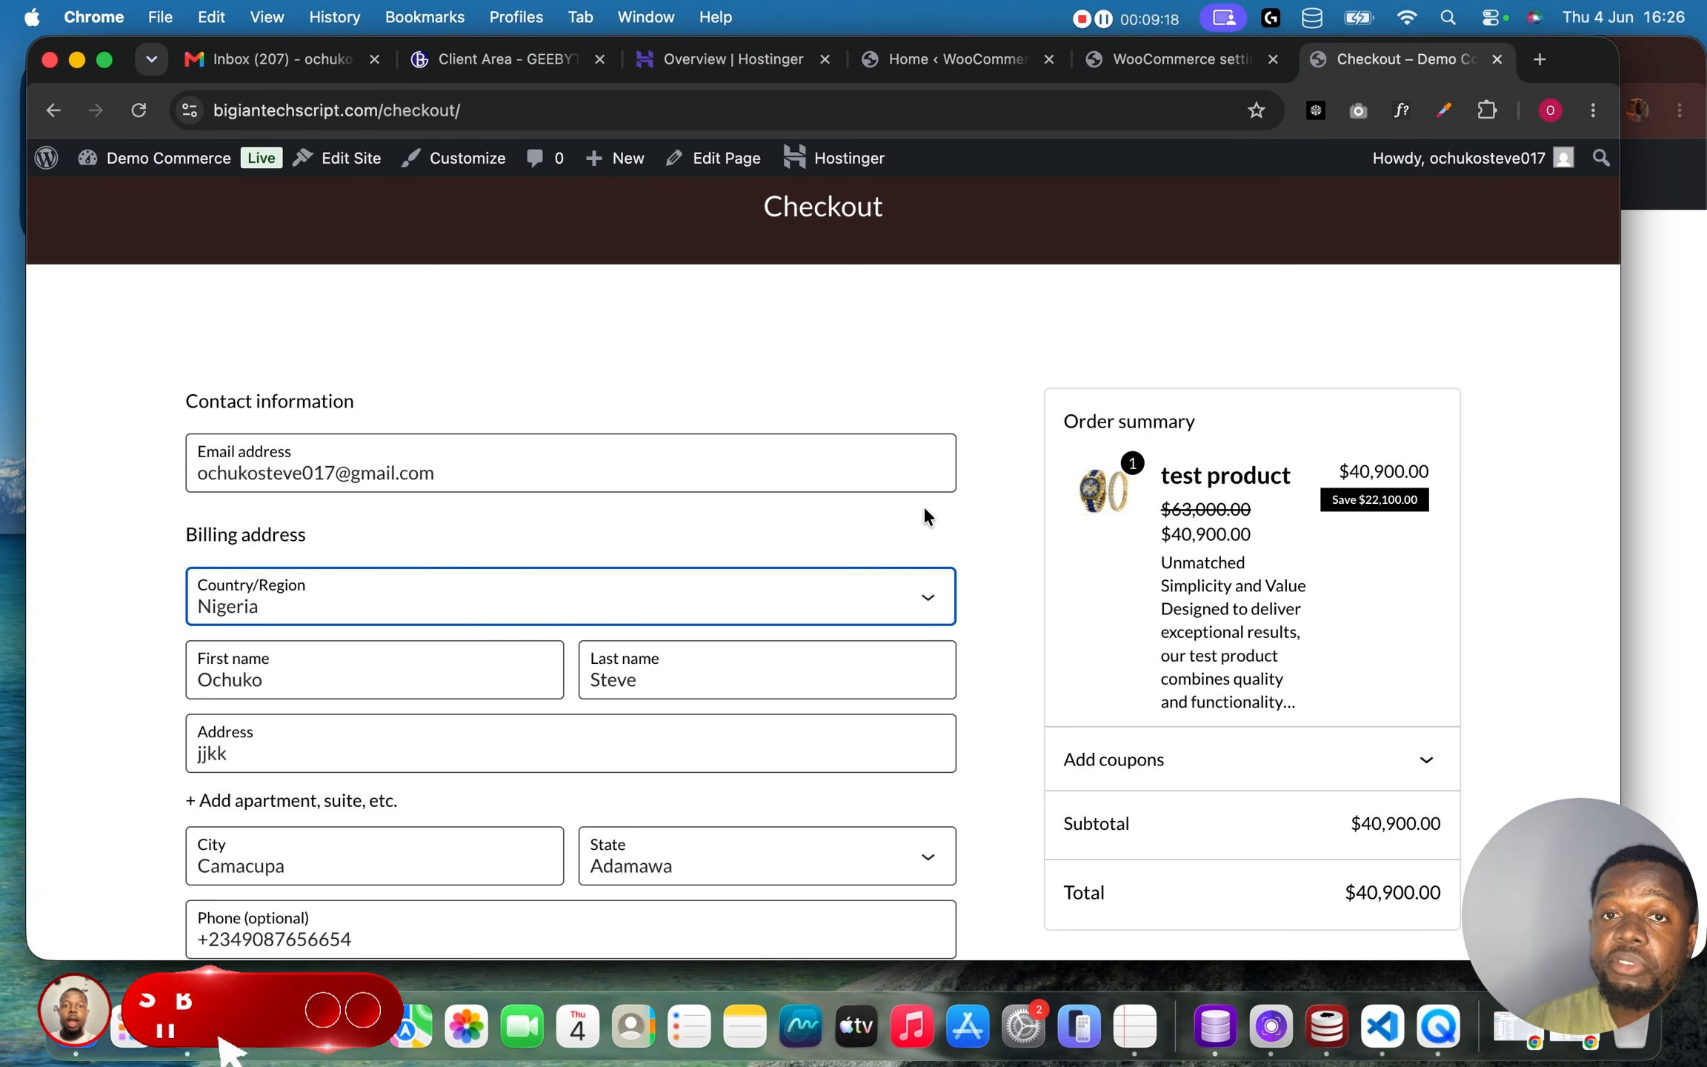
scroll(924, 506, down, 8)
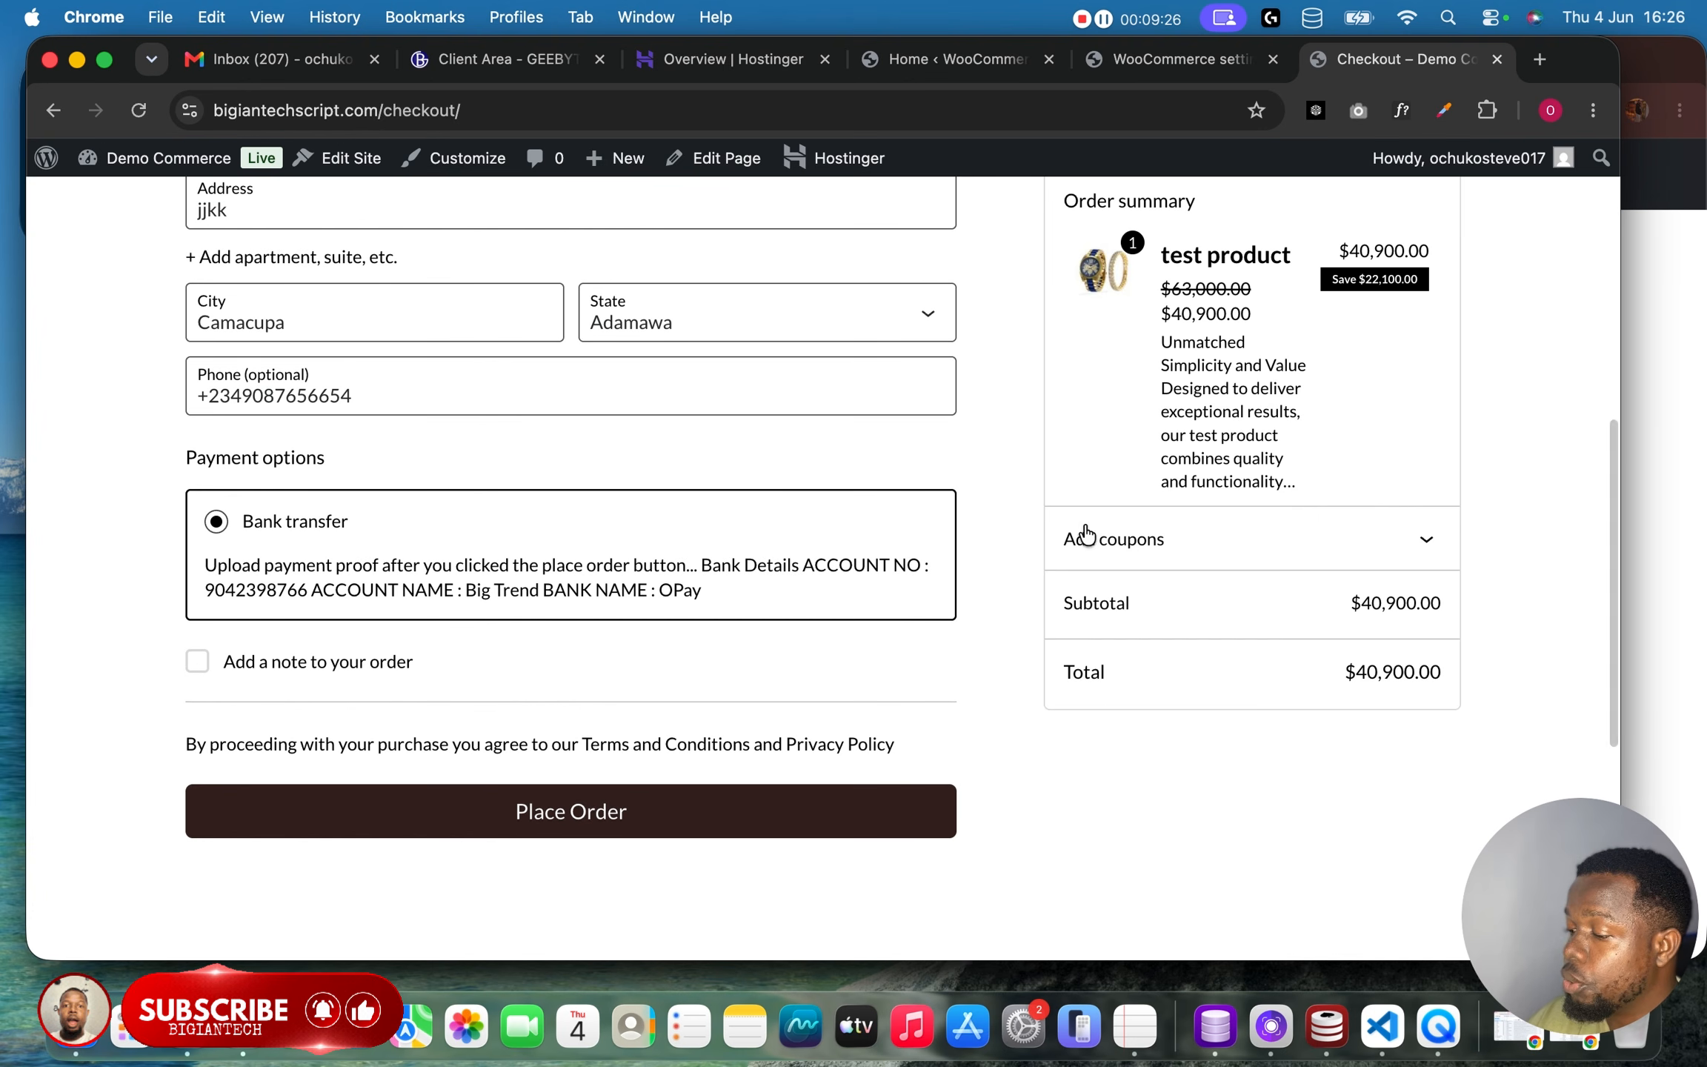
scroll(1085, 534, up, 3)
scroll(1085, 534, down, 2)
scroll(1085, 534, up, 3)
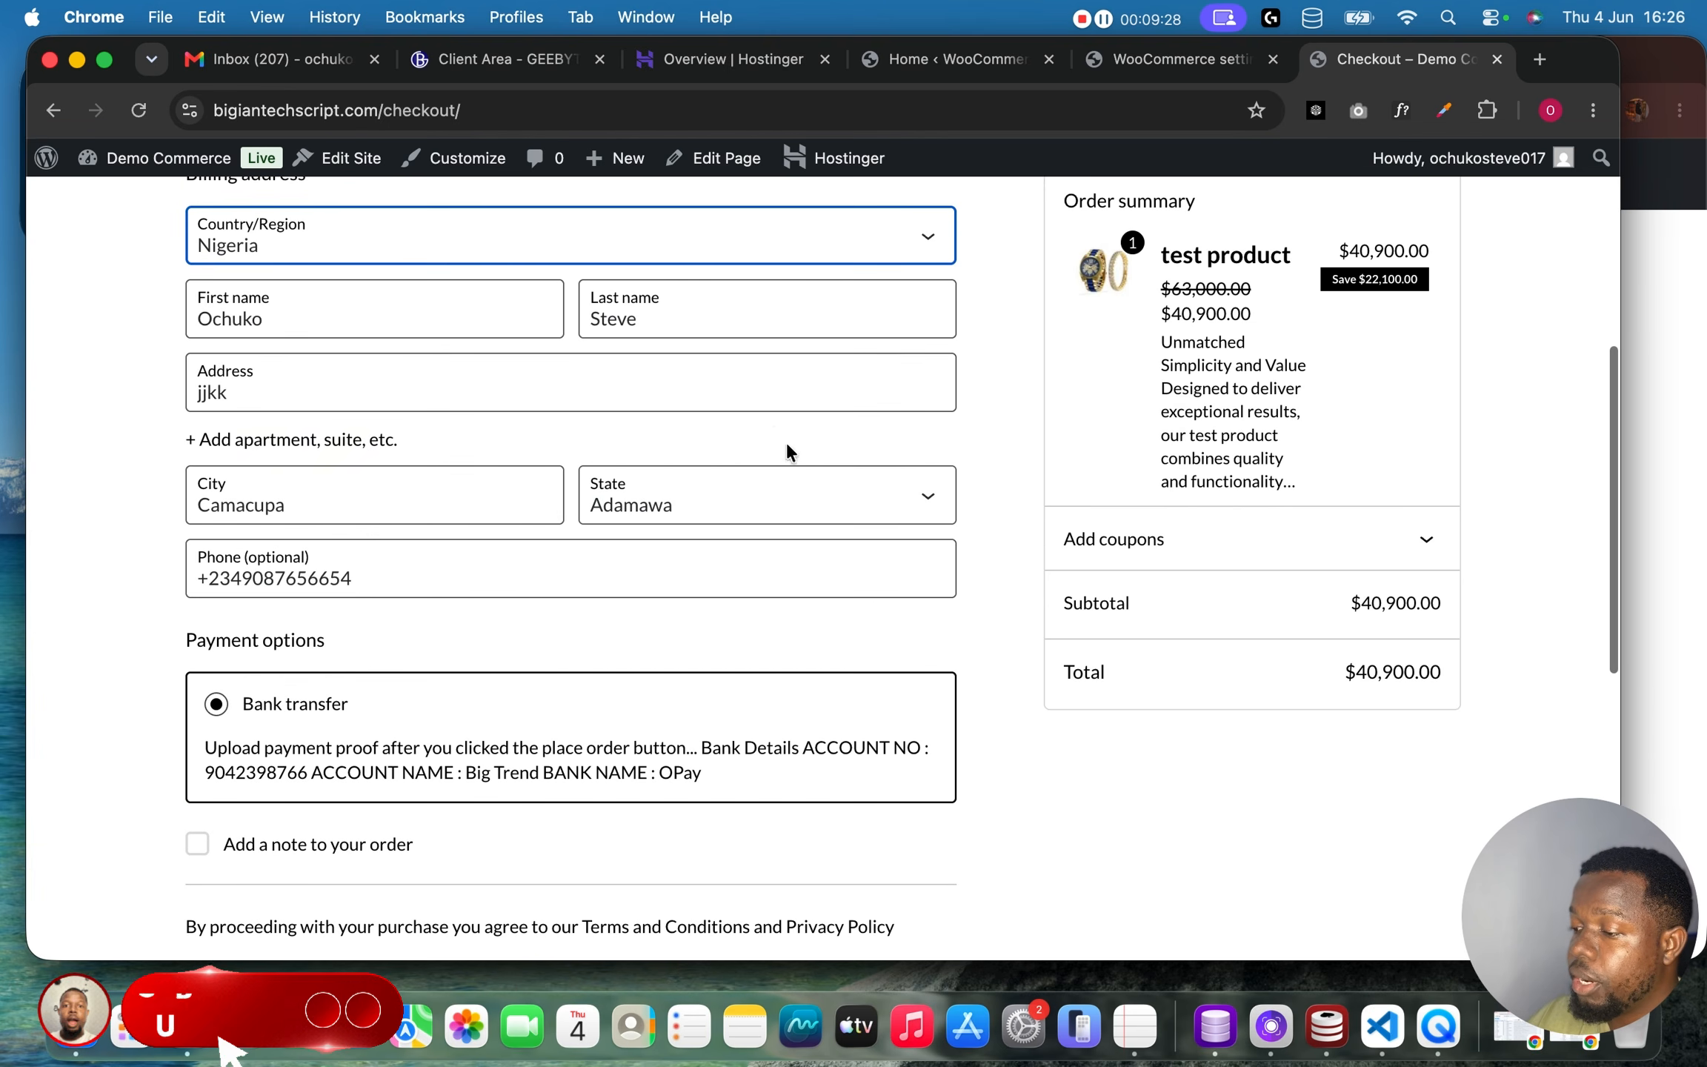
scroll(778, 446, up, 2)
scroll(775, 446, down, 2)
scroll(775, 447, down, 5)
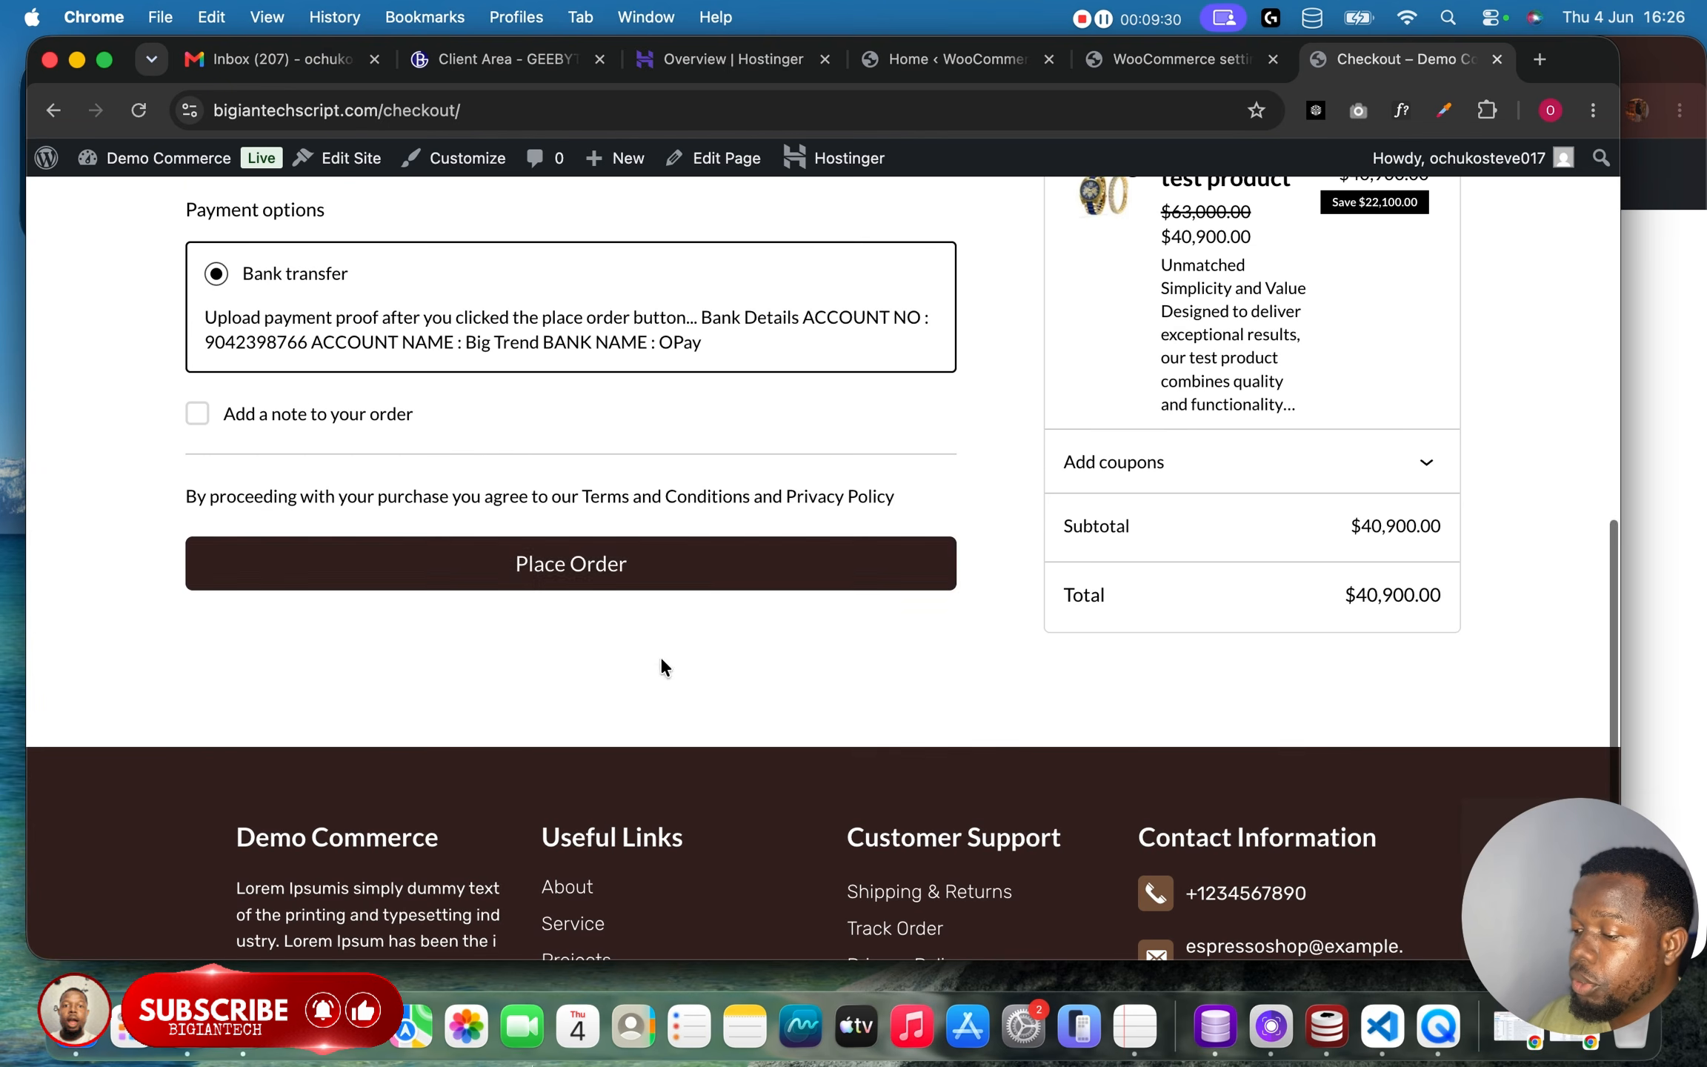
Place the test order using the bank transfer payment option.
click(661, 584)
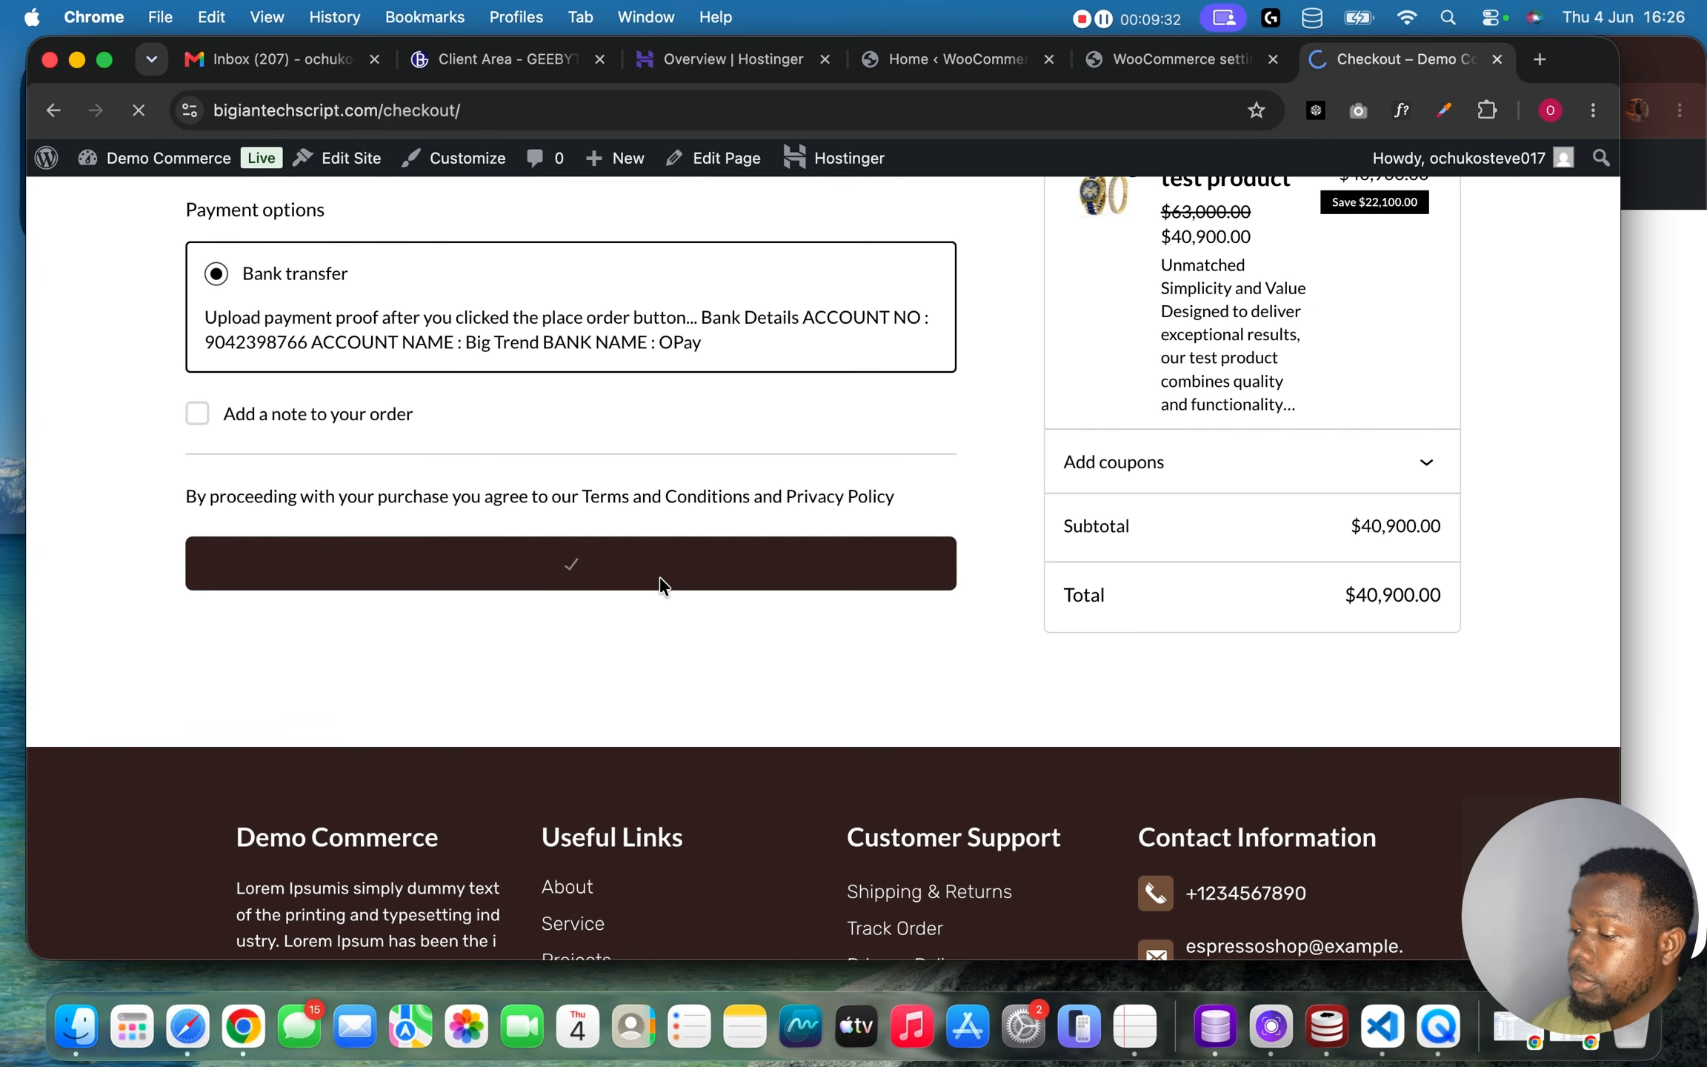
scroll(806, 513, down, 2)
scroll(806, 512, up, 2)
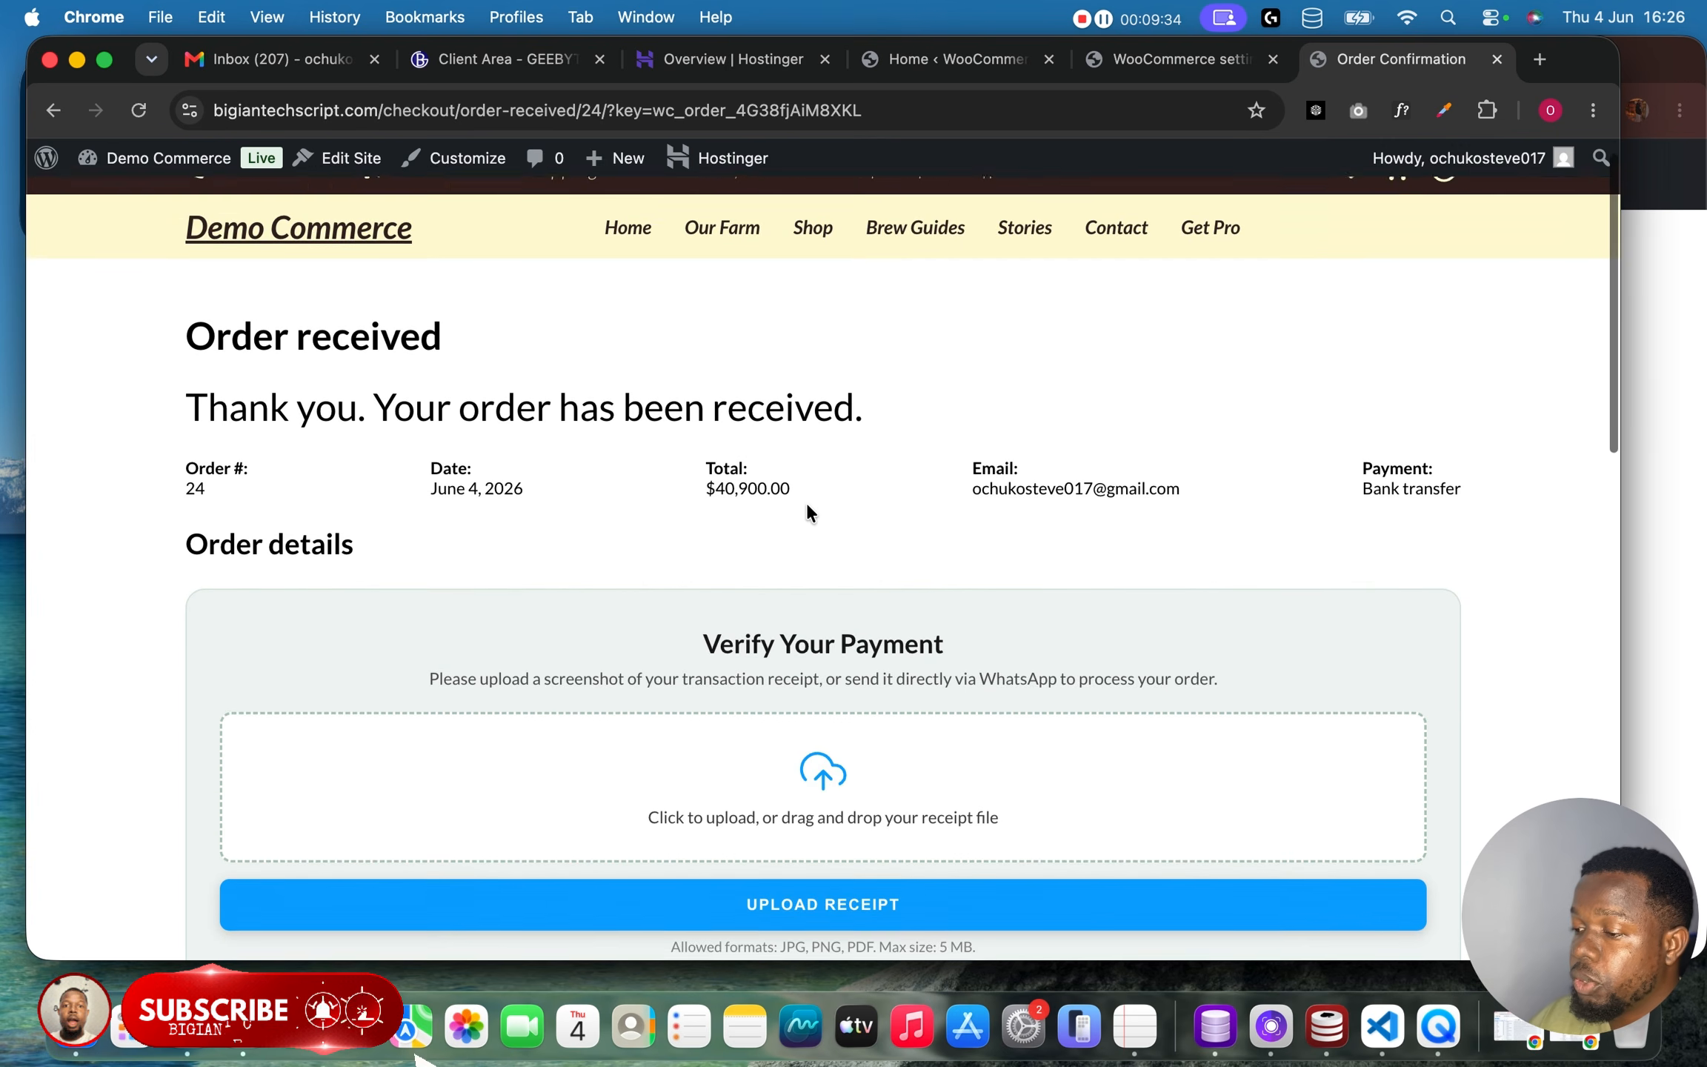
Attach _favicon.png as the payment receipt on the order confirmation page and upload it.
scroll(808, 512, down, 2)
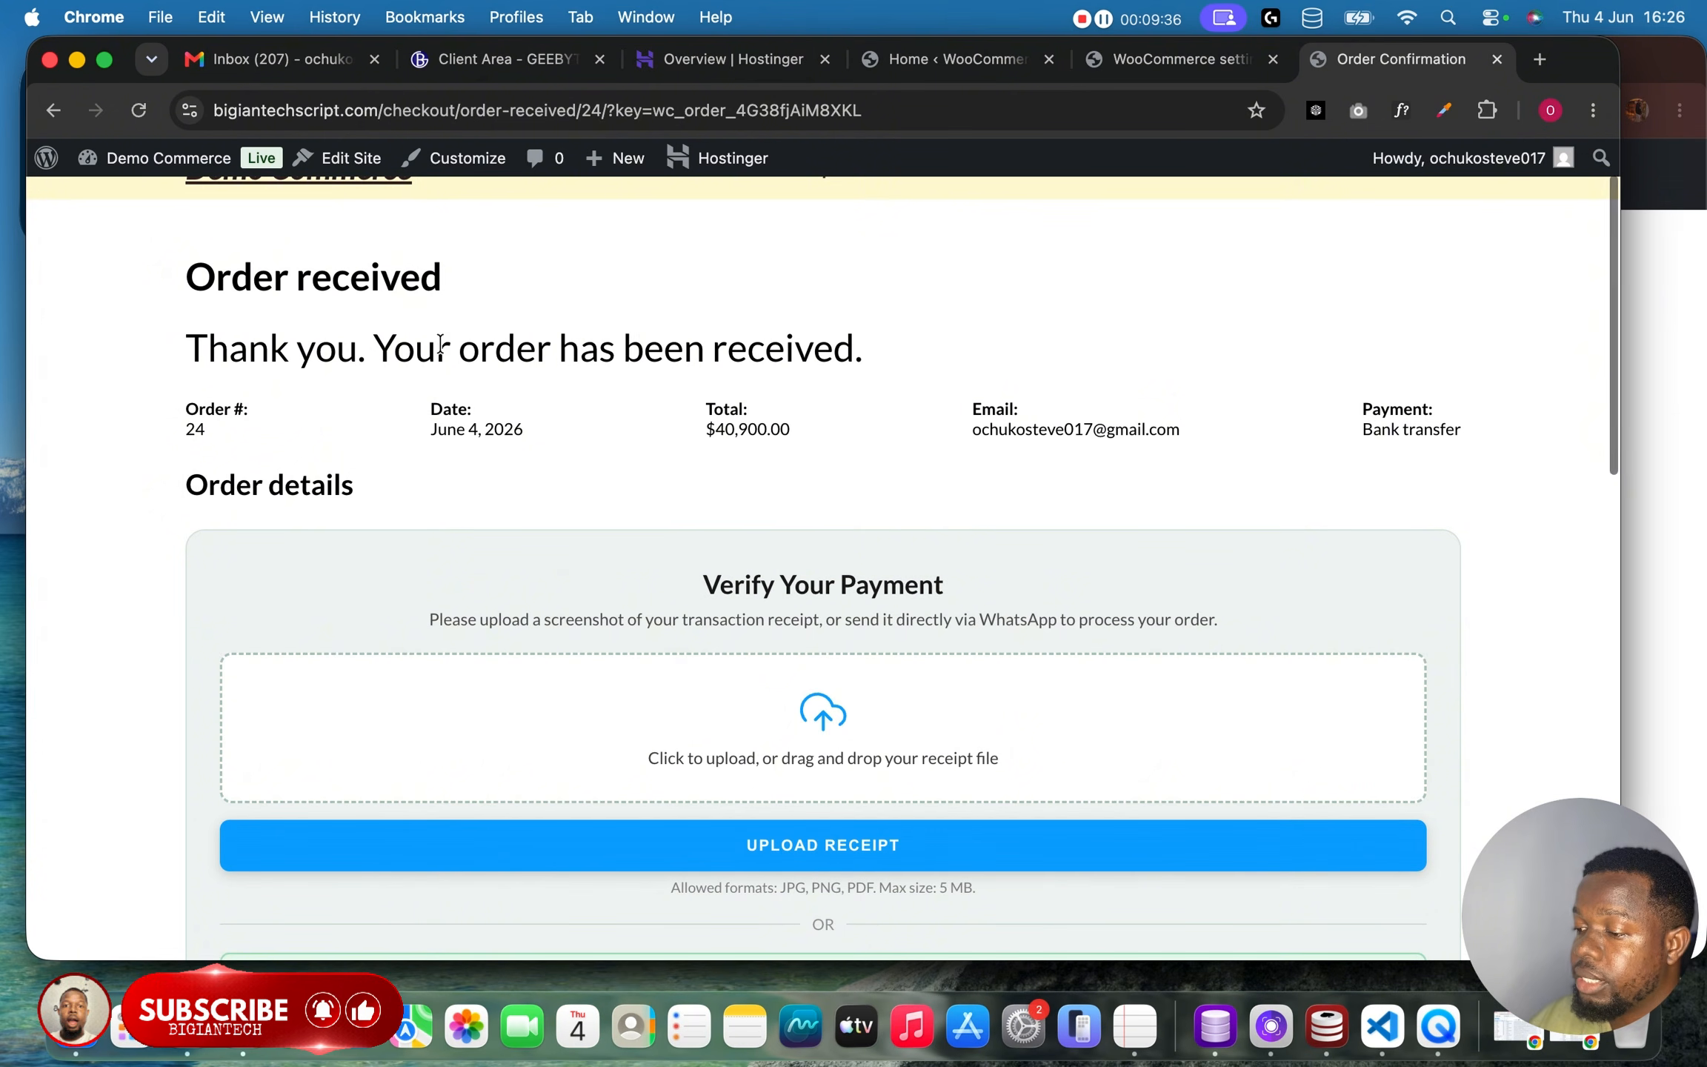
scroll(749, 396, down, 3)
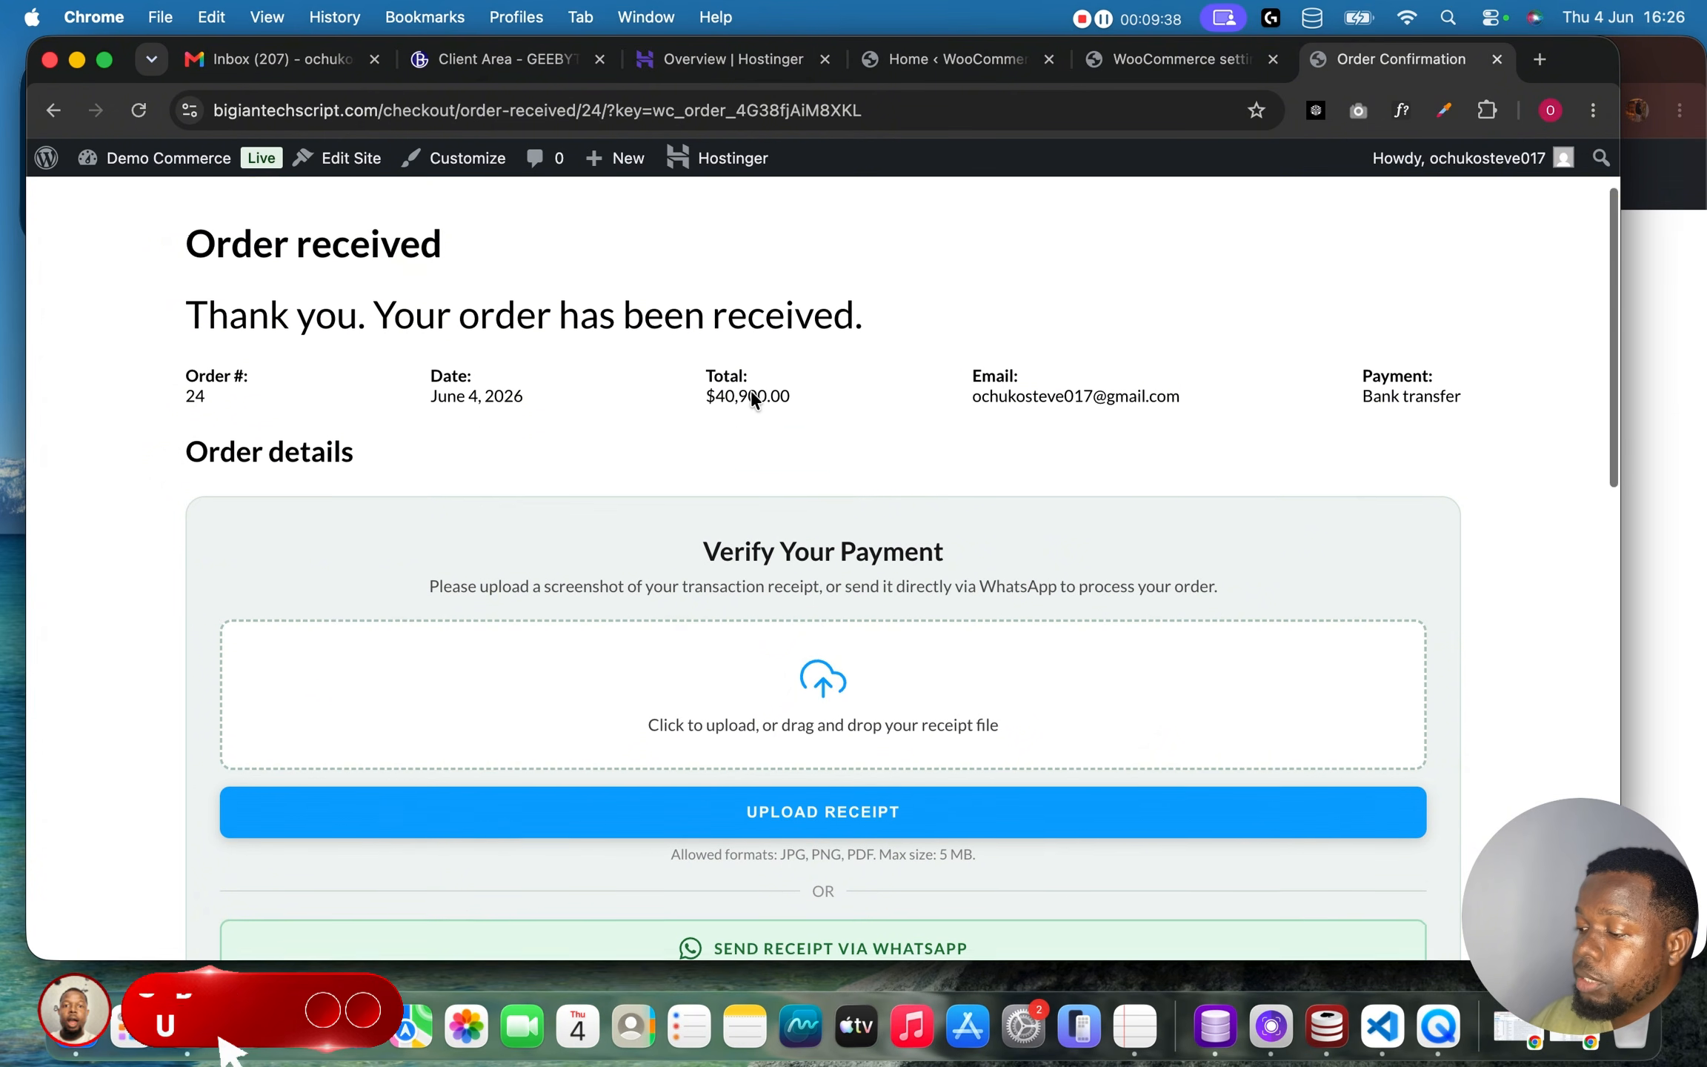
scroll(844, 530, down, 5)
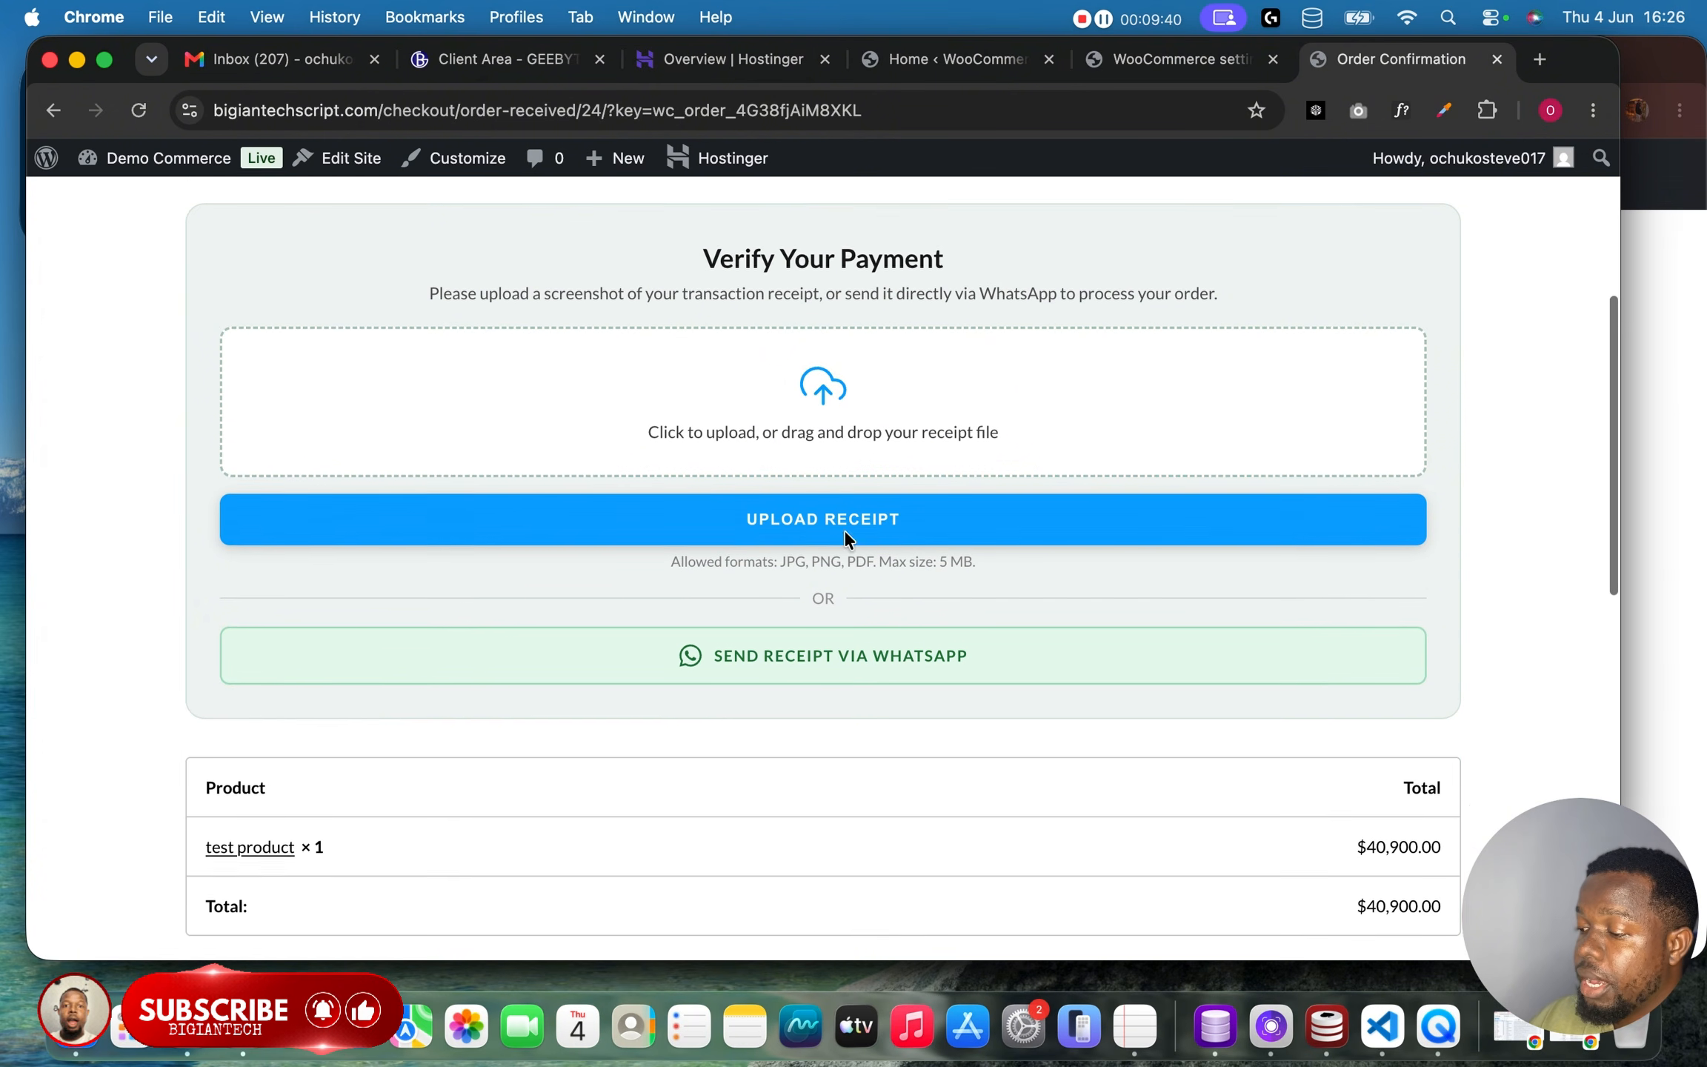
scroll(806, 428, up, 2)
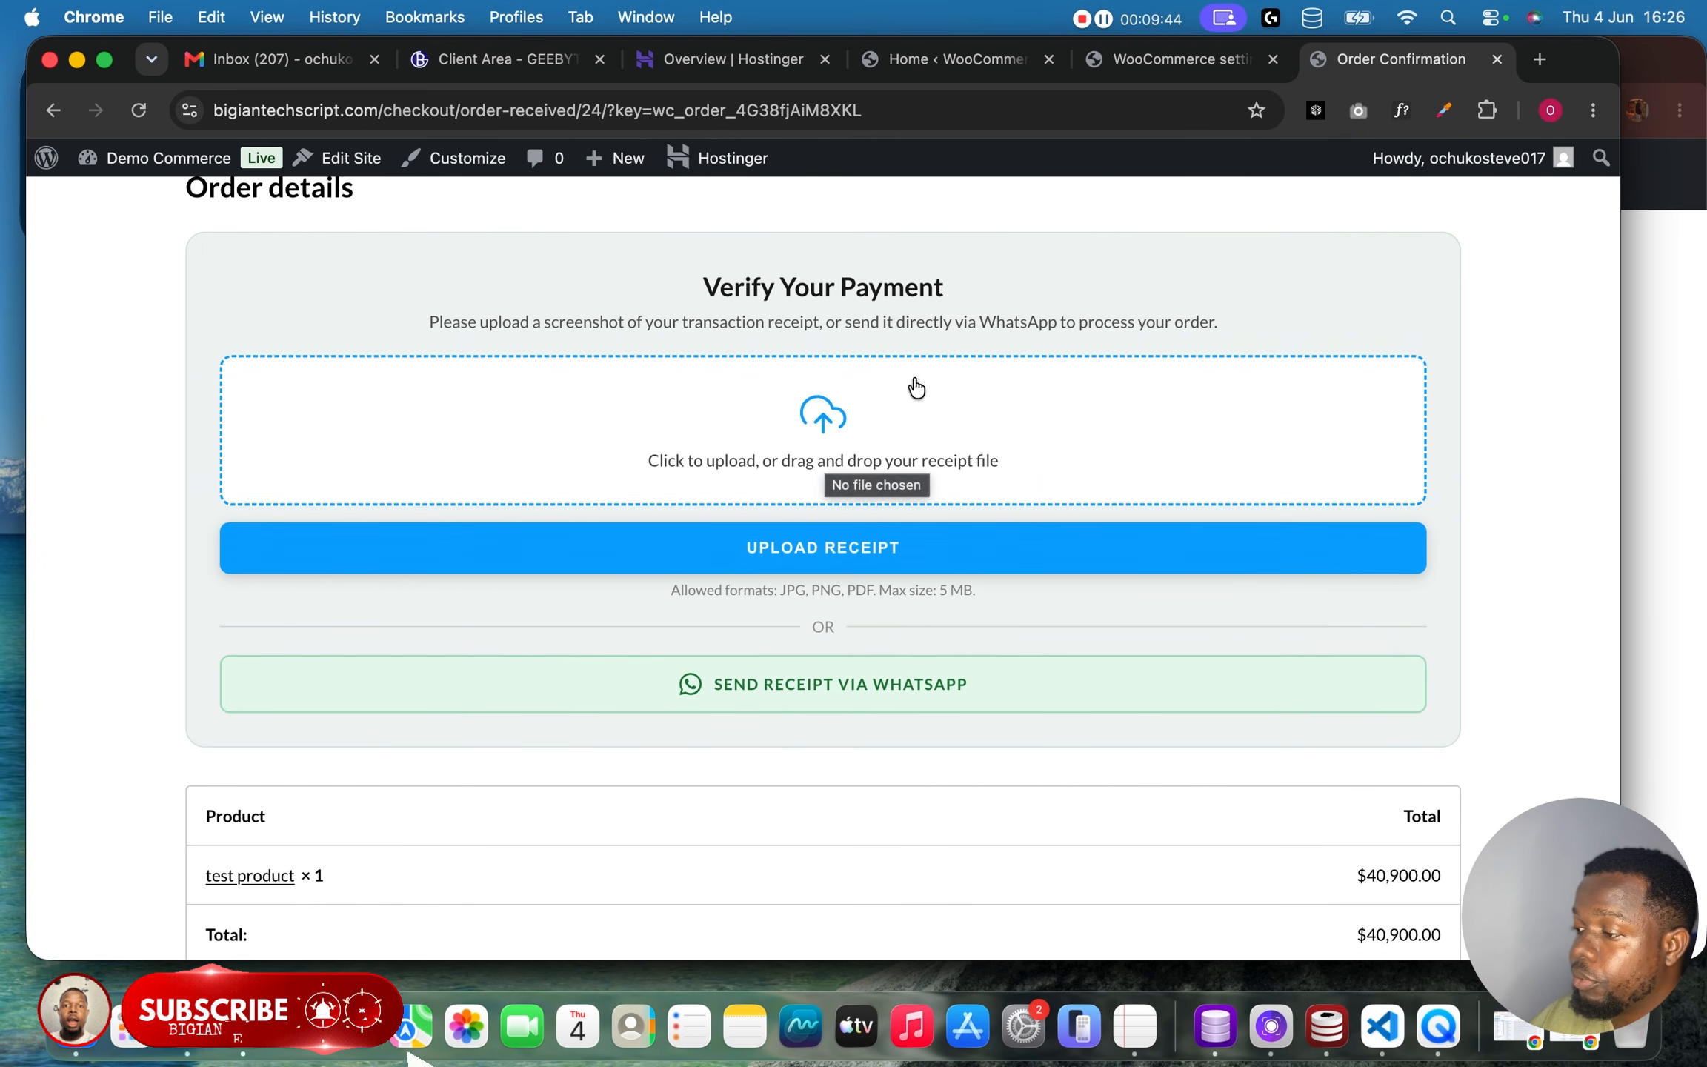
click(1120, 19)
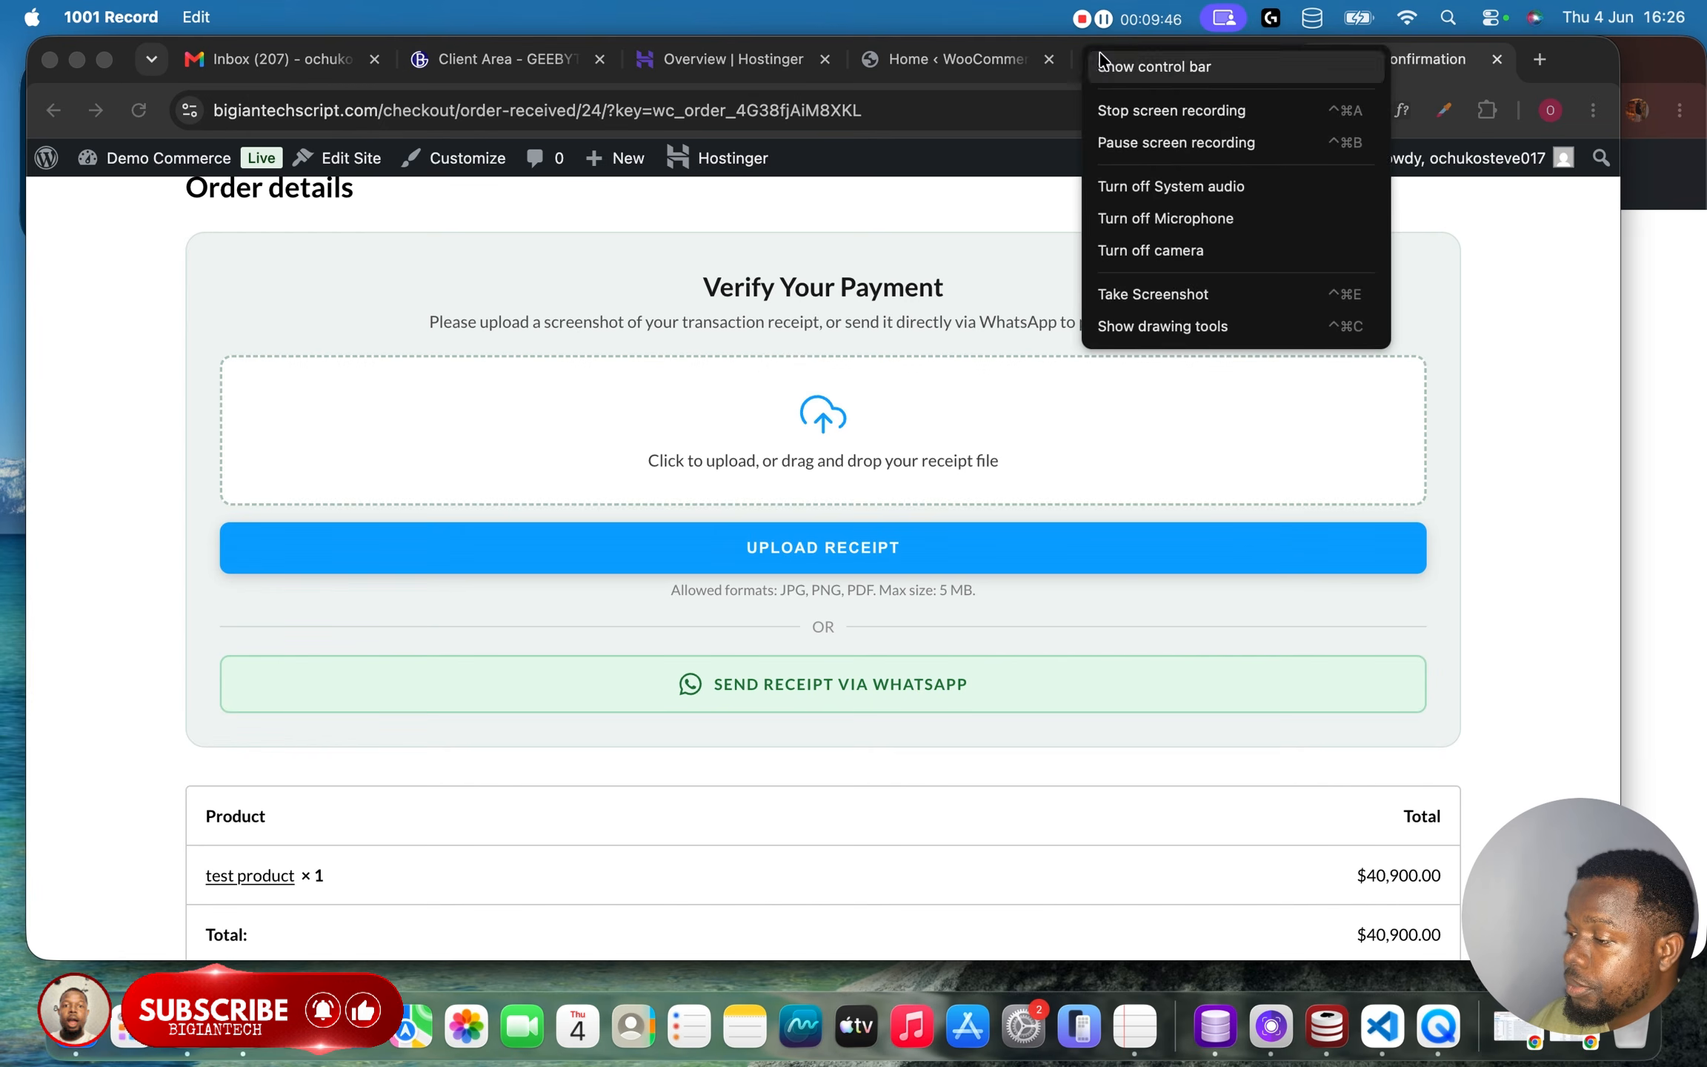
click(1044, 170)
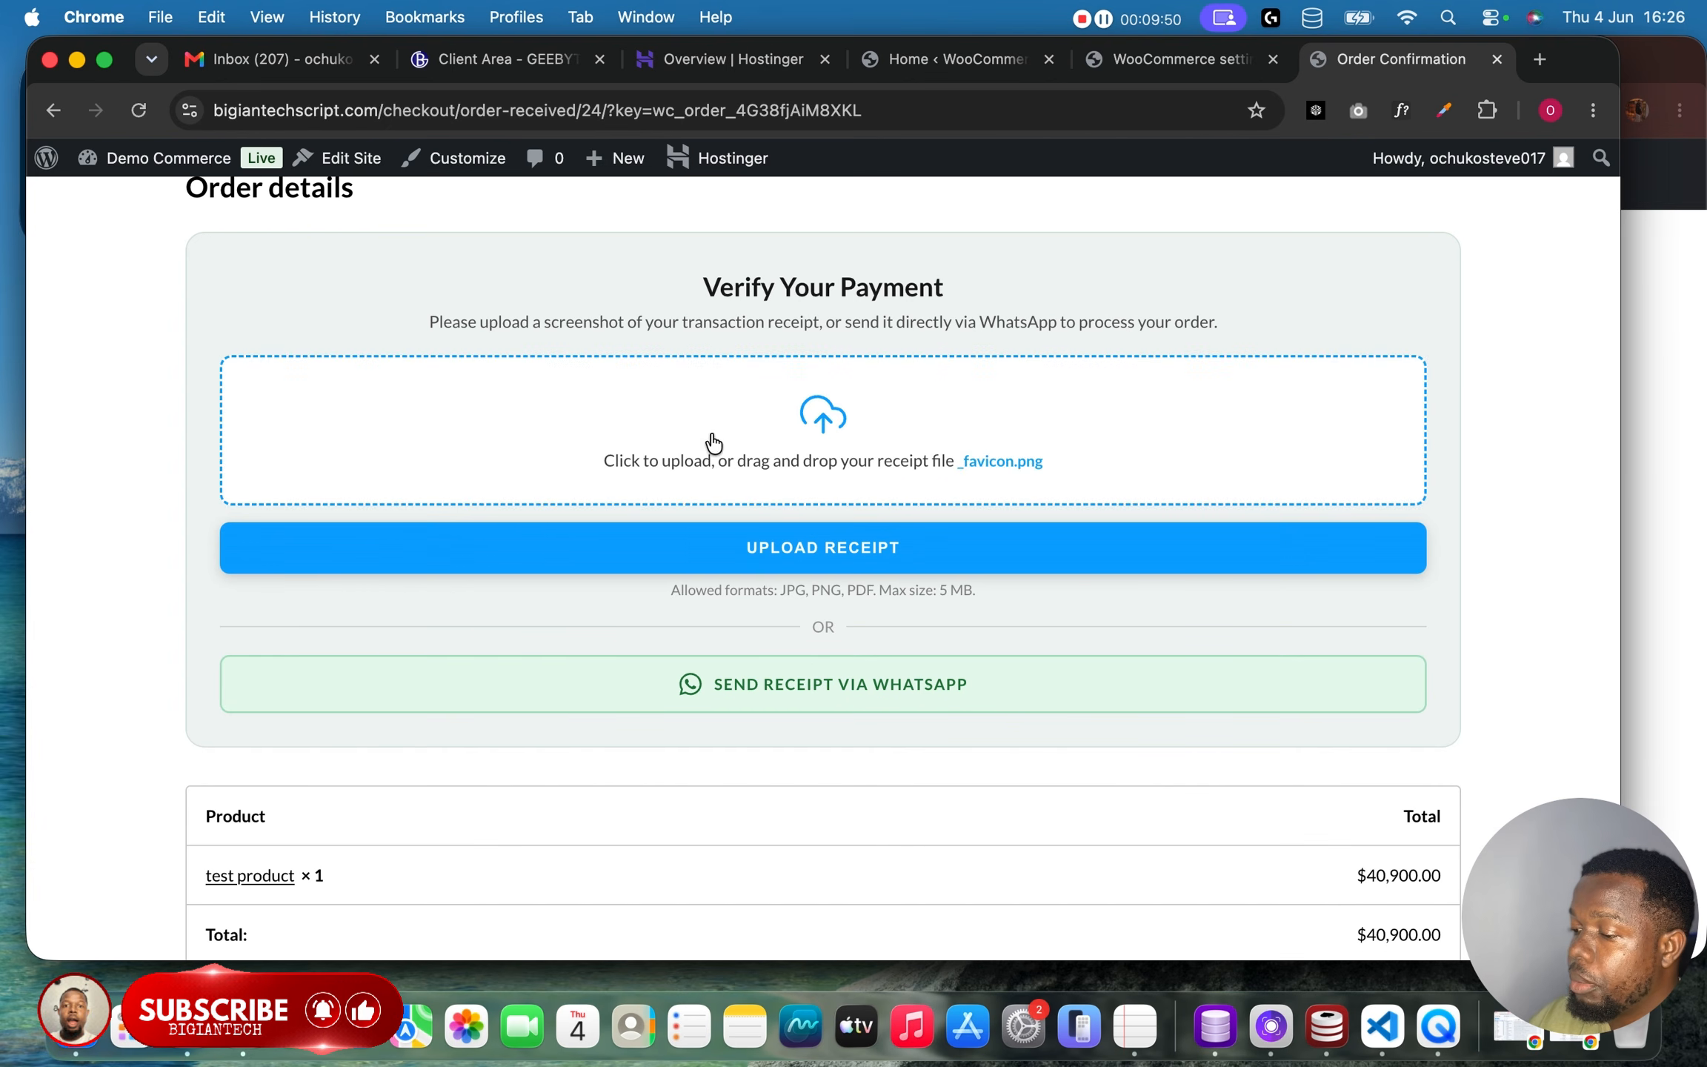
scroll(618, 637, down, 3)
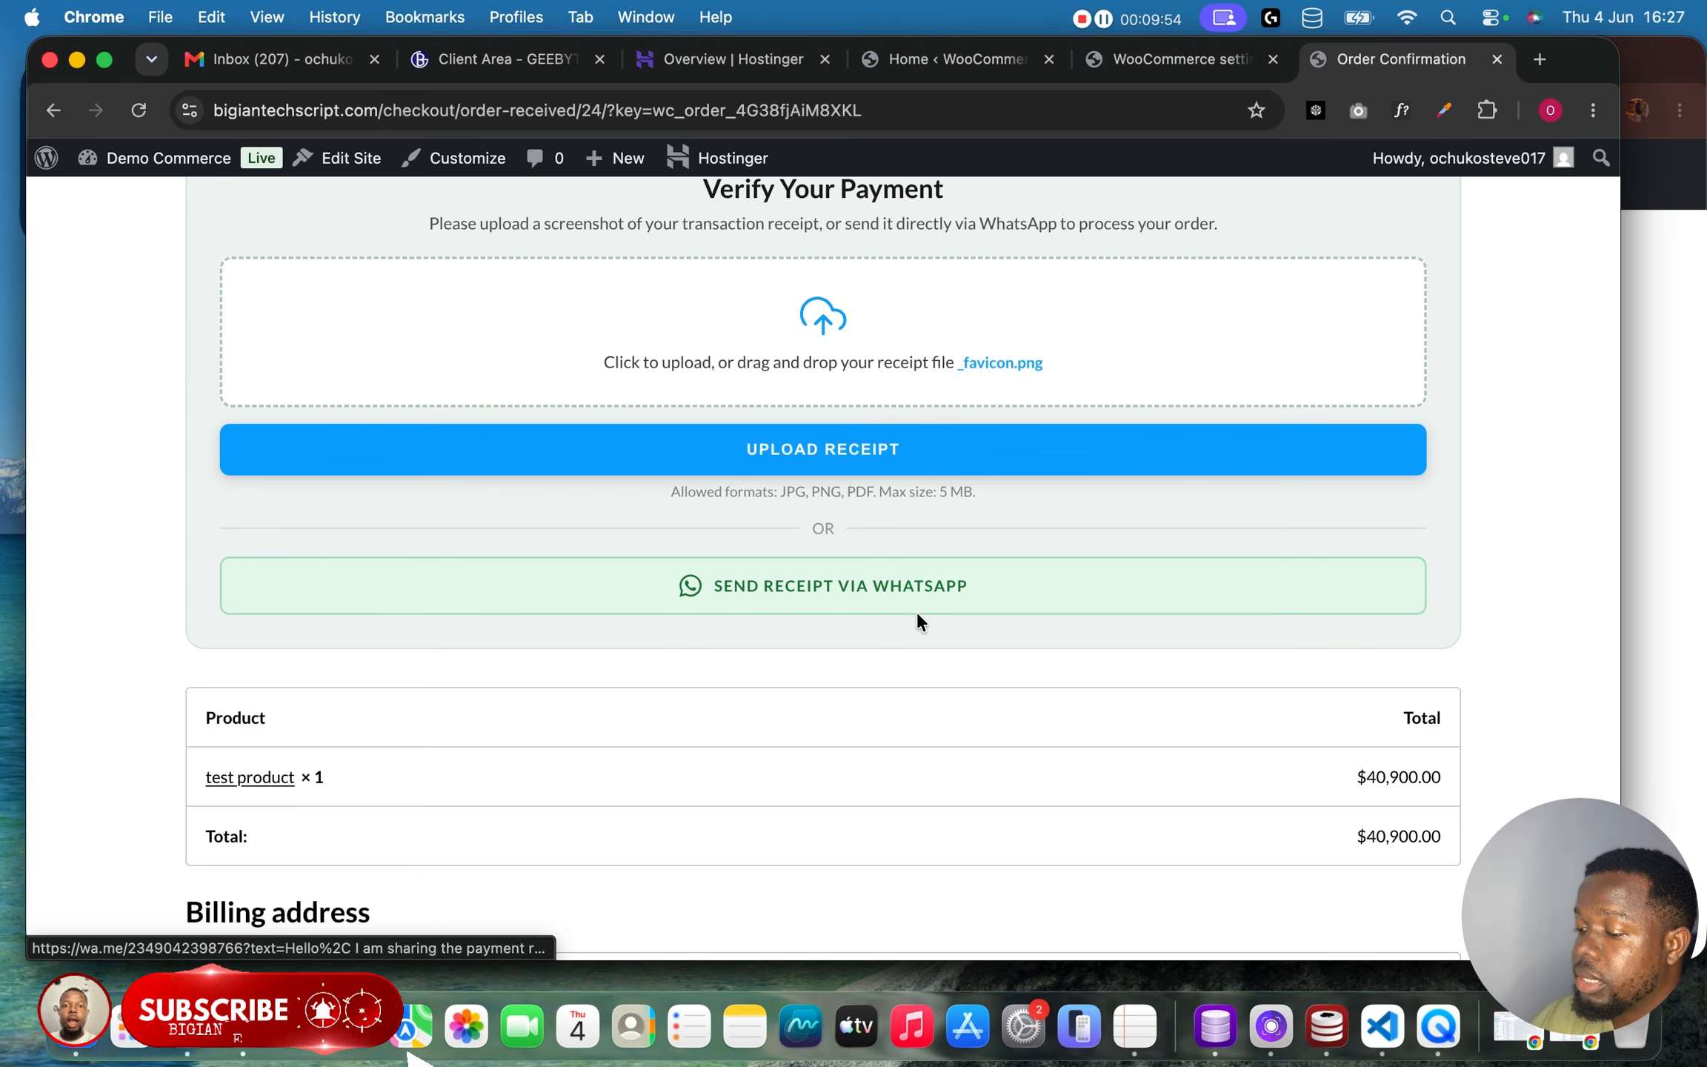
scroll(914, 615, down, 10)
scroll(917, 615, up, 10)
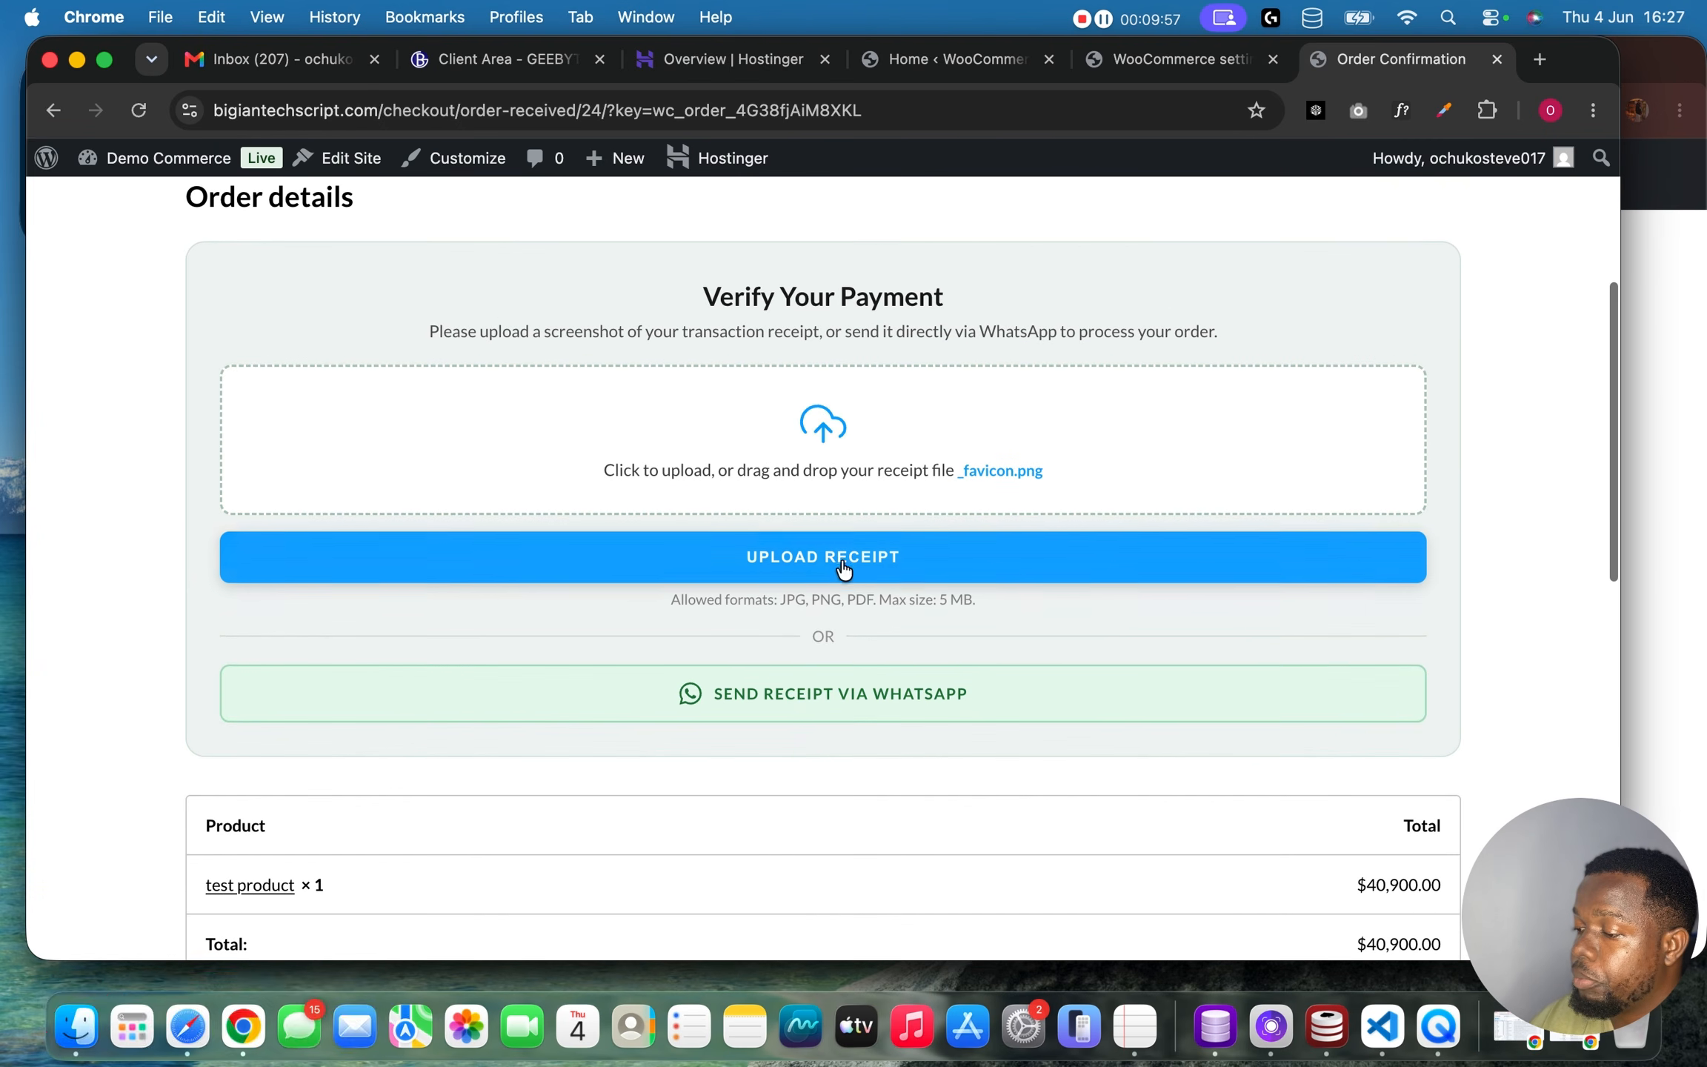
click(844, 569)
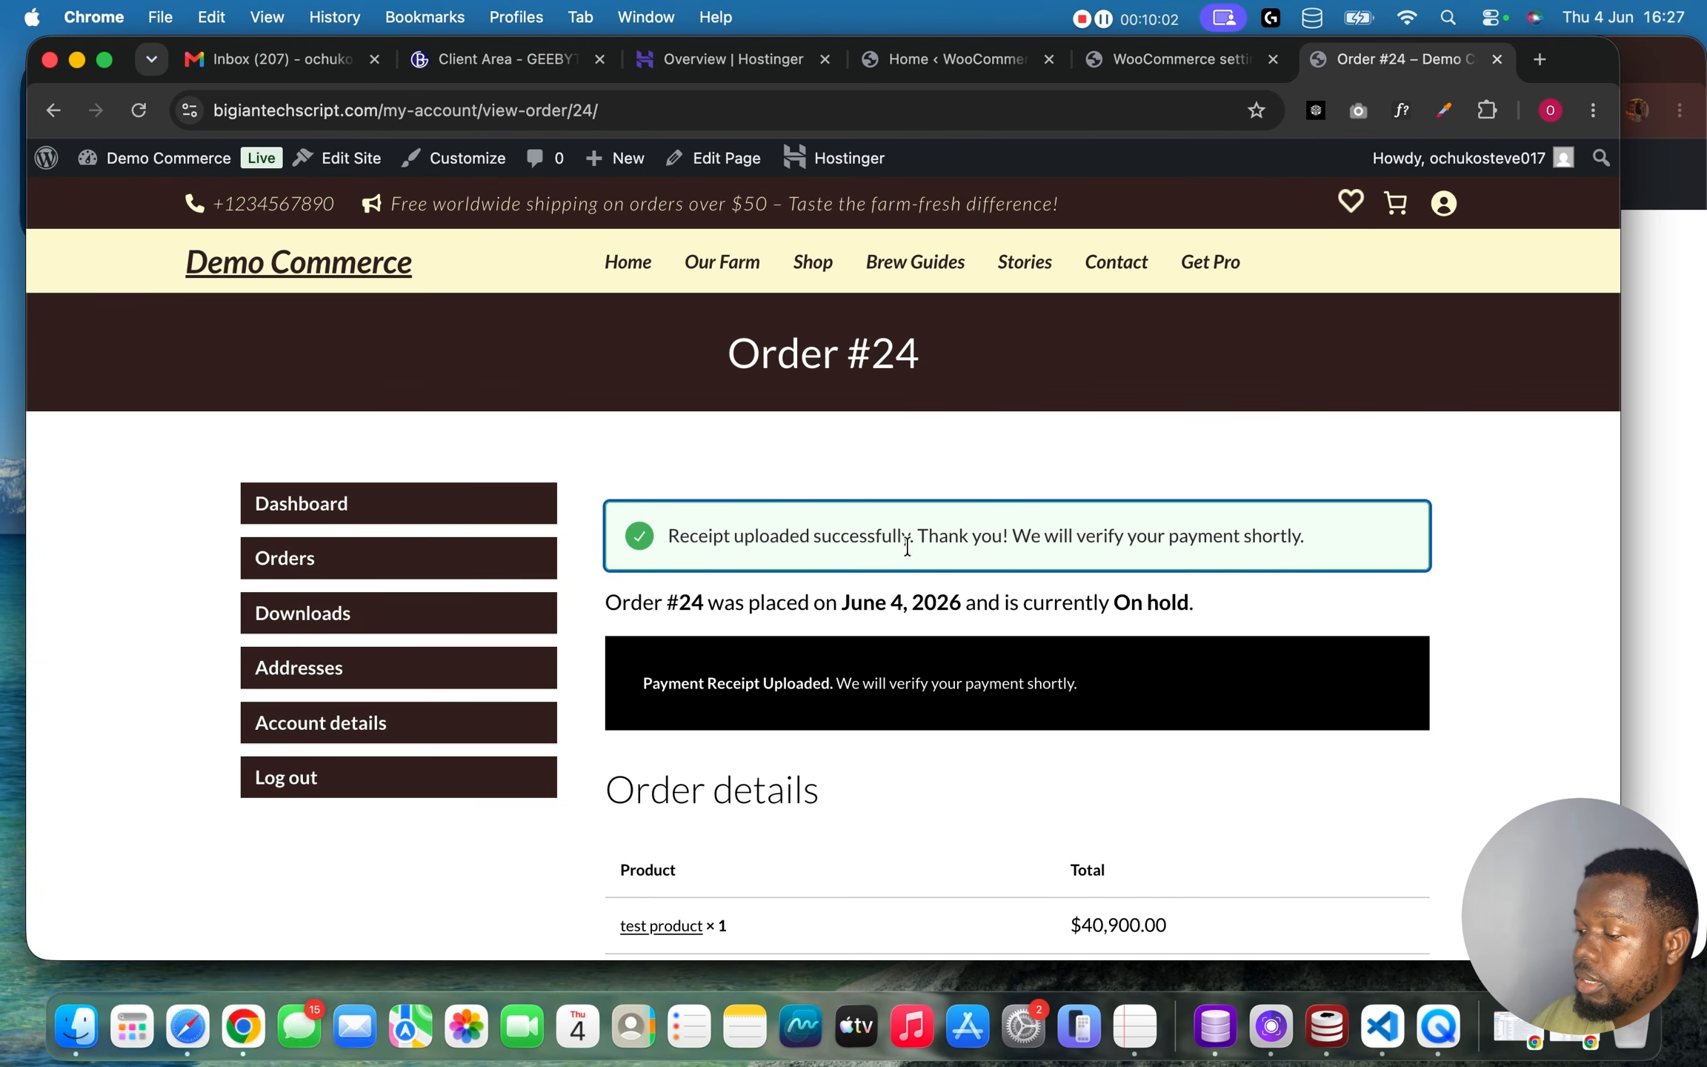
Review the order's status and payment details in the customer account's order list and order view.
scroll(925, 585, down, 1)
scroll(926, 552, down, 10)
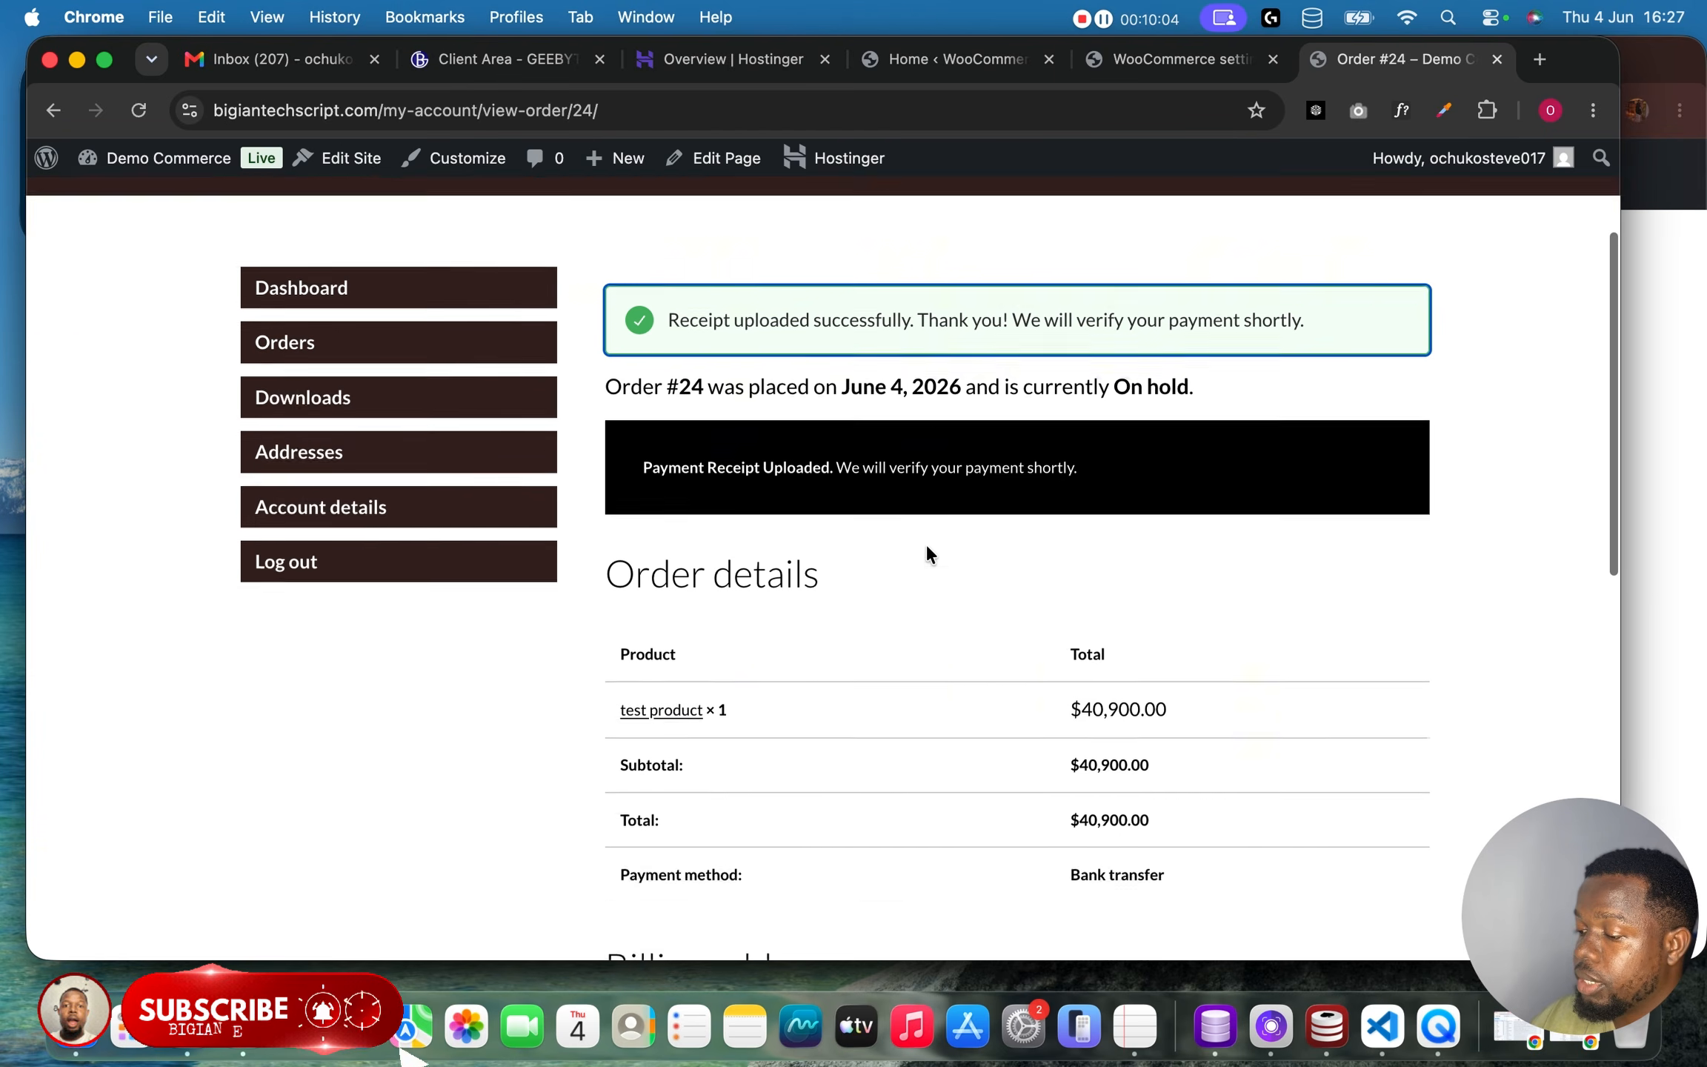
scroll(925, 552, up, 10)
scroll(926, 543, up, 1)
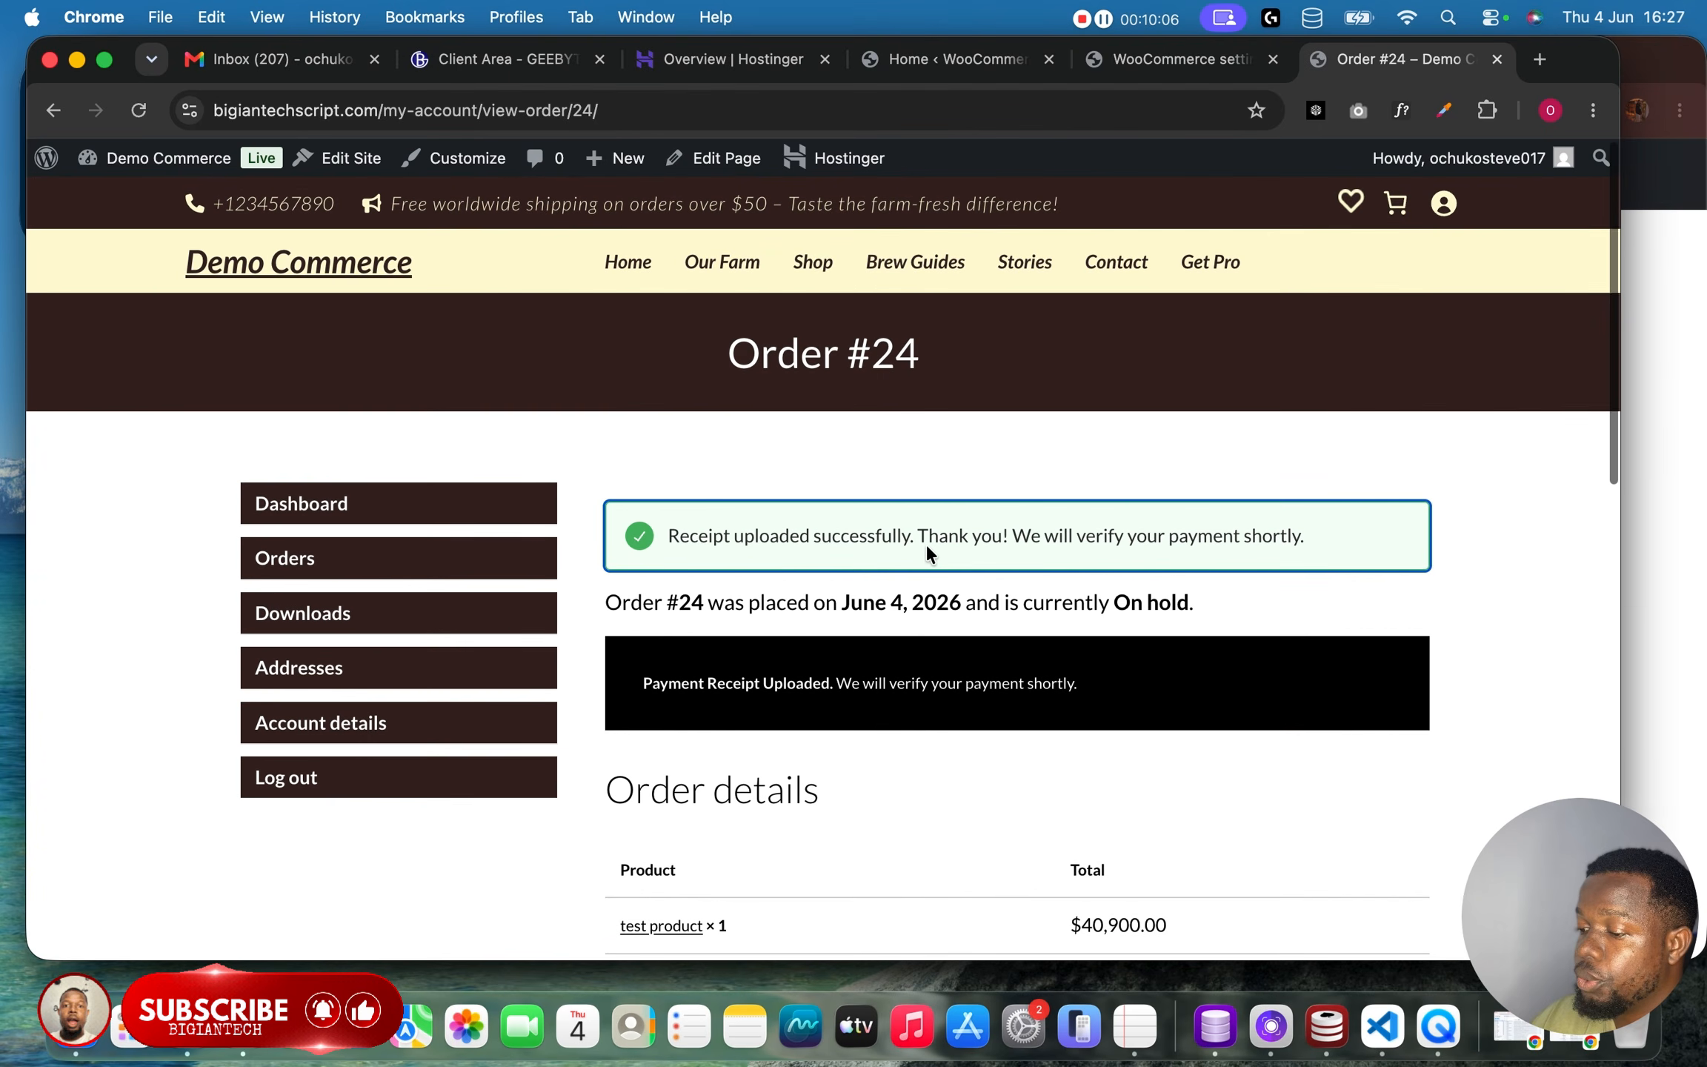
scroll(925, 543, down, 2)
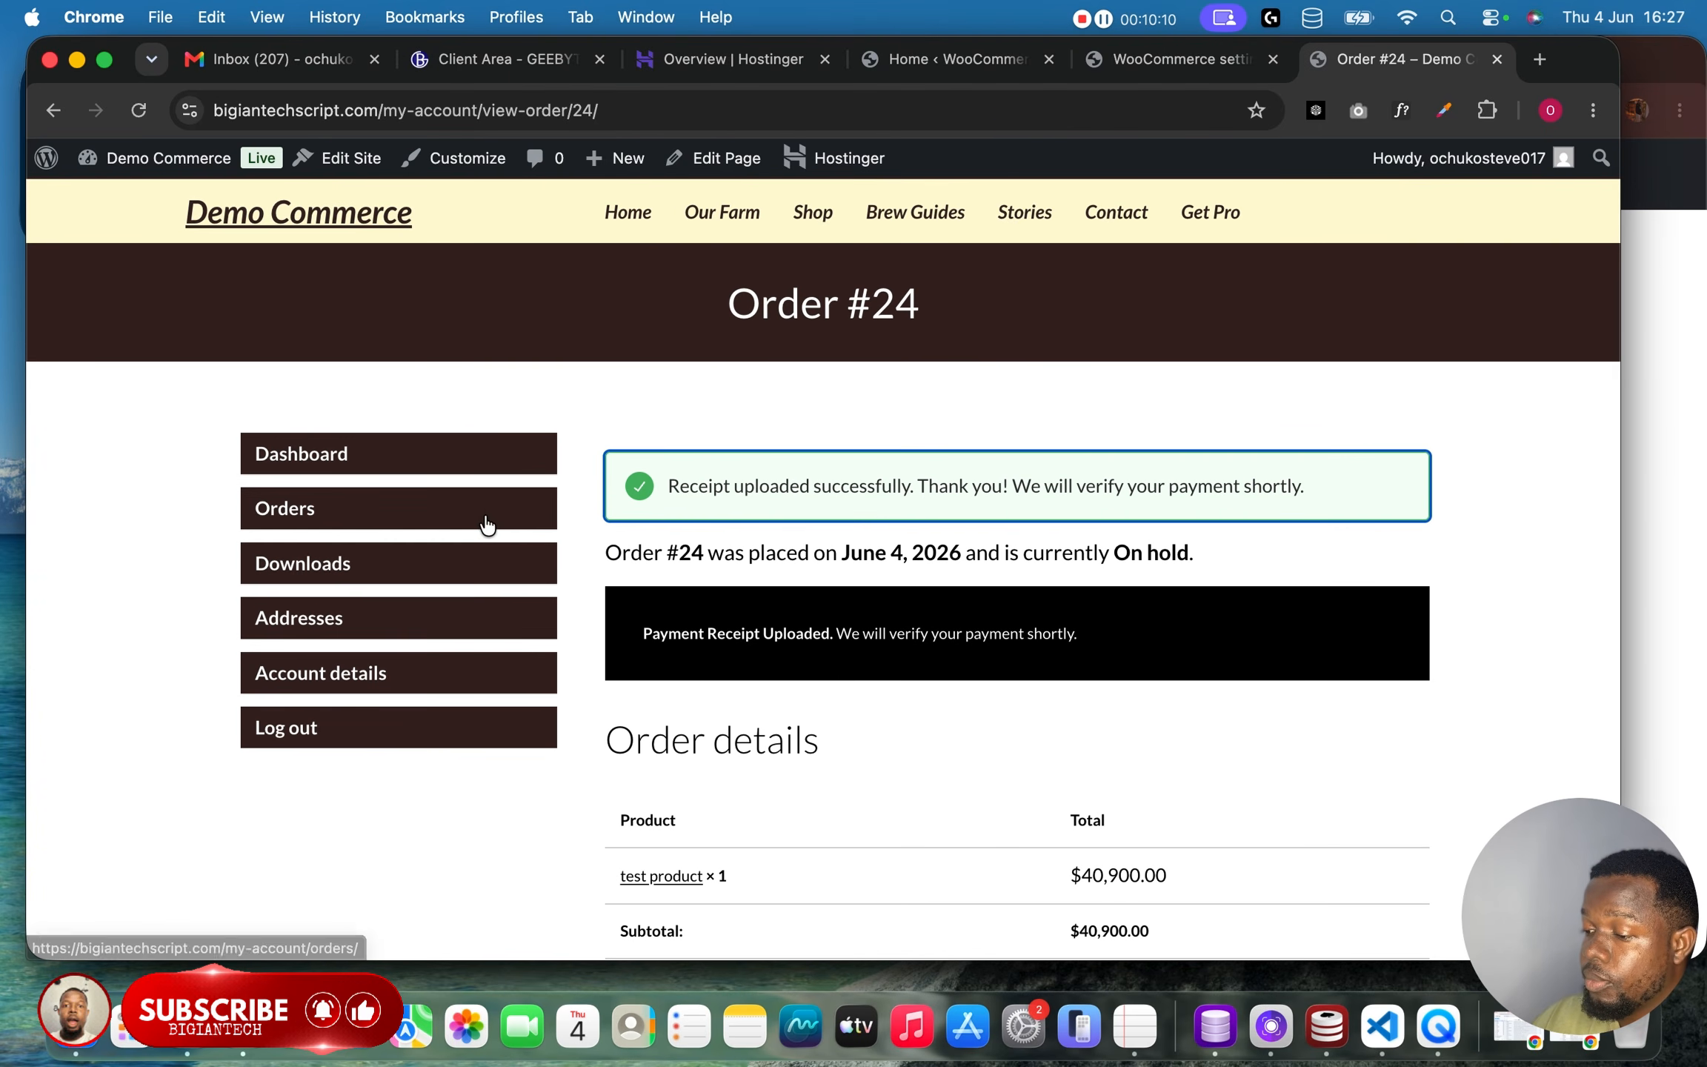
click(312, 513)
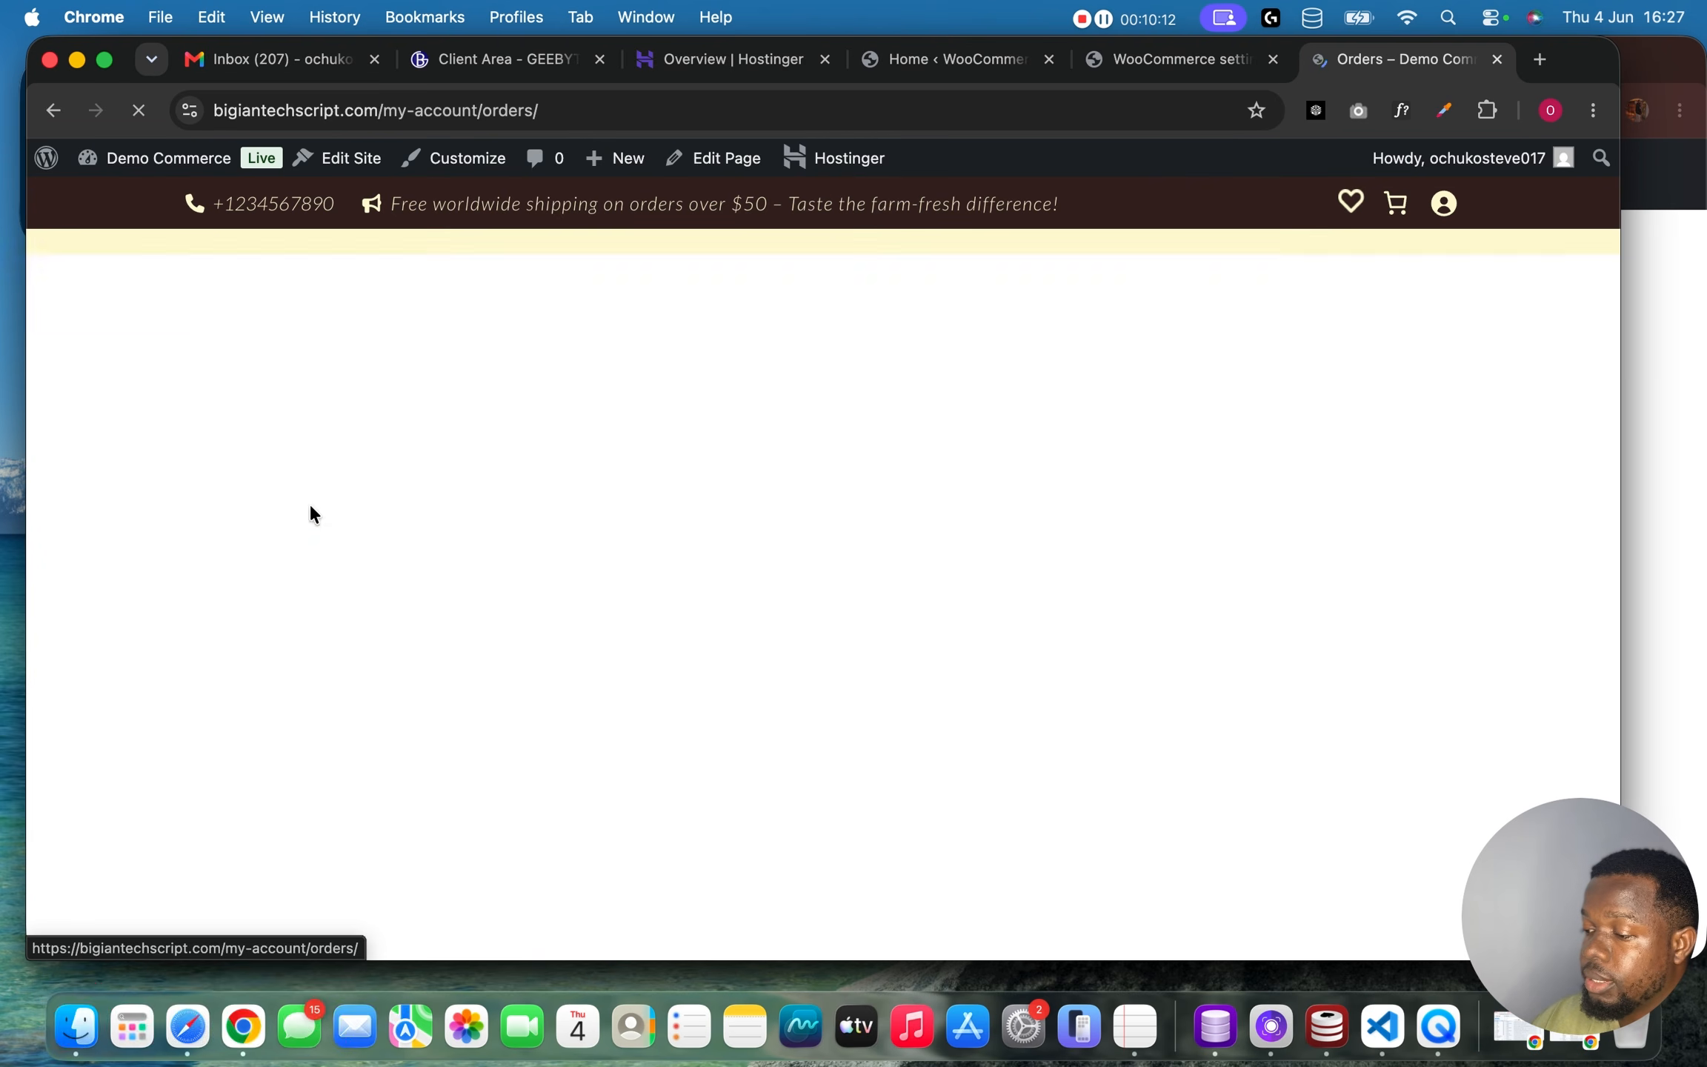
click(1329, 592)
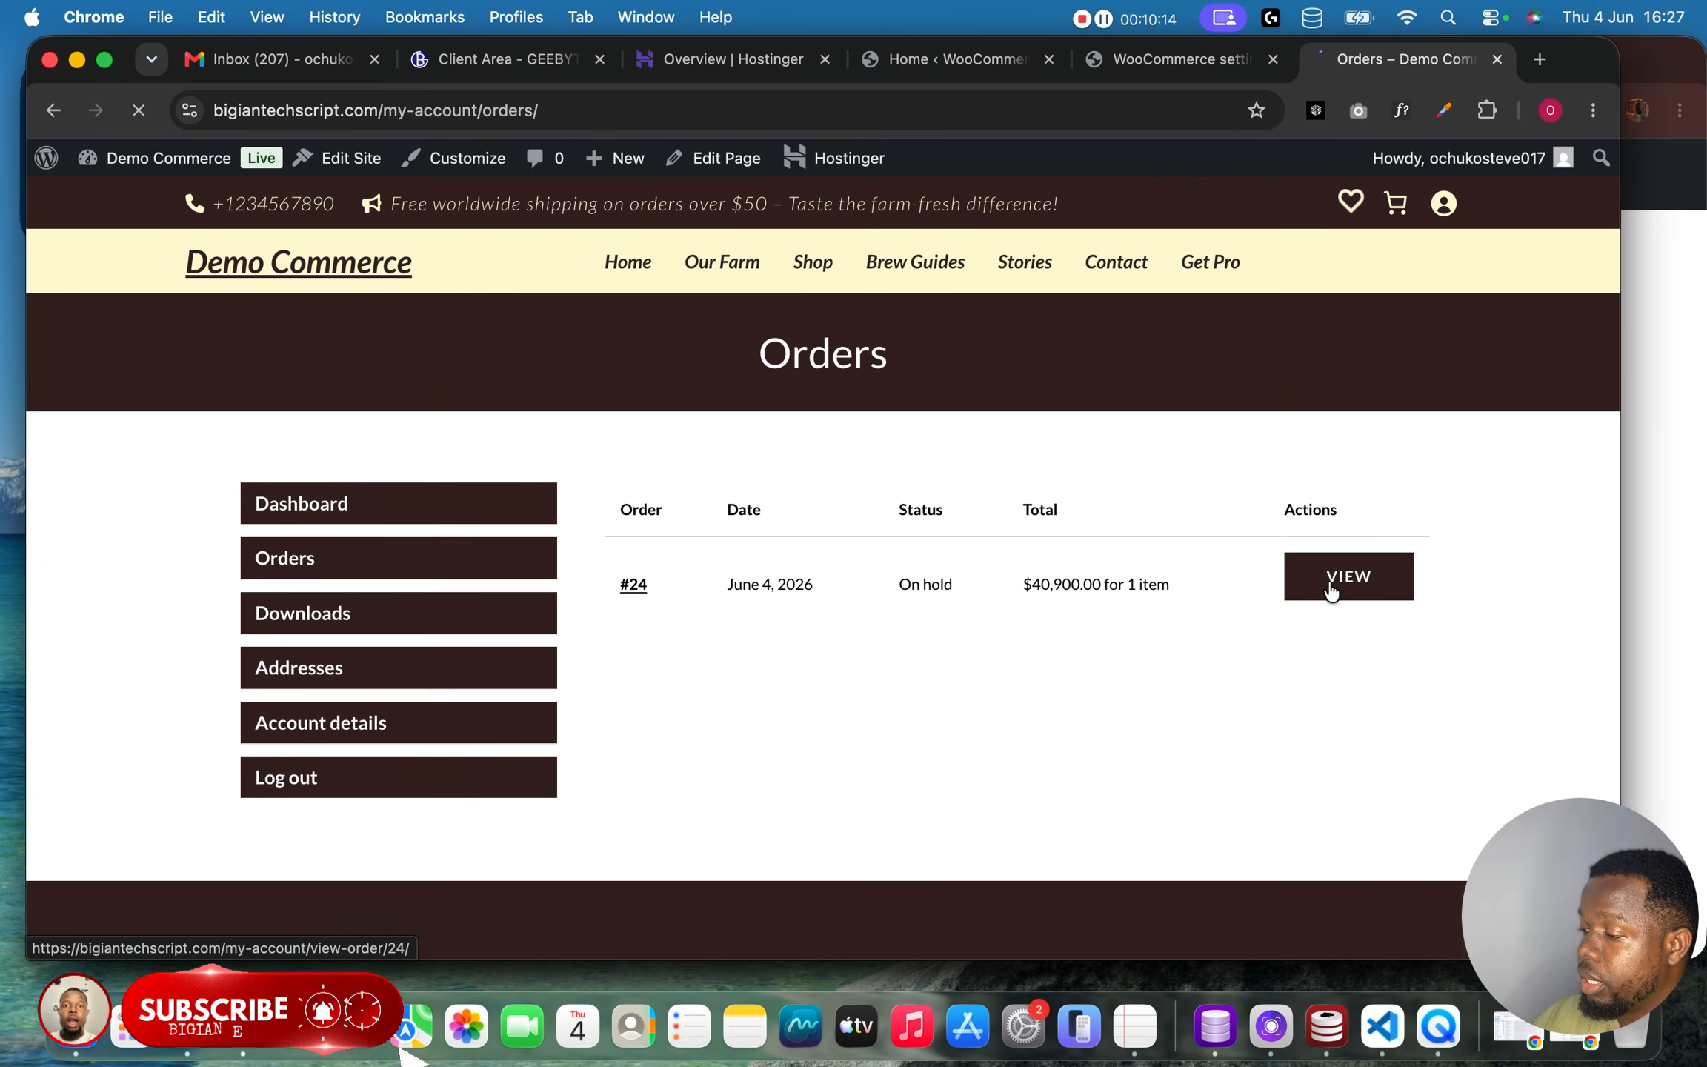
scroll(1332, 591, down, 10)
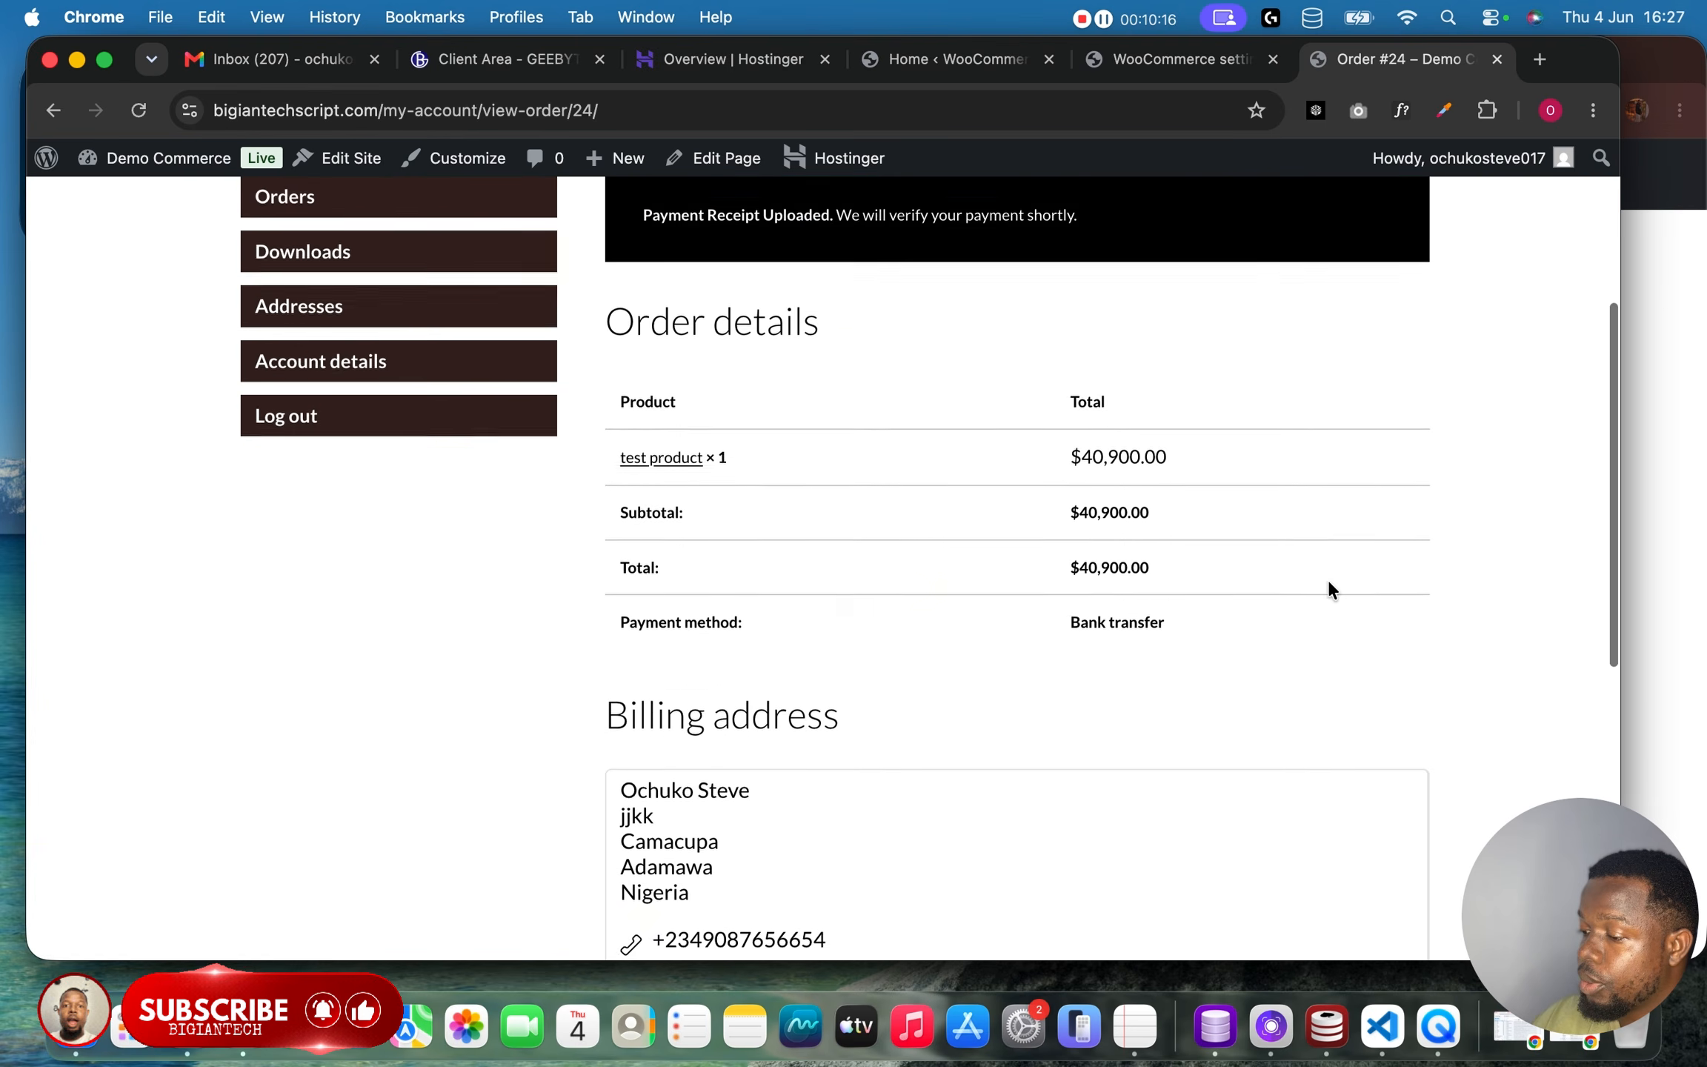
scroll(1332, 590, up, 6)
scroll(1330, 590, up, 4)
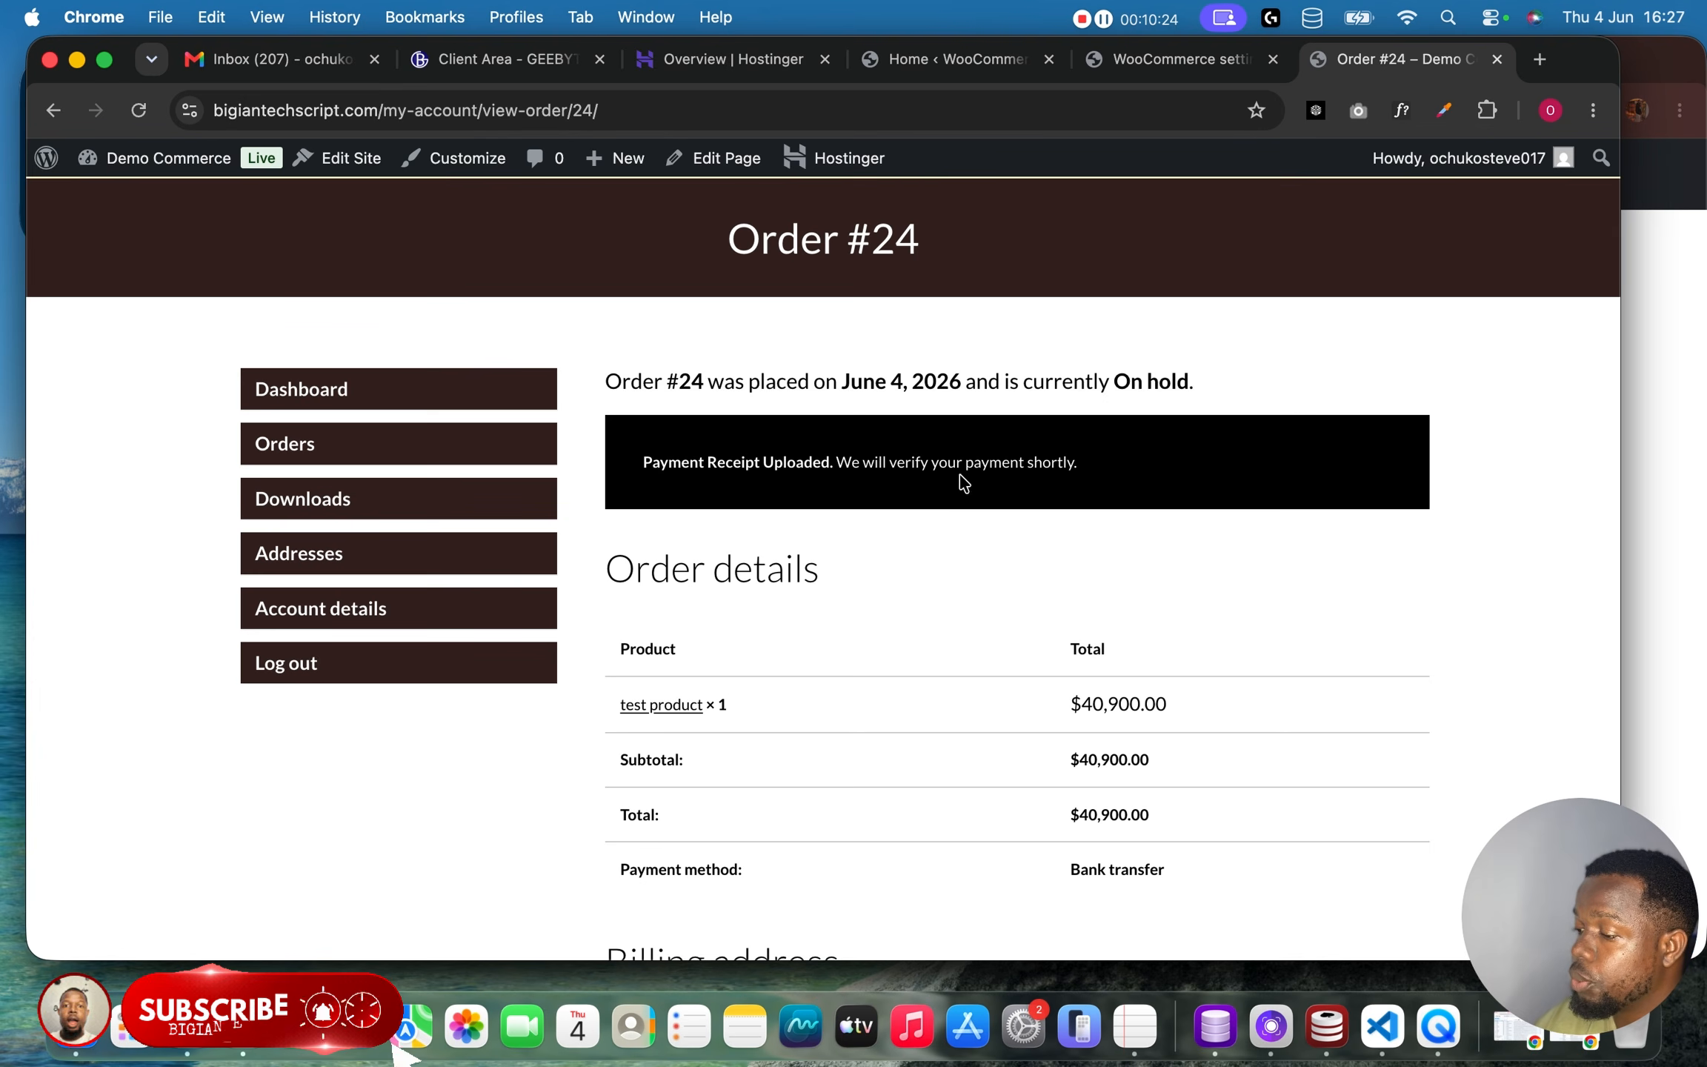
Open the test order in the WooCommerce admin orders and view the customer's uploaded bank transfer receipt.
click(1179, 59)
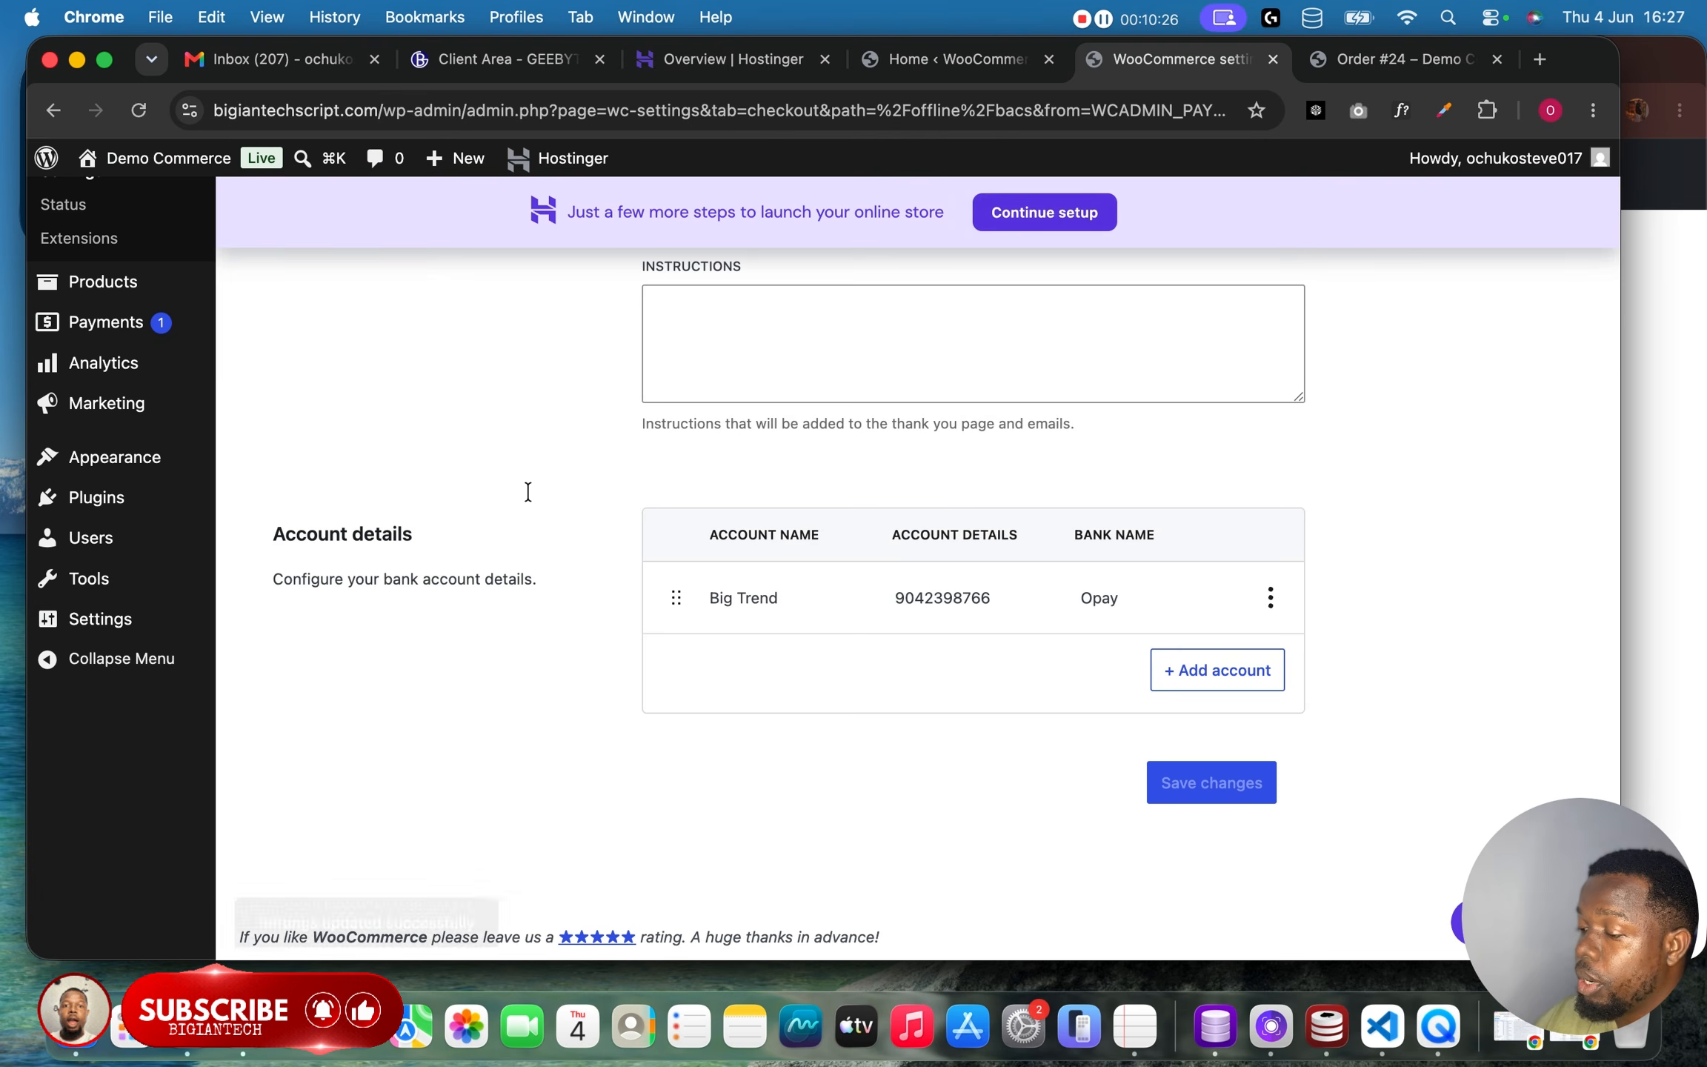
scroll(115, 412, up, 6)
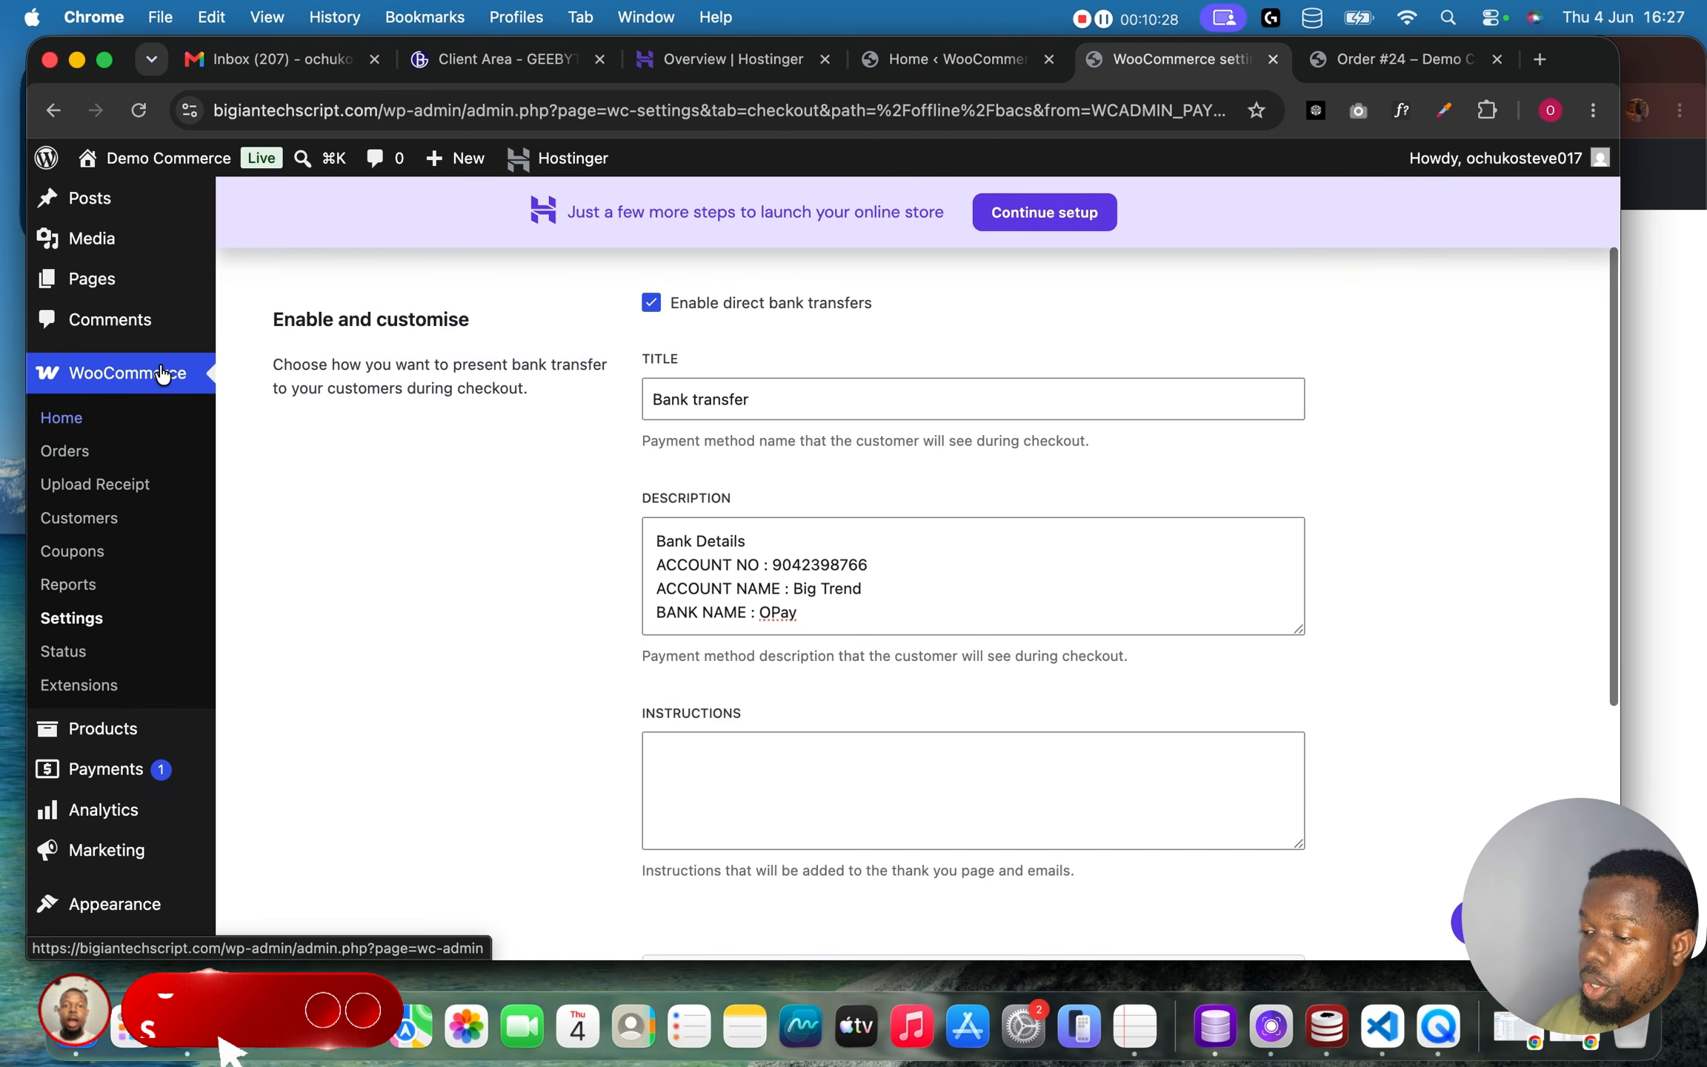
click(78, 464)
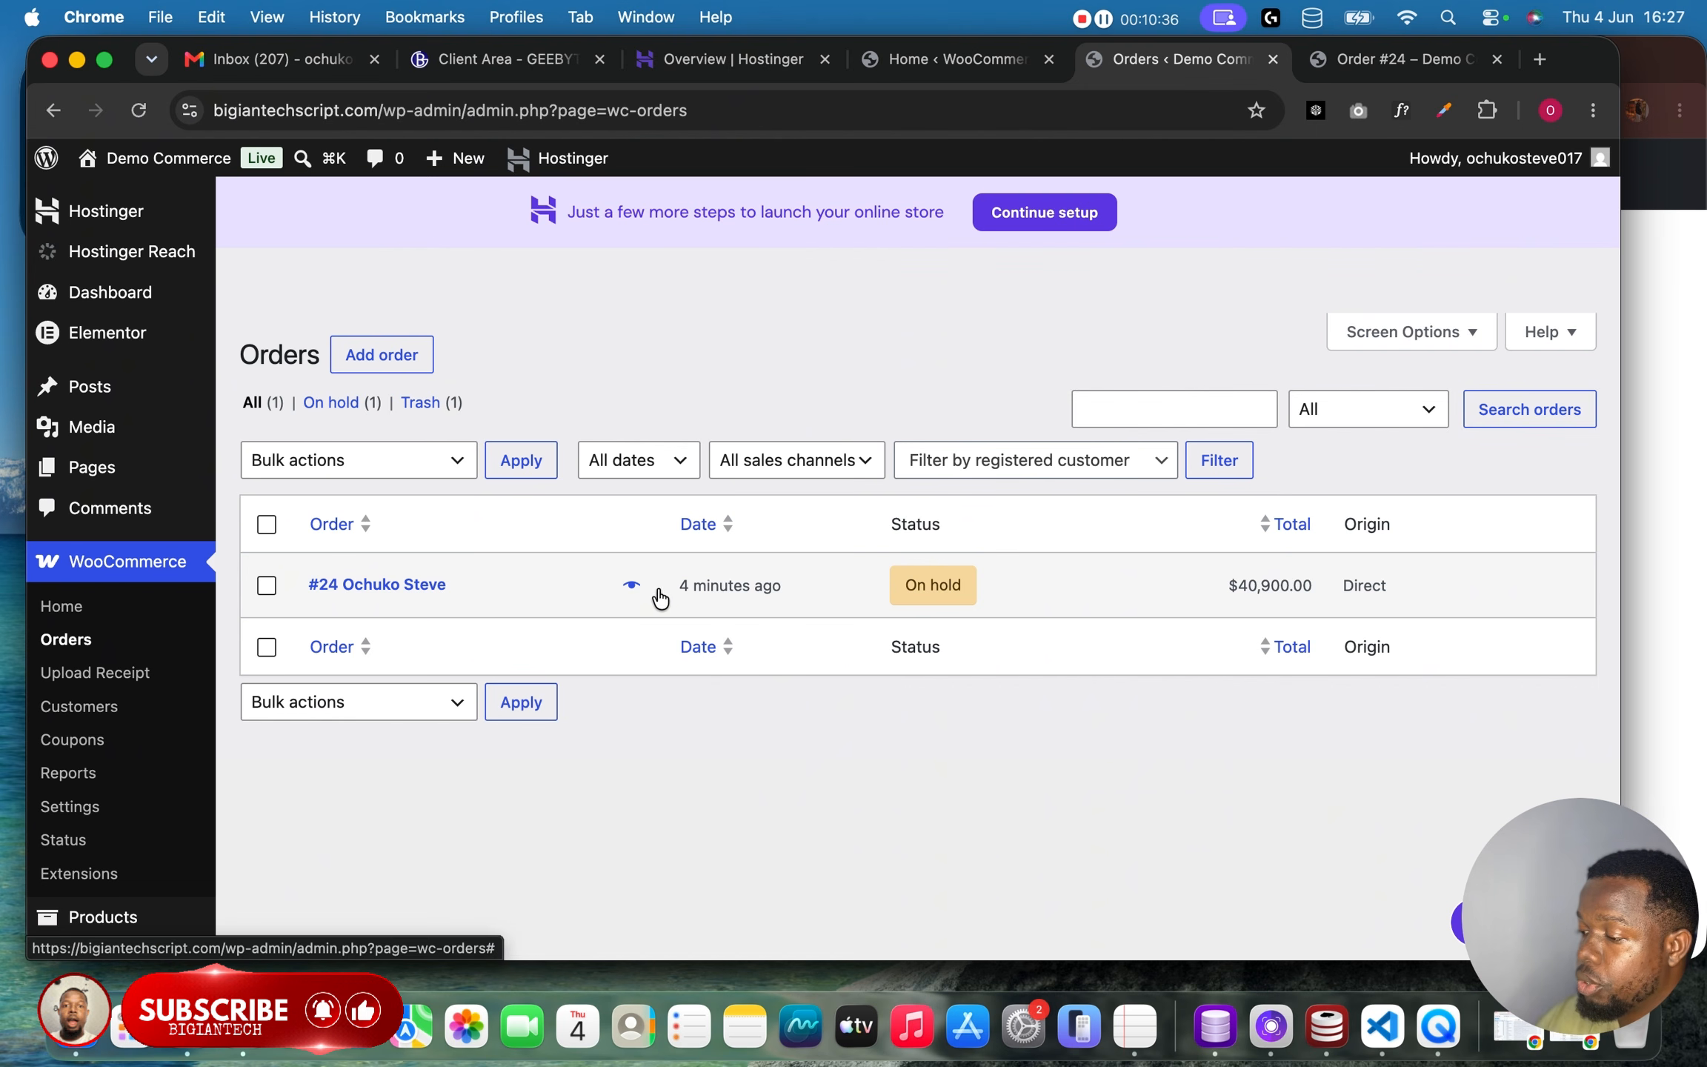
click(633, 586)
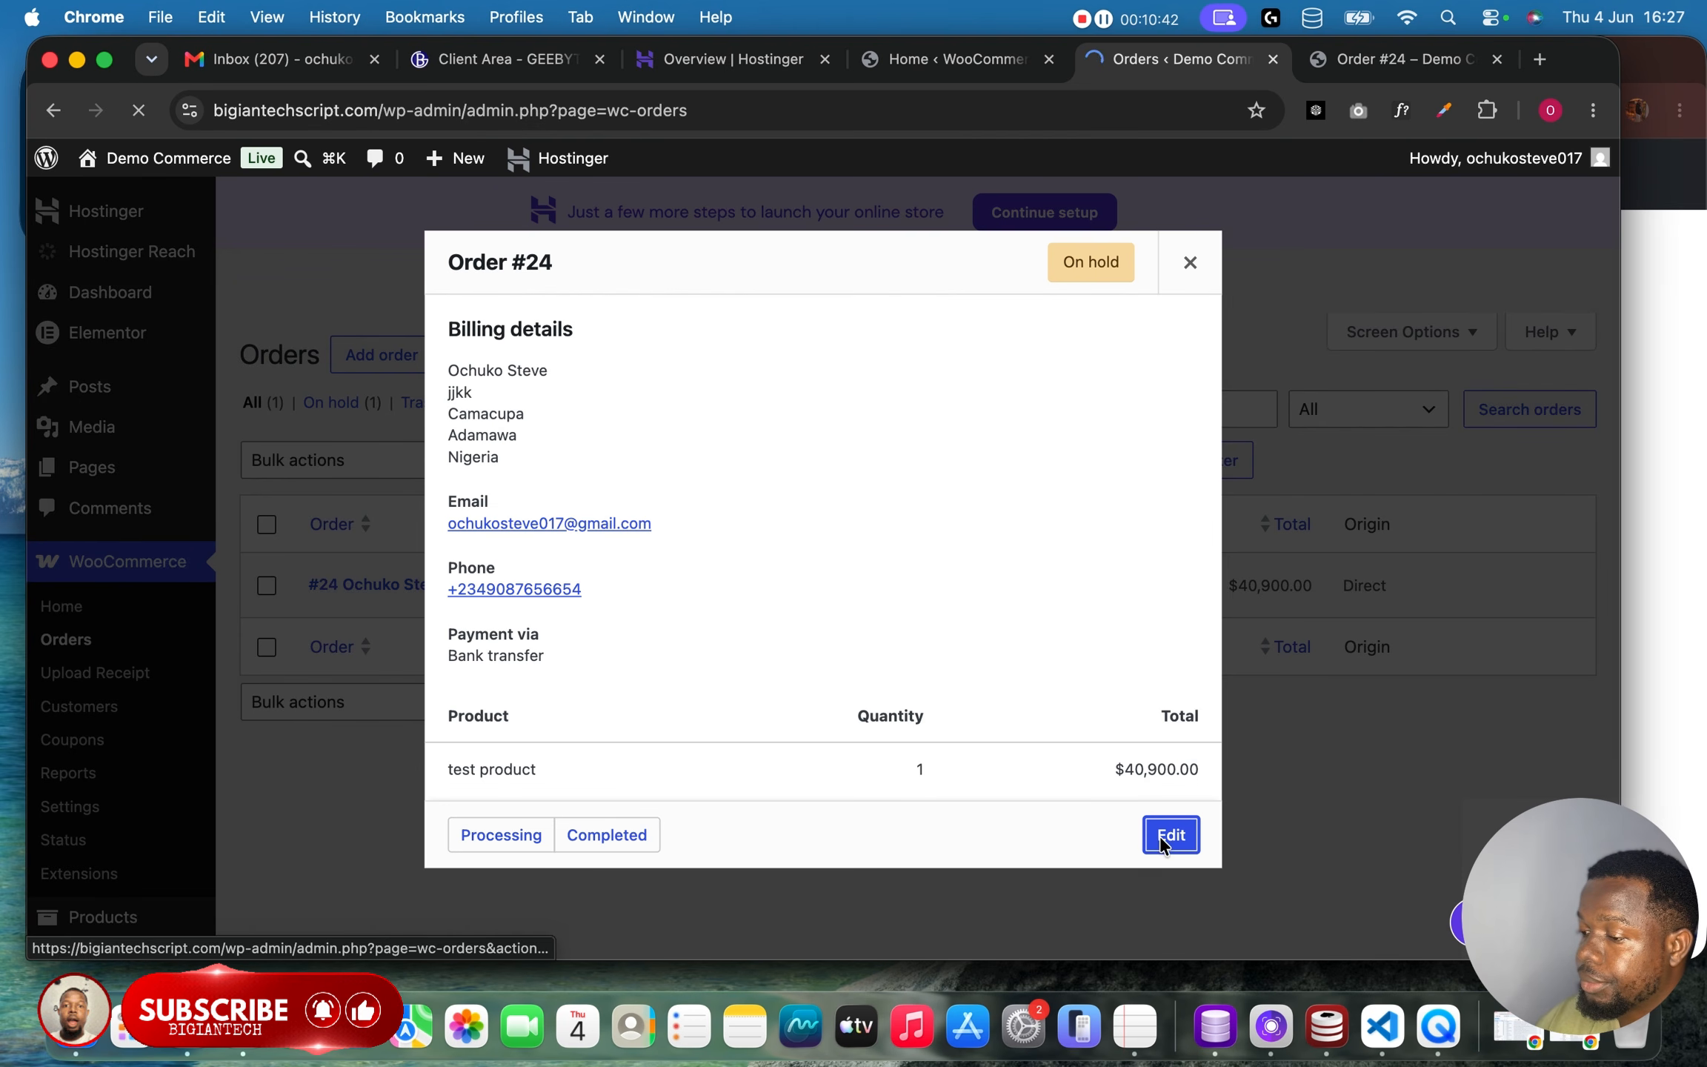
scroll(1160, 845, down, 10)
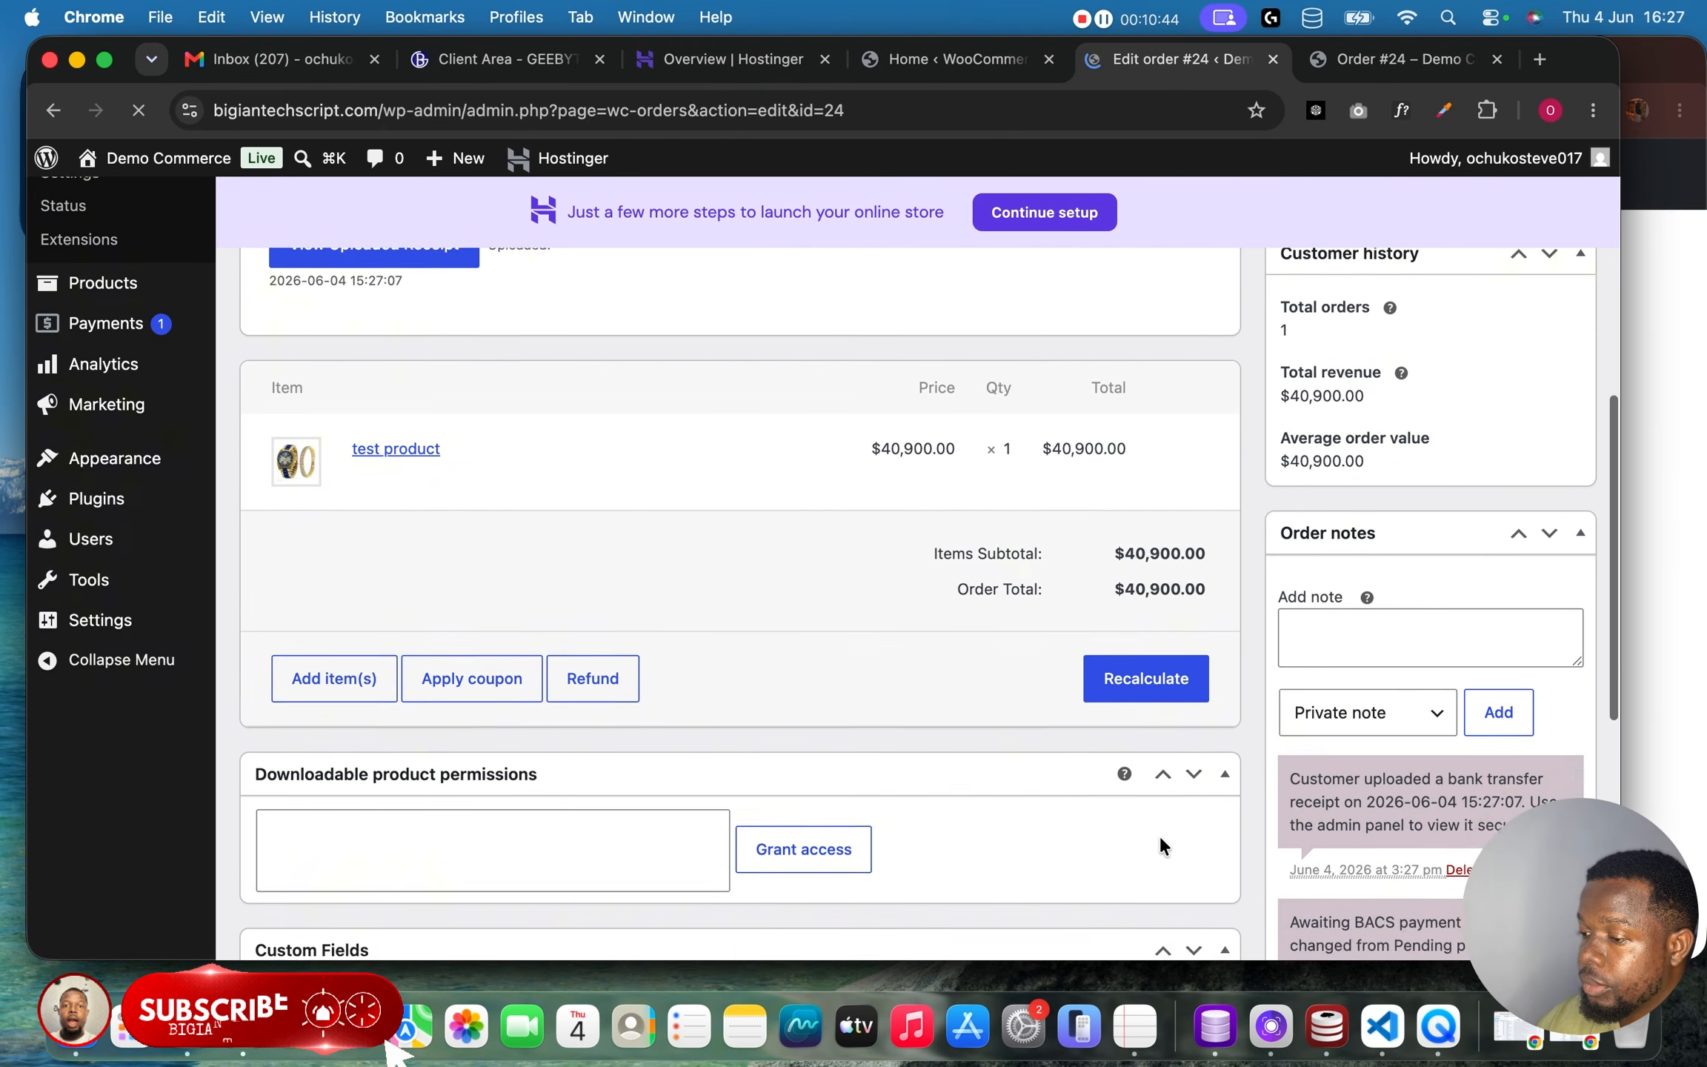
scroll(1157, 832, up, 5)
click(425, 543)
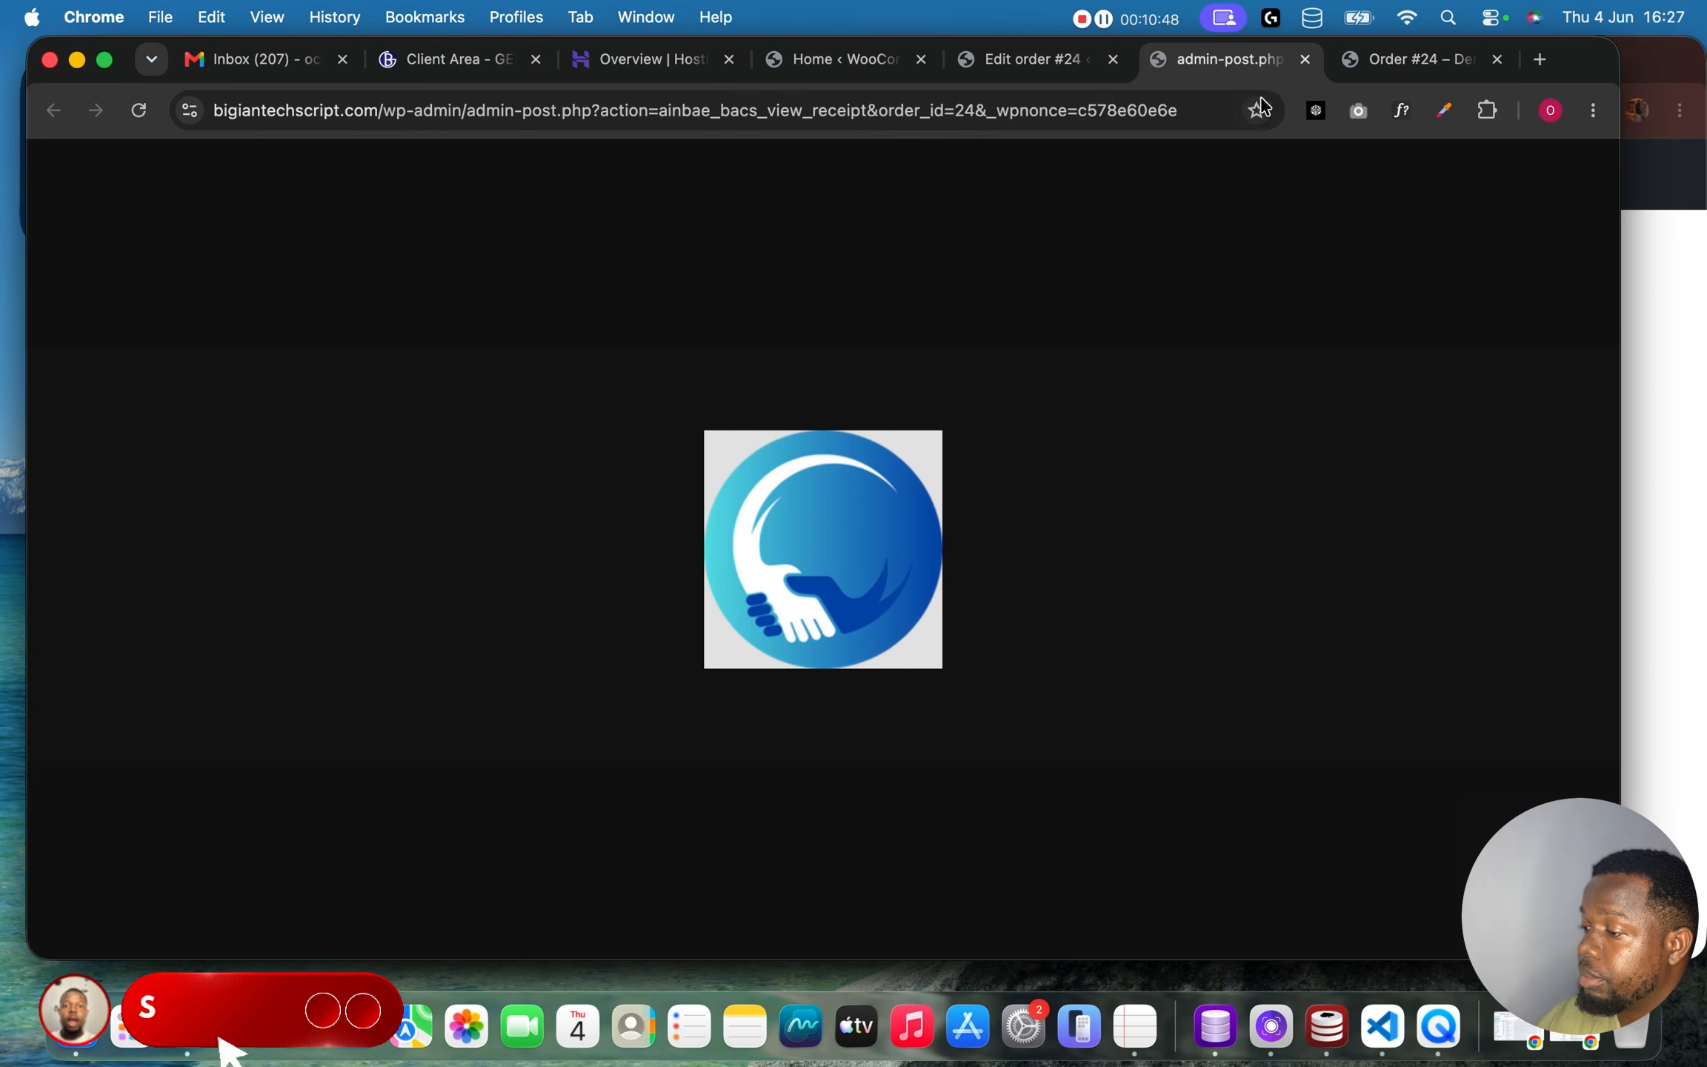
click(1305, 59)
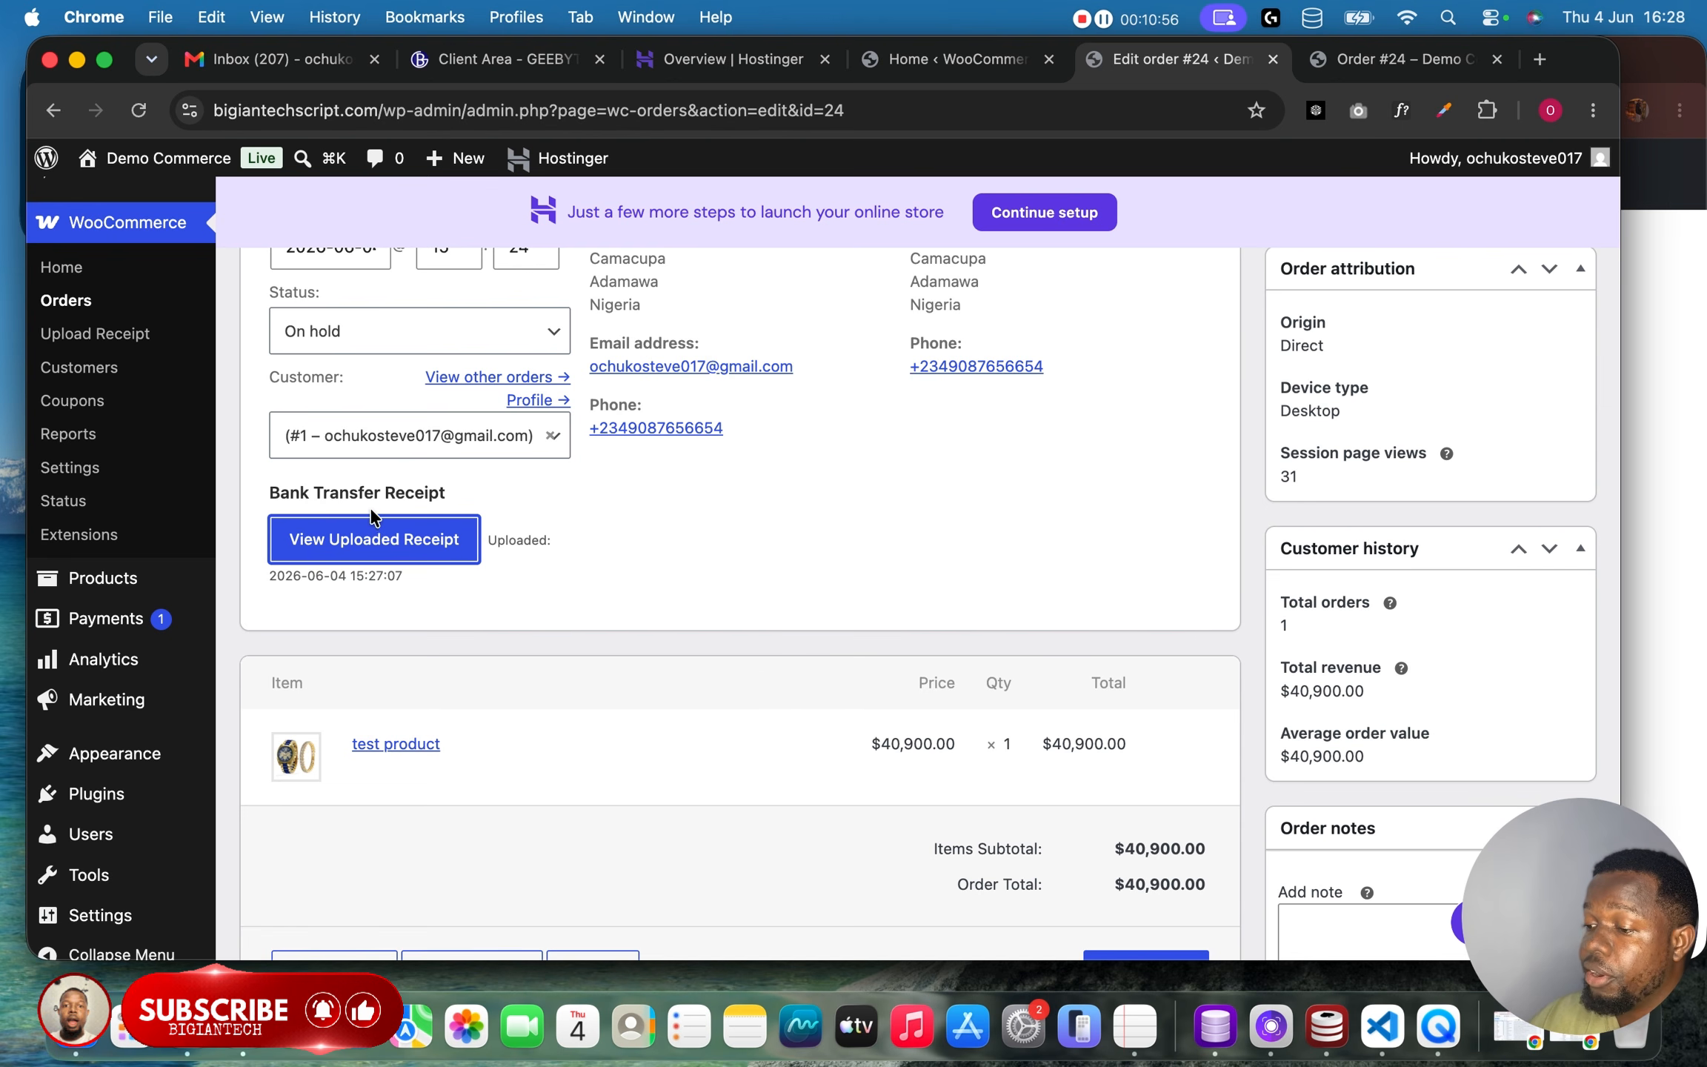
Review the order notes, then open the installed plugins list to show the Ainbae Receipt Upload for WooCommerce plugin.
scroll(148, 645, down, 10)
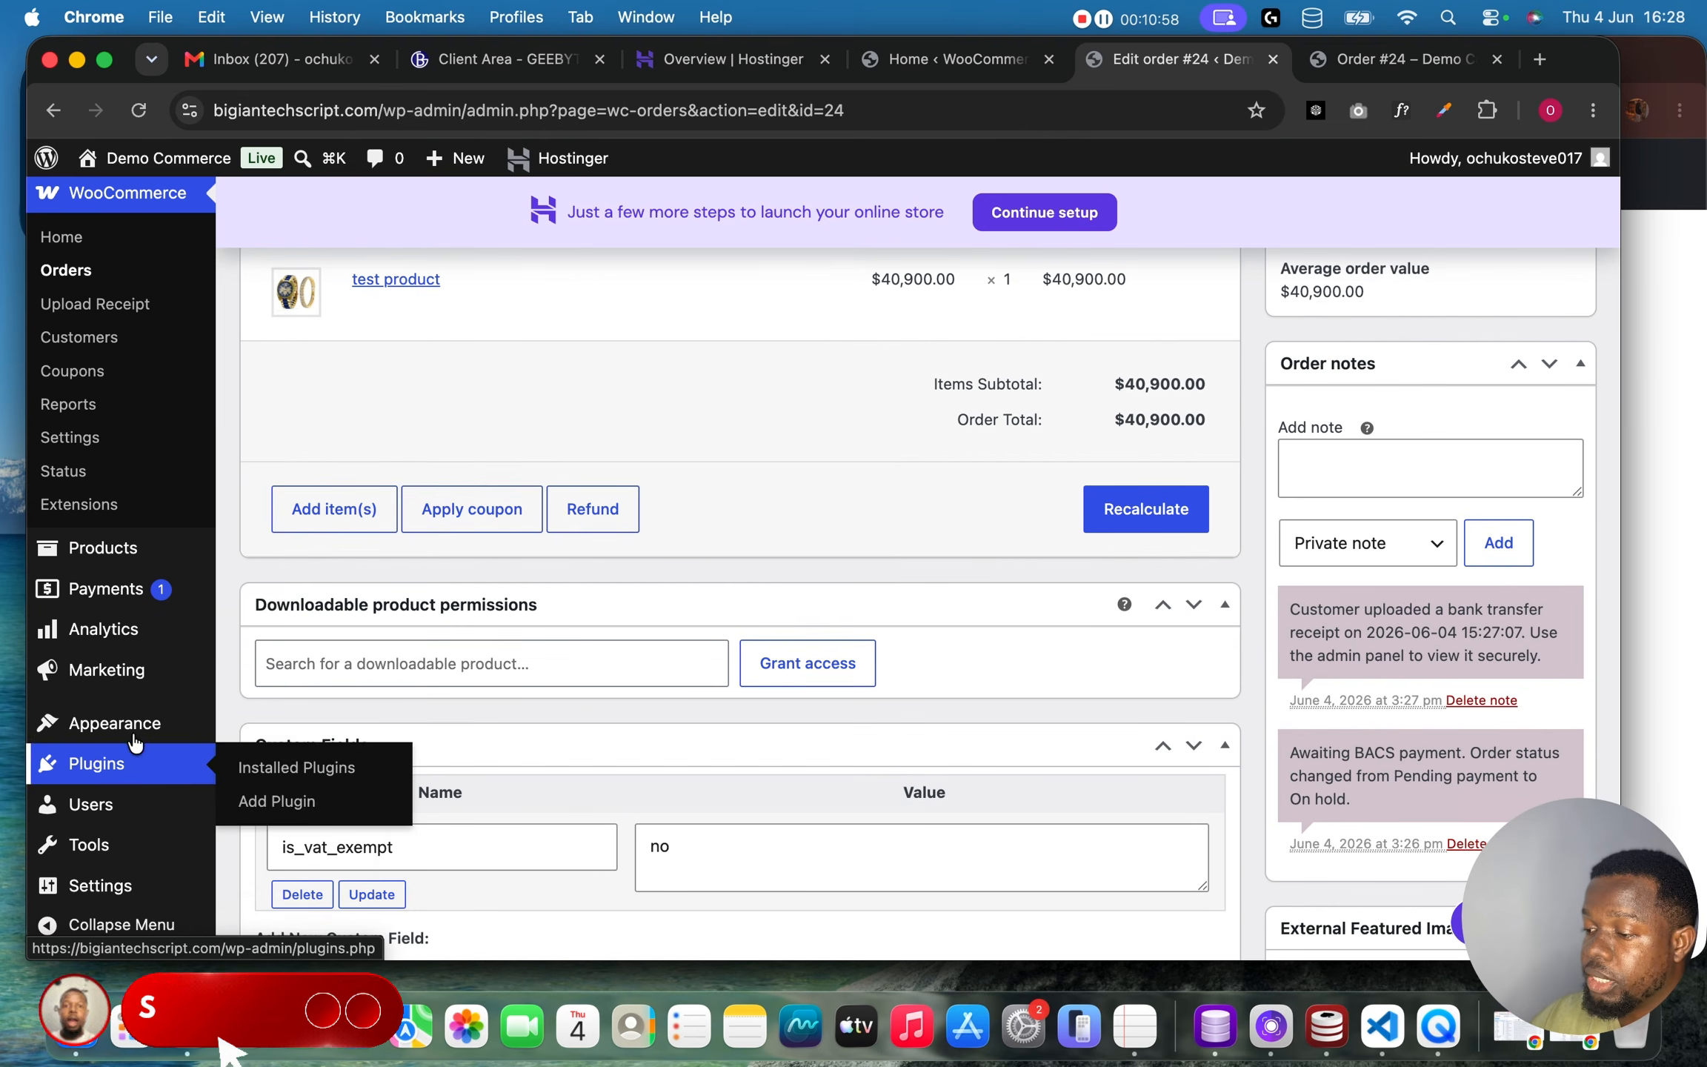
scroll(755, 419, up, 12)
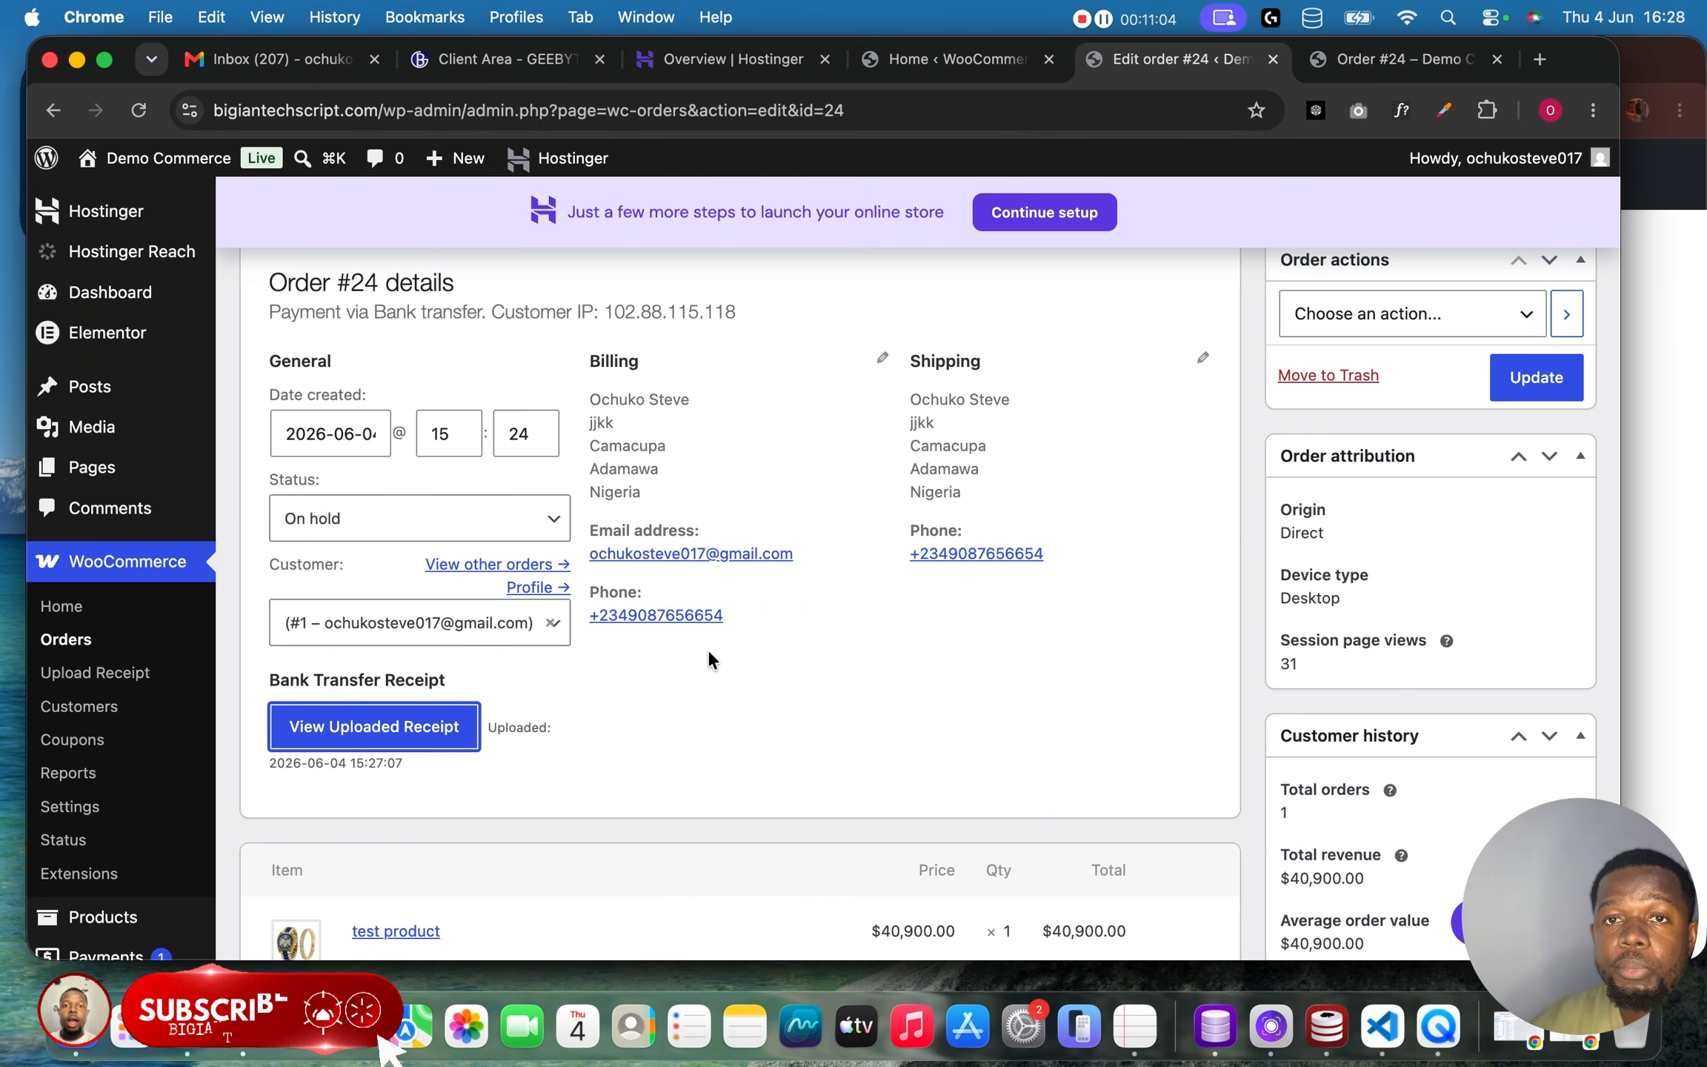
scroll(709, 650, down, 5)
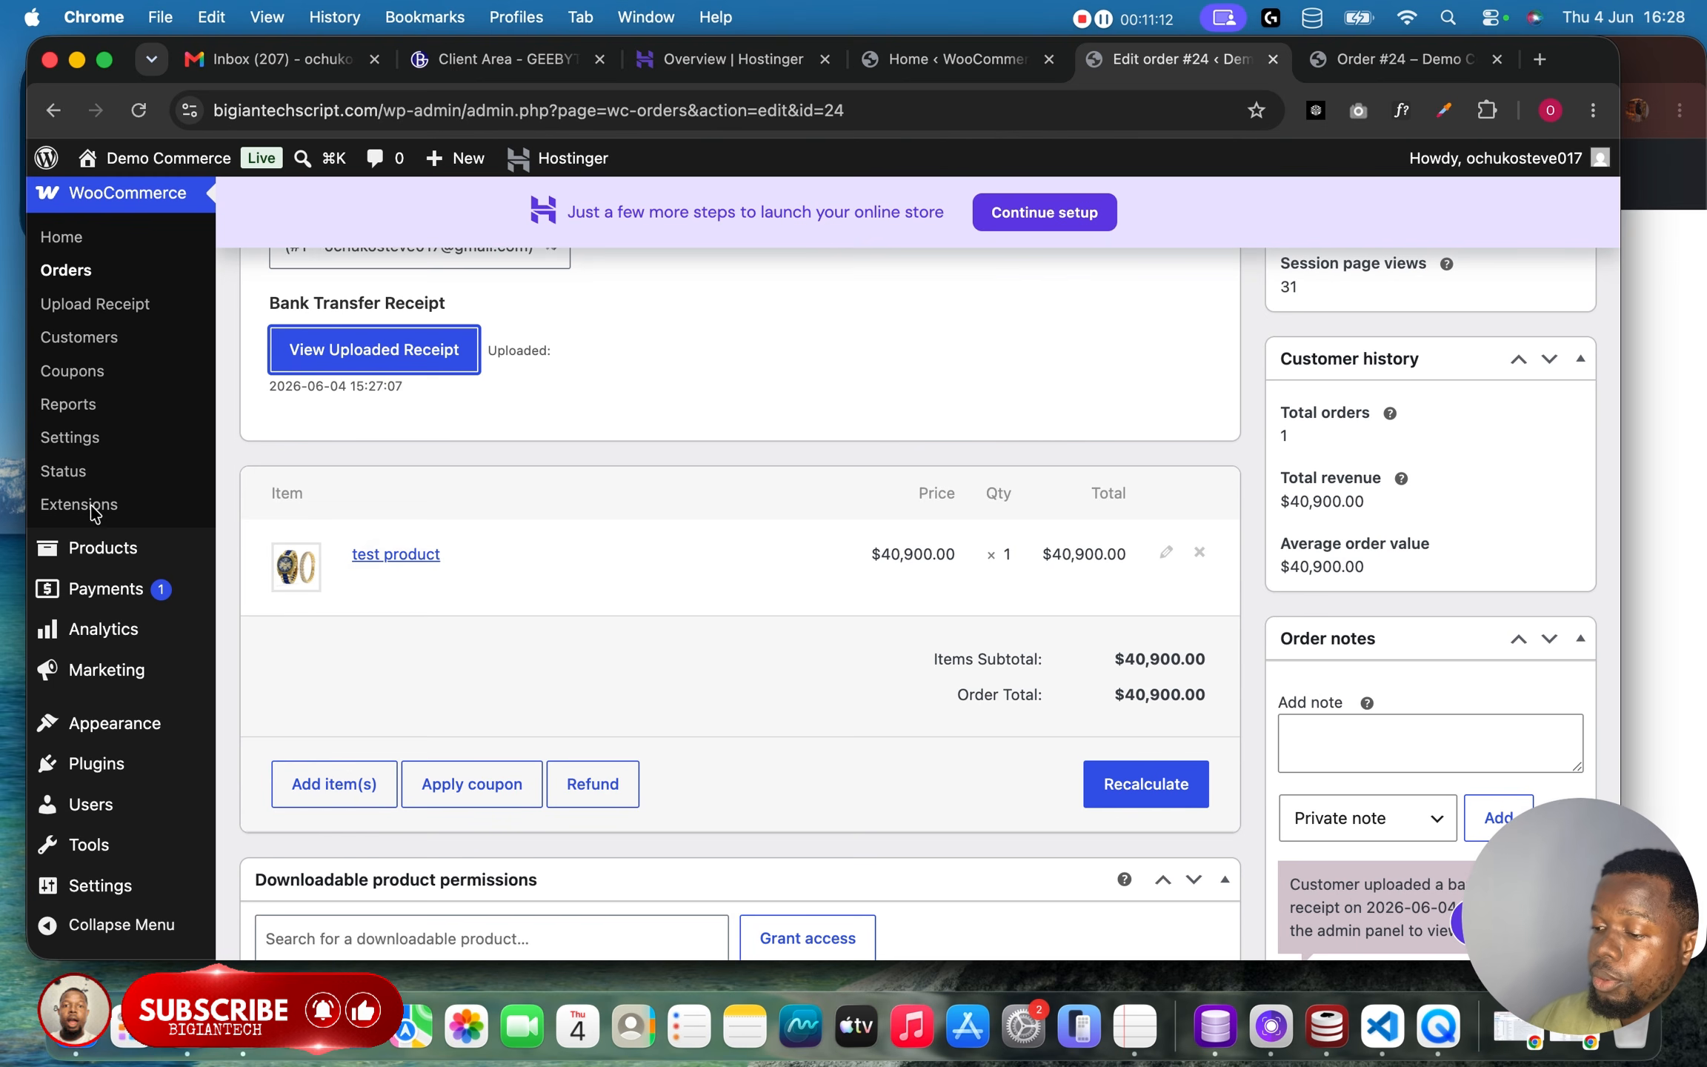
scroll(108, 667, down, 3)
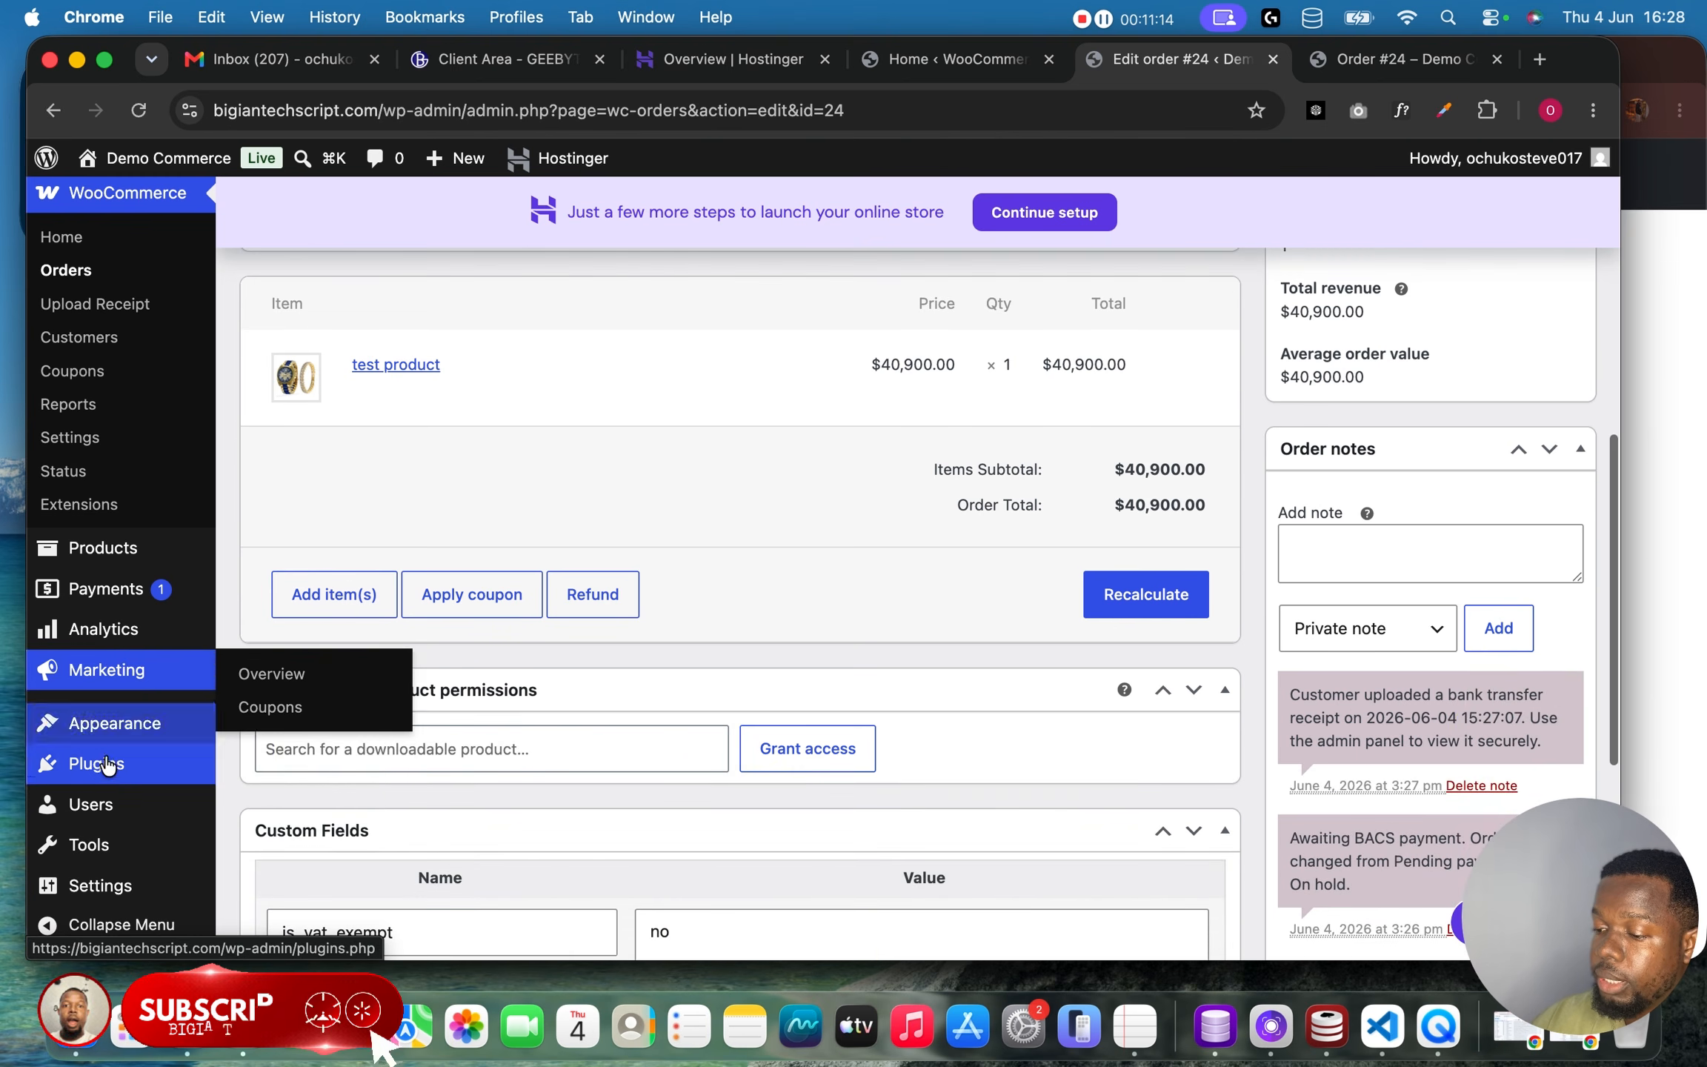
mouse_move(104, 771)
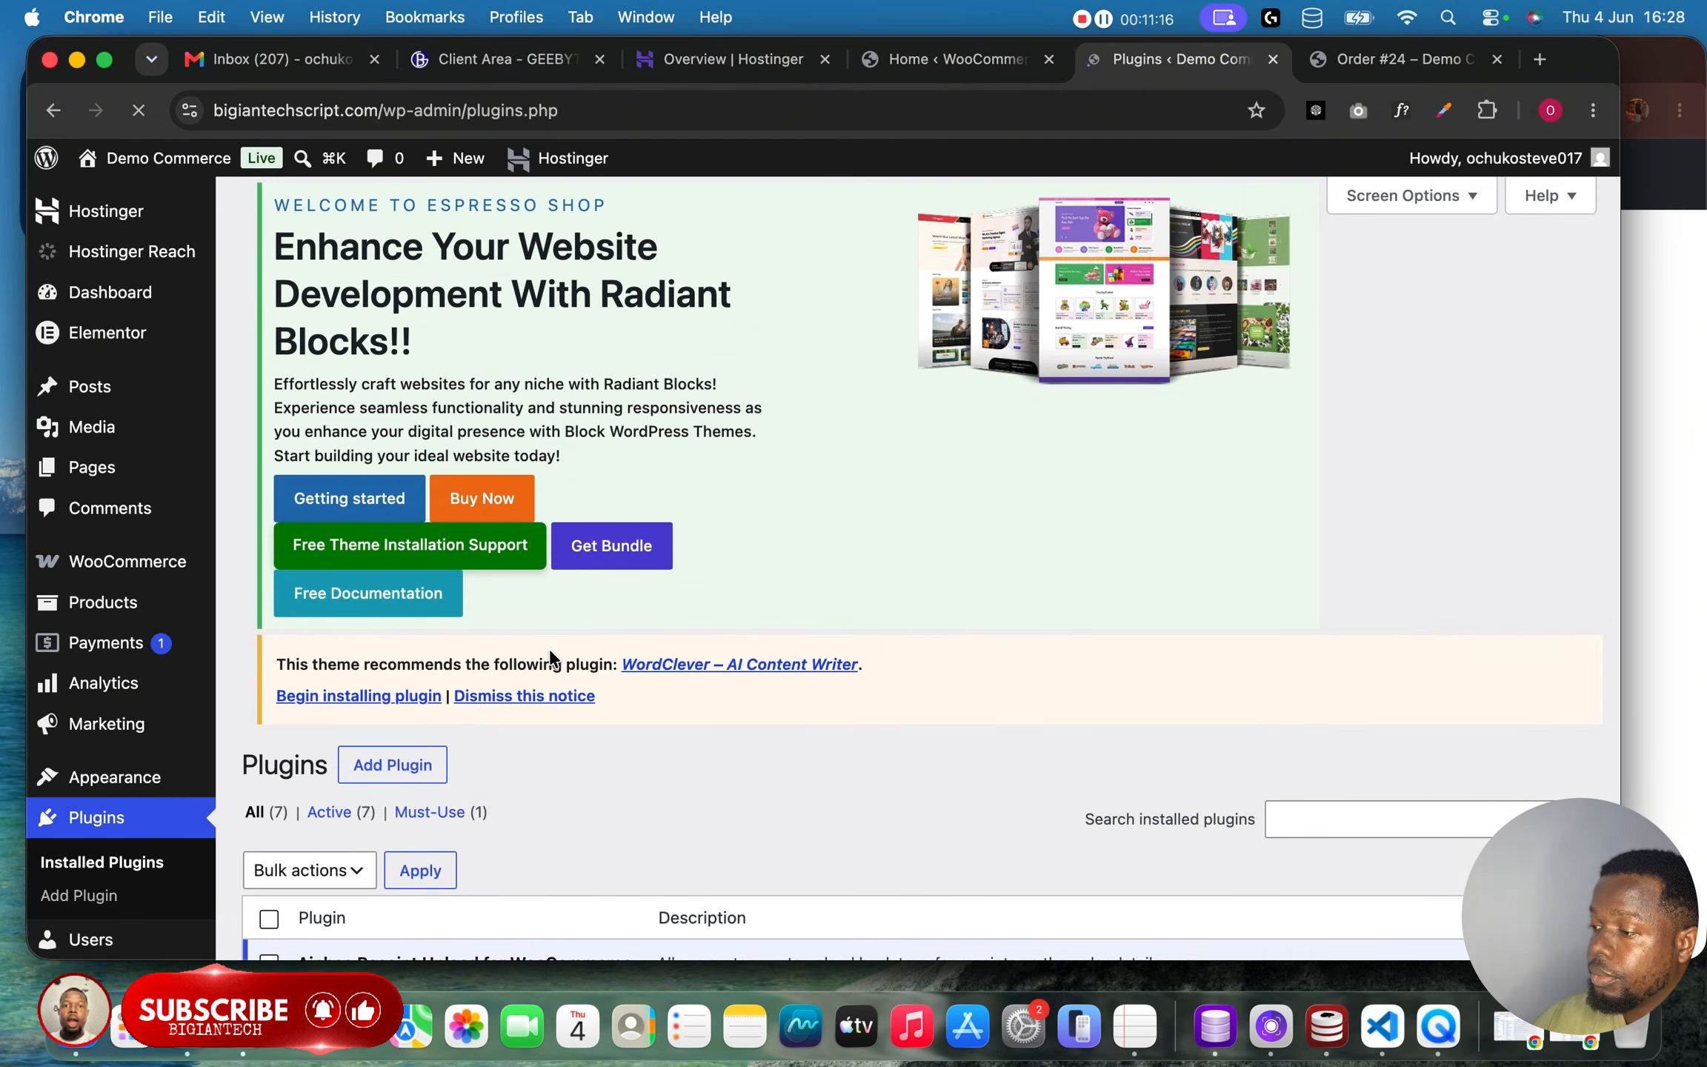
scroll(599, 683, down, 4)
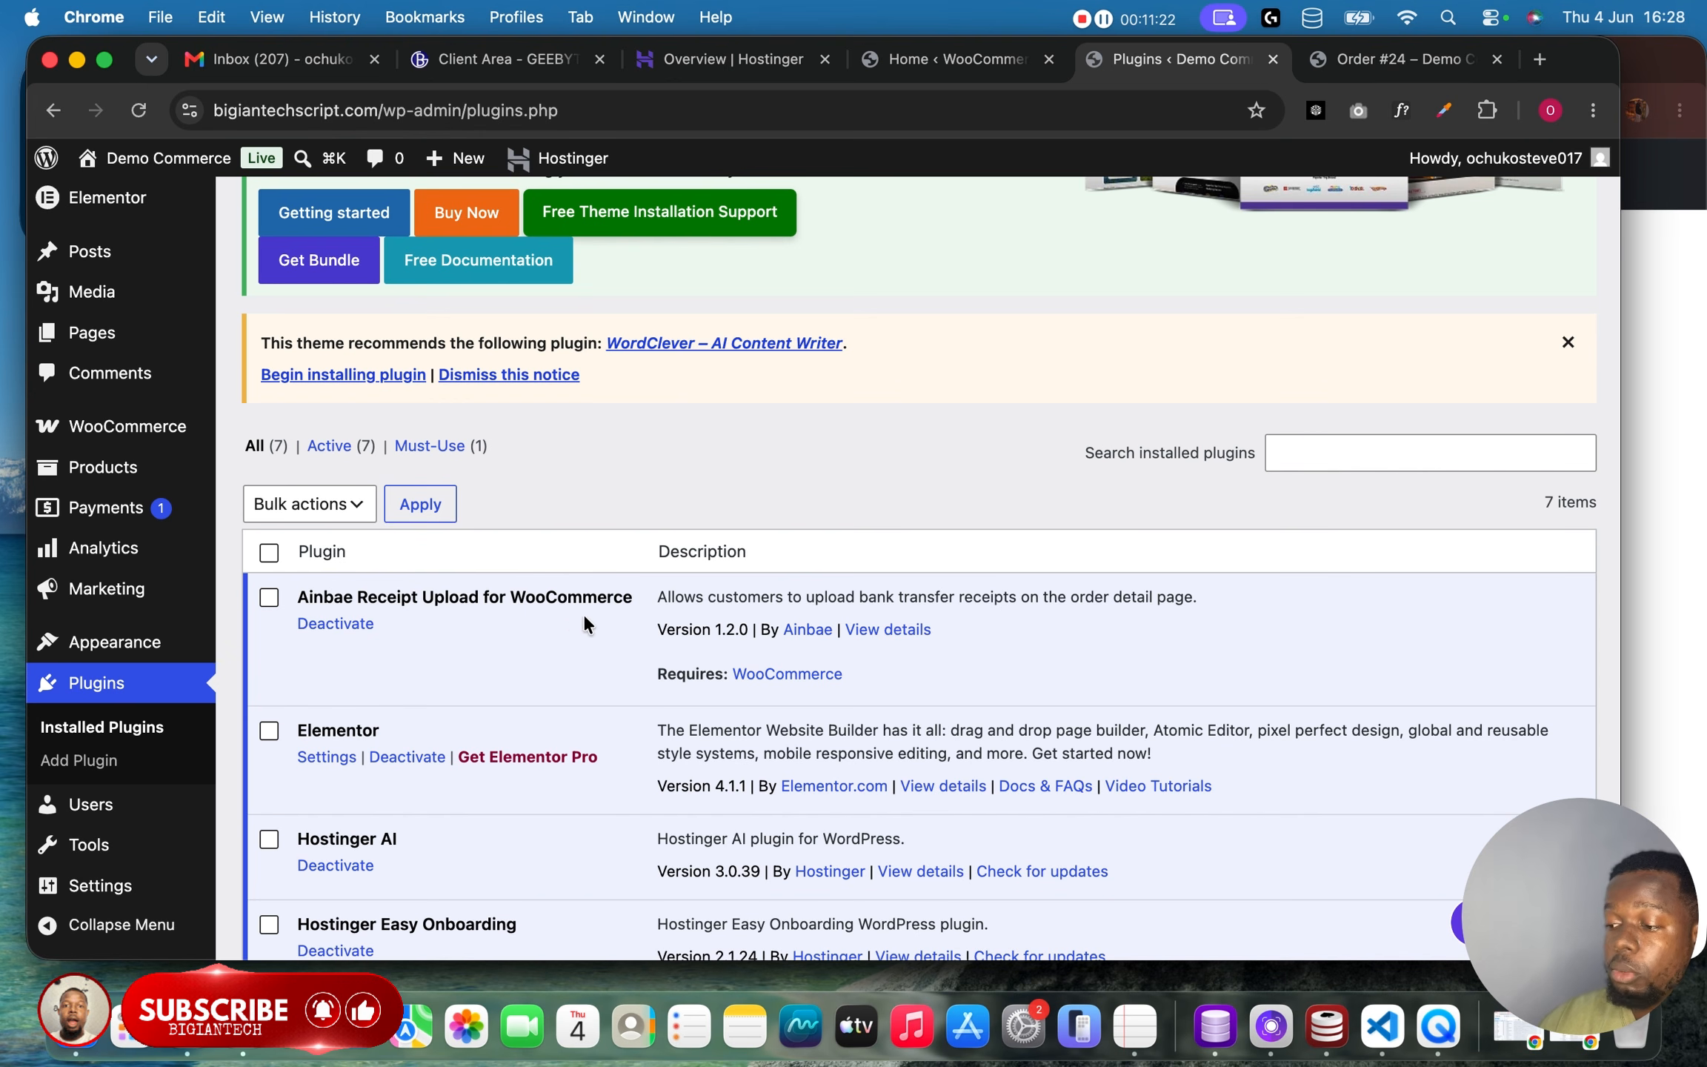
scroll(583, 625, up, 3)
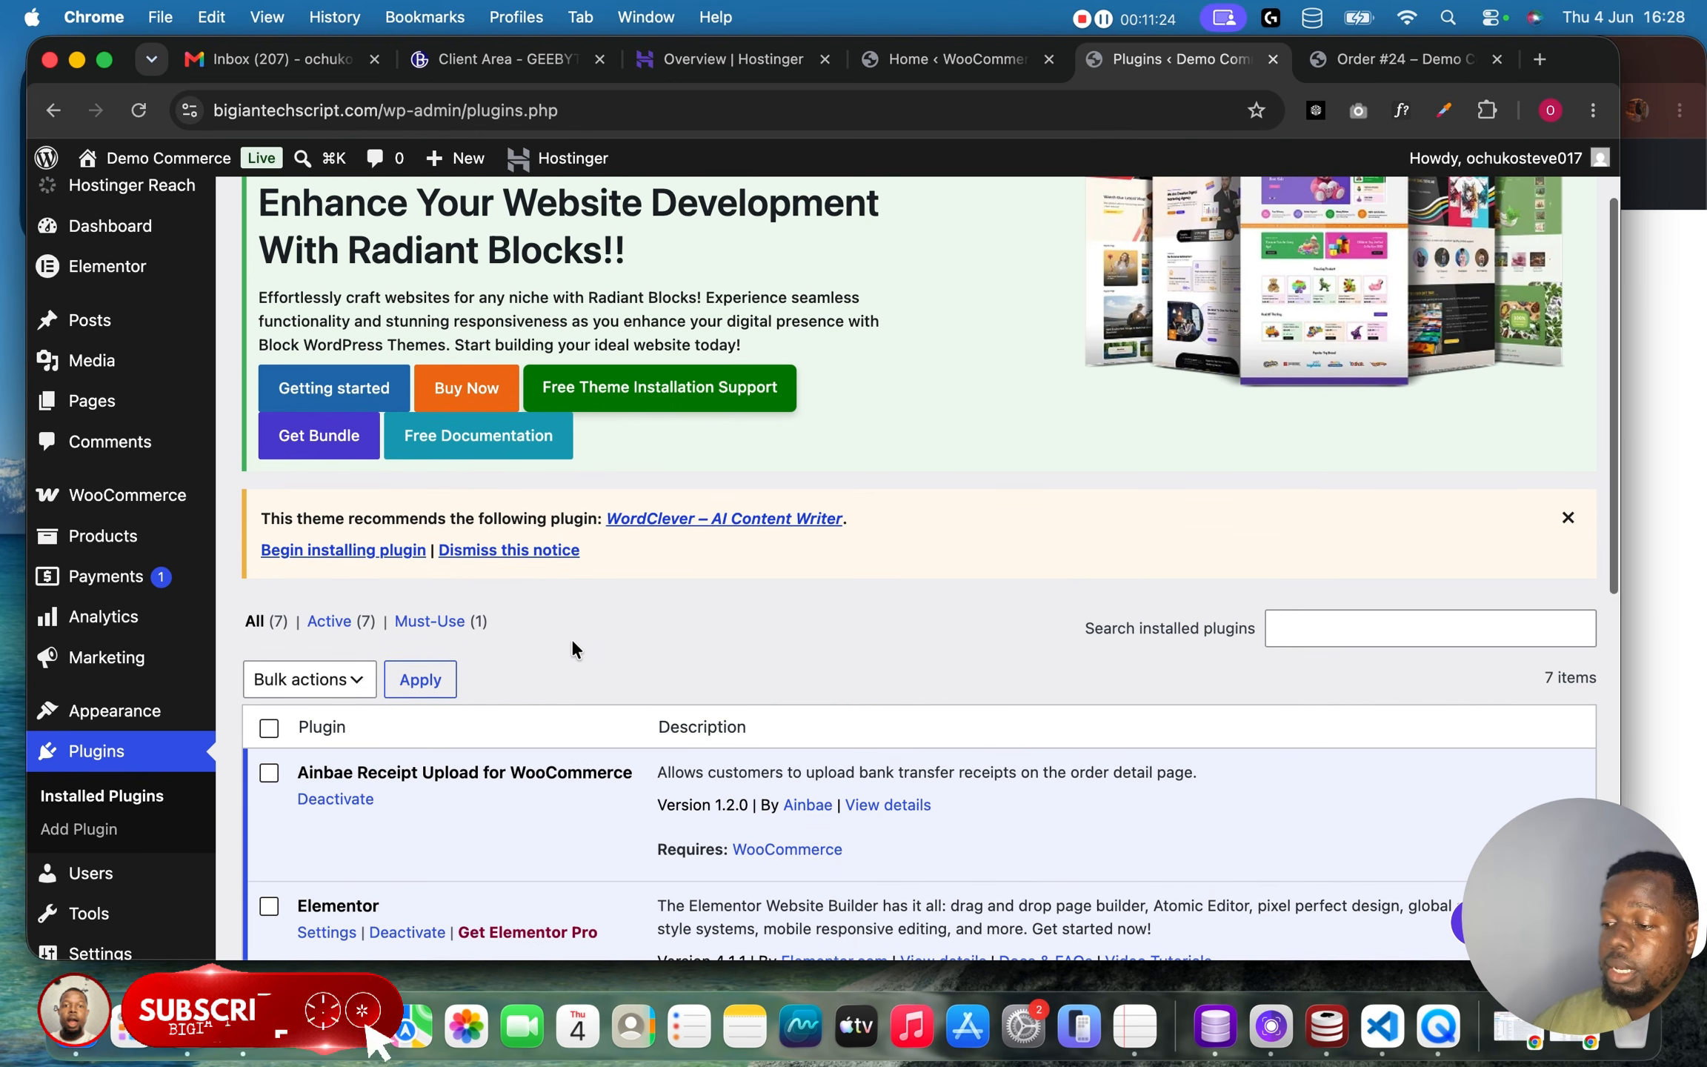
scroll(688, 644, up, 2)
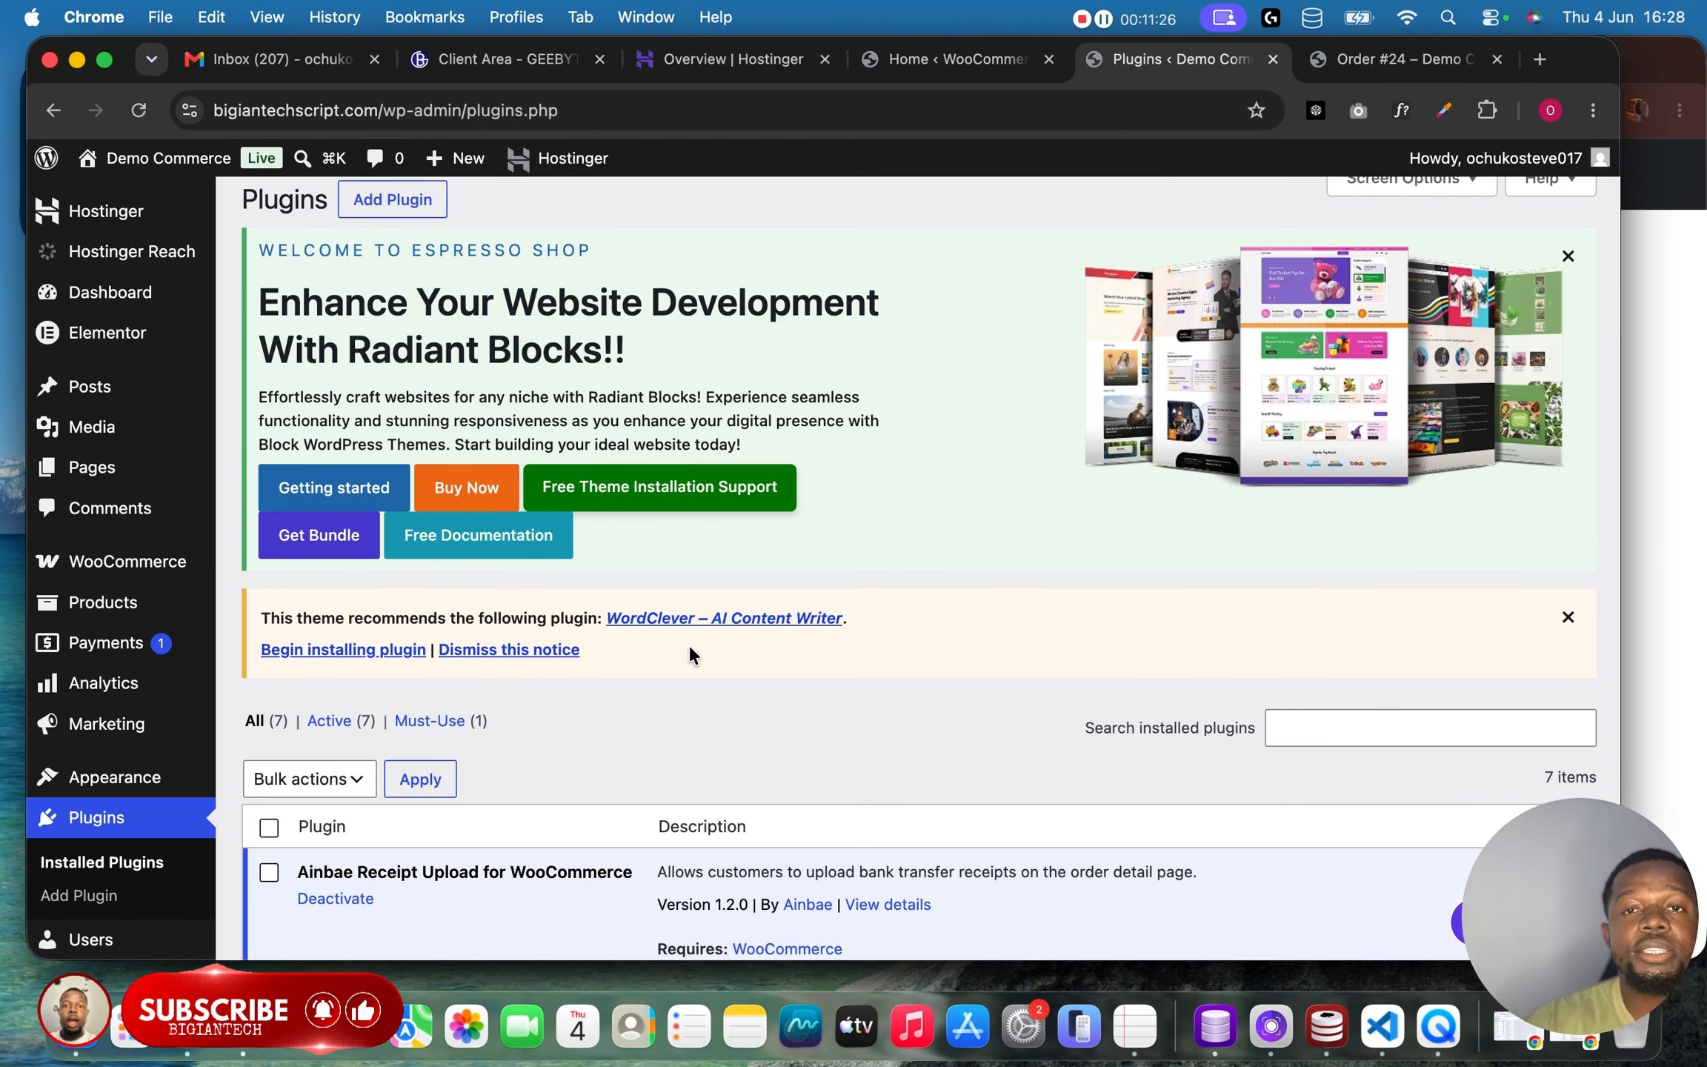